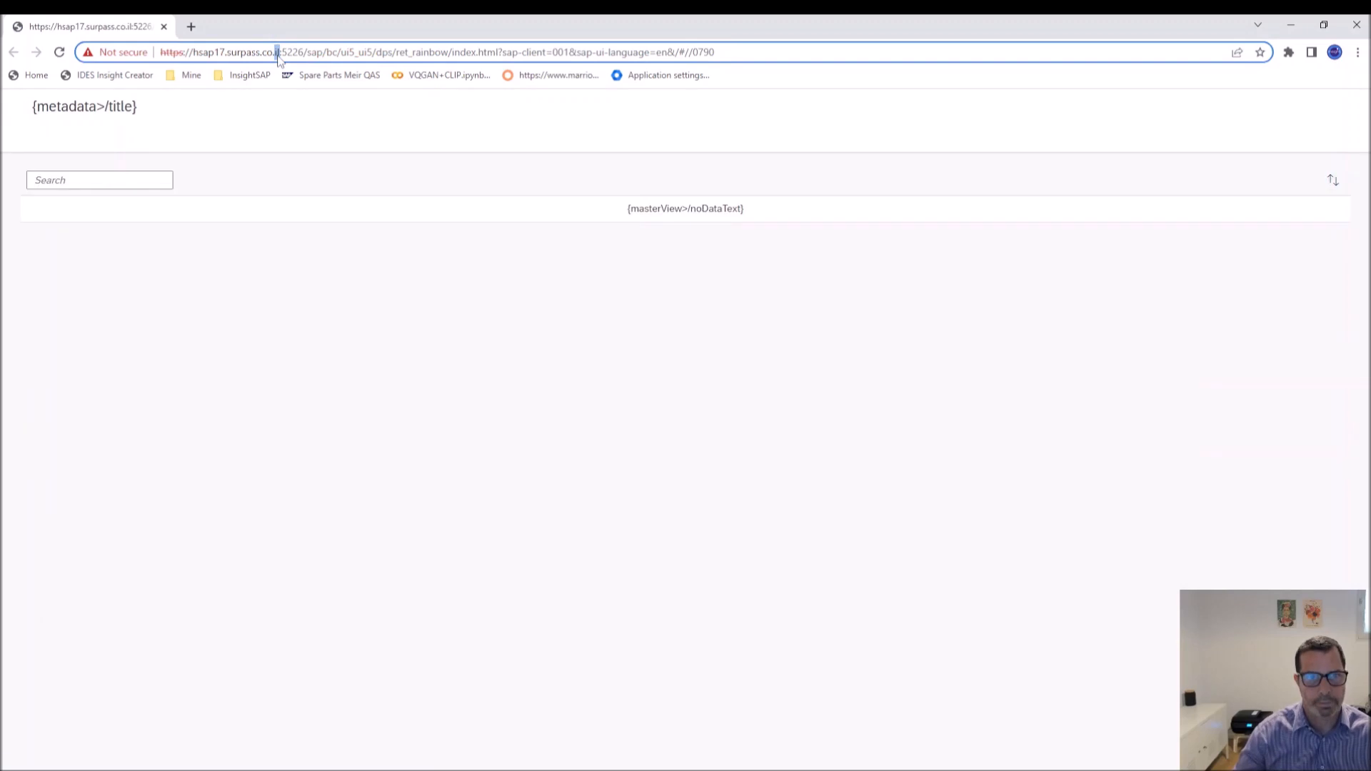
# Copy the full web address of the User Life Cycle Management report.
pyautogui.click(278, 57)
pyautogui.hotkey('shift', 'Home')
pyautogui.tripleClick(319, 55)
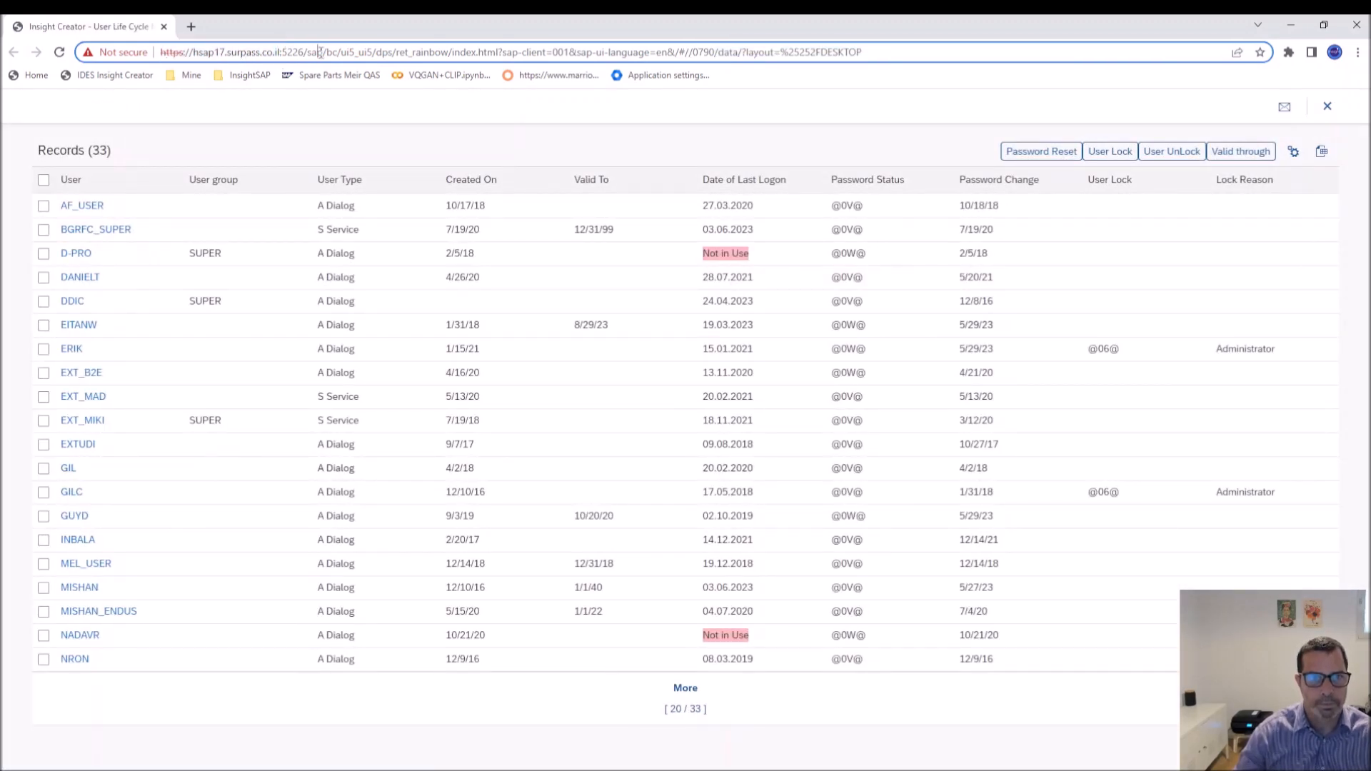
pyautogui.tripleClick(343, 55)
pyautogui.doubleClick(343, 56)
pyautogui.tripleClick(344, 56)
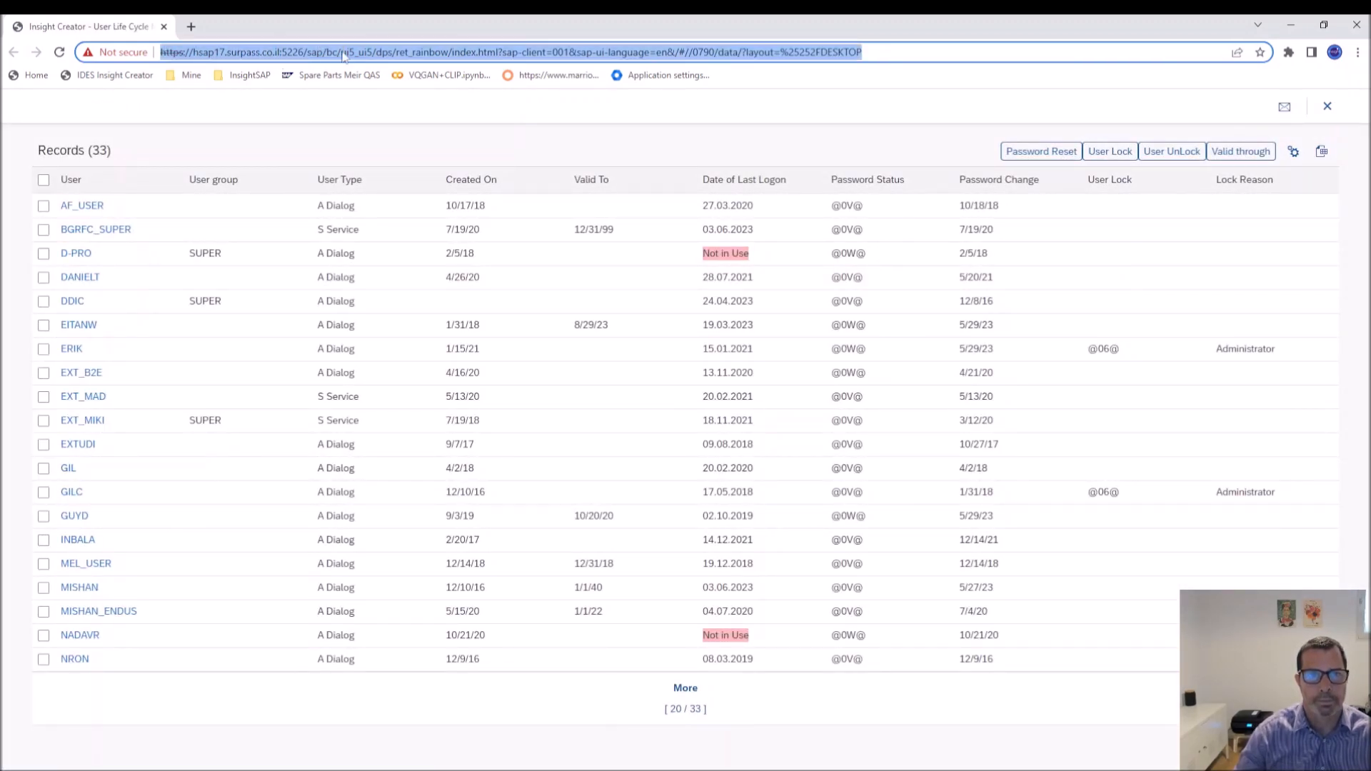
# Switch to Edge and open the copied report address in a new tab.
pyautogui.click(290, 770)
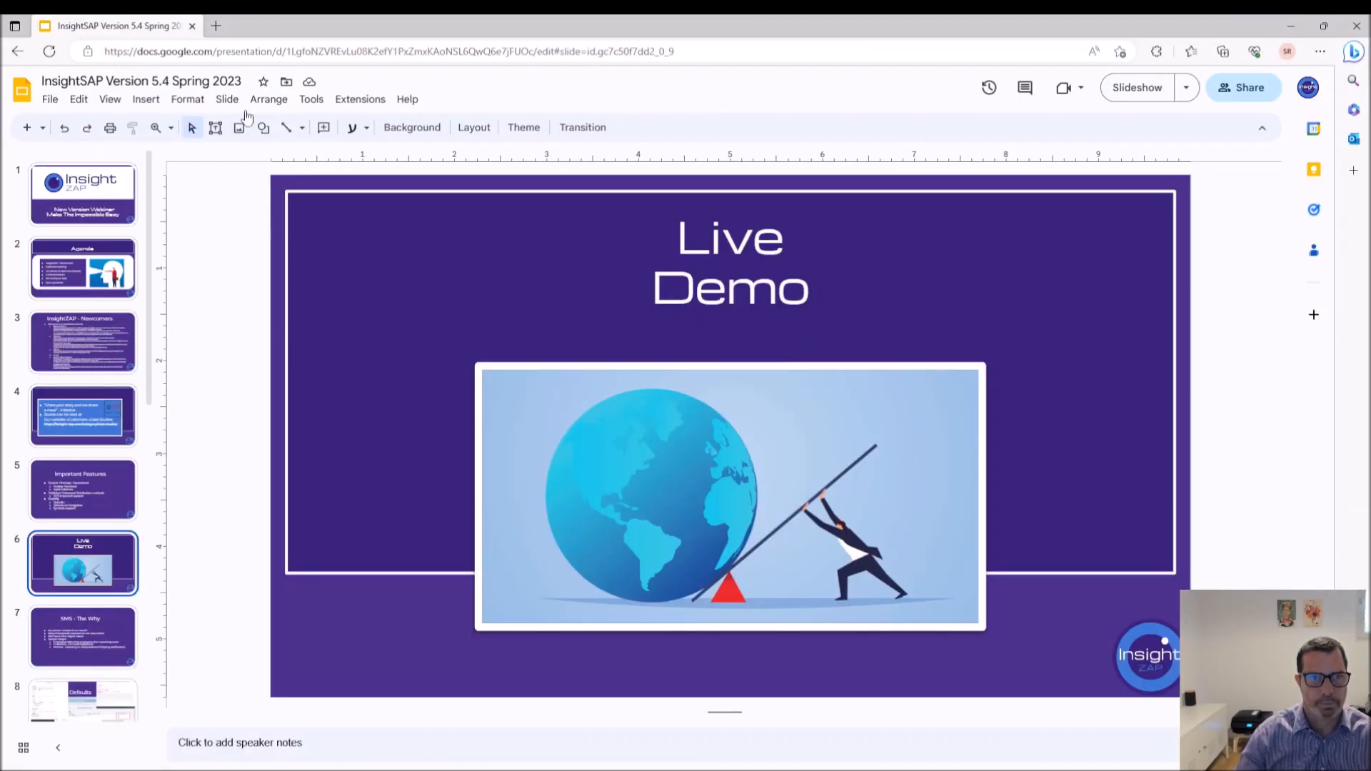
pyautogui.click(215, 27)
pyautogui.click(216, 56)
pyautogui.write('https://hsap17.surpass.co.il:5226/sap/bc/ui5_ui5/dps/ret_rainbow/index.html?sap-client=001&sap-ui-language=en&/#/0790/data/?layout=%25252FDESKTOP')
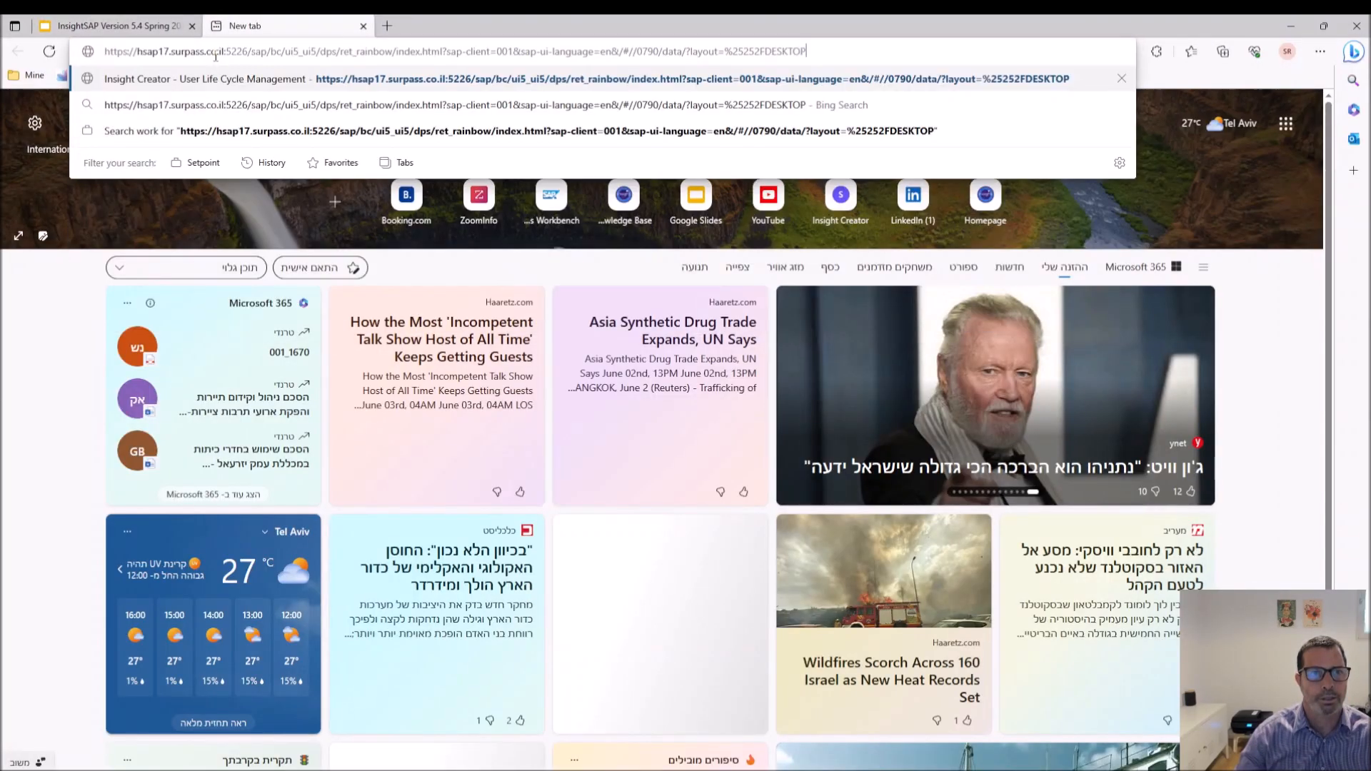
pyautogui.press('Return')
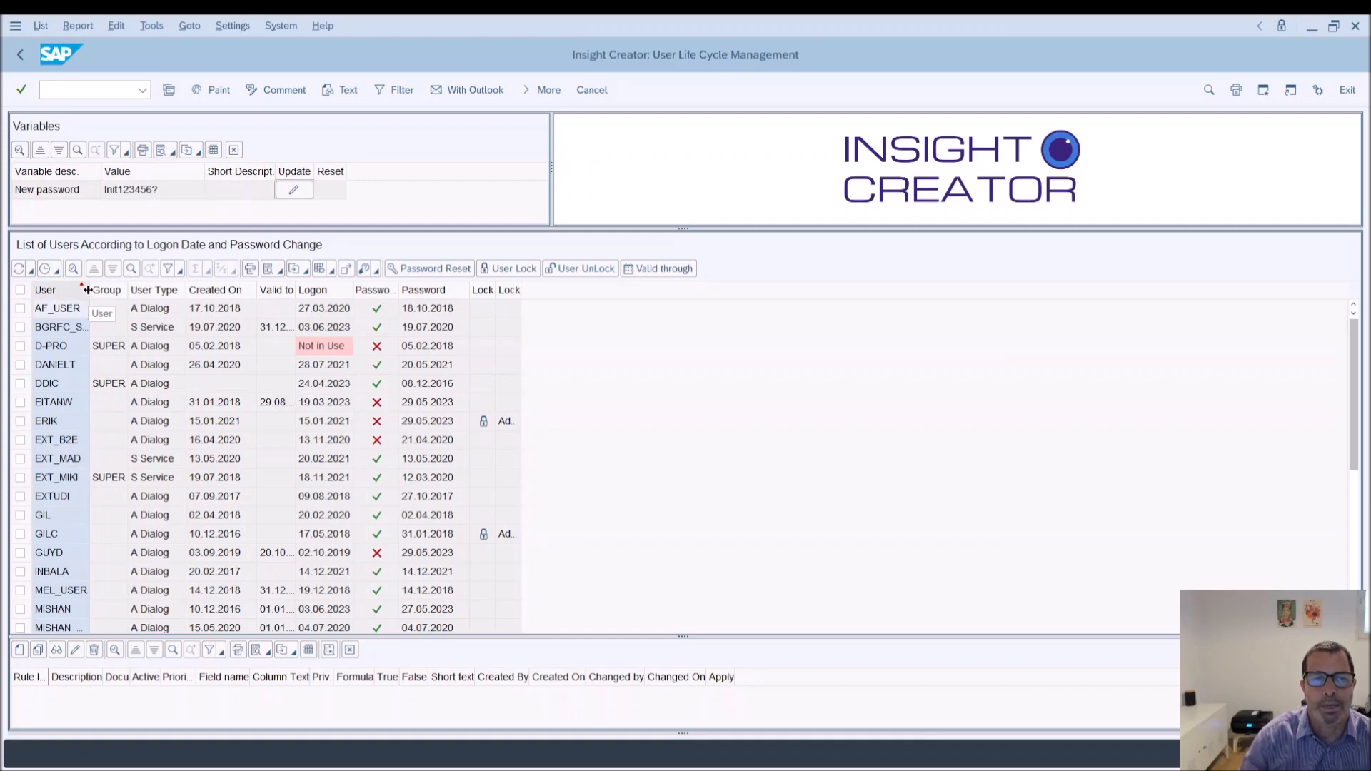
# In the SAP GUI report, widen the User column and lock the sixth user in the list.
pyautogui.moveTo(90, 308); pyautogui.dragTo(109, 308)
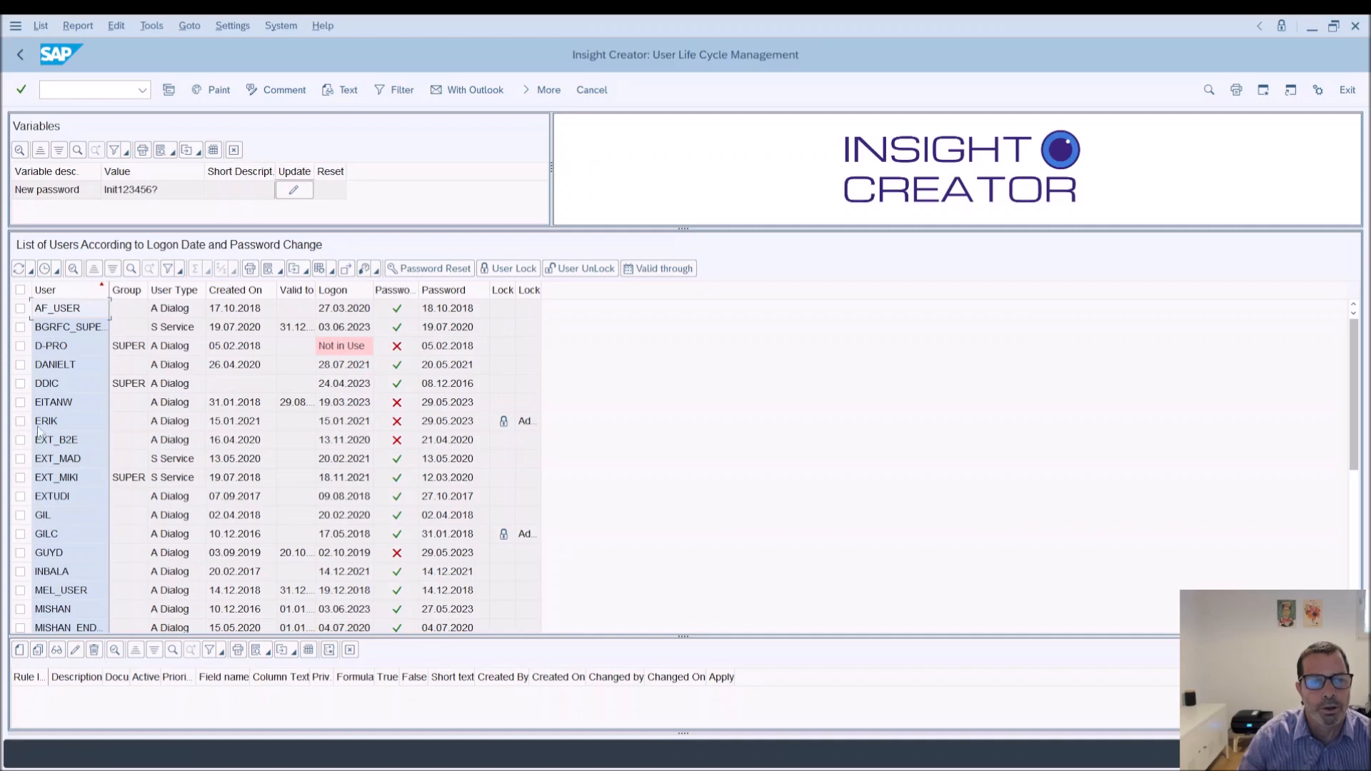
pyautogui.click(20, 403)
pyautogui.click(504, 270)
pyautogui.click(504, 270)
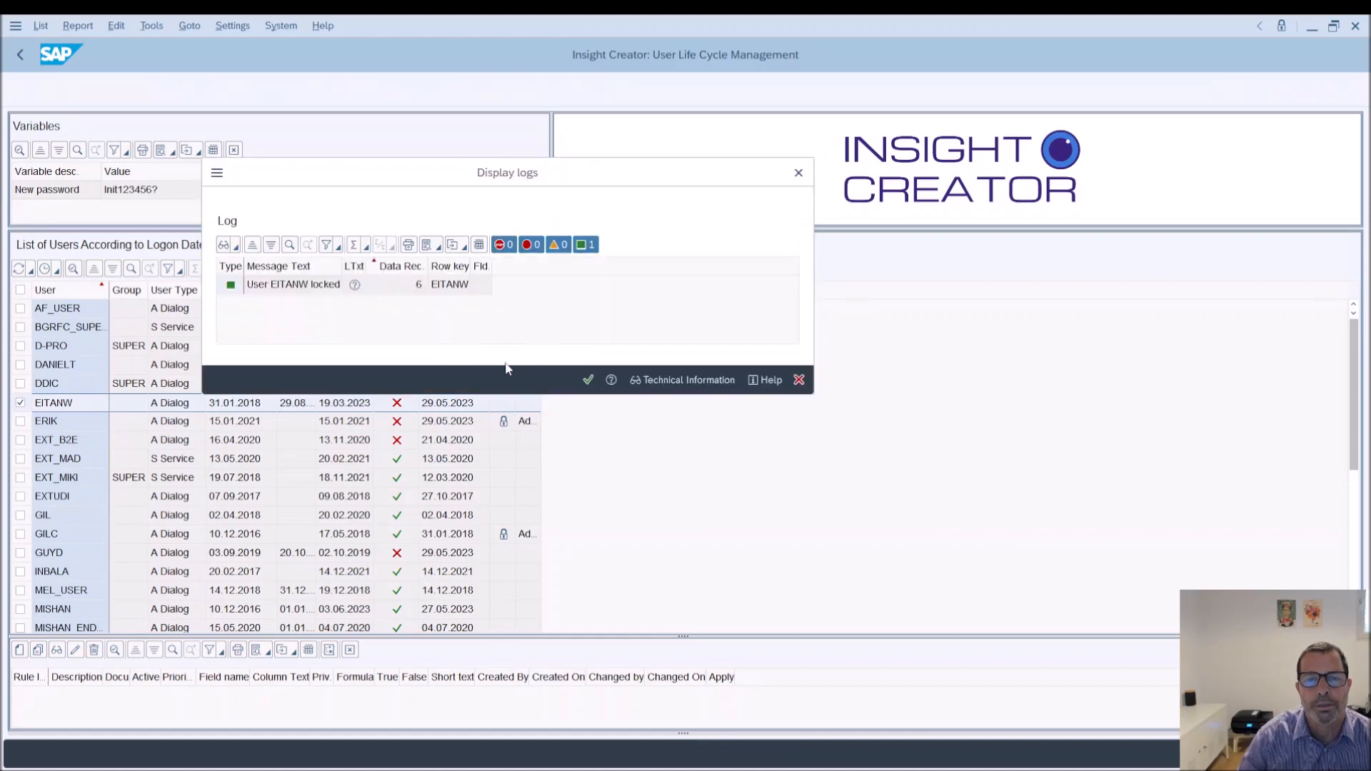
pyautogui.click(588, 379)
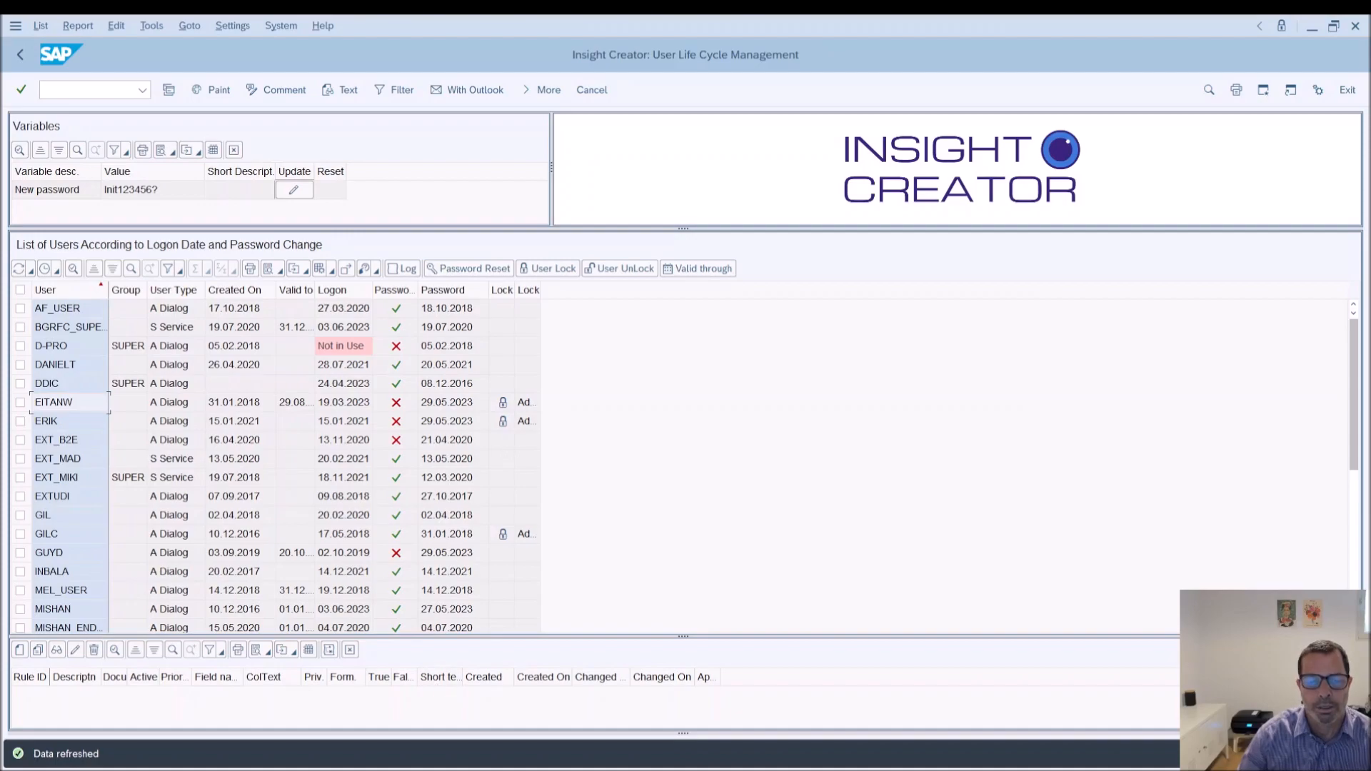
# Switch to the Edge report, refresh it, unlock the sixth and seventh users, and reload the records.
pyautogui.hotkey('alt', 'Tab')
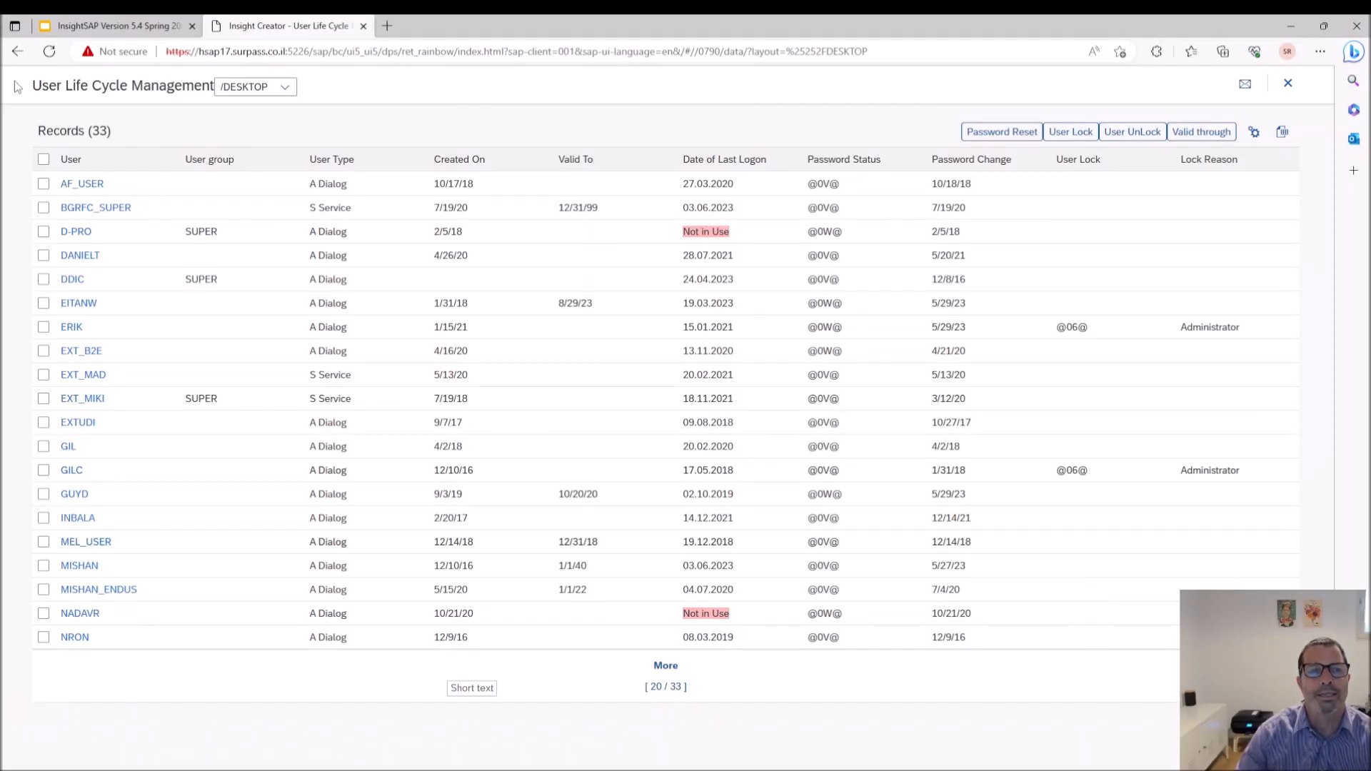
pyautogui.click(49, 51)
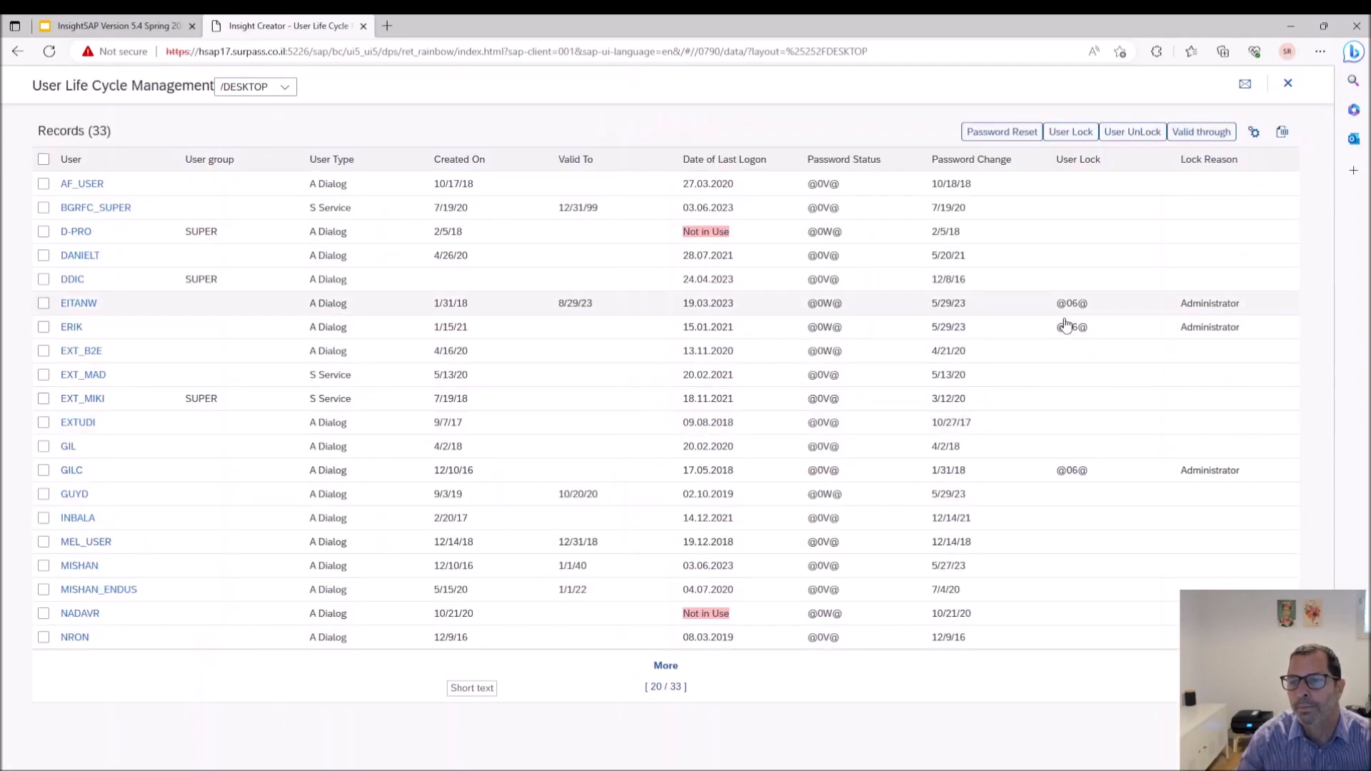
pyautogui.moveTo(1085, 310); pyautogui.dragTo(43, 327)
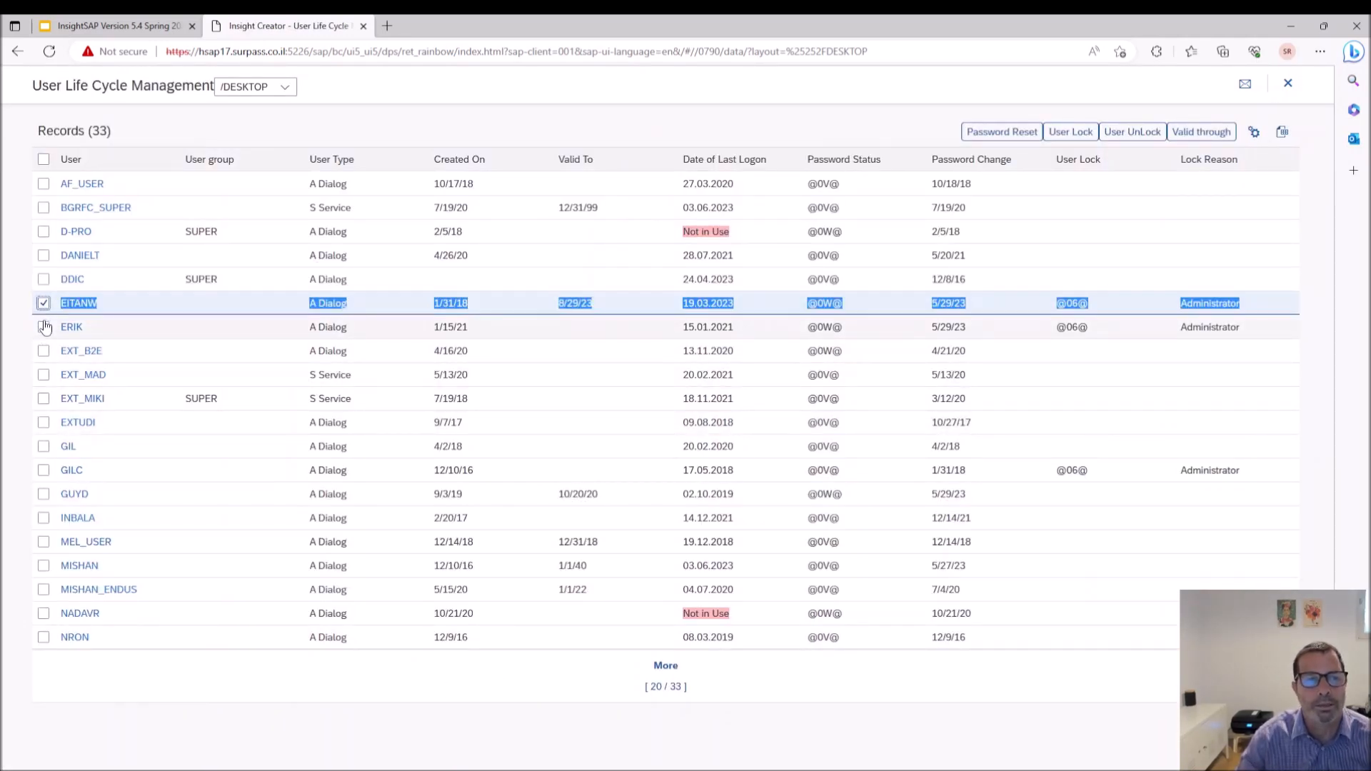
pyautogui.click(43, 327)
pyautogui.click(1136, 133)
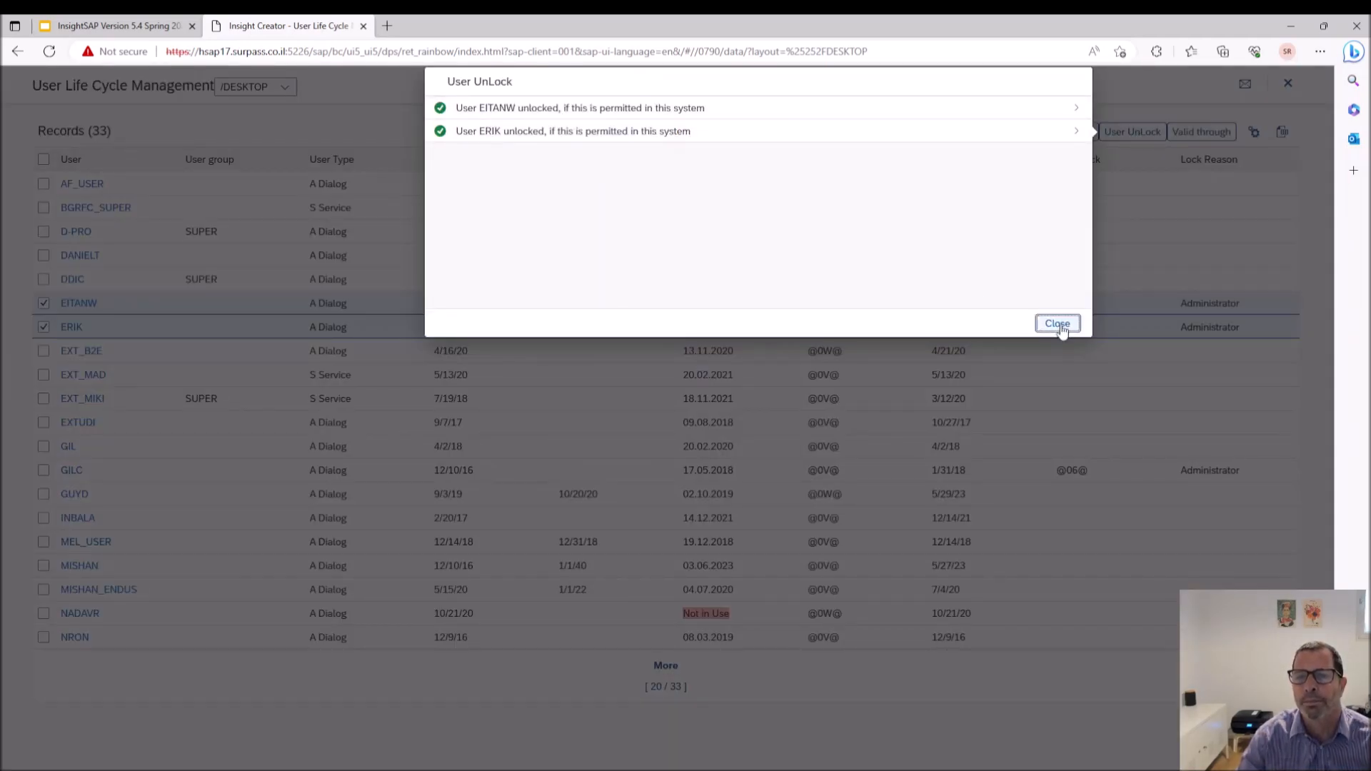
pyautogui.moveTo(529, 108); pyautogui.dragTo(524, 106)
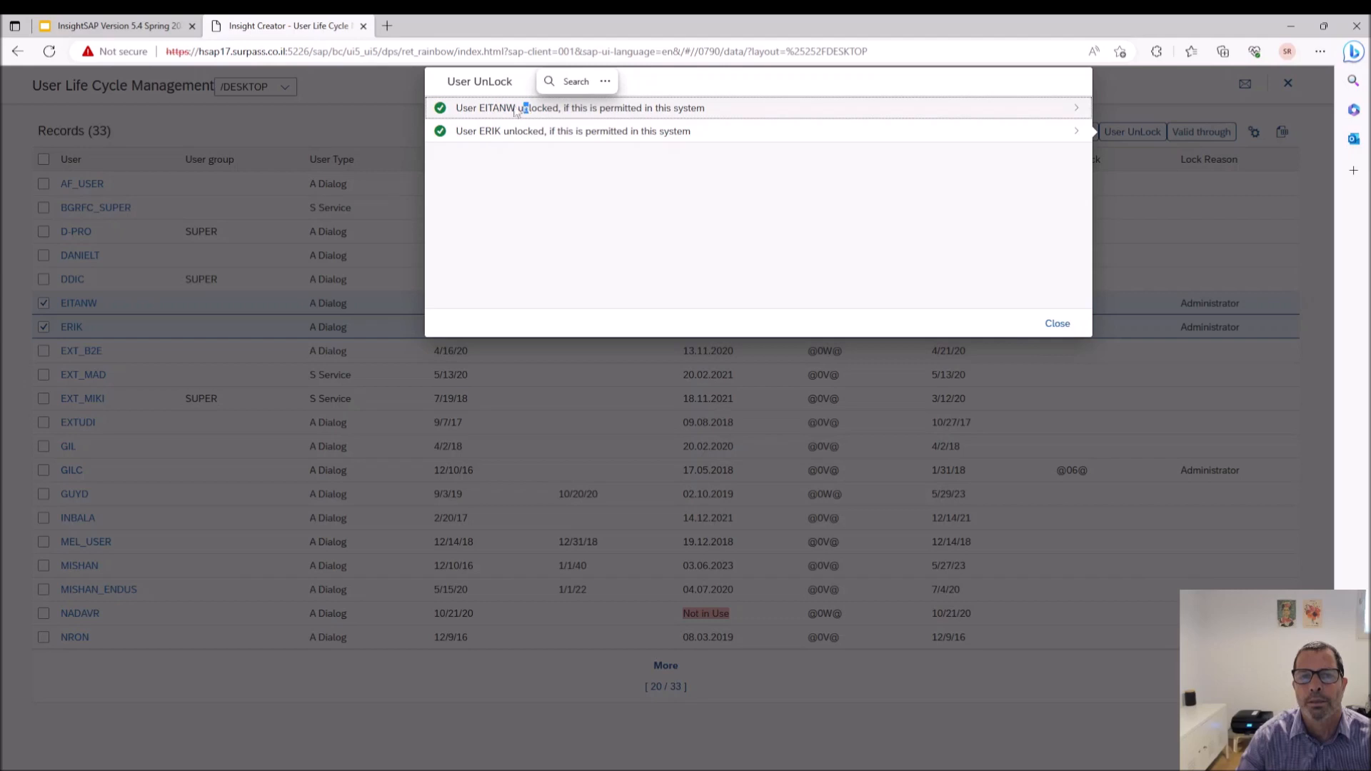
pyautogui.click(1057, 323)
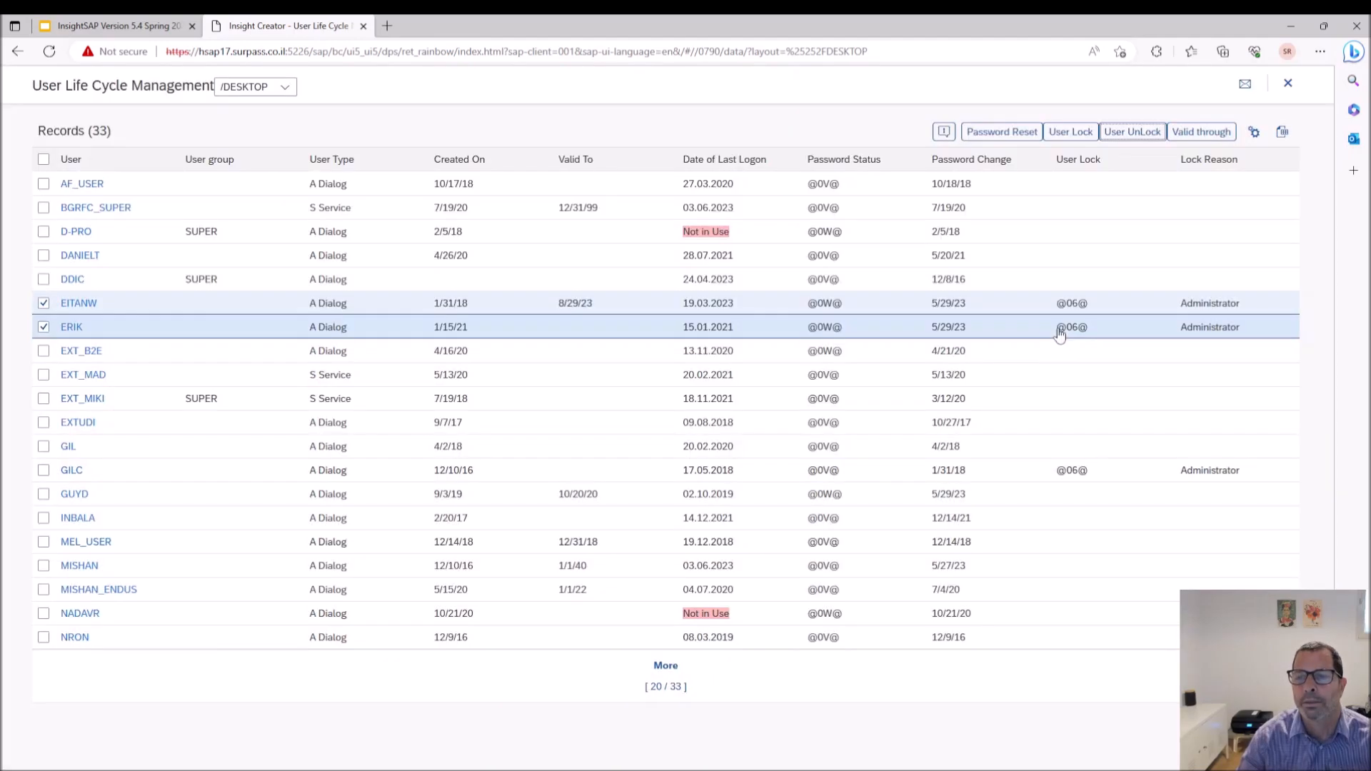
pyautogui.click(50, 53)
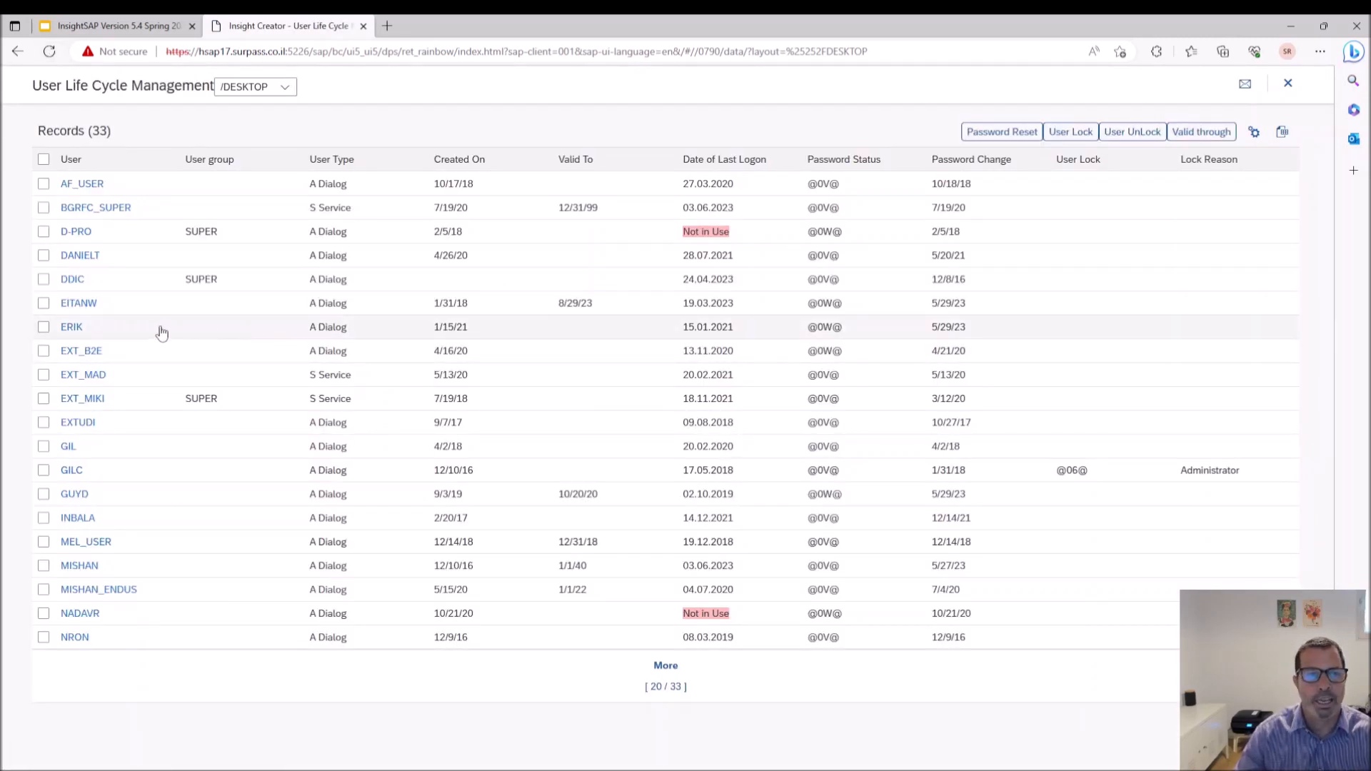
# Lock the sixth user again from the web report and reload the records.
pyautogui.click(44, 302)
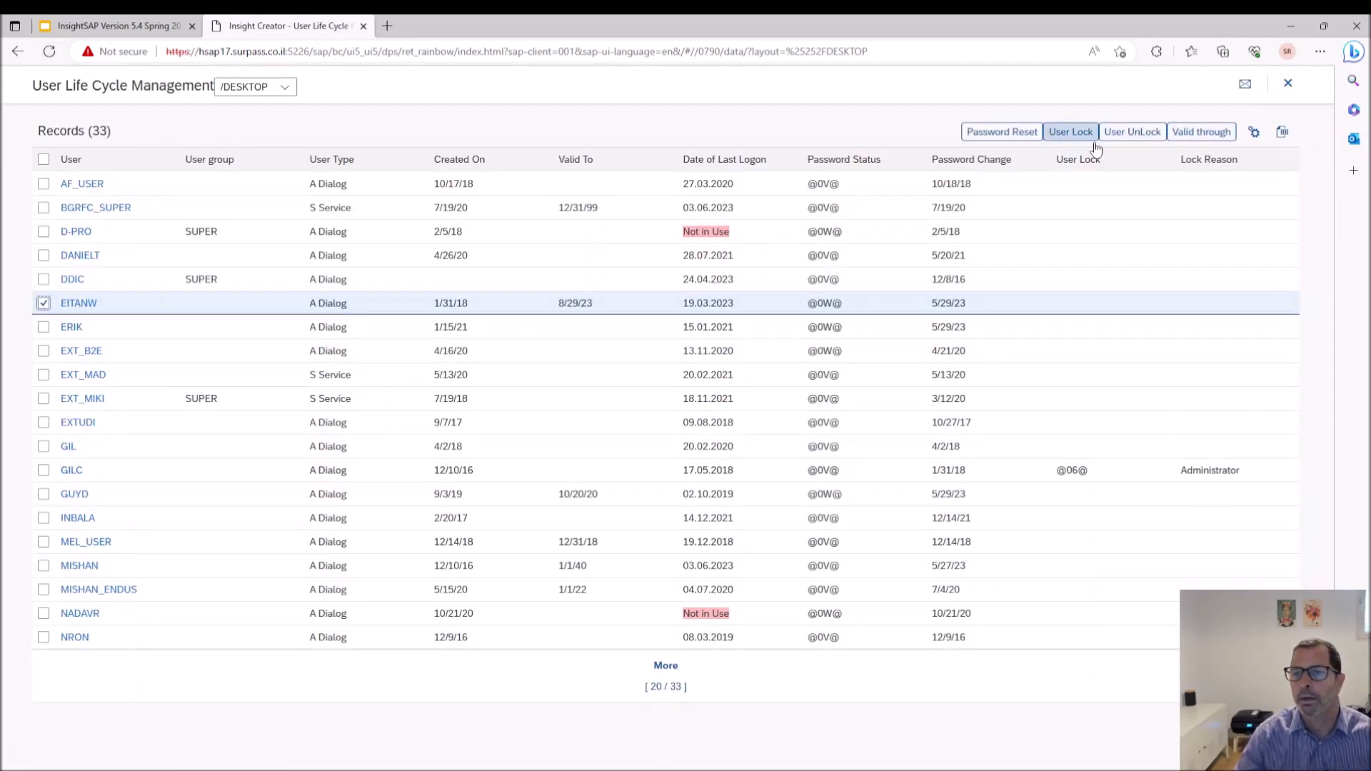
pyautogui.click(1069, 131)
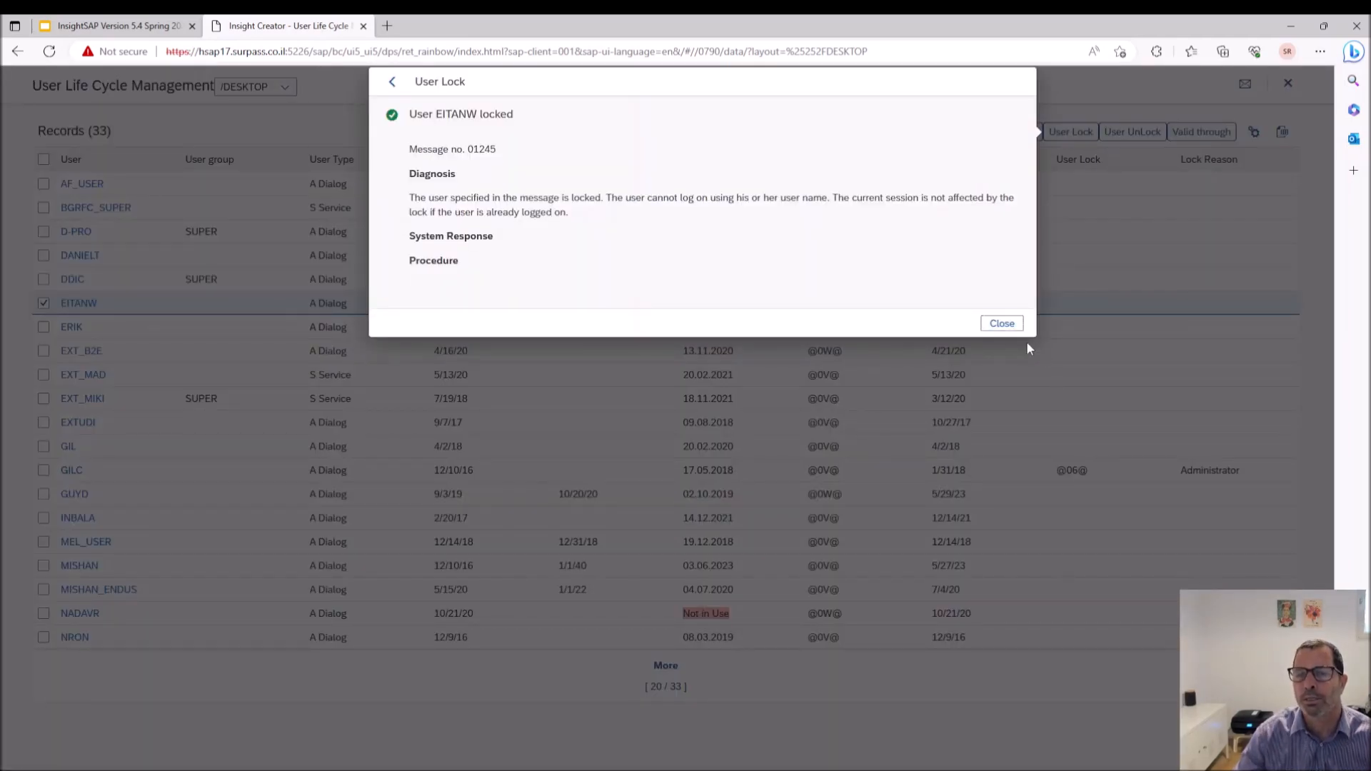
pyautogui.click(1002, 323)
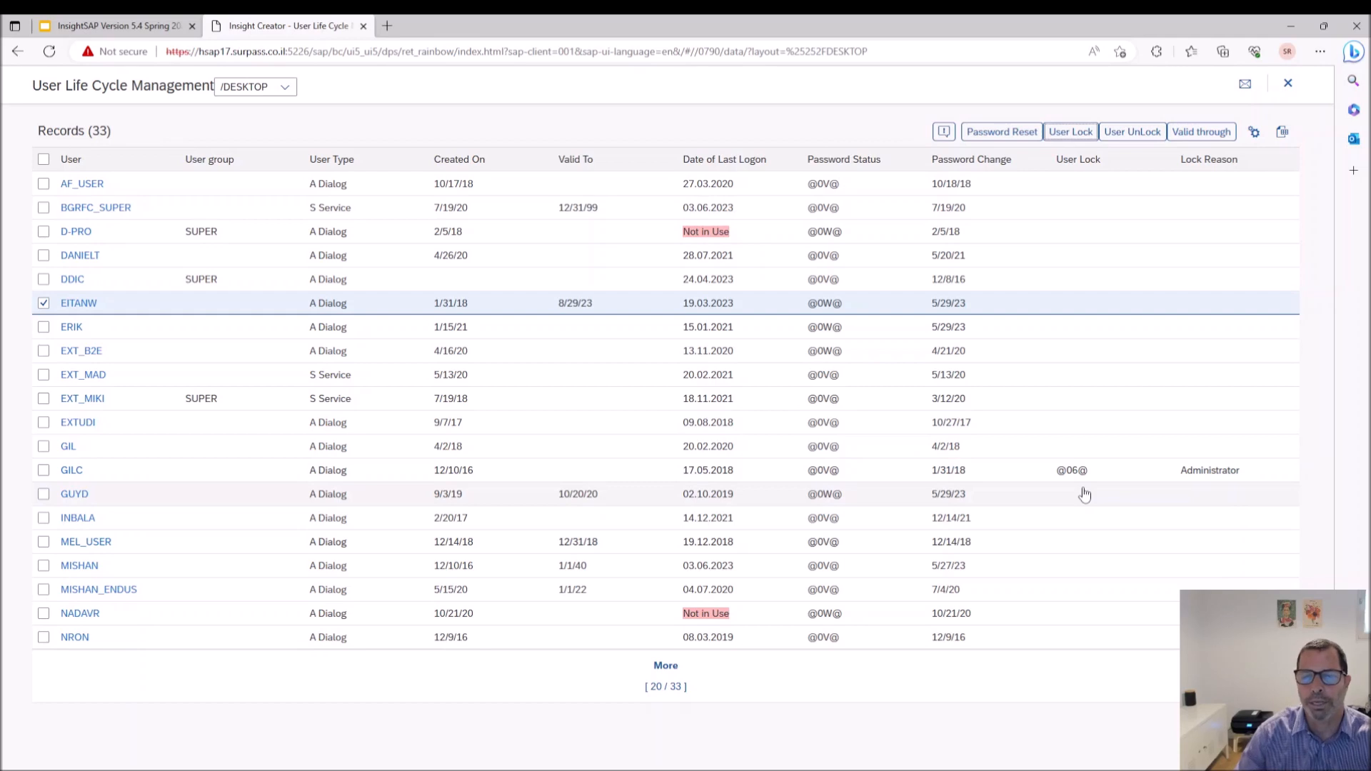
pyautogui.click(50, 53)
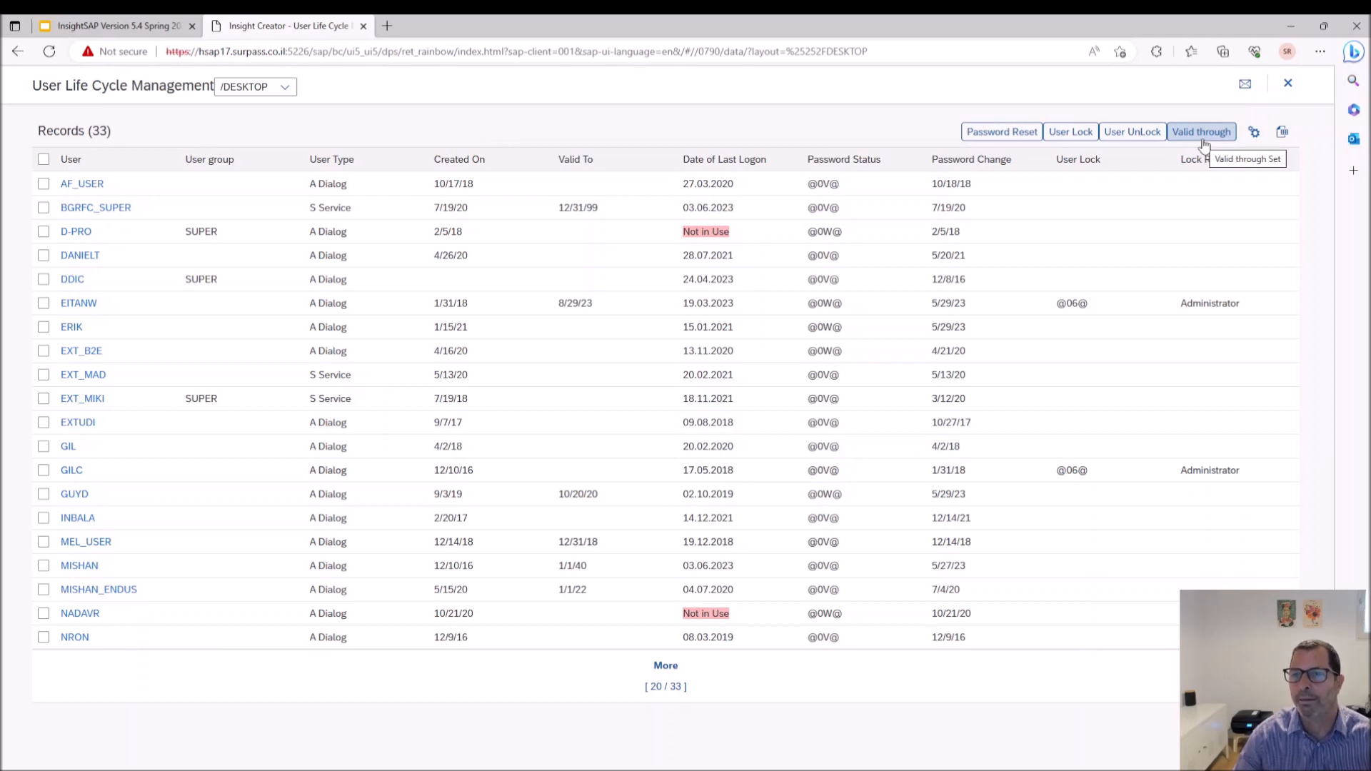
# Return to the SAP GUI variants list and launch variant 793, V5.4 SAPUI5: Input Data, in SAPUI5.
pyautogui.click(703, 770)
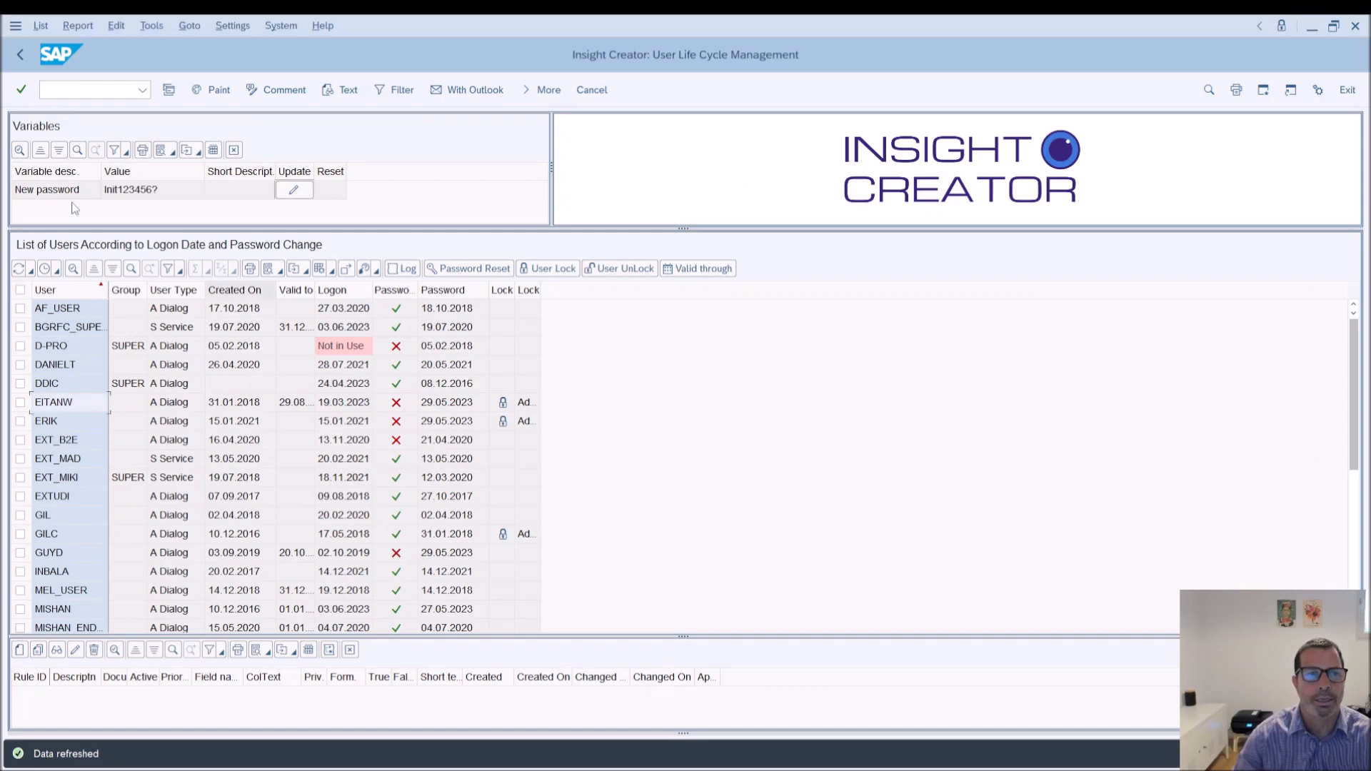
pyautogui.click(20, 56)
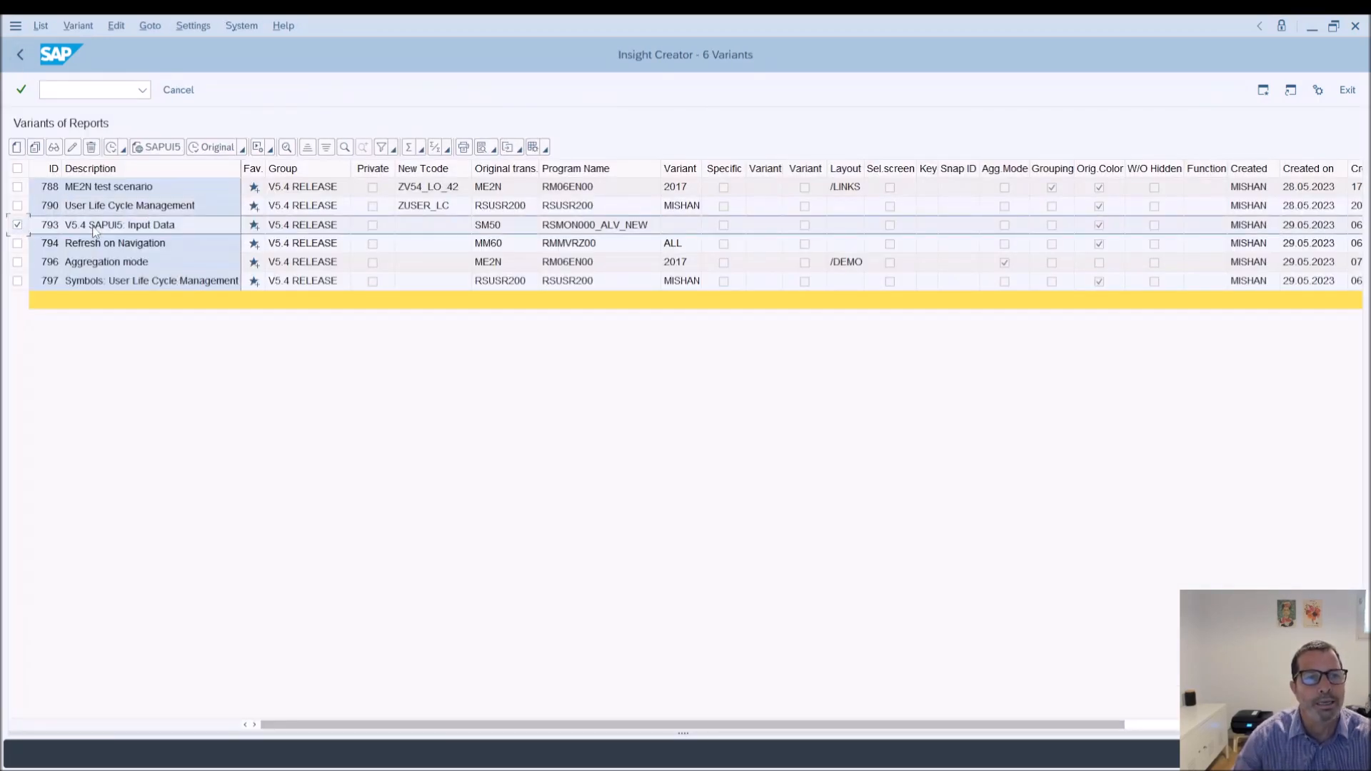
pyautogui.click(746, 769)
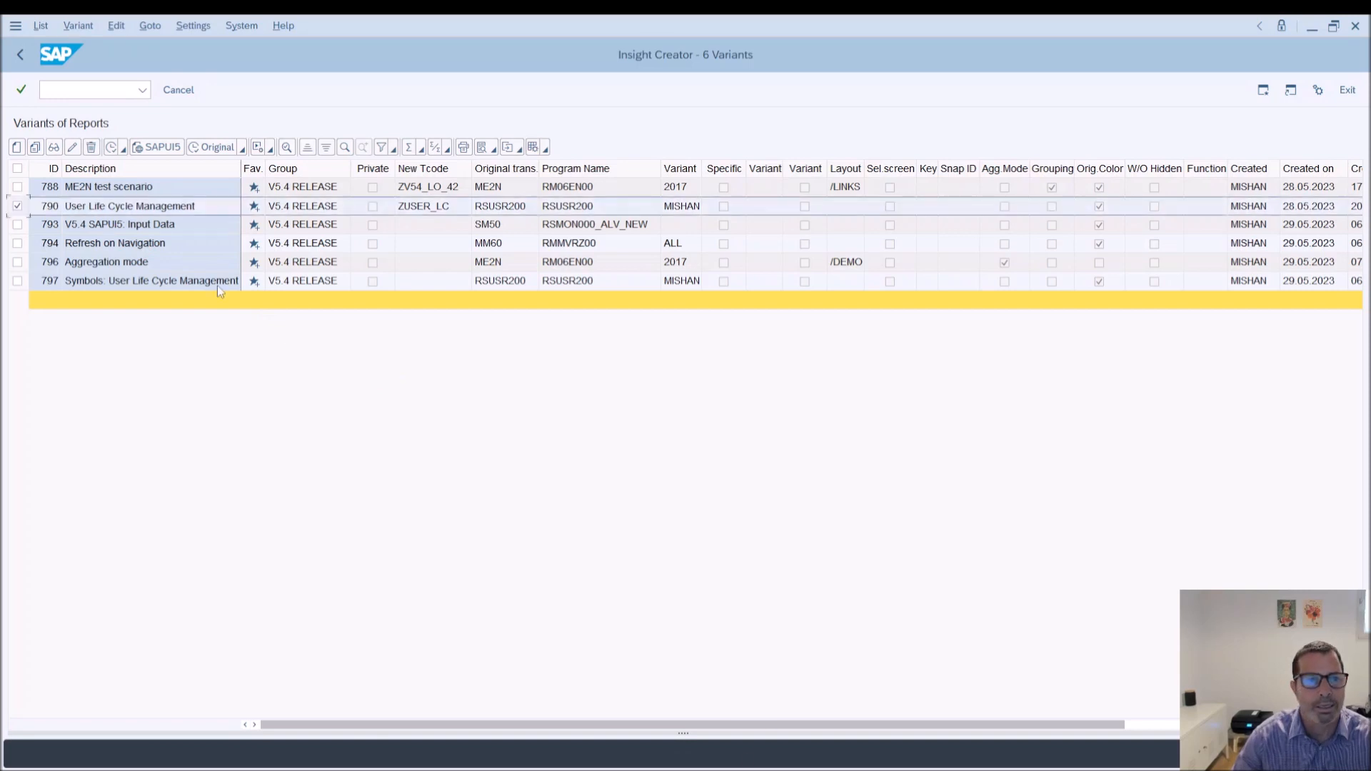
pyautogui.click(17, 224)
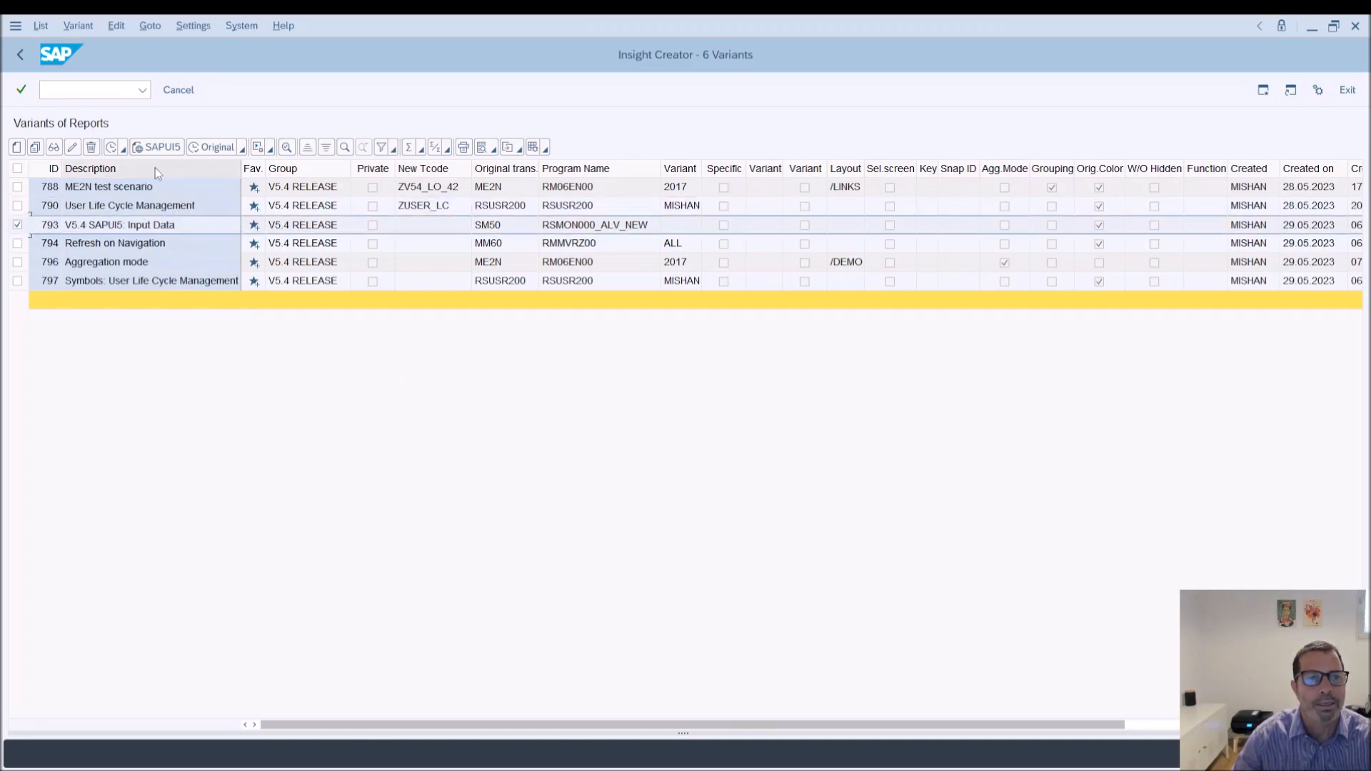
pyautogui.click(153, 148)
# Copy the address of the launched Input Data report and open it in a new Edge tab.
pyautogui.click(259, 52)
pyautogui.click(260, 51)
pyautogui.tripleClick(259, 52)
pyautogui.hotkey('ctrl', 'c')
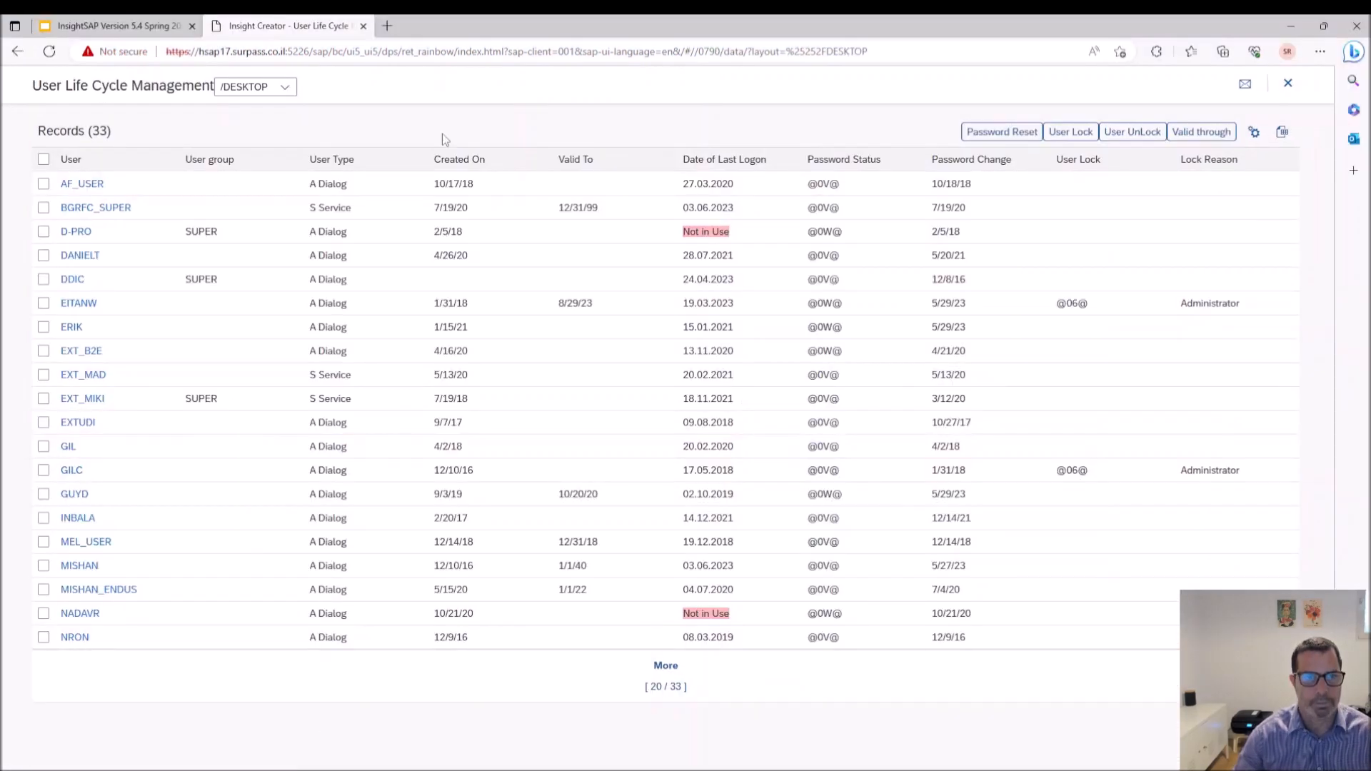
pyautogui.hotkey('ctrl', 't')
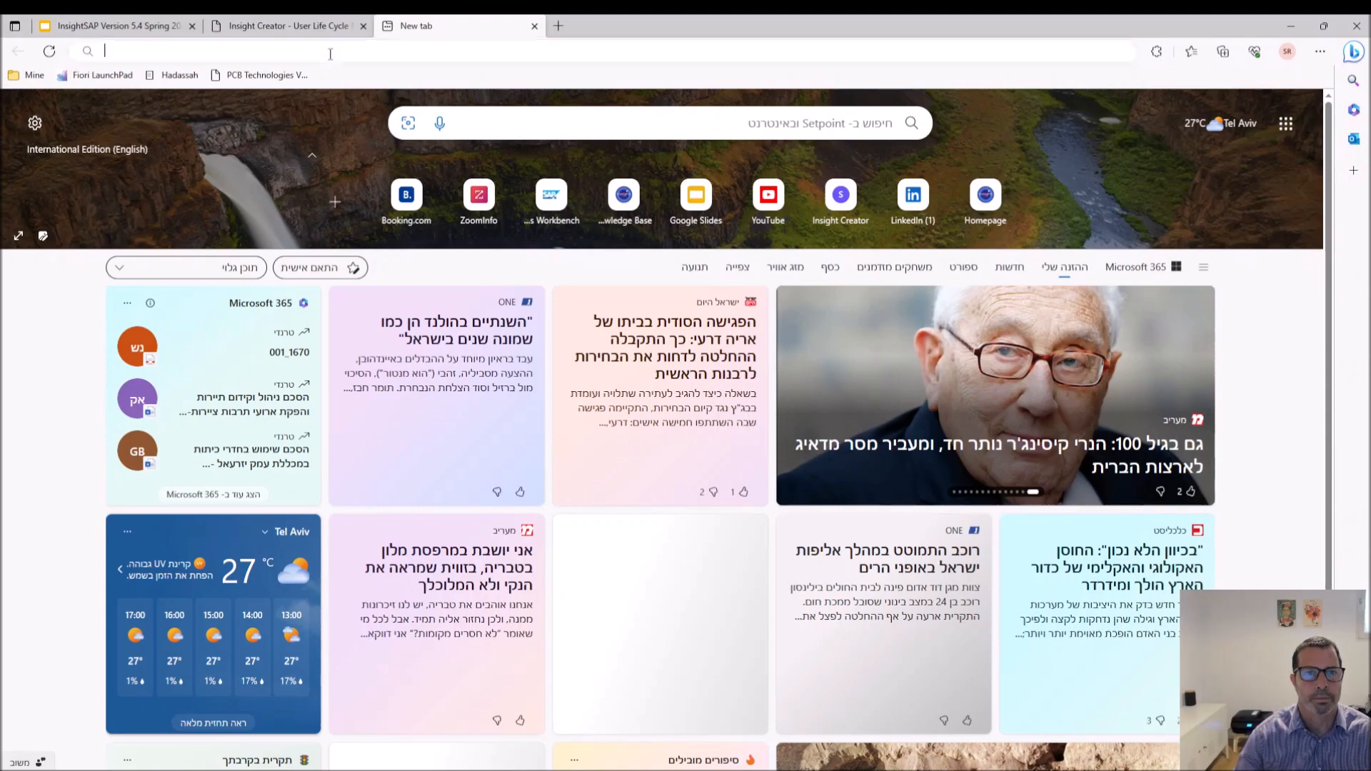
pyautogui.hotkey('ctrl', 'v')
pyautogui.press('Return')
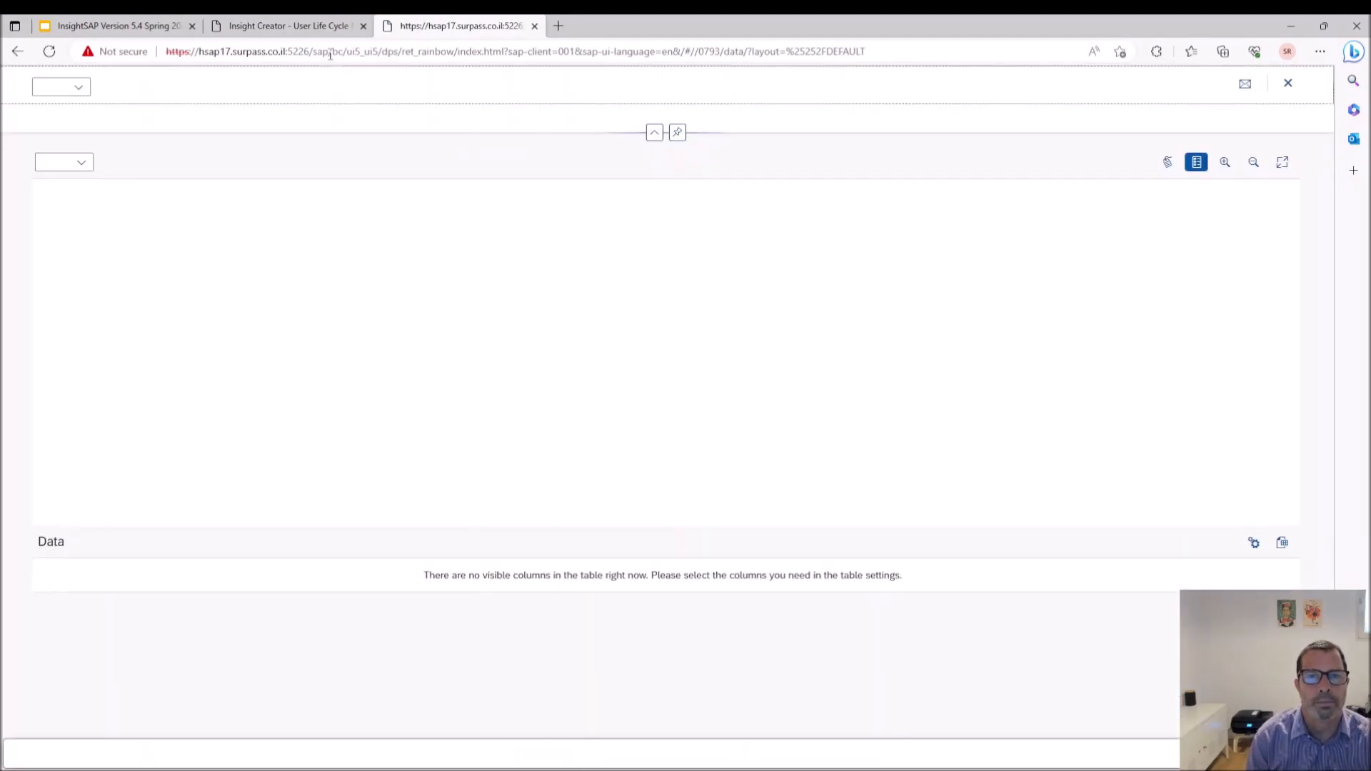
# In the SAP GUI Input Data report, clear the editable values in rows 0 to 10 and save.
pyautogui.hotkey('alt', 'Tab')
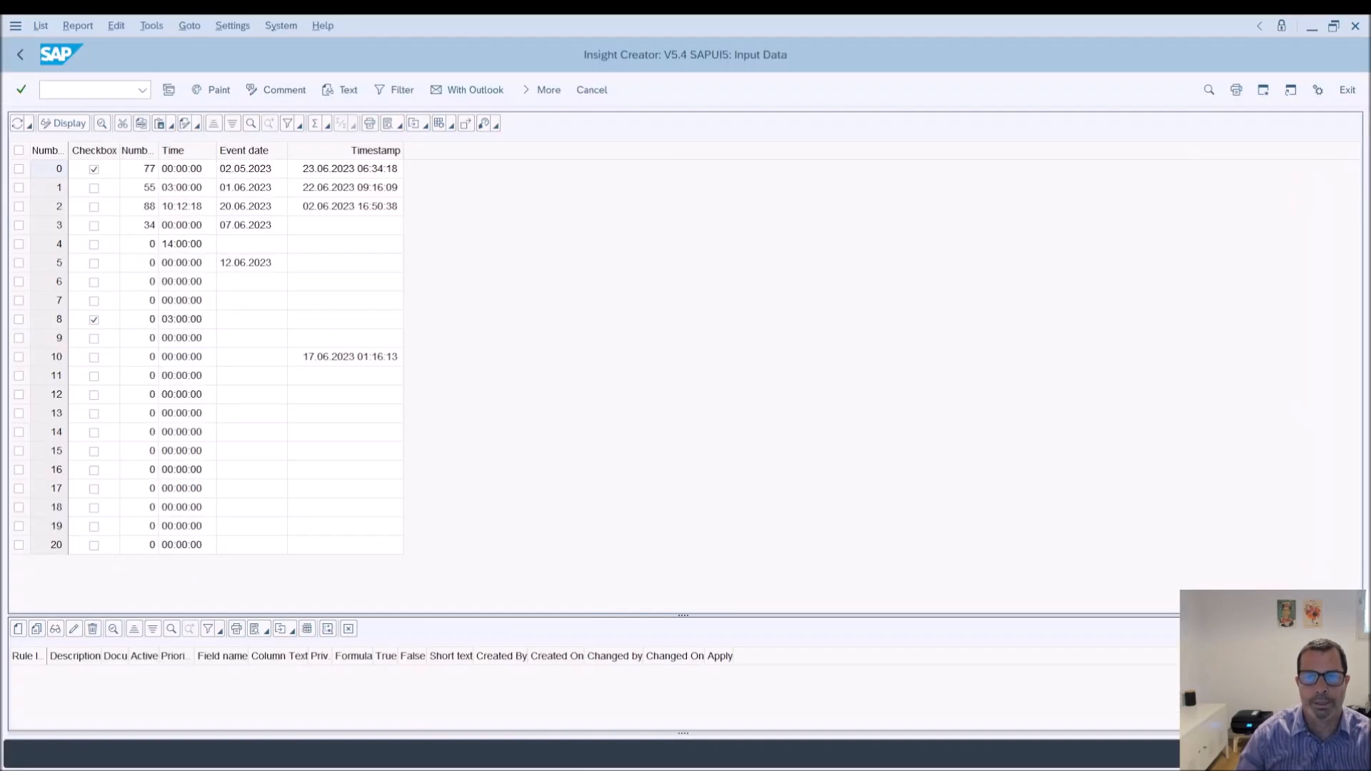
pyautogui.moveTo(394, 368); pyautogui.dragTo(50, 172)
pyautogui.press('Delete')
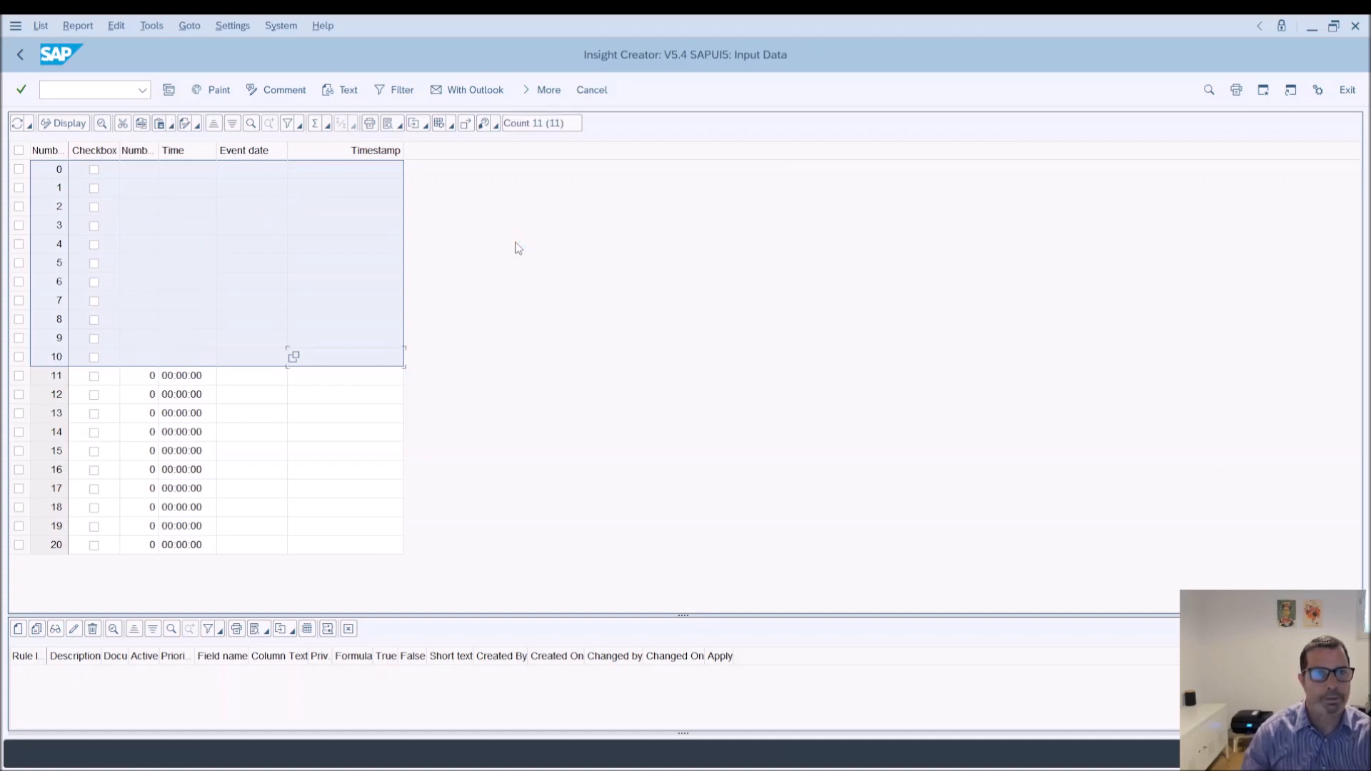
pyautogui.click(170, 90)
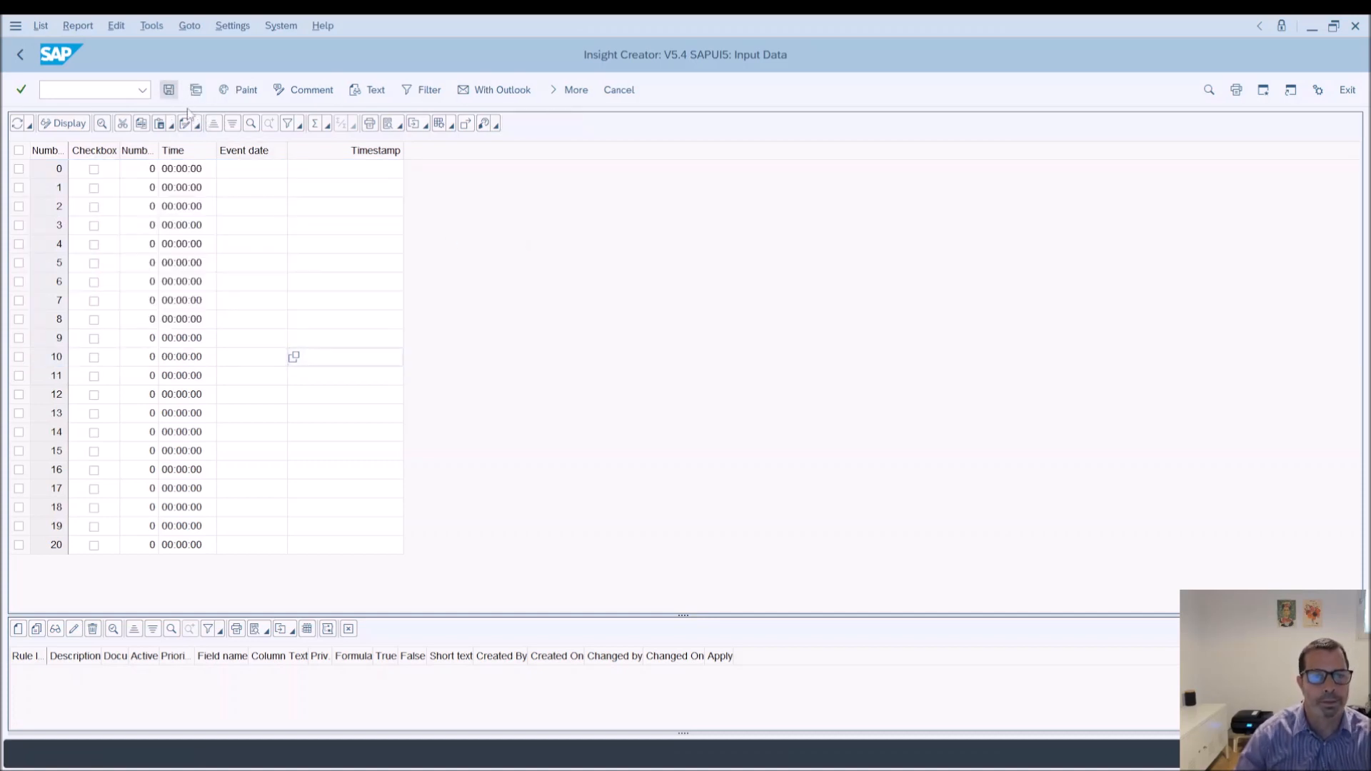
# Refresh the web Input Data report in Edge and tick the checkboxes for WP numbers 0 to 3.
pyautogui.click(318, 764)
pyautogui.click(50, 54)
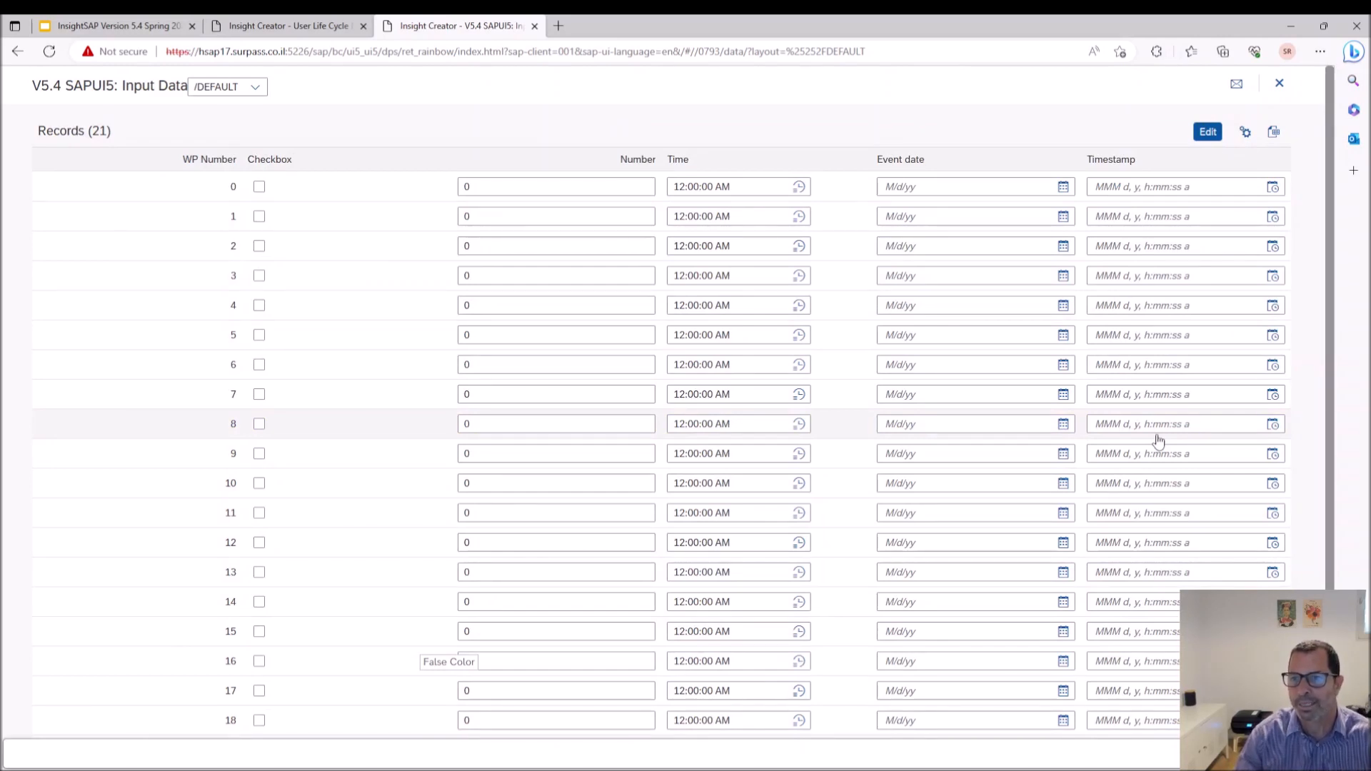
pyautogui.click(259, 187)
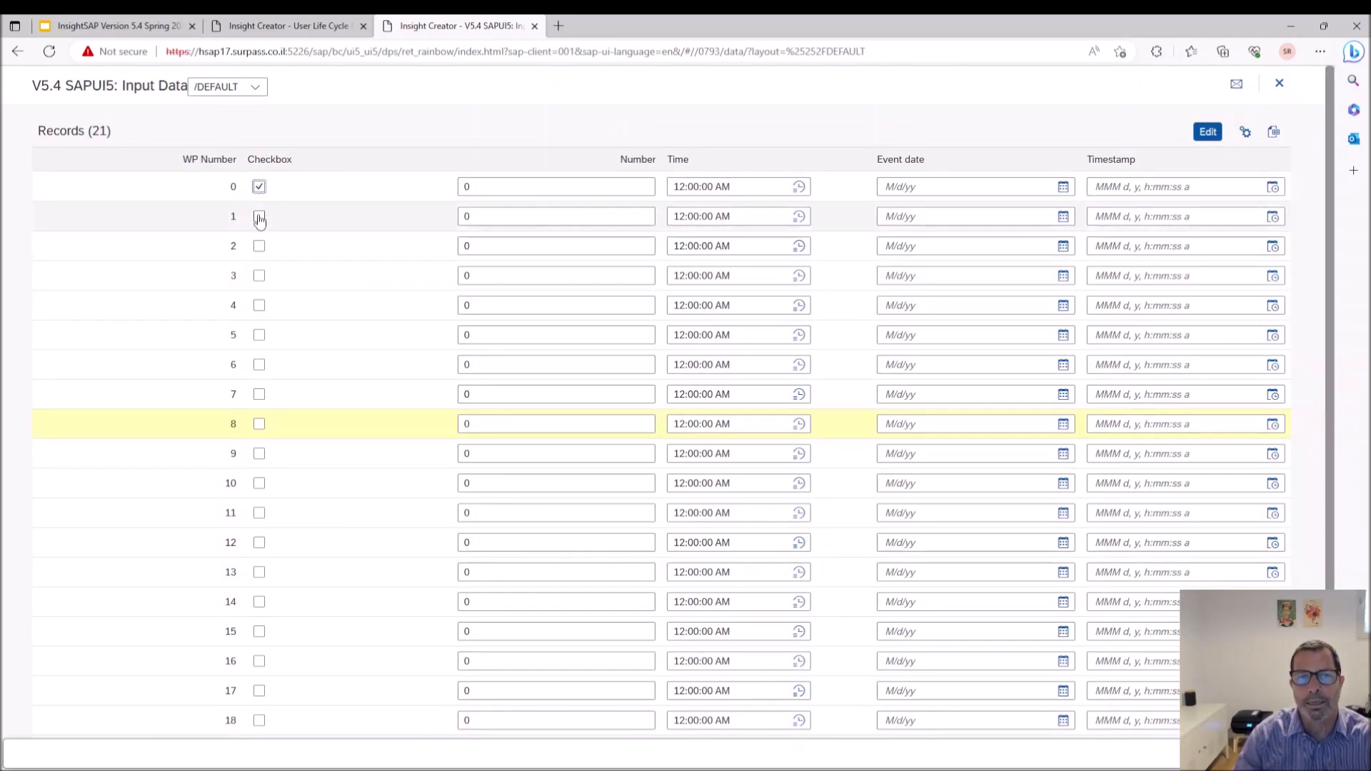
pyautogui.click(259, 247)
pyautogui.click(260, 276)
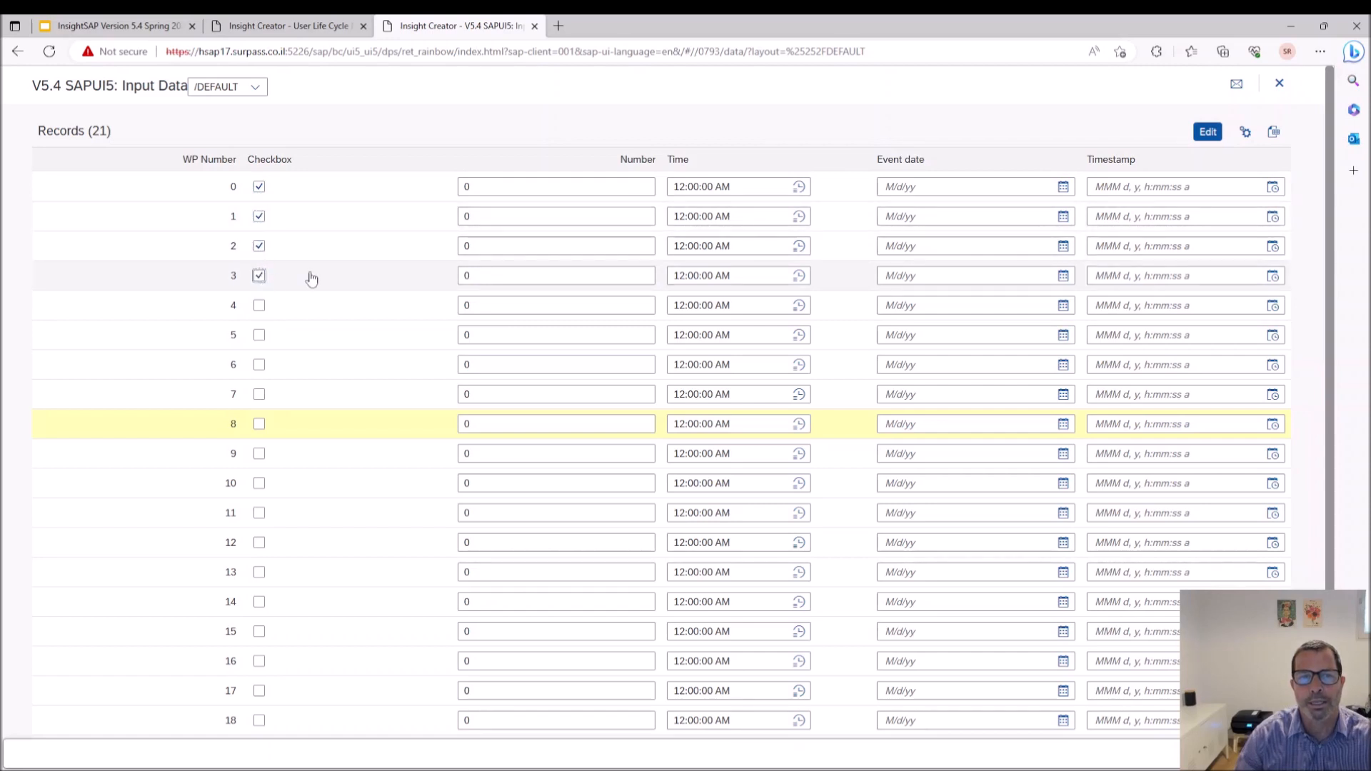
# Enter 11, 22 and 33 in the Number column for WP numbers 0, 1 and 2.
pyautogui.click(633, 187)
pyautogui.write('11')
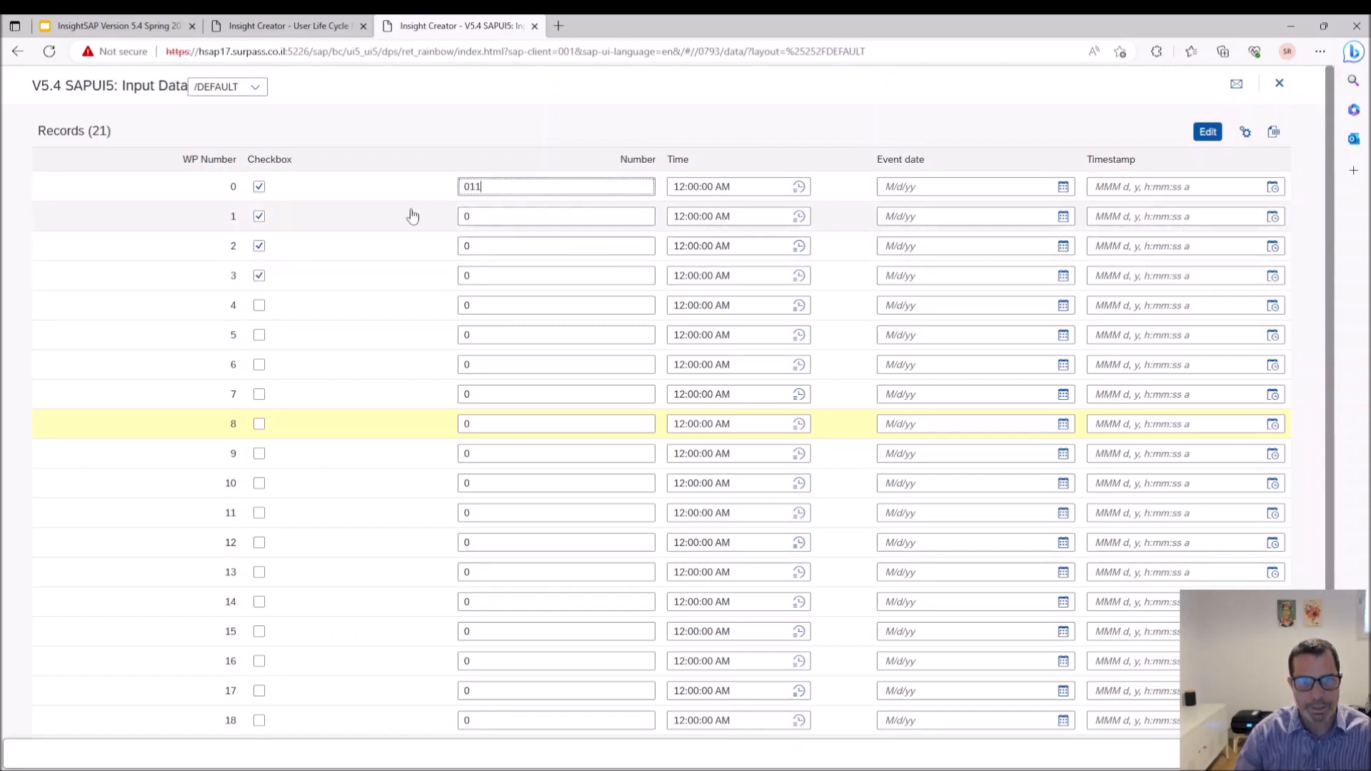
pyautogui.moveTo(489, 220); pyautogui.dragTo(426, 247)
pyautogui.write('22')
# Set the Time for WP number 0 to 3:00:00 AM and the Event date for WP number 1 to 6/20/23.
pyautogui.click(799, 187)
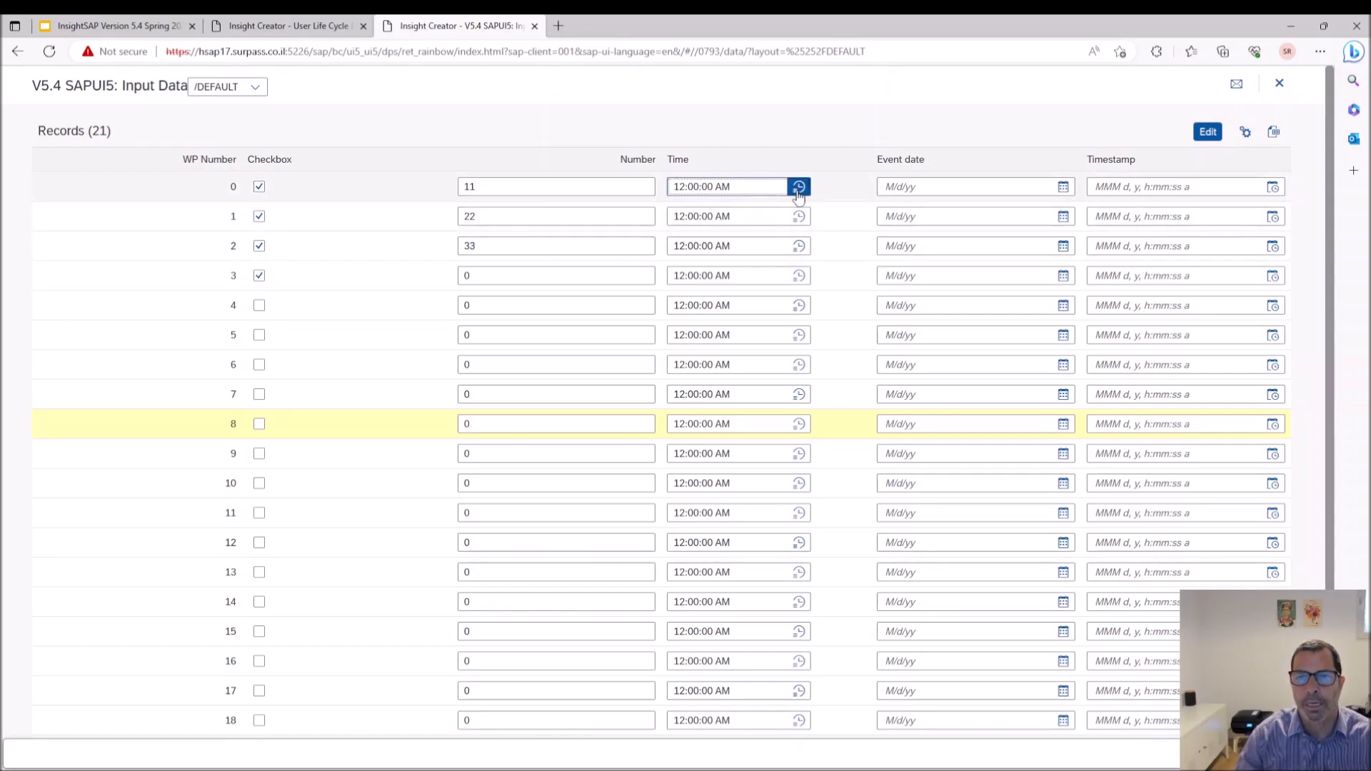
pyautogui.click(863, 341)
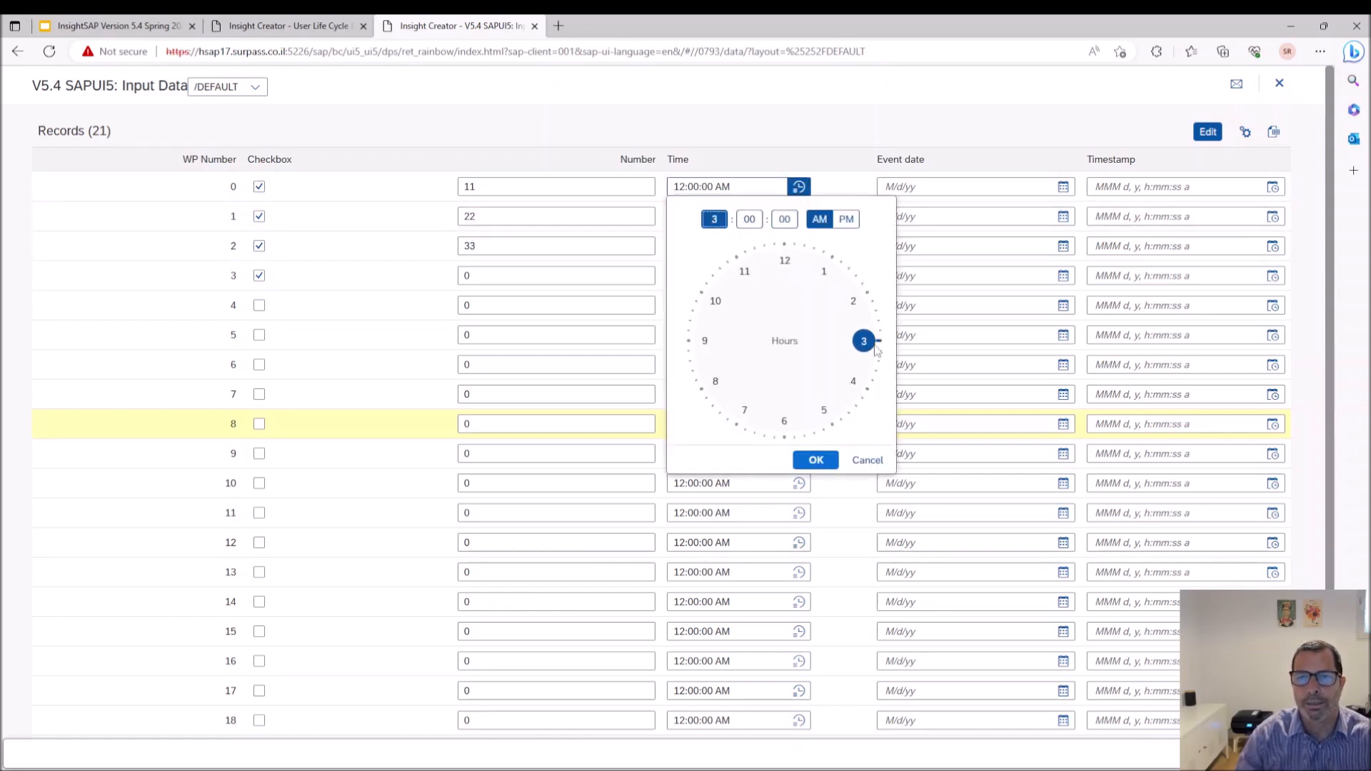
pyautogui.click(816, 460)
pyautogui.click(1063, 217)
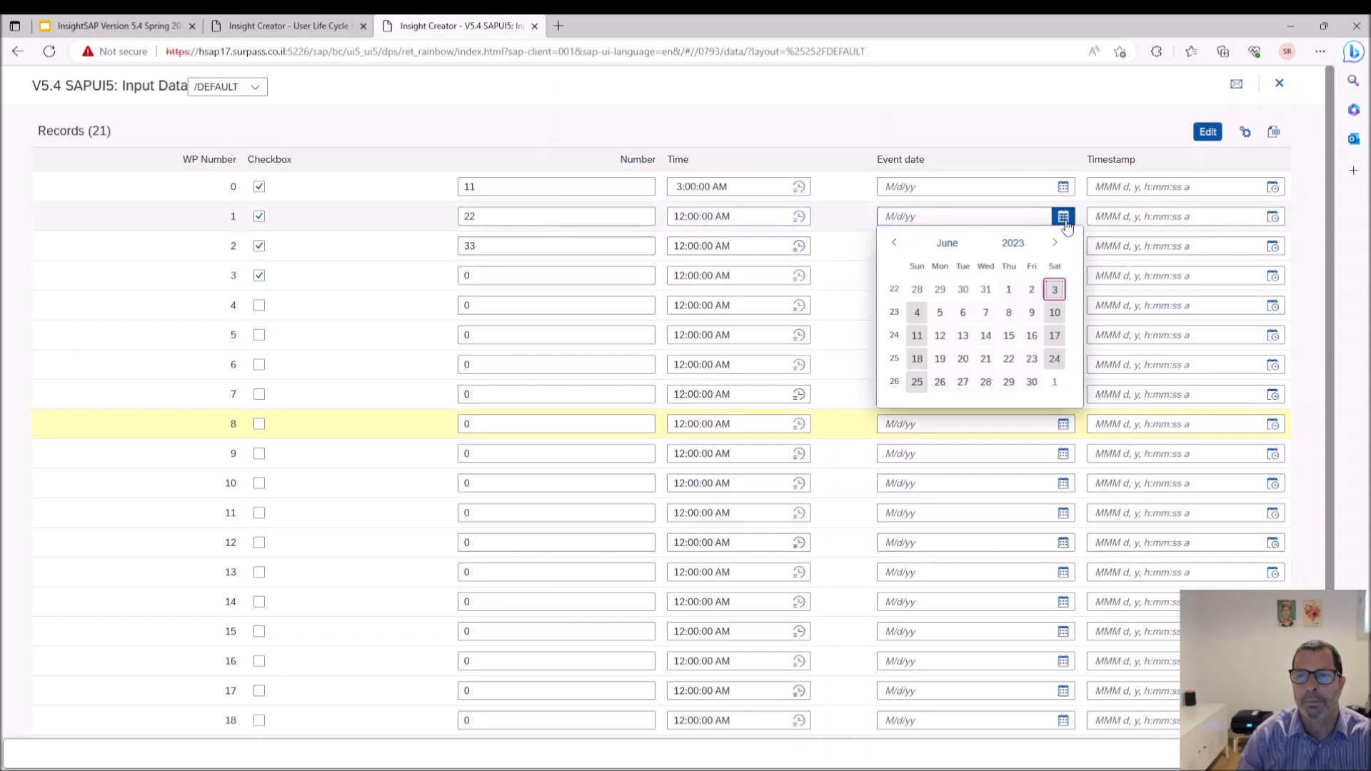
pyautogui.click(963, 361)
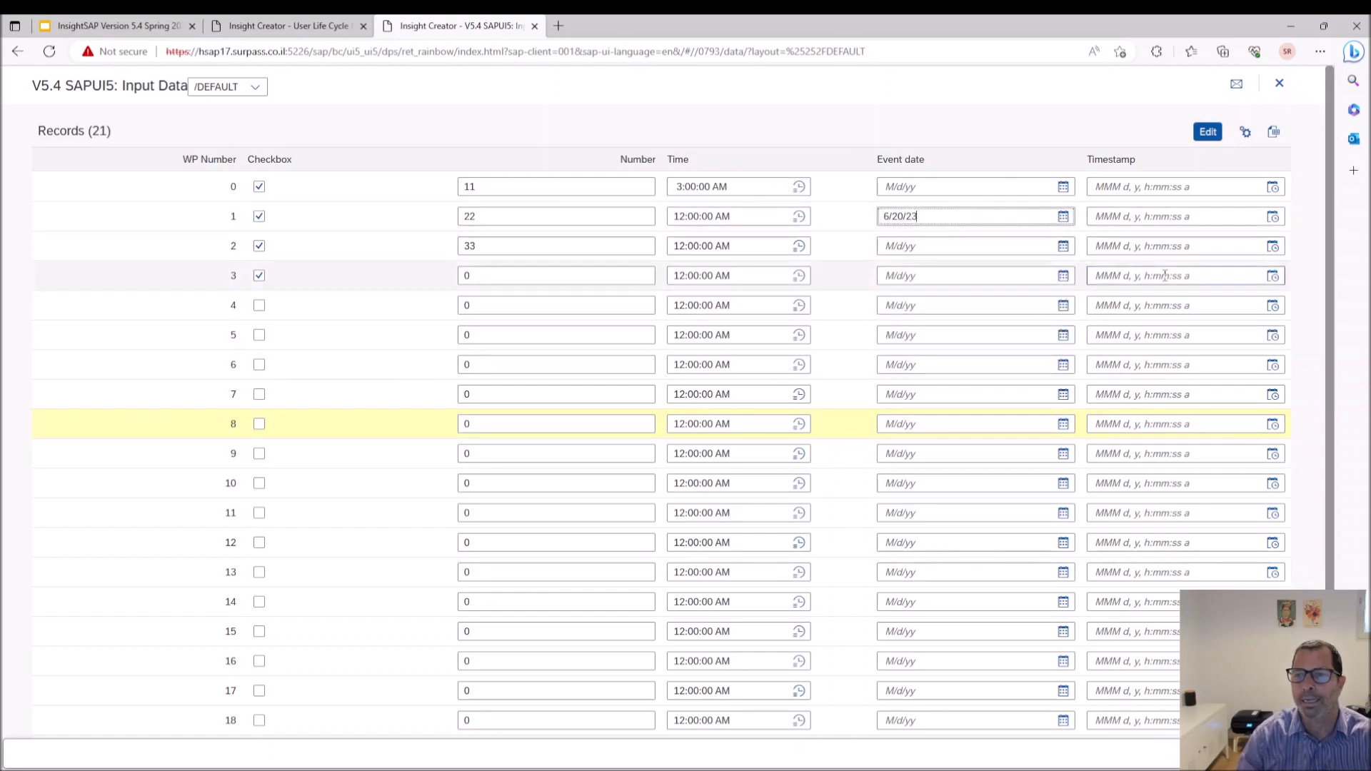
# Set the Timestamp for WP number 2 to Jun 15, 2023, 10:23:39 PM and save the data.
pyautogui.click(1272, 245)
pyautogui.click(1156, 354)
pyautogui.click(1058, 365)
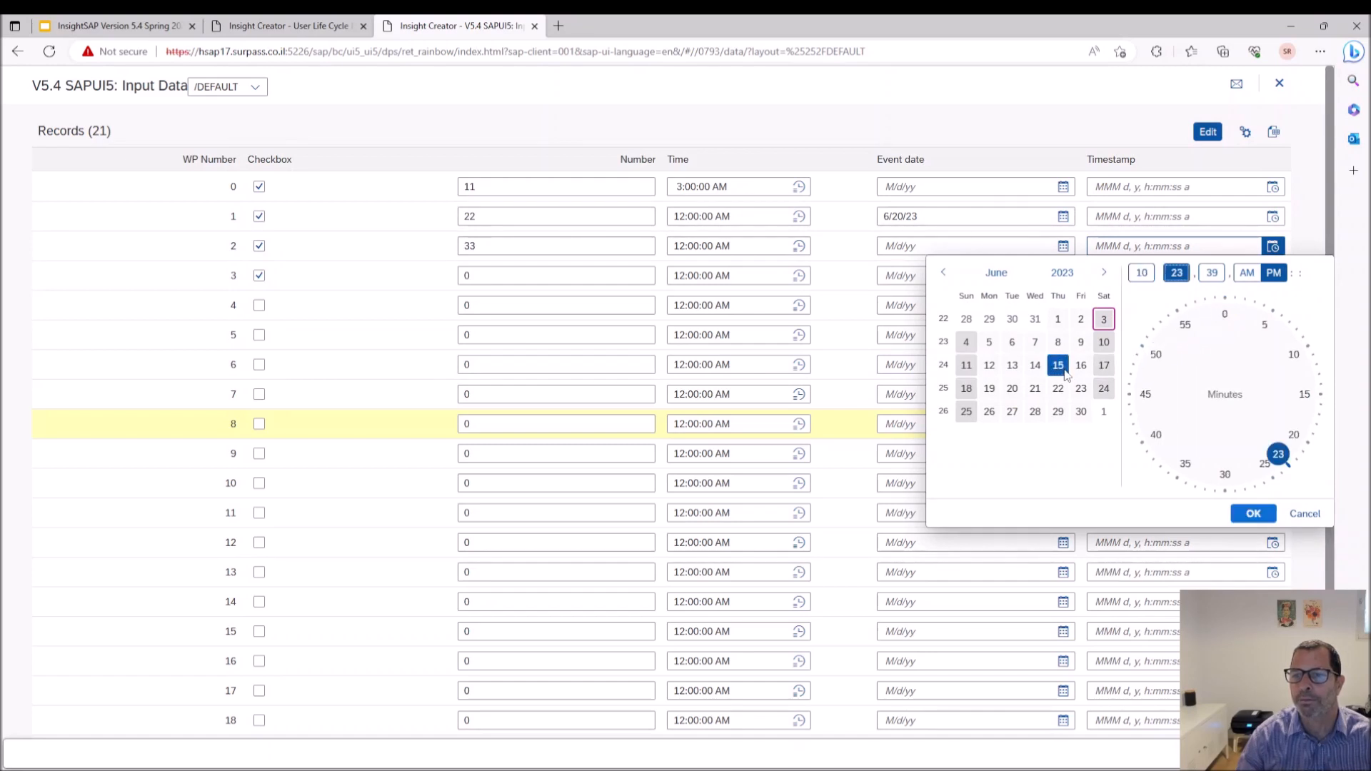
pyautogui.click(1253, 513)
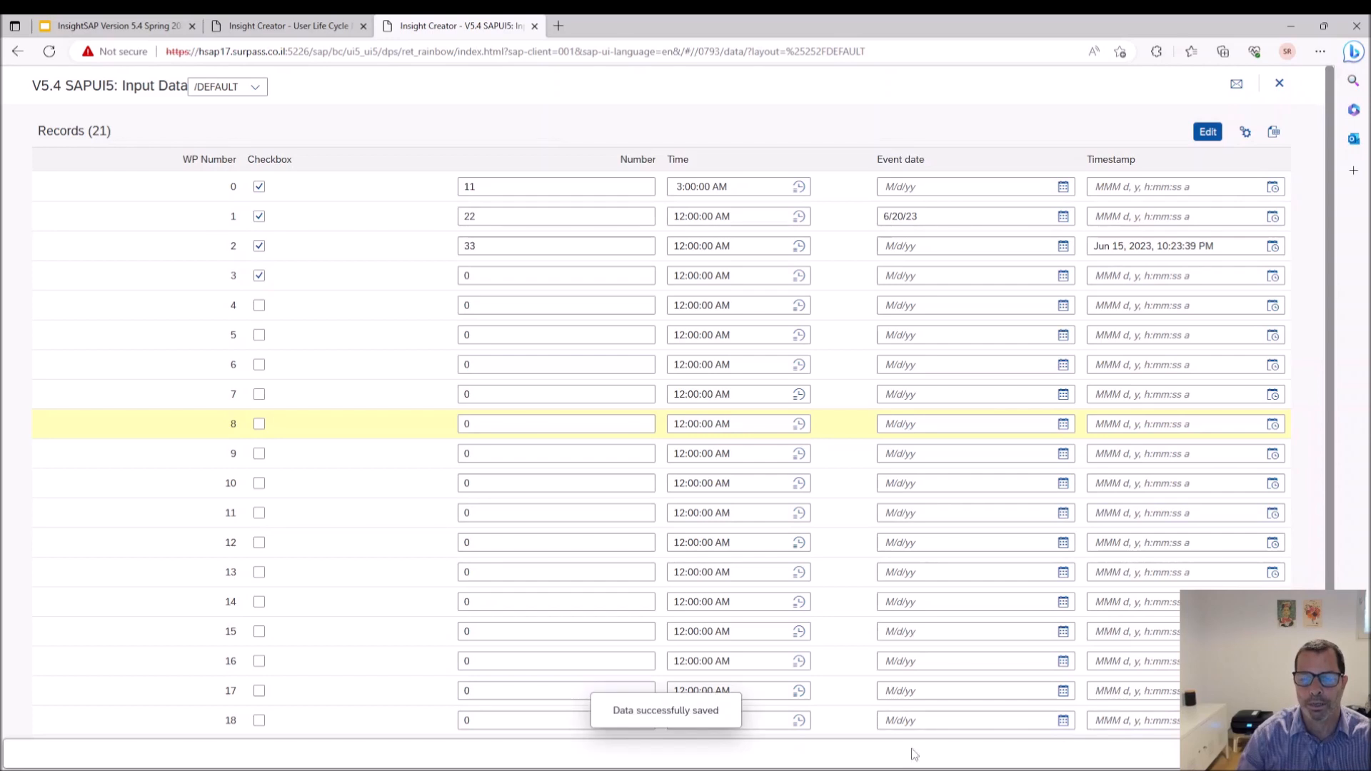
# Switch to SAP GUI and refresh the Input Data report to load the values entered from the web.
pyautogui.click(666, 770)
pyautogui.click(639, 736)
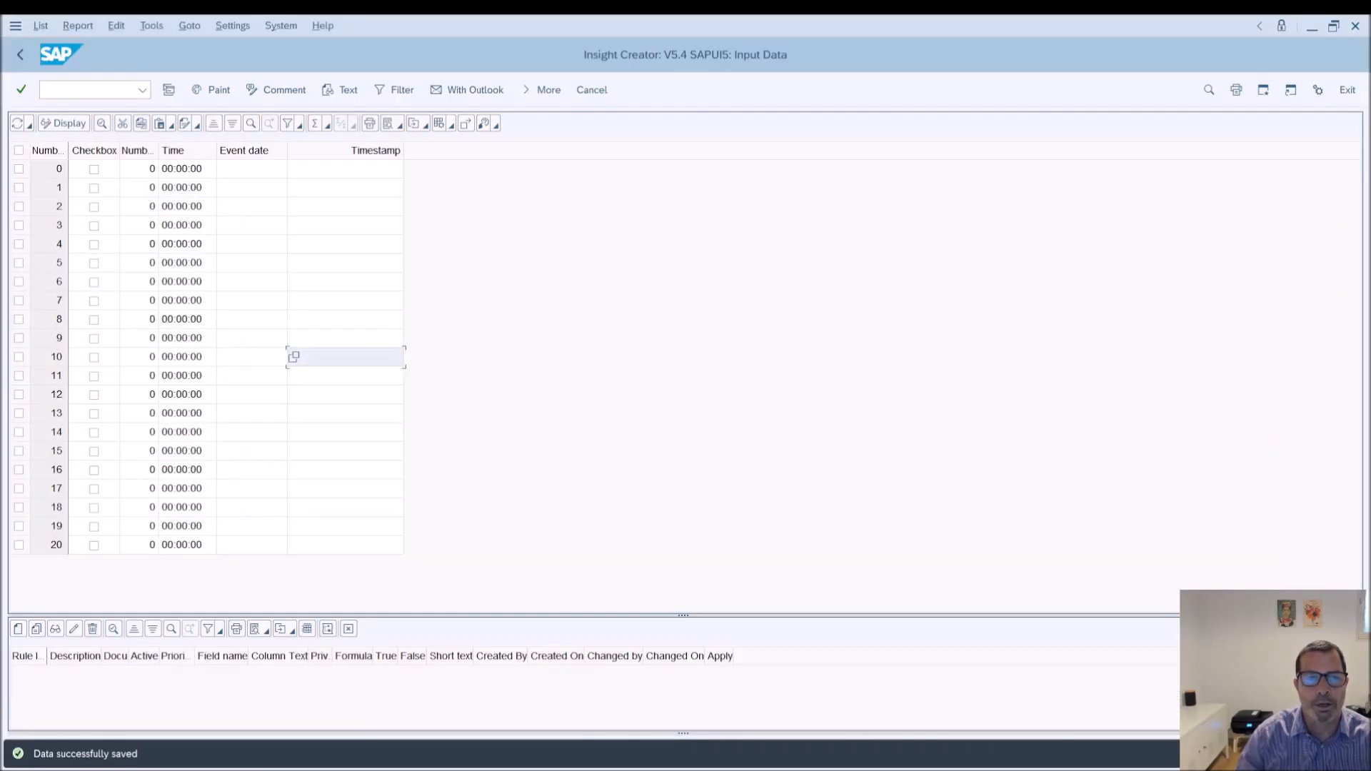
pyautogui.click(17, 124)
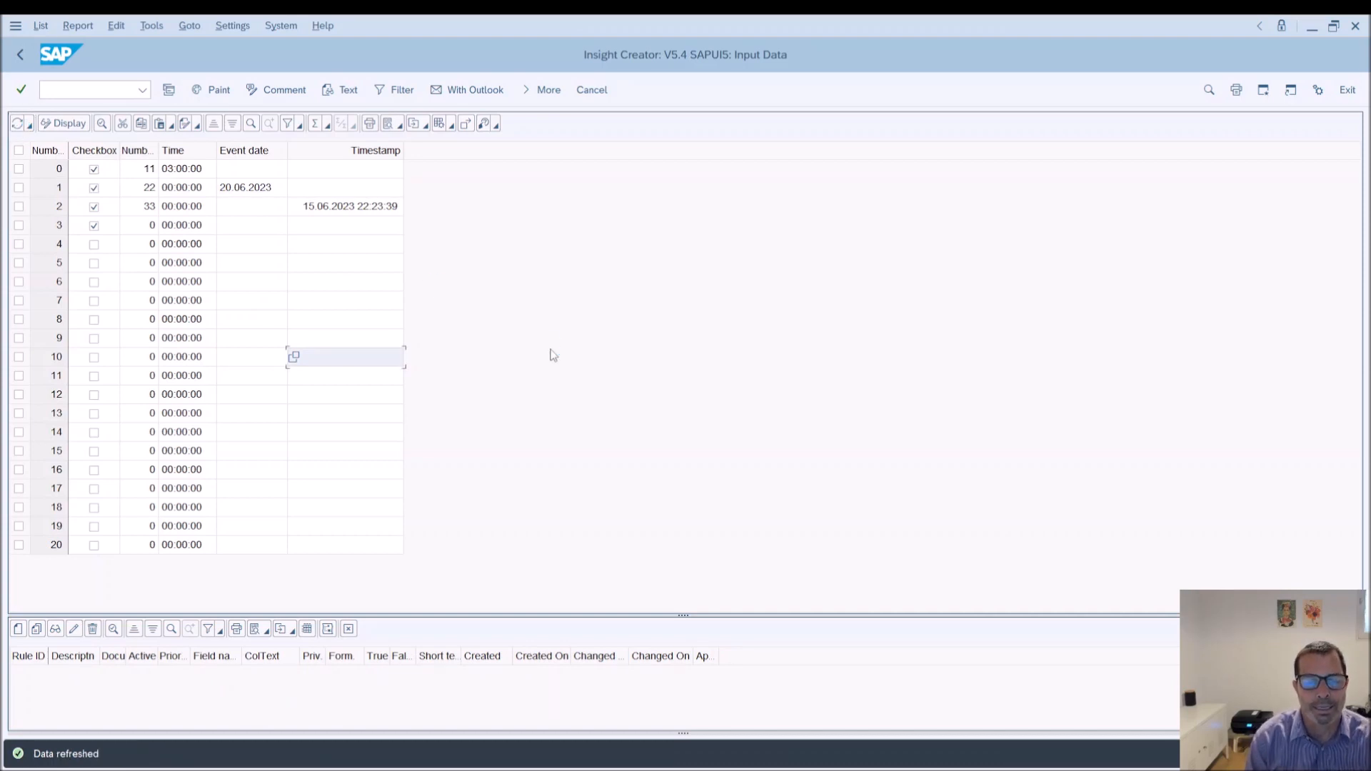
# Switch to Edge and review the web User Life Cycle Management report and the web Input Data report.
pyautogui.click(368, 770)
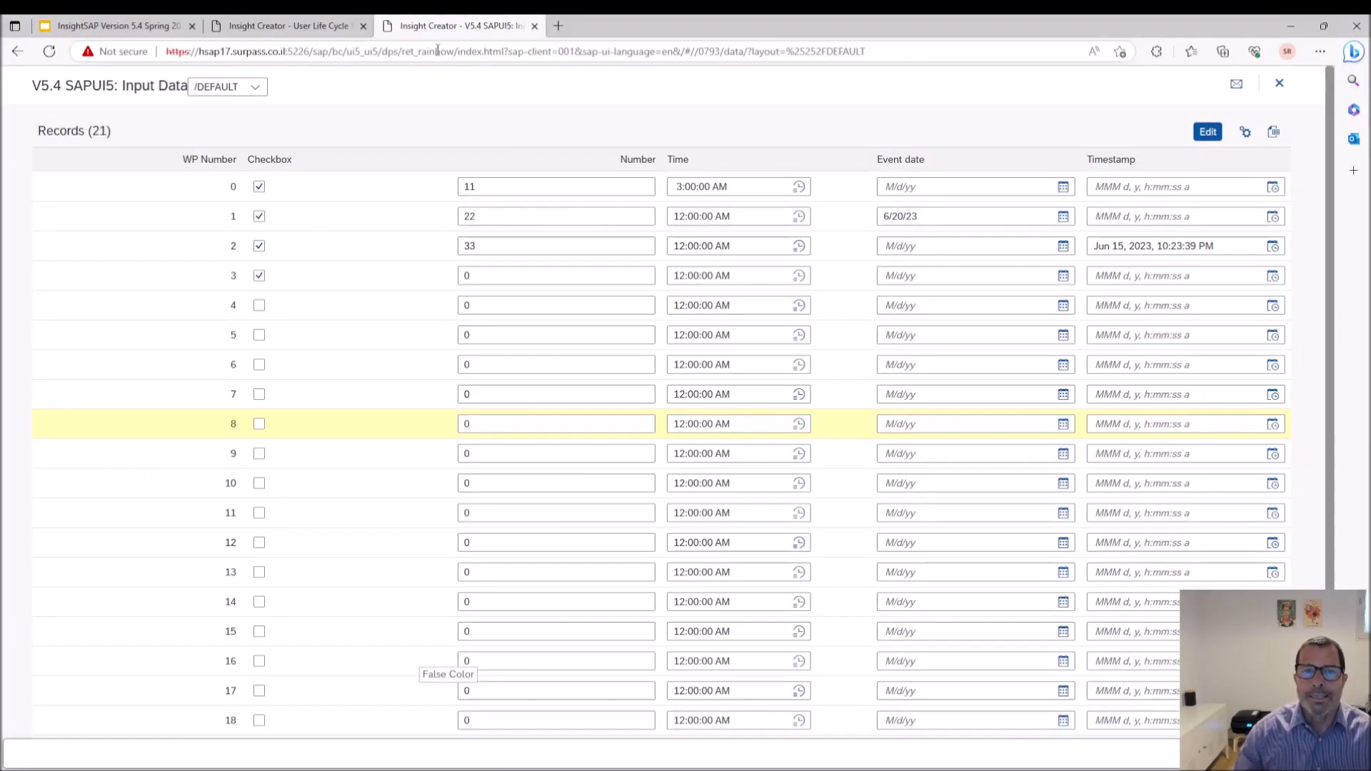
pyautogui.click(309, 29)
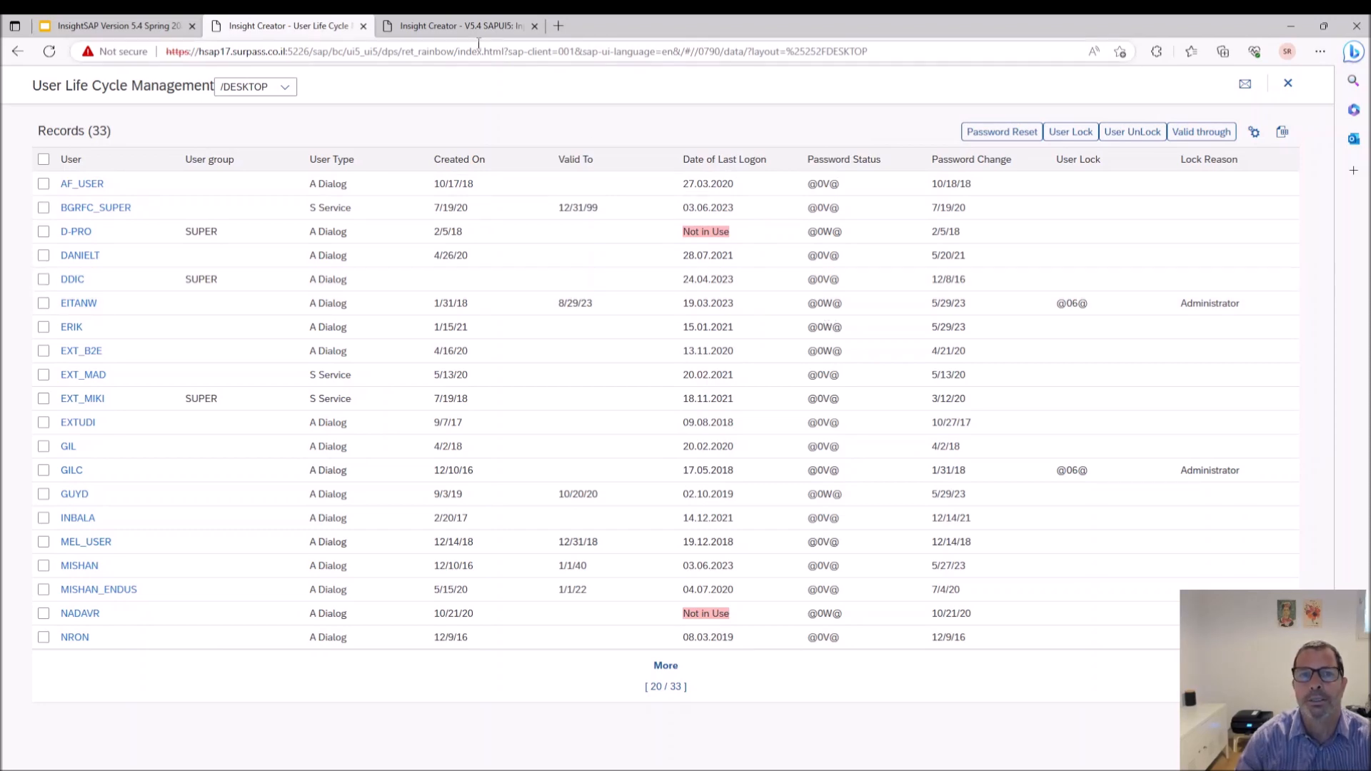
pyautogui.hotkey('ctrl', 'Tab')
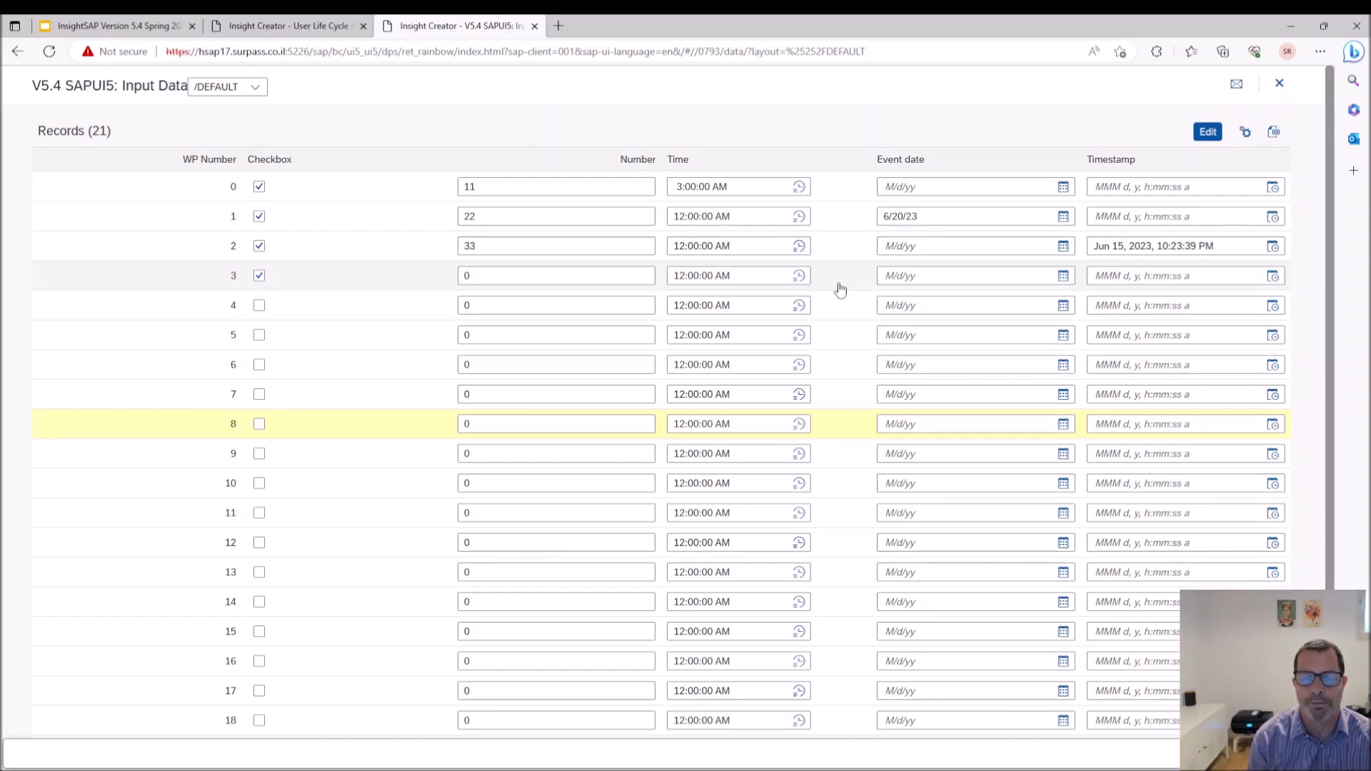
# Go to the InsightSAP Version 5.4 Spring 2023 presentation and show the Important Features and SMS - The Why slides.
pyautogui.click(143, 26)
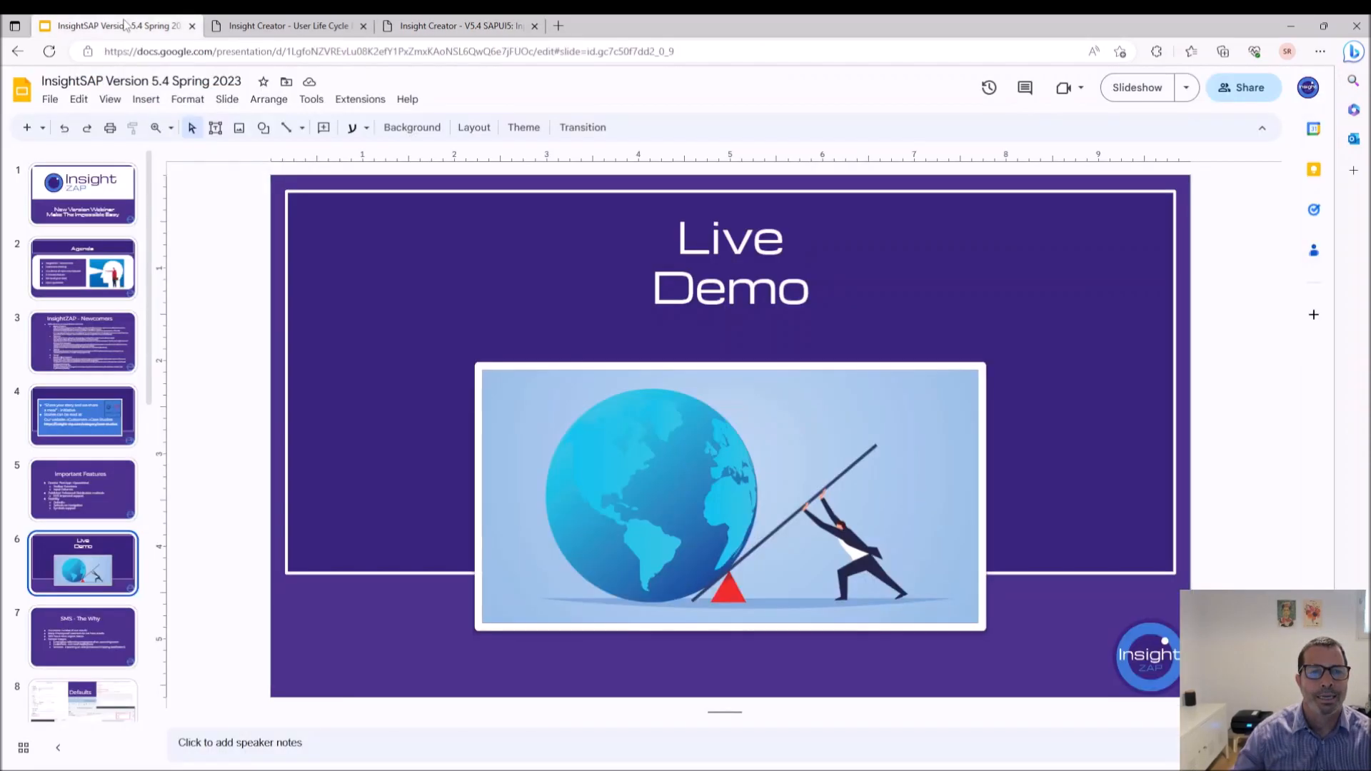
pyautogui.click(85, 484)
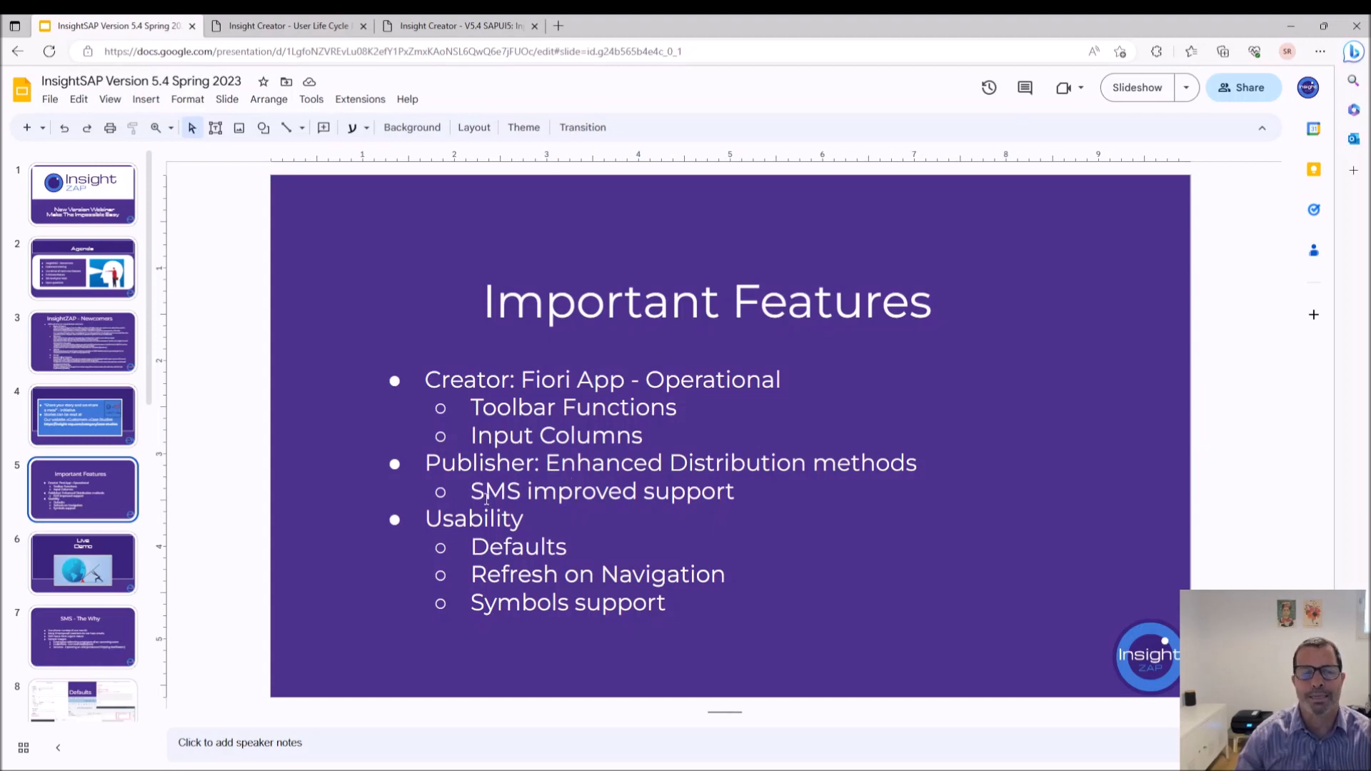
pyautogui.click(85, 641)
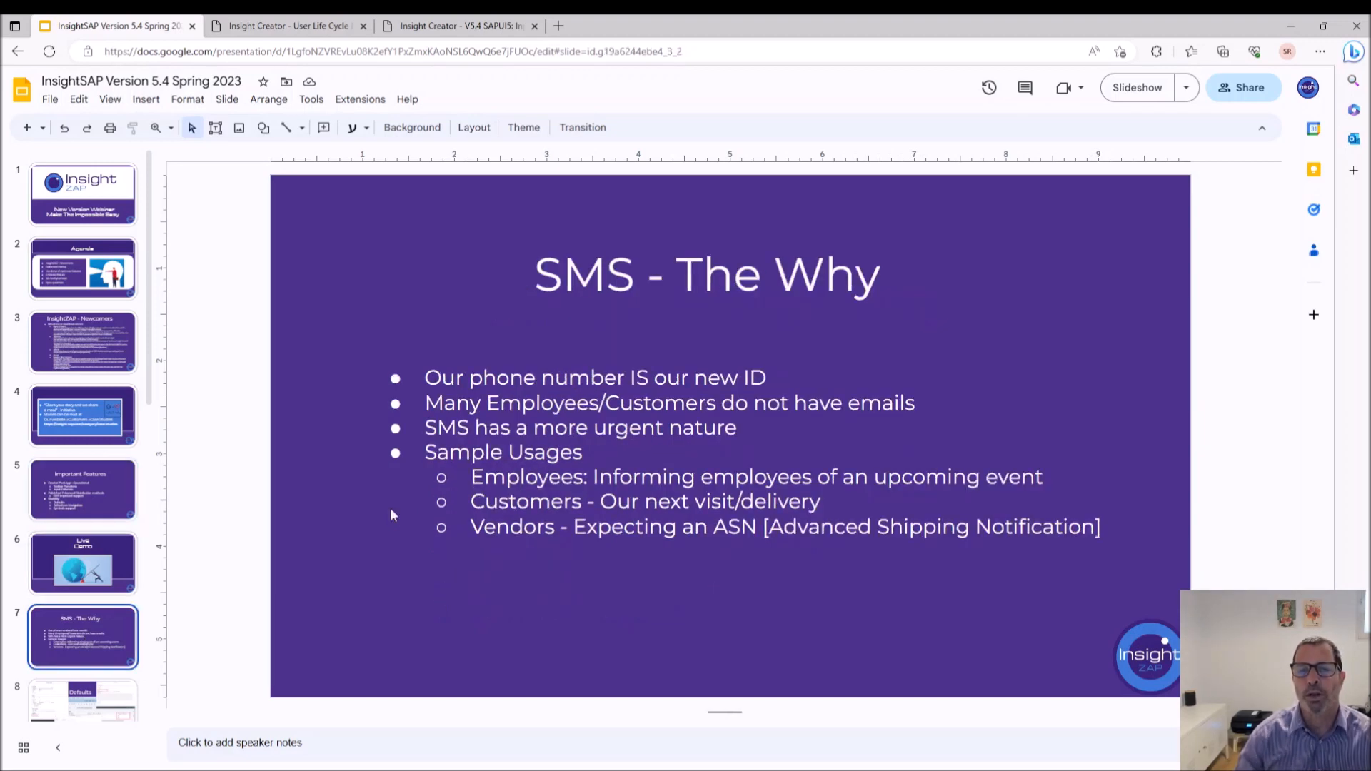
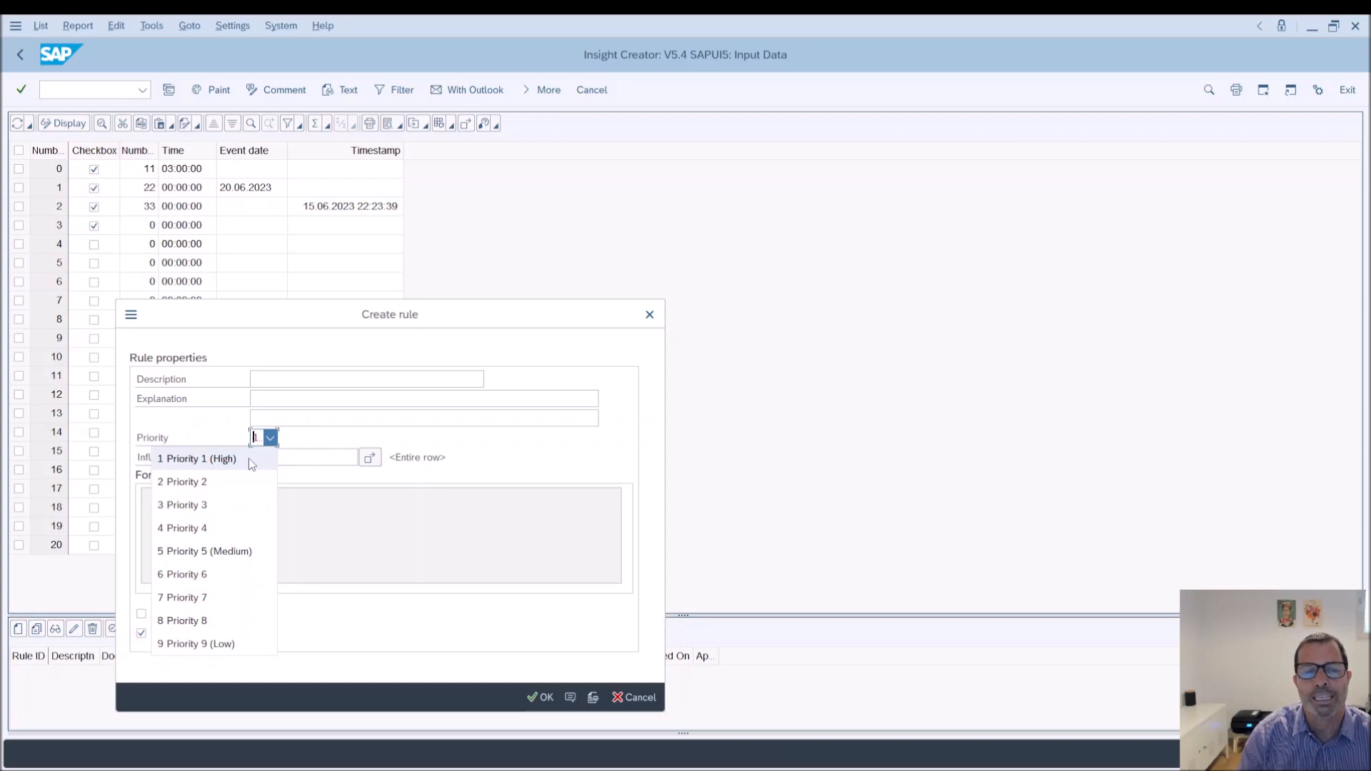
# Cancel the new rule in SAP GUI and examine the default settings for creating a graph, closing the graph overview without adding one.
pyautogui.click(632, 698)
pyautogui.click(632, 697)
pyautogui.click(542, 94)
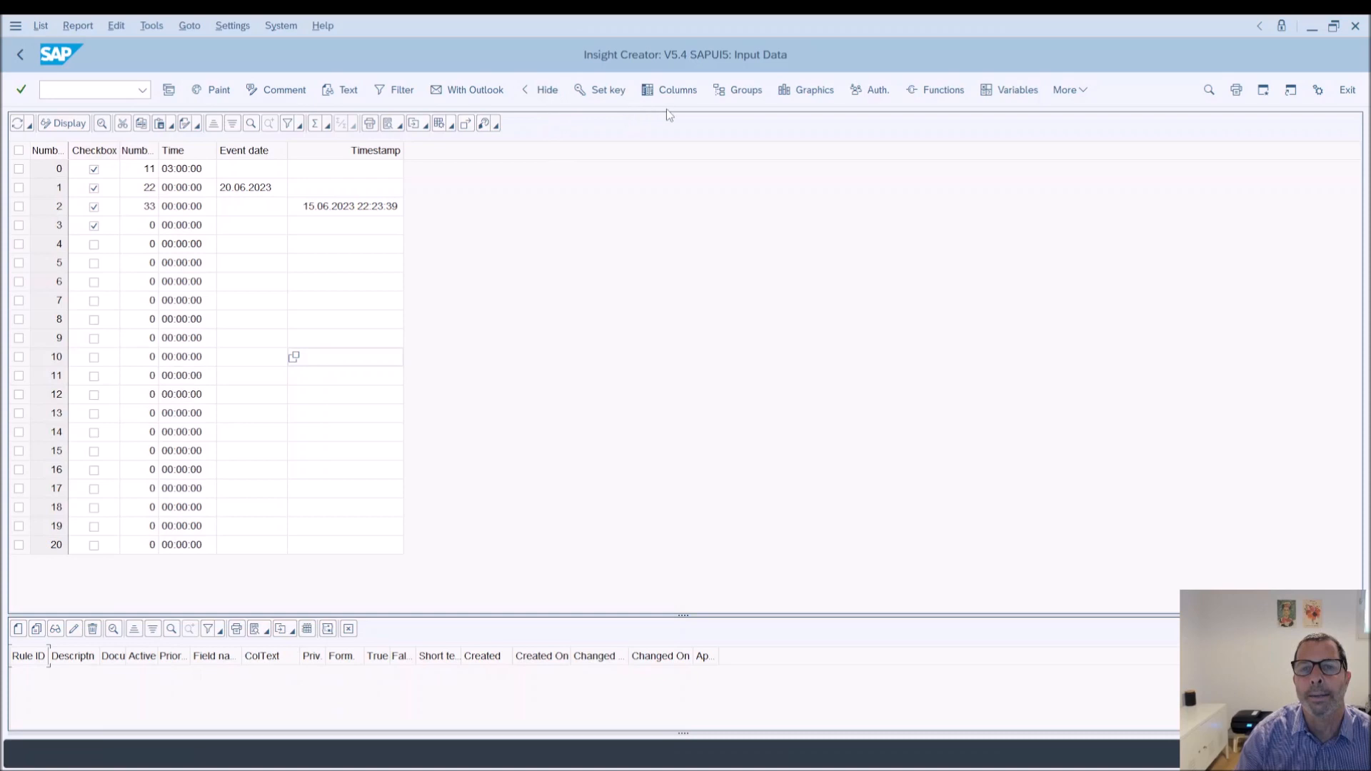
pyautogui.click(811, 91)
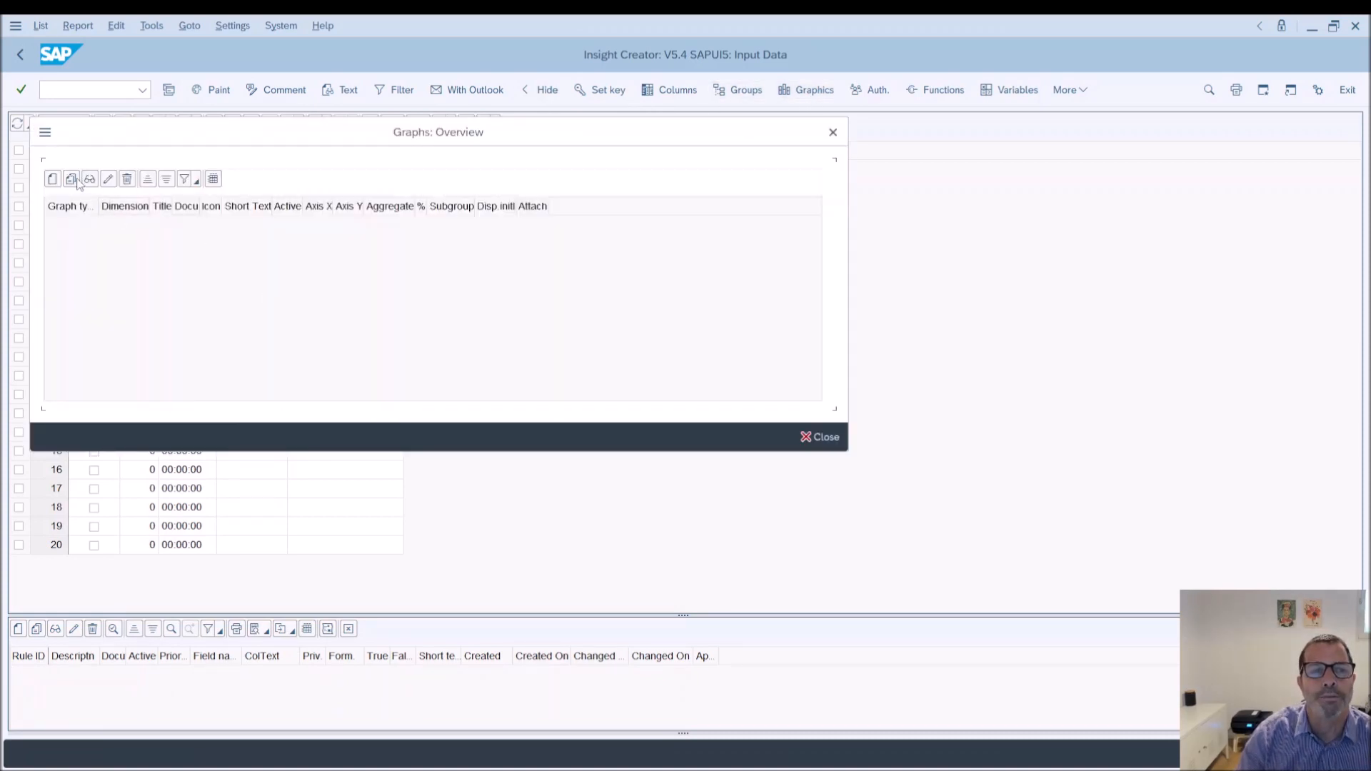
pyautogui.click(54, 179)
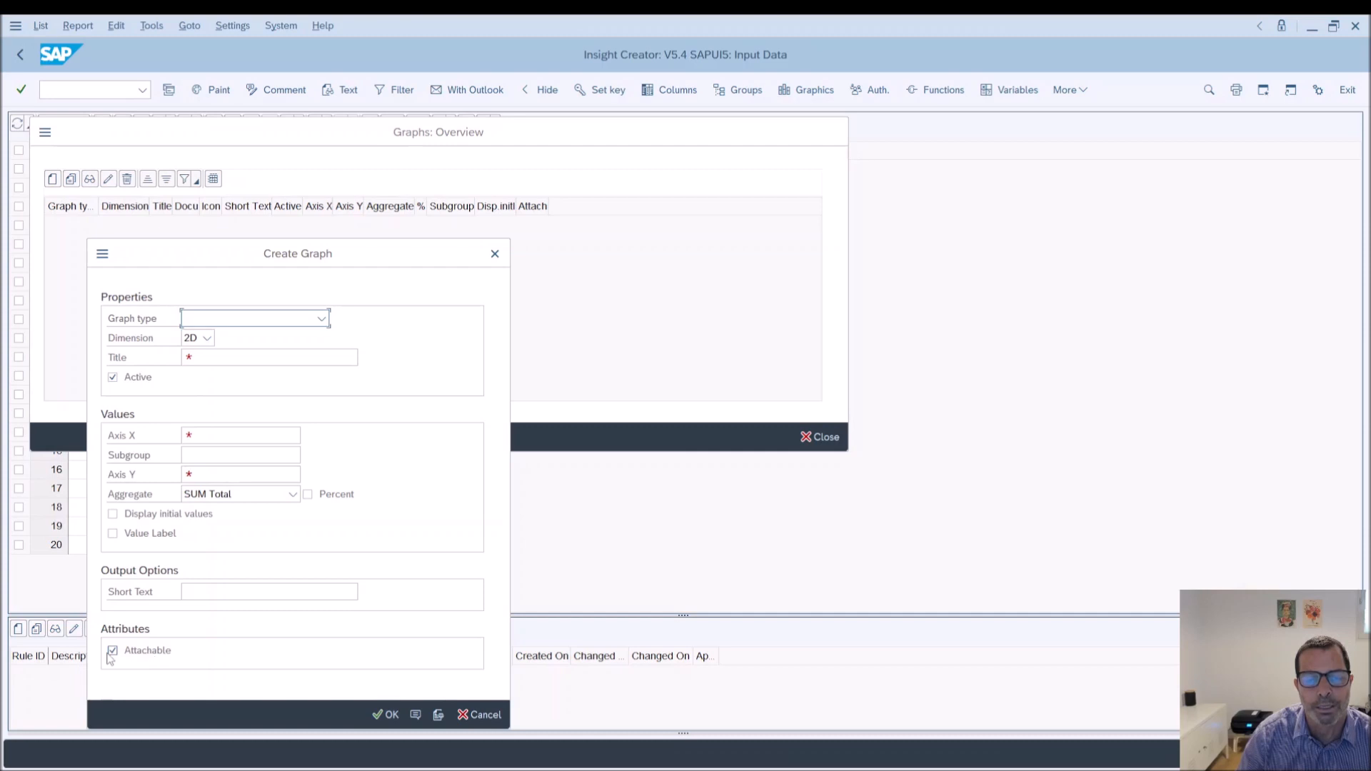
pyautogui.click(472, 714)
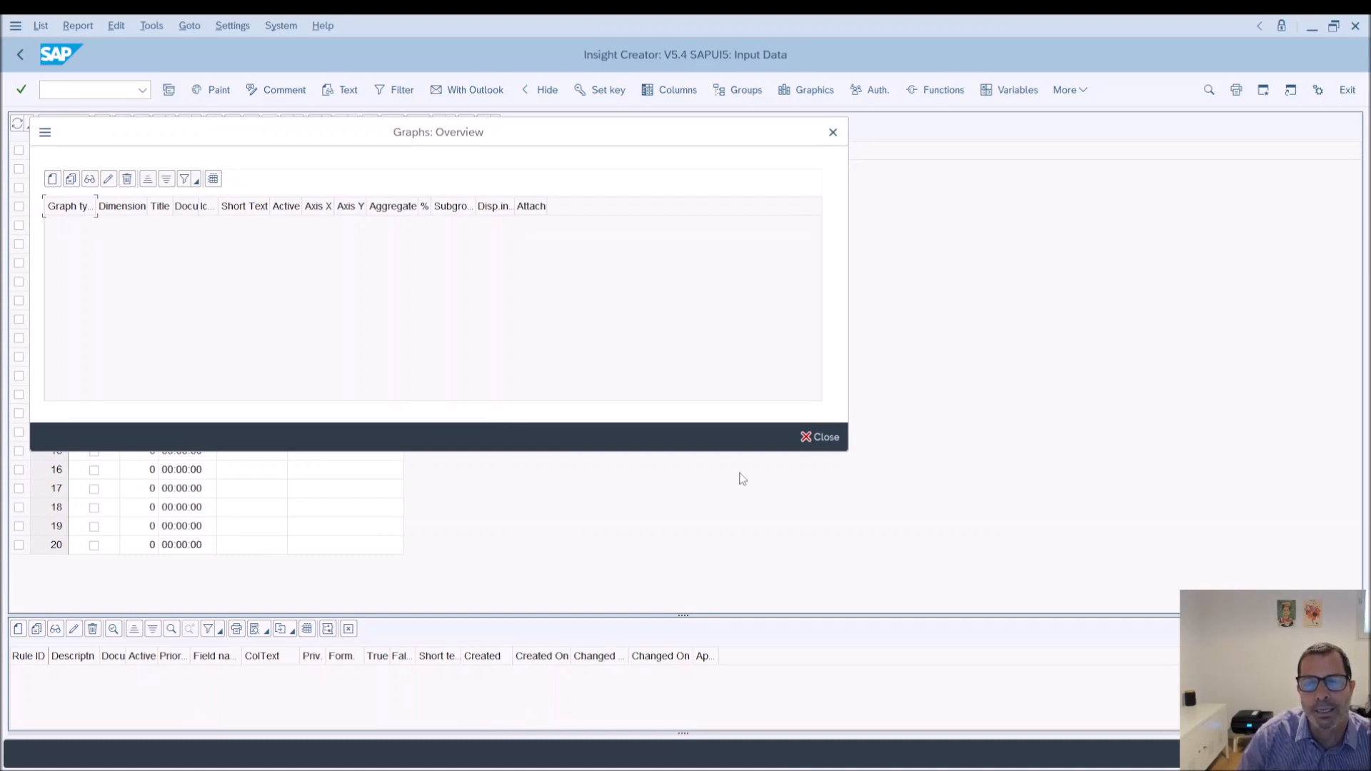
pyautogui.click(831, 438)
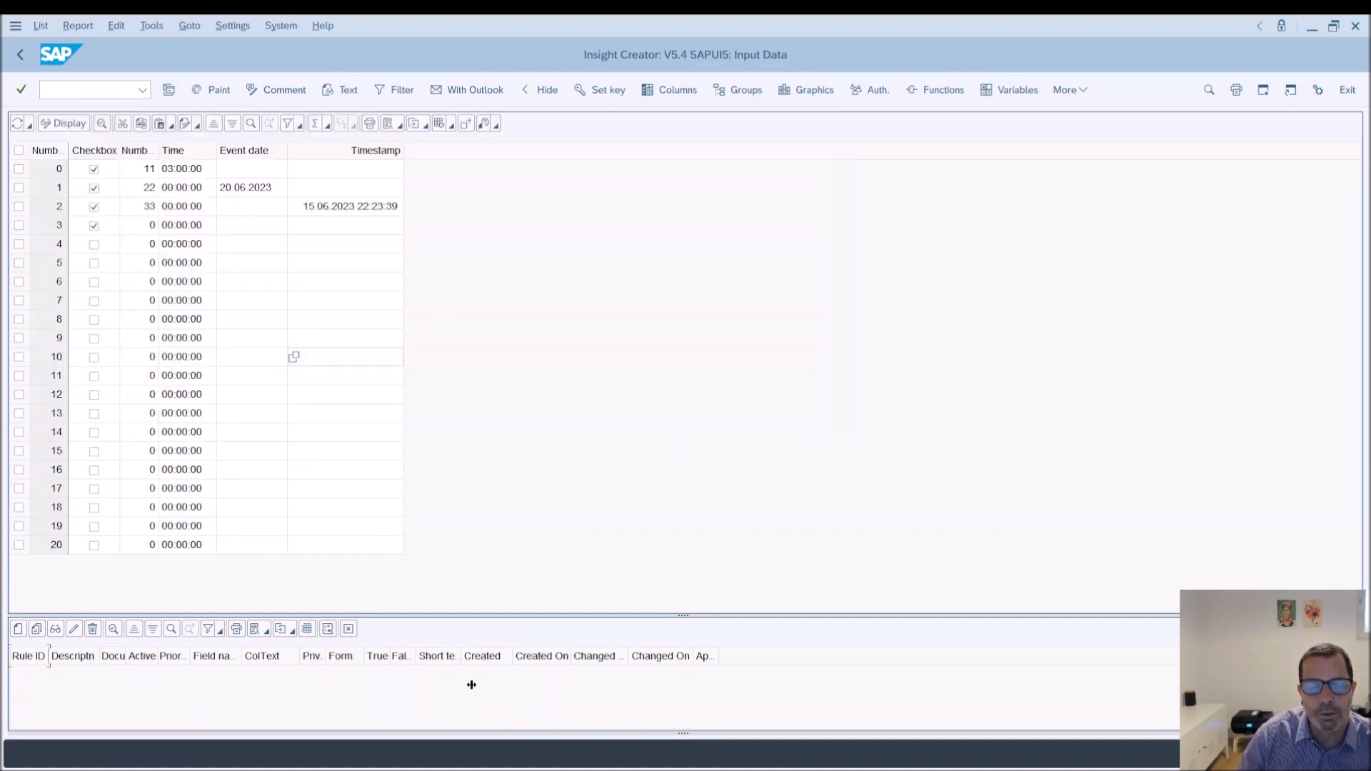
# Return to the presentation in Edge and revisit the SMS - The Why and Important Features slides.
pyautogui.hotkey('alt', 'Tab')
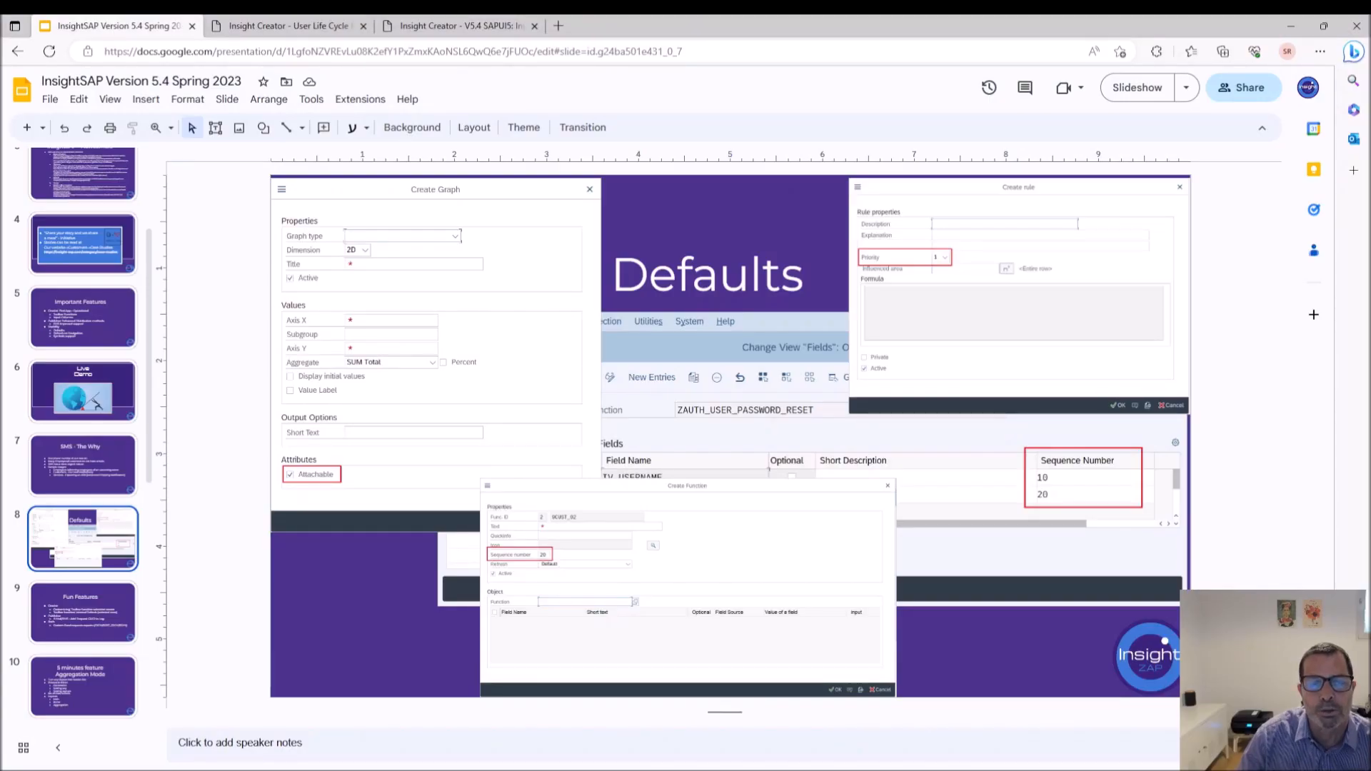
pyautogui.click(91, 467)
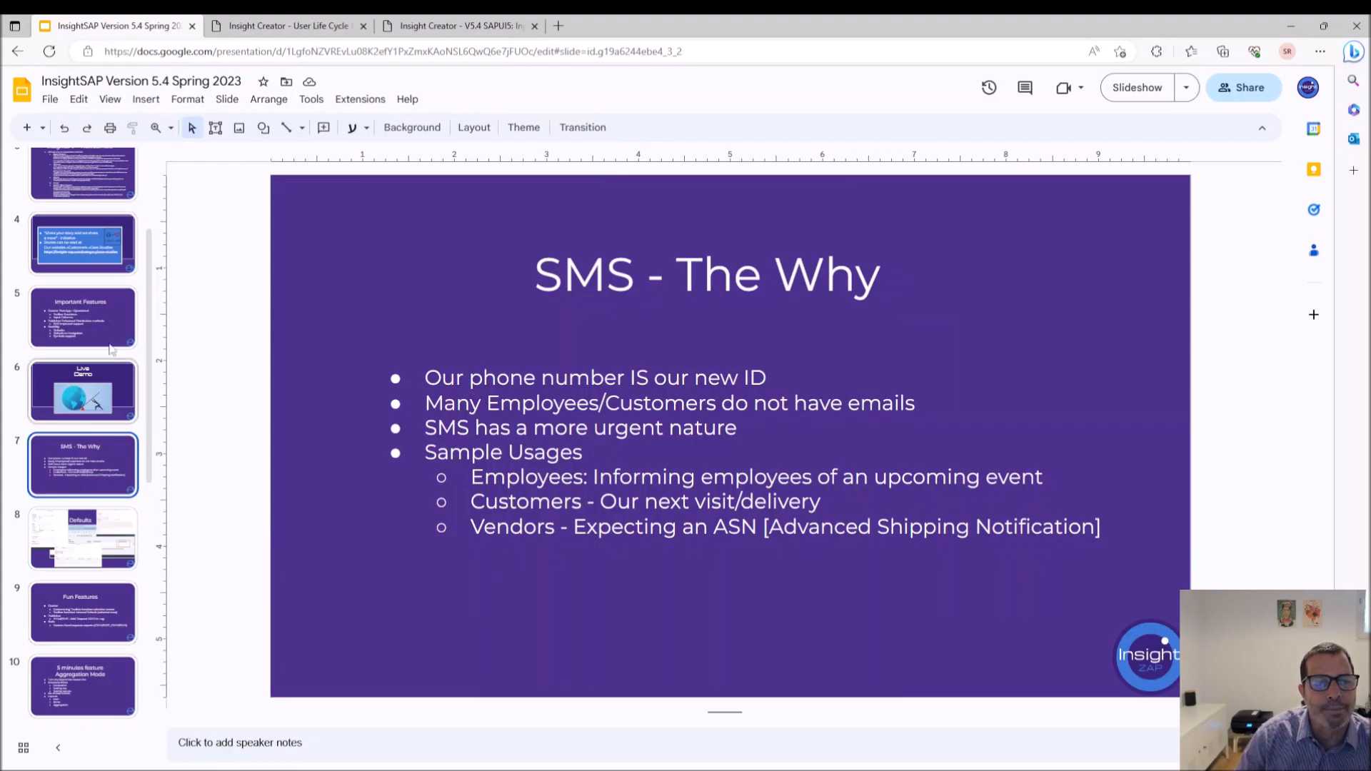
pyautogui.click(93, 317)
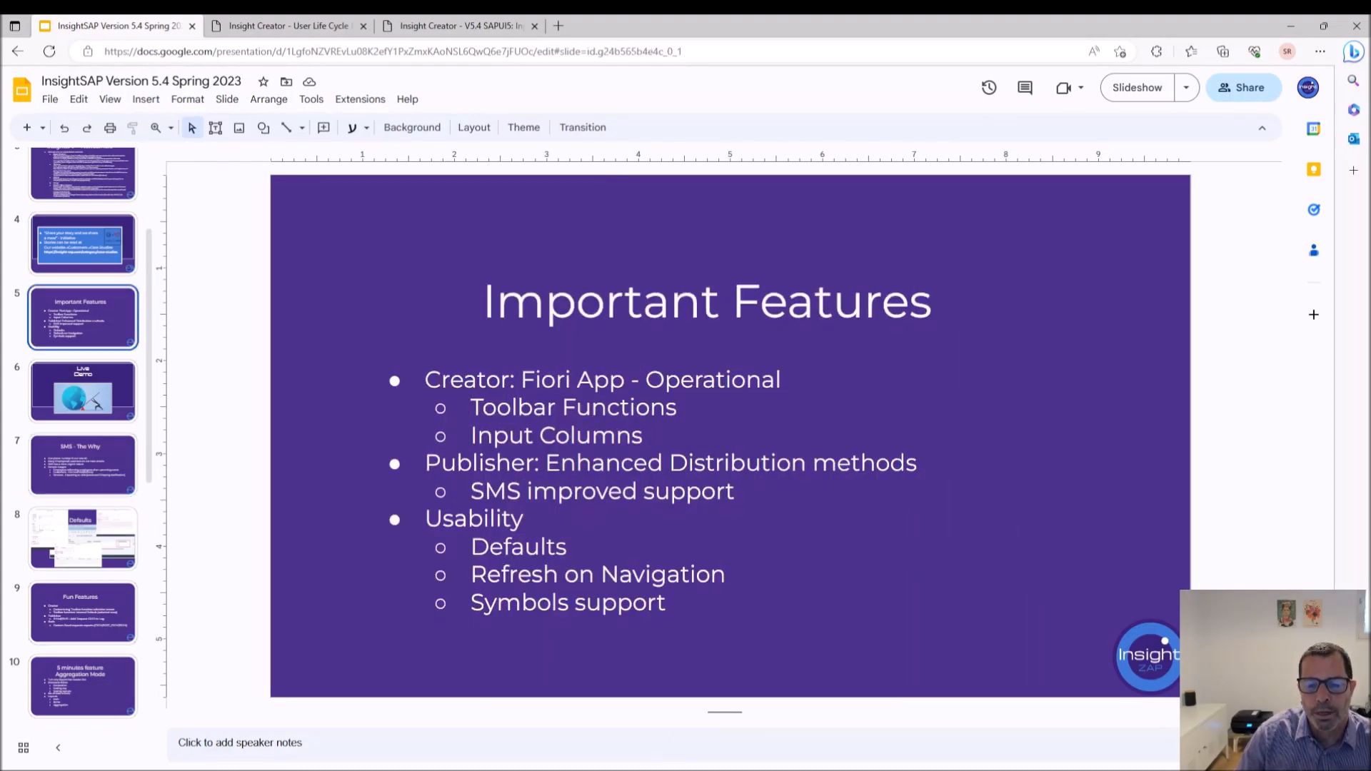
# In SAP GUI, leave the Input Data report and run the Symbols: User Life Cycle Management report from the variants list.
pyautogui.hotkey('alt', 'Tab')
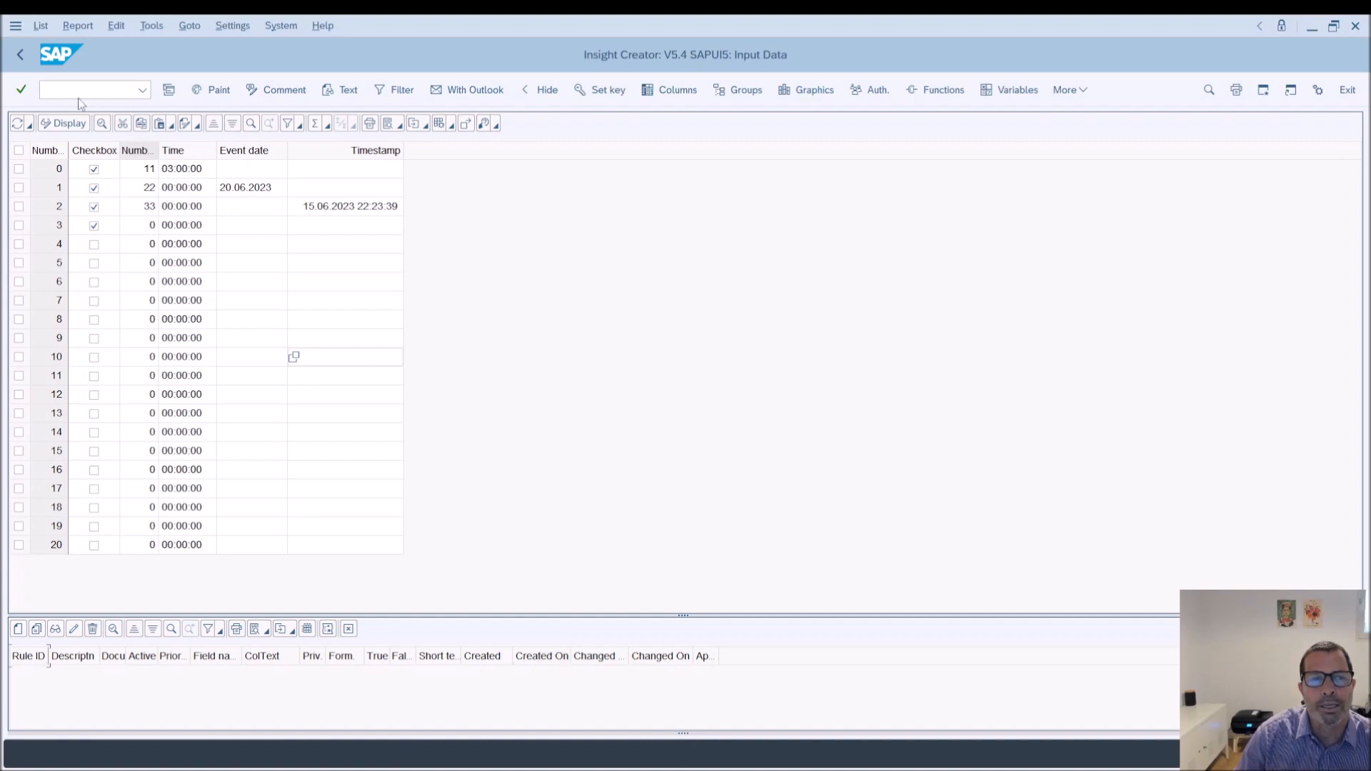
pyautogui.click(20, 57)
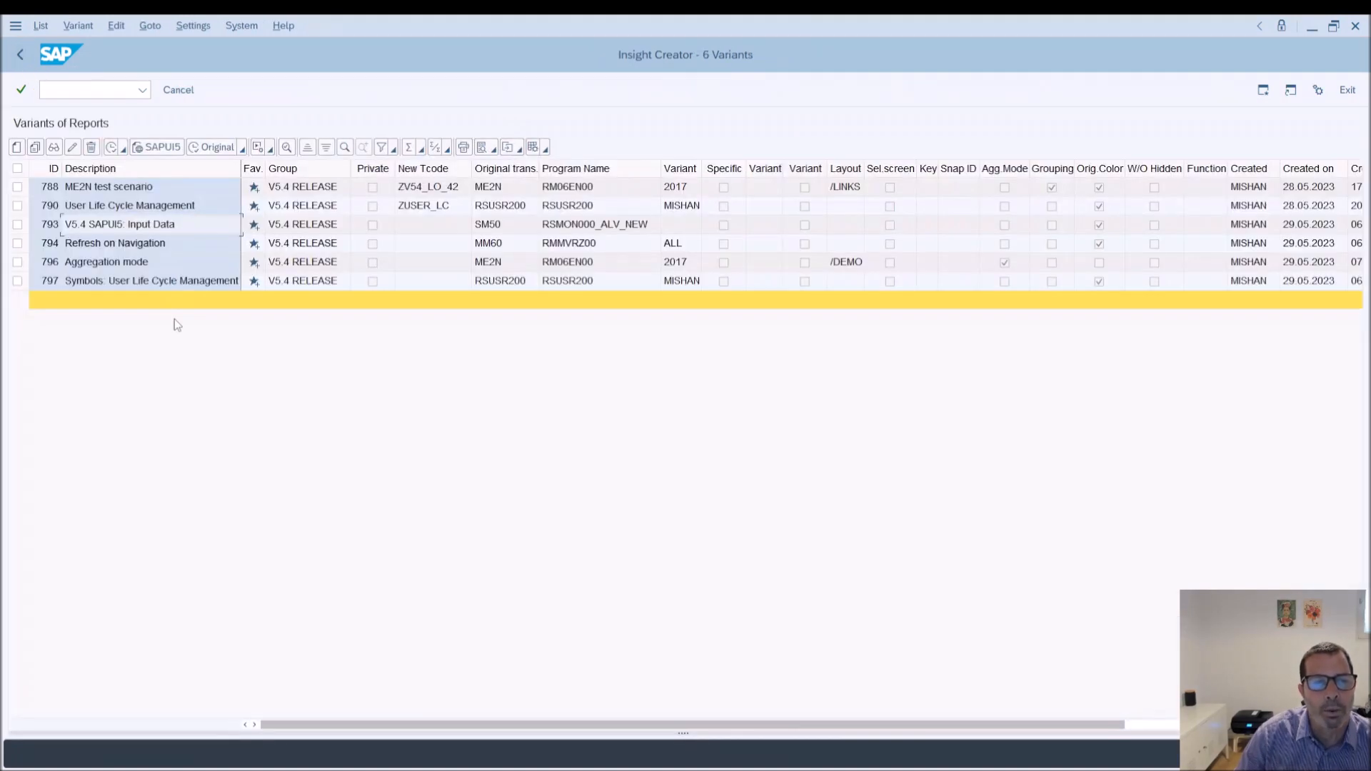
pyautogui.doubleClick(118, 282)
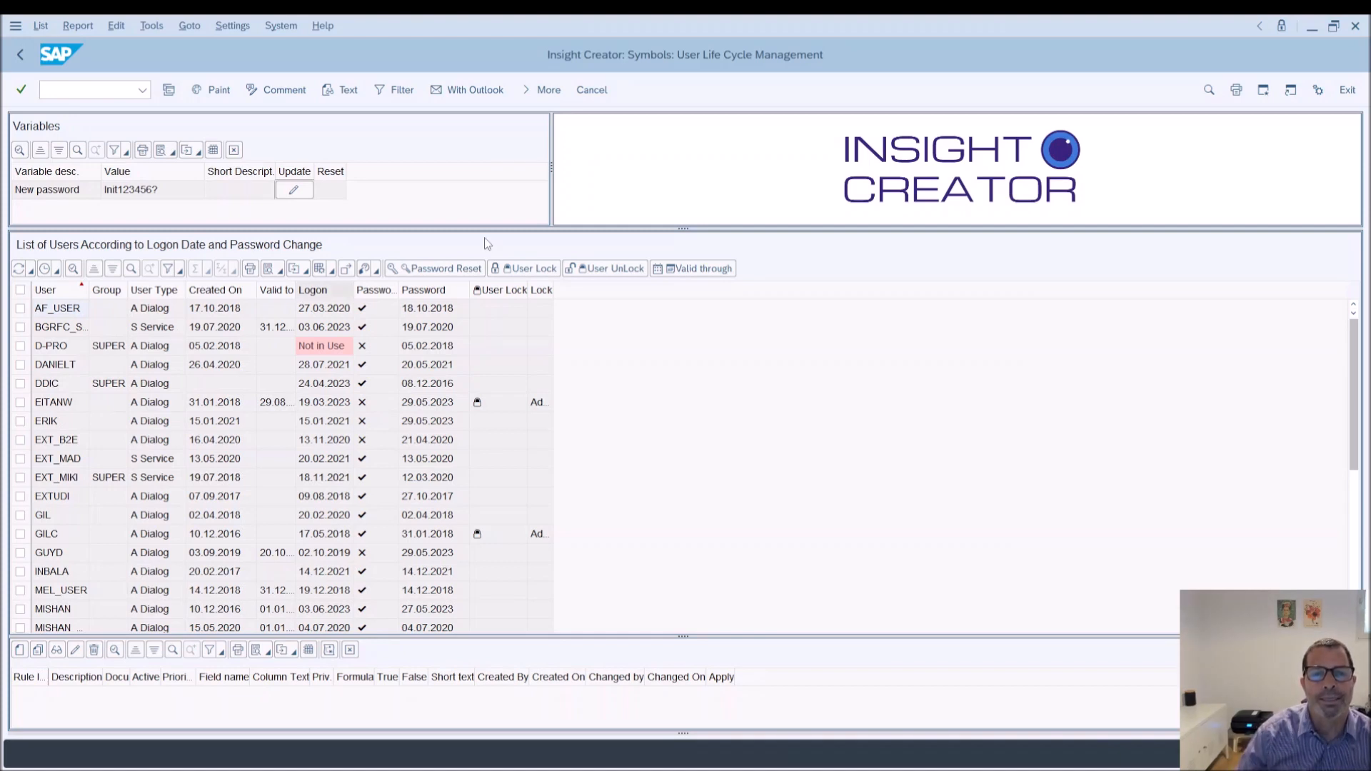
# Open the properties of the User Lock column with the lock symbol and bring up its formula in the formula editor.
pyautogui.click(499, 290)
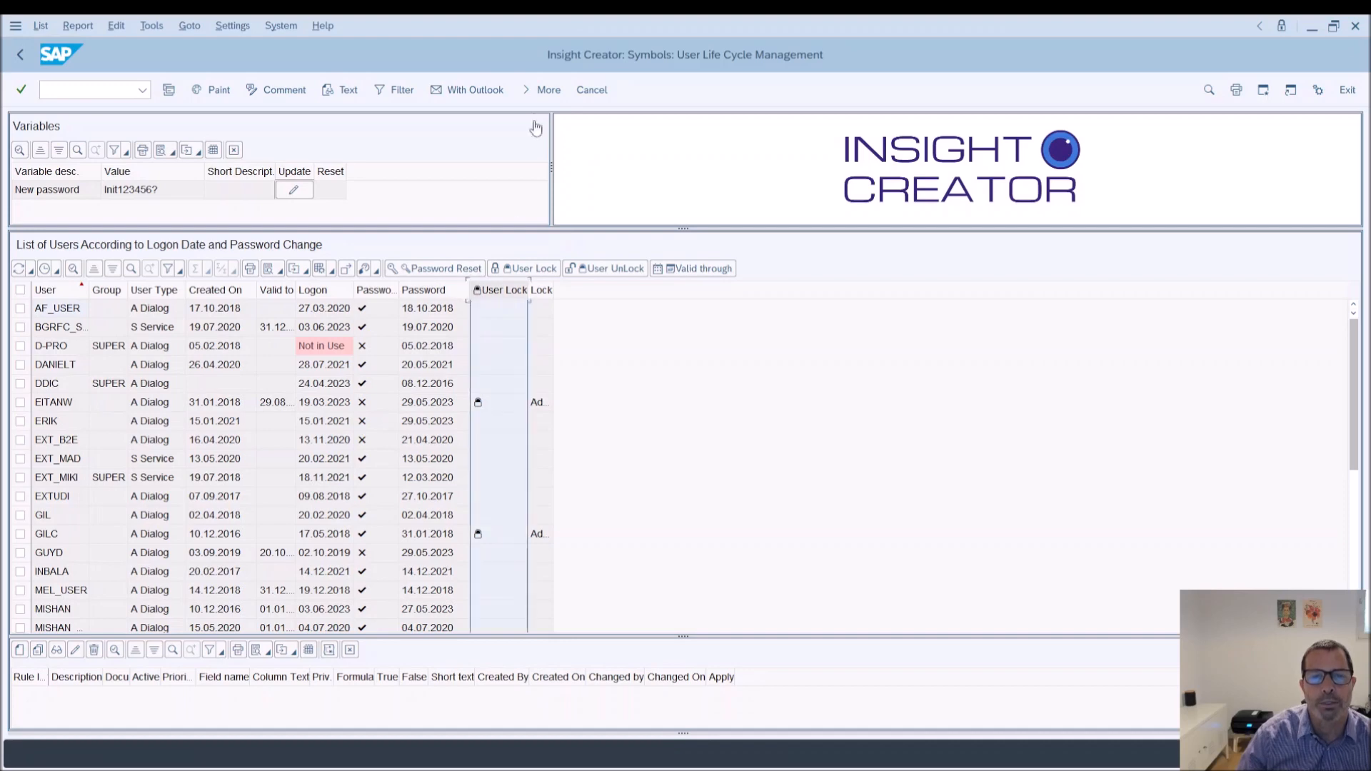
pyautogui.click(542, 89)
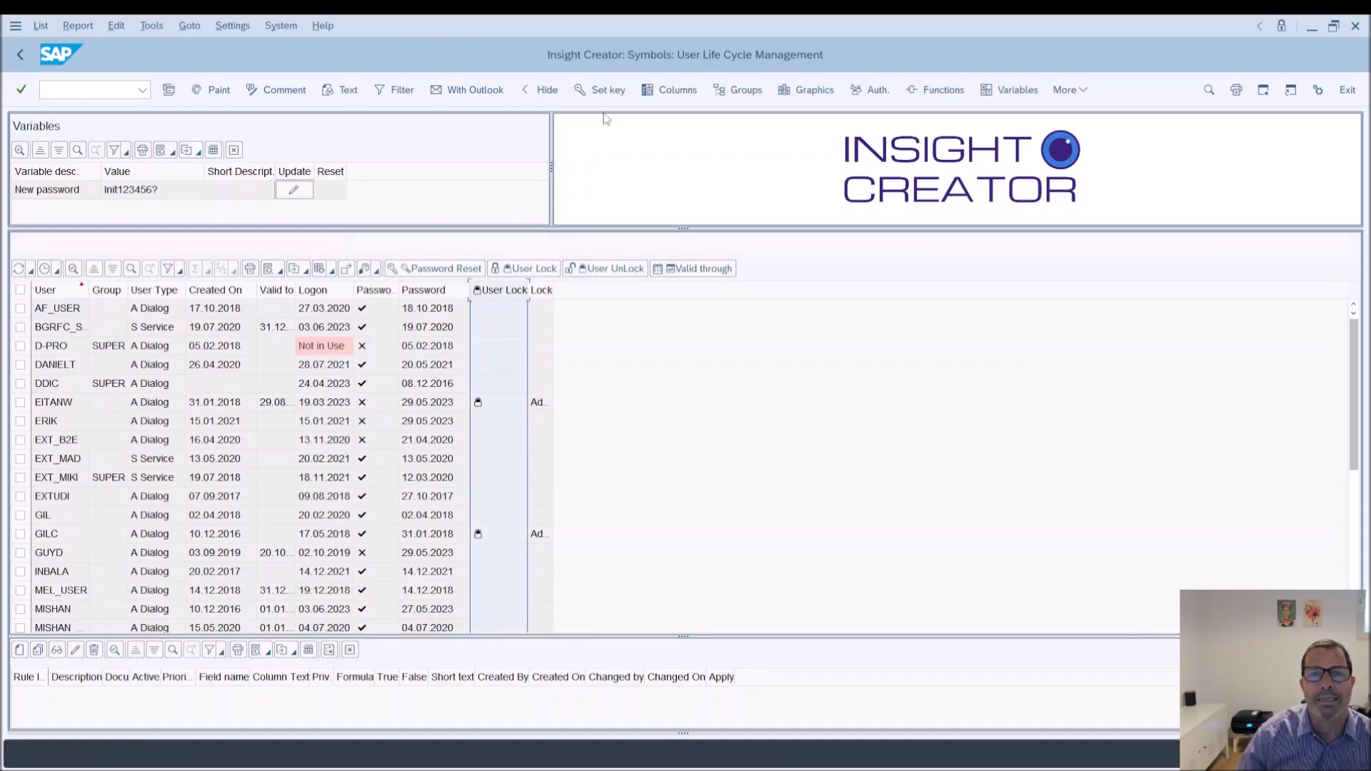
pyautogui.click(676, 89)
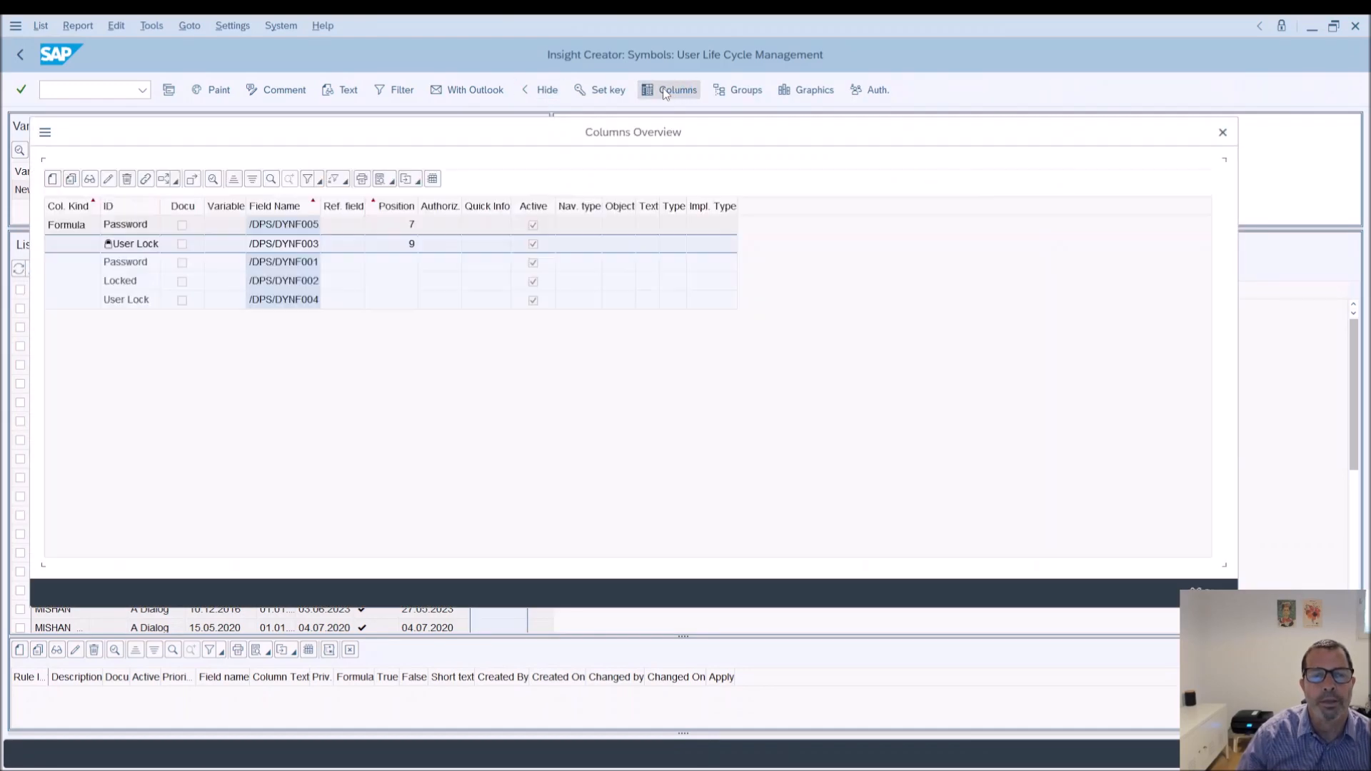
pyautogui.click(108, 180)
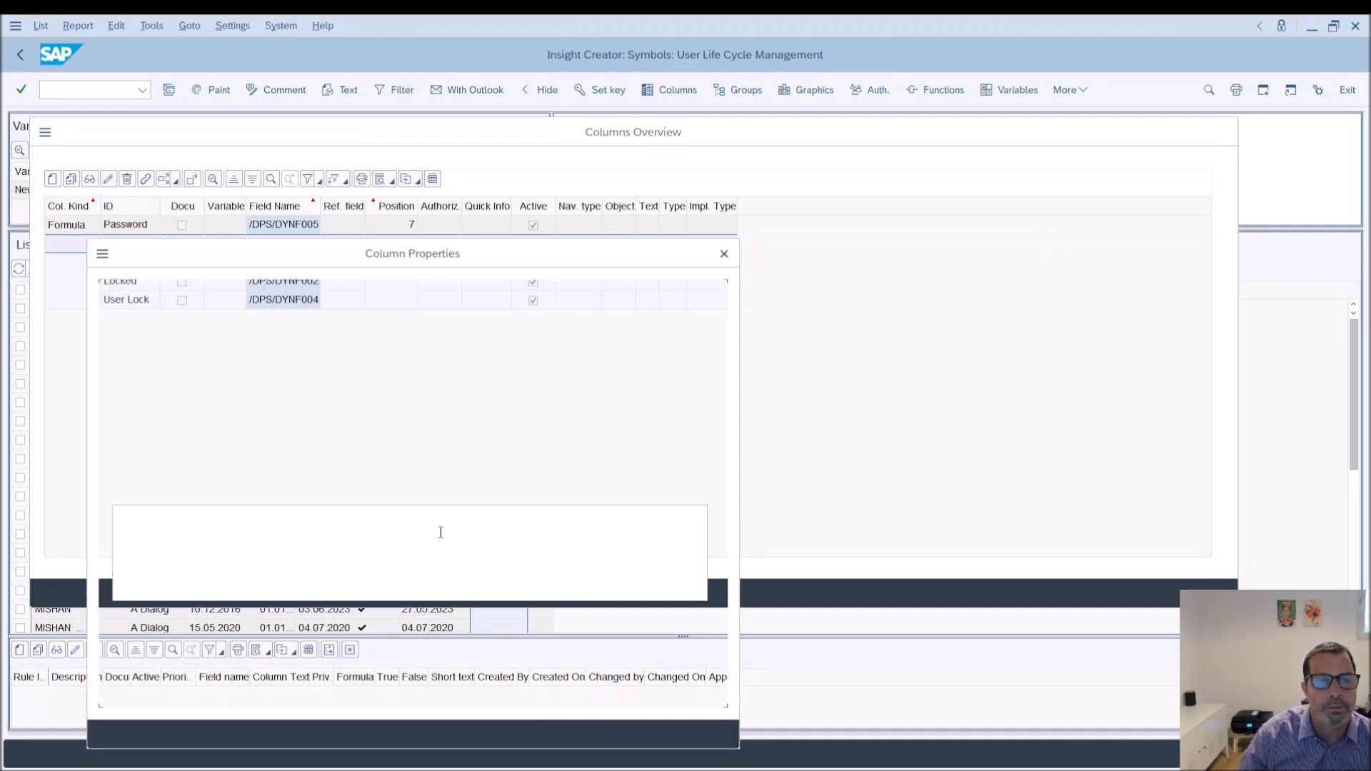
pyautogui.click(606, 734)
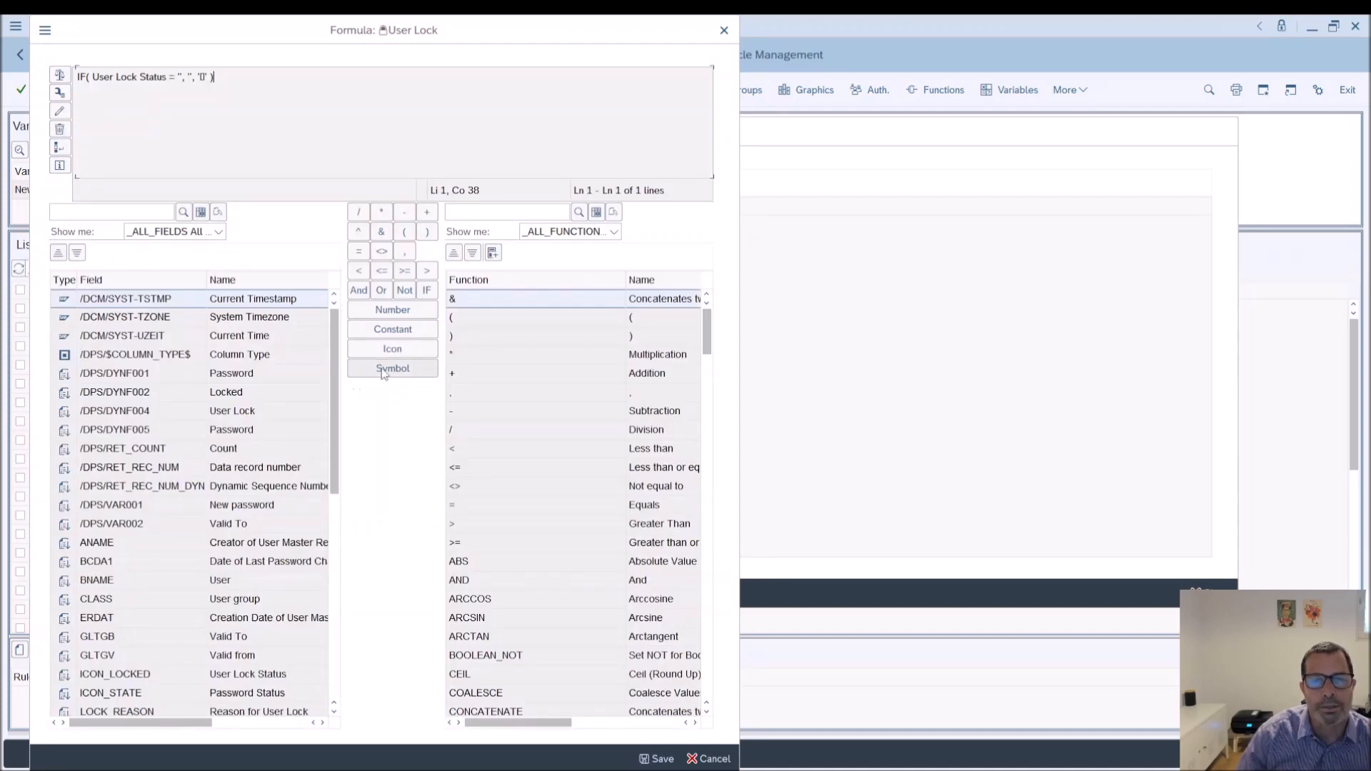
# Examine the list of symbols available for formulas, and close the formula editor and column dialogs without changing anything.
pyautogui.click(386, 370)
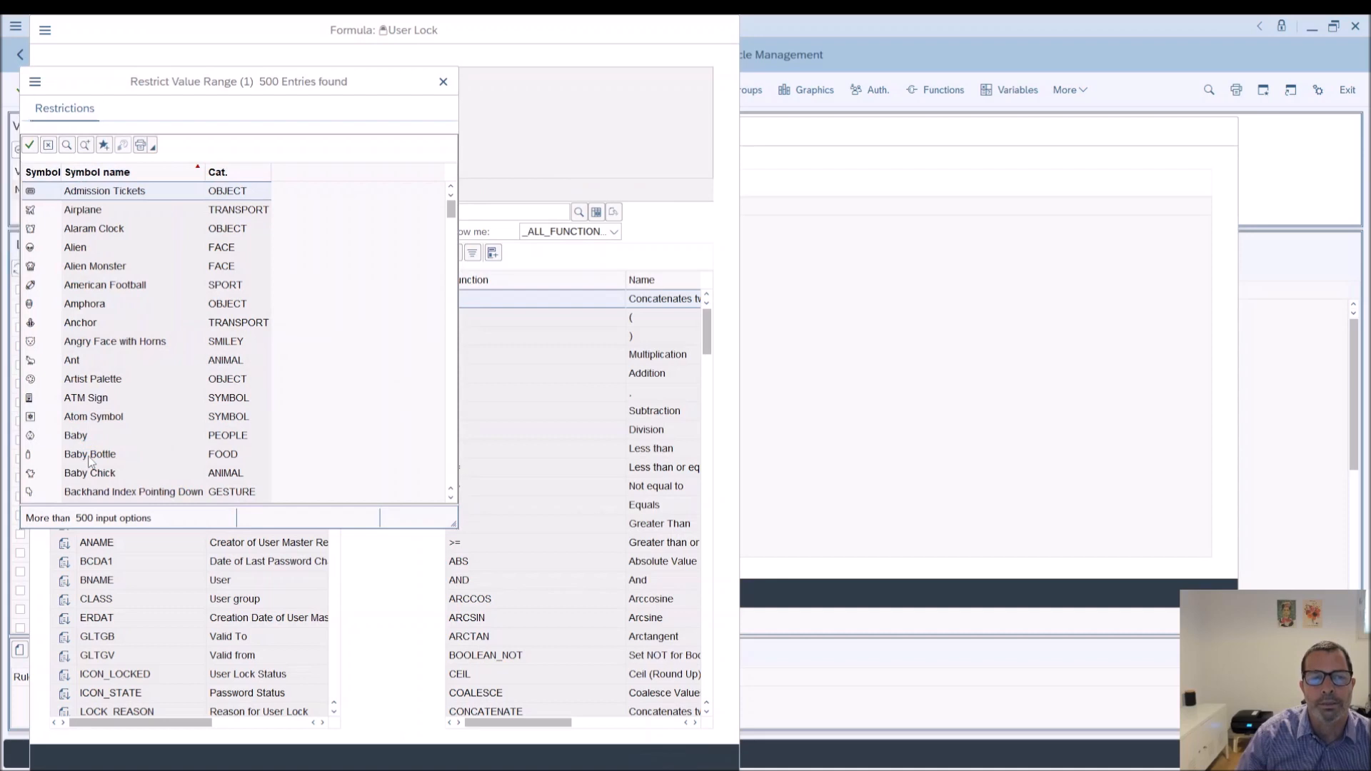
pyautogui.click(442, 83)
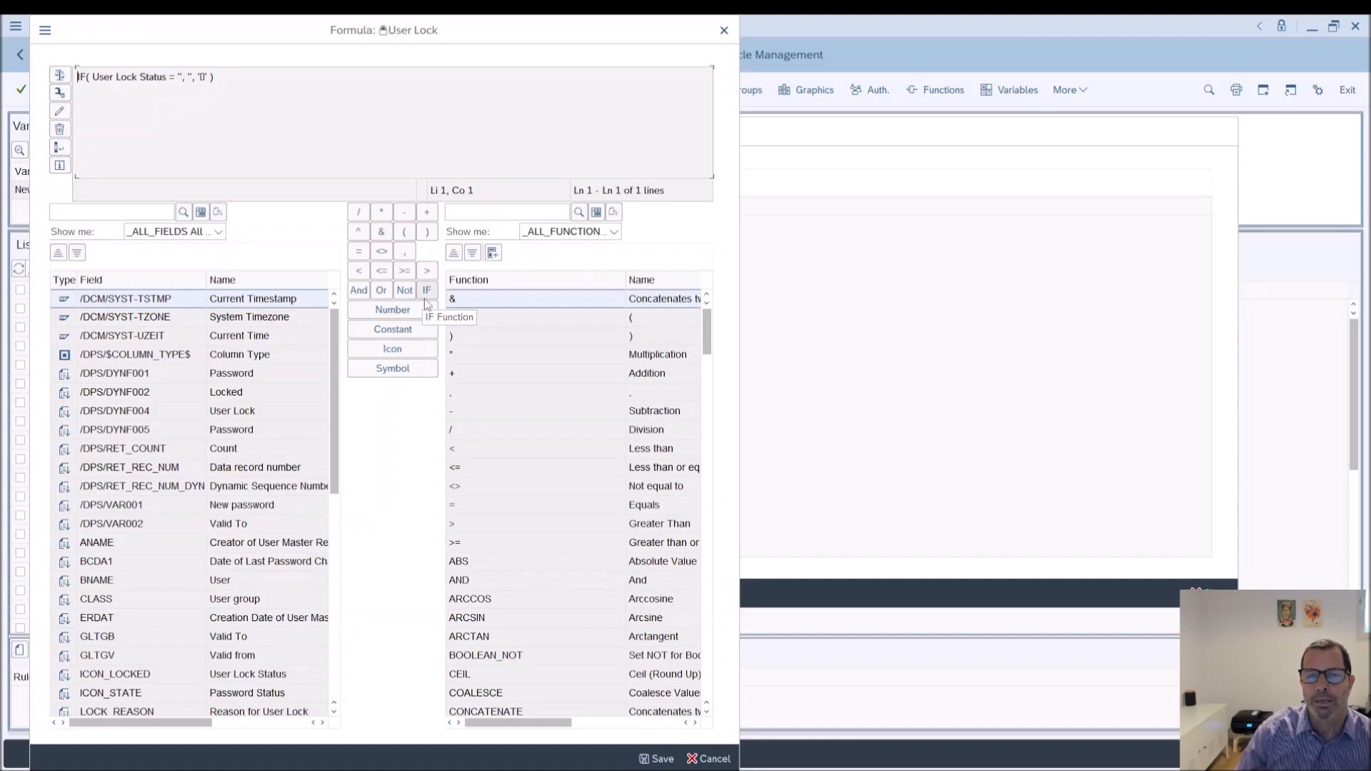
pyautogui.click(712, 757)
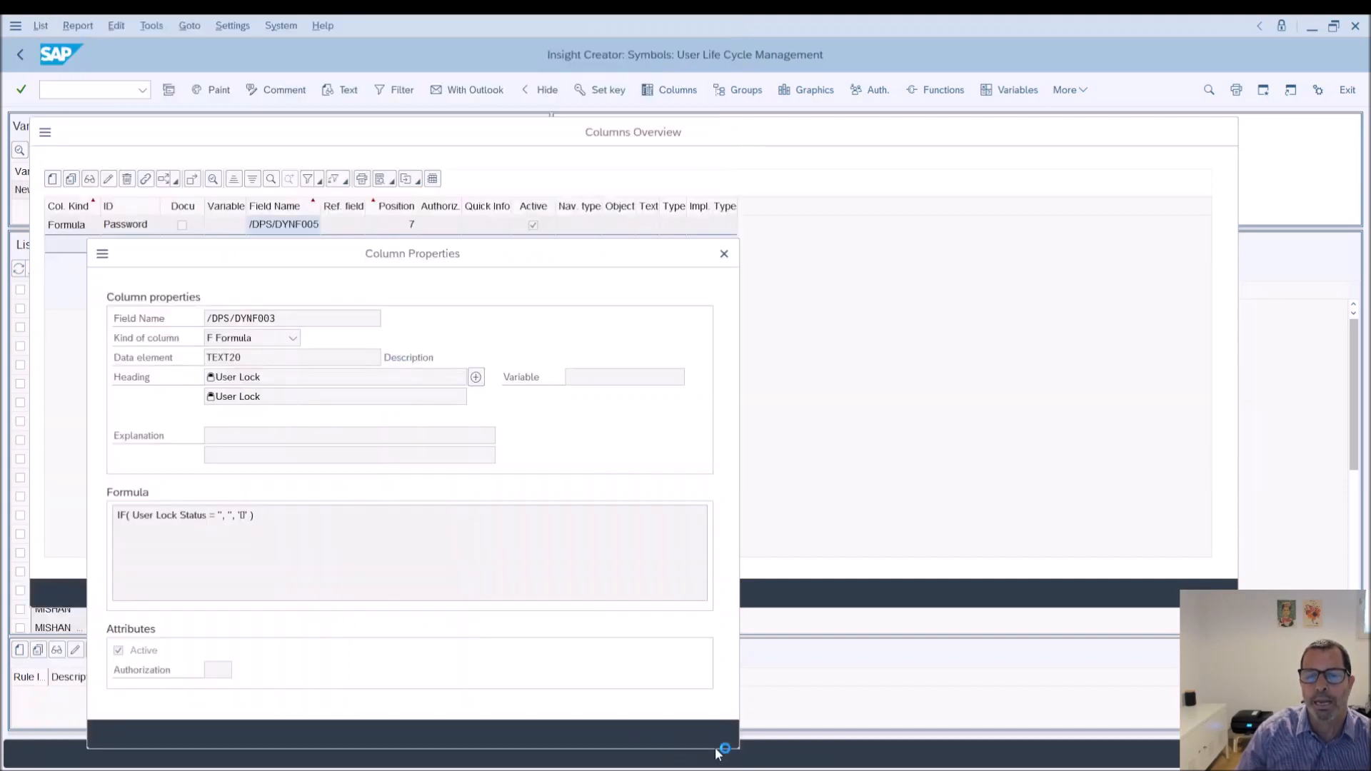
pyautogui.click(1212, 589)
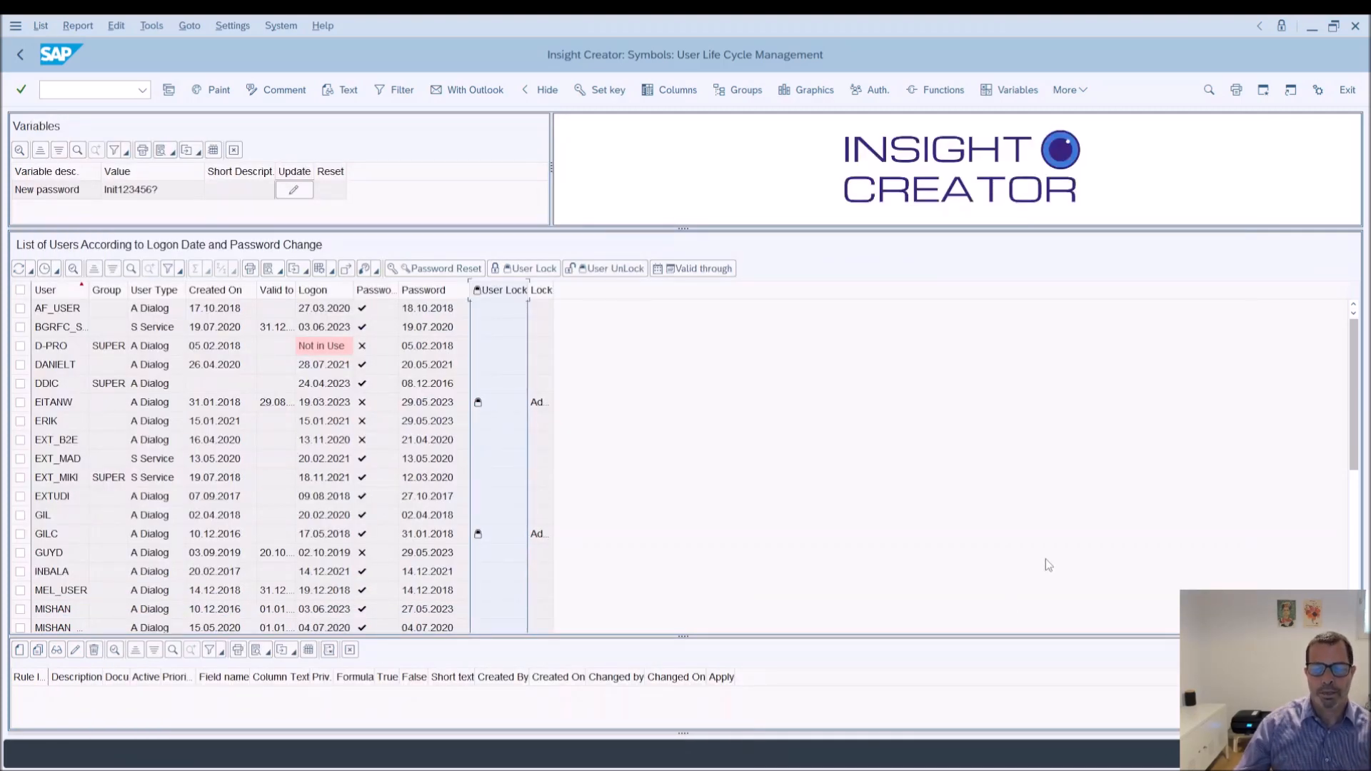
# Launch the web version of the Symbols: User Life Cycle Management report (variant 797) in a new Edge tab.
pyautogui.click(796, 770)
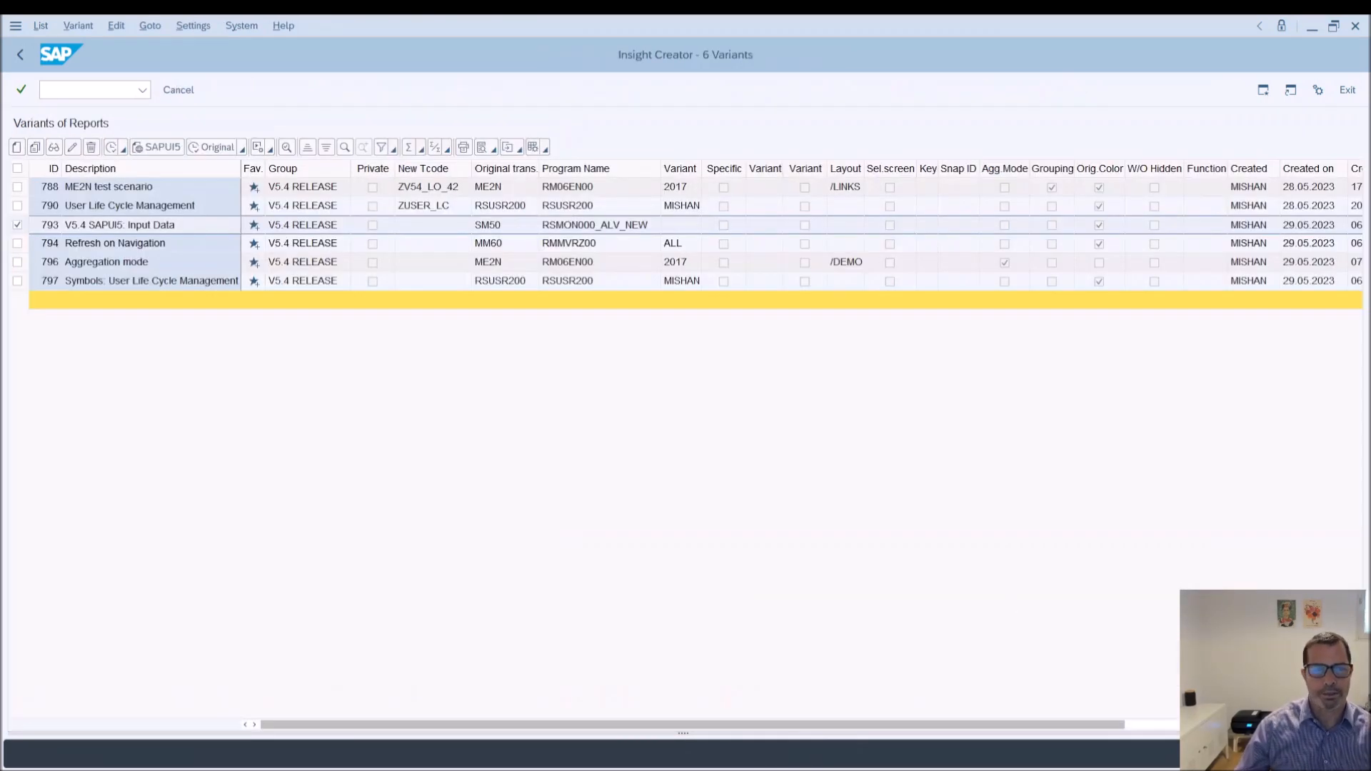
pyautogui.click(17, 281)
pyautogui.click(157, 146)
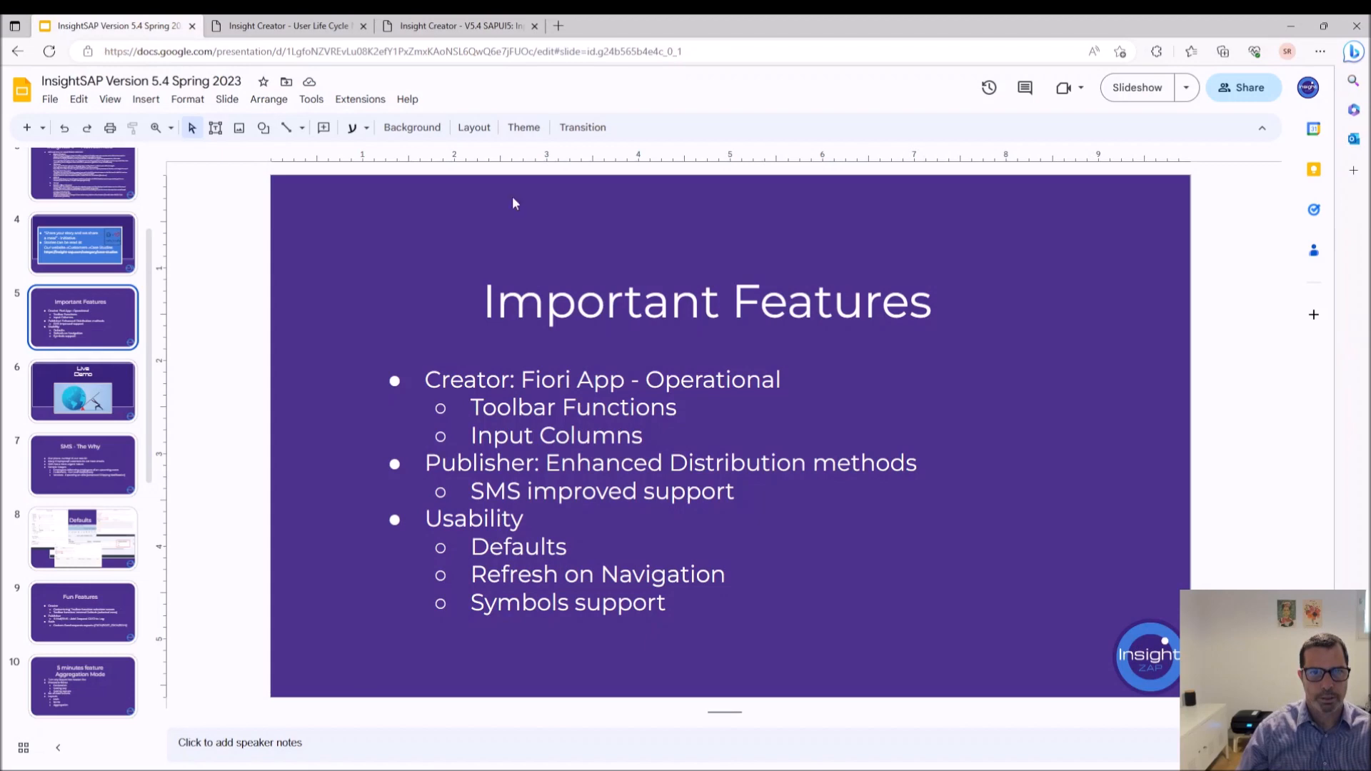
pyautogui.click(559, 26)
pyautogui.write('https://hsap17.surpass.co.il:5226/sap/bc/ui5_ui5/dps/ret_rainbow/index.html?sap-client=001&sap-ui-language=en&/#//0797')
pyautogui.press('Return')
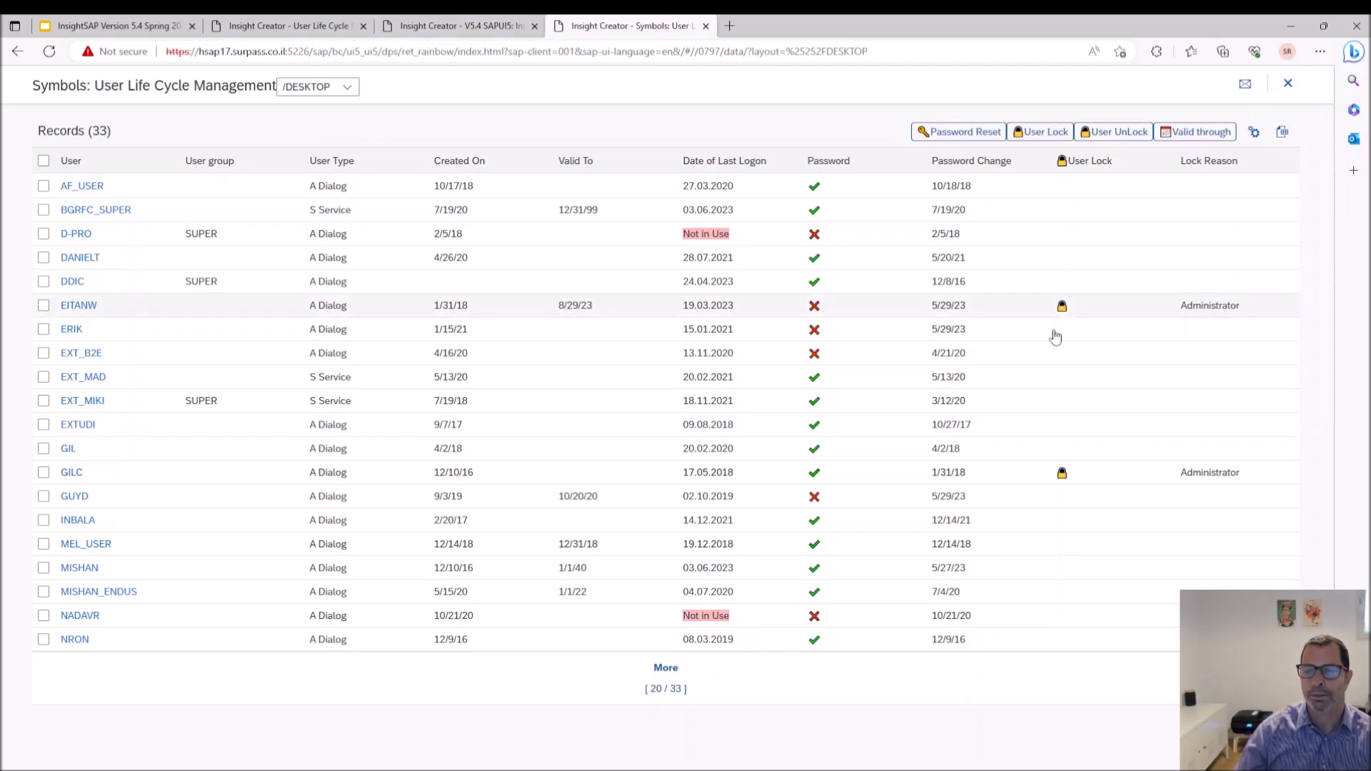
# In SAP GUI, open the properties of the report's User Lock formula column with its heading ready for editing.
pyautogui.hotkey('alt', 'Tab')
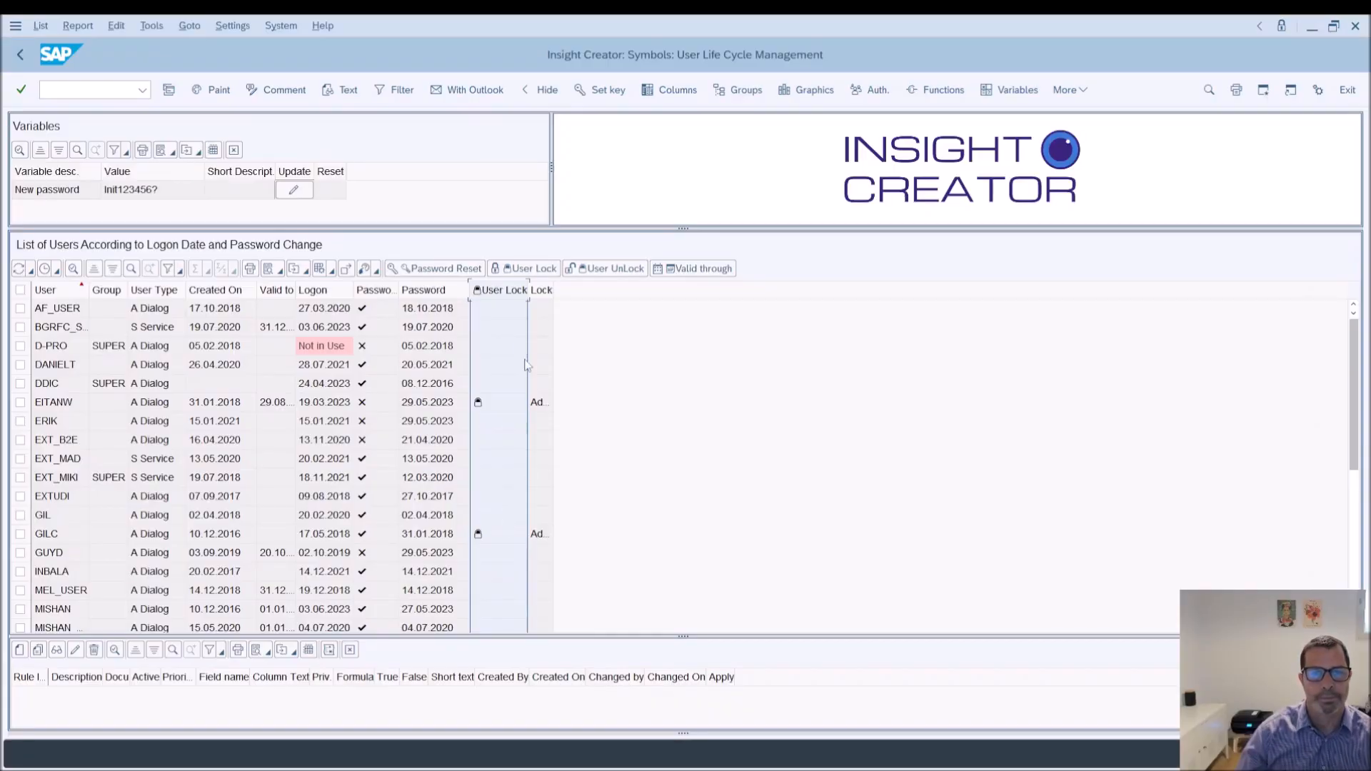
pyautogui.click(674, 91)
pyautogui.click(108, 180)
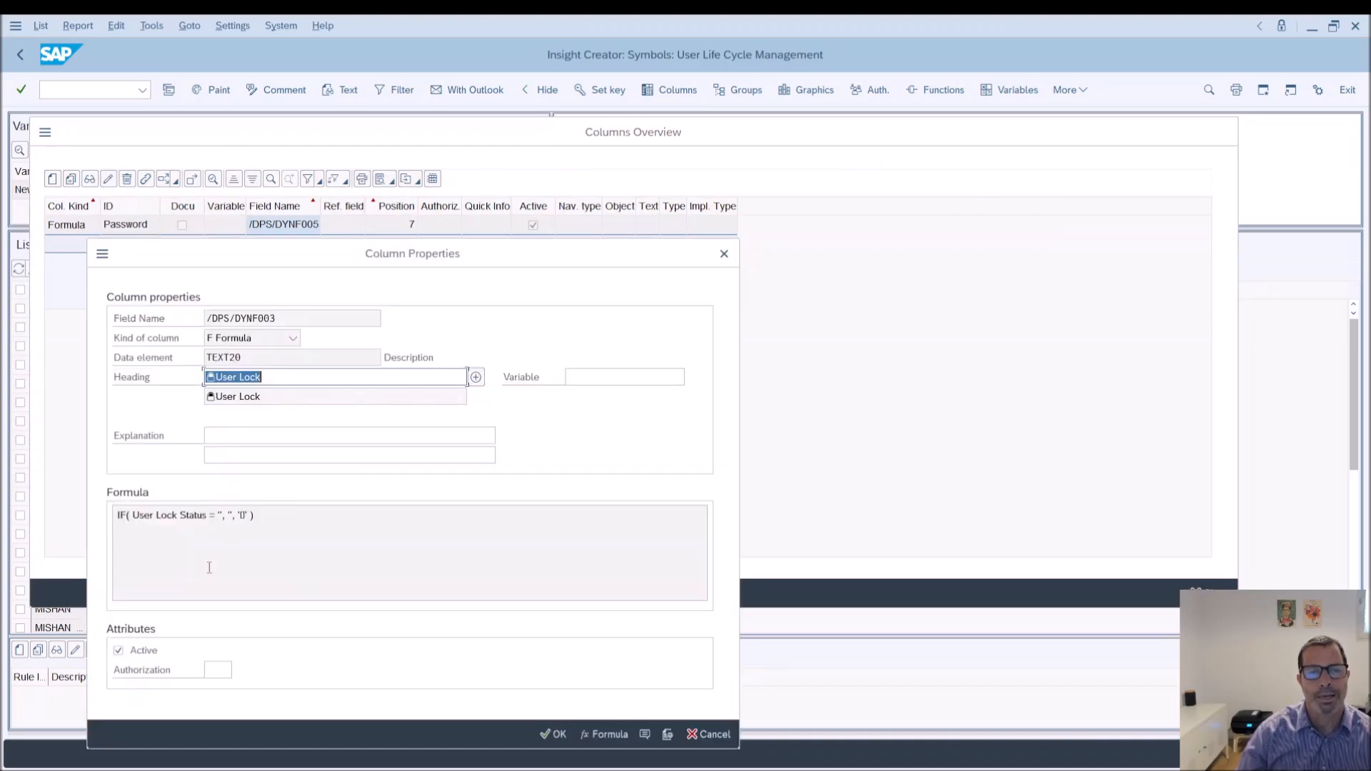
pyautogui.click(314, 471)
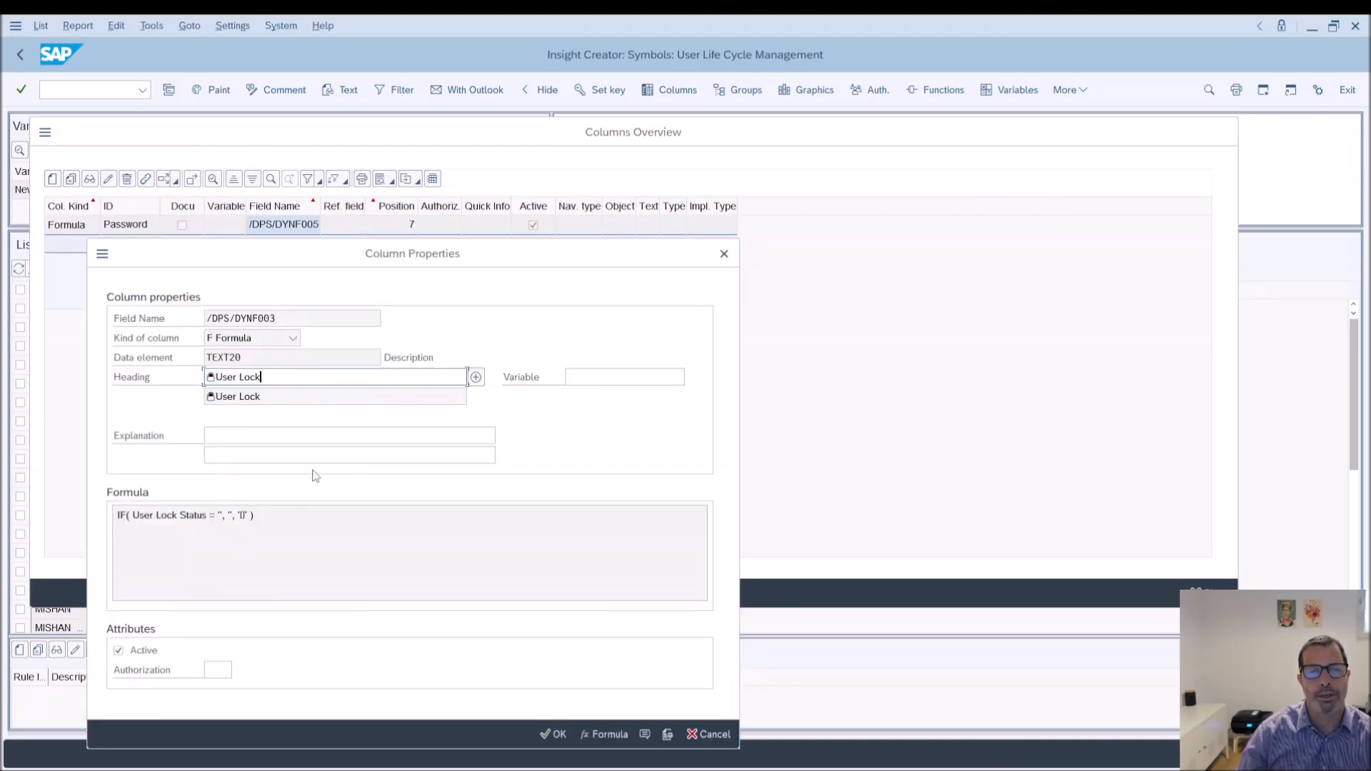
# Search the web for "unicode love symbol" in a new Edge tab.
pyautogui.click(335, 769)
pyautogui.click(730, 27)
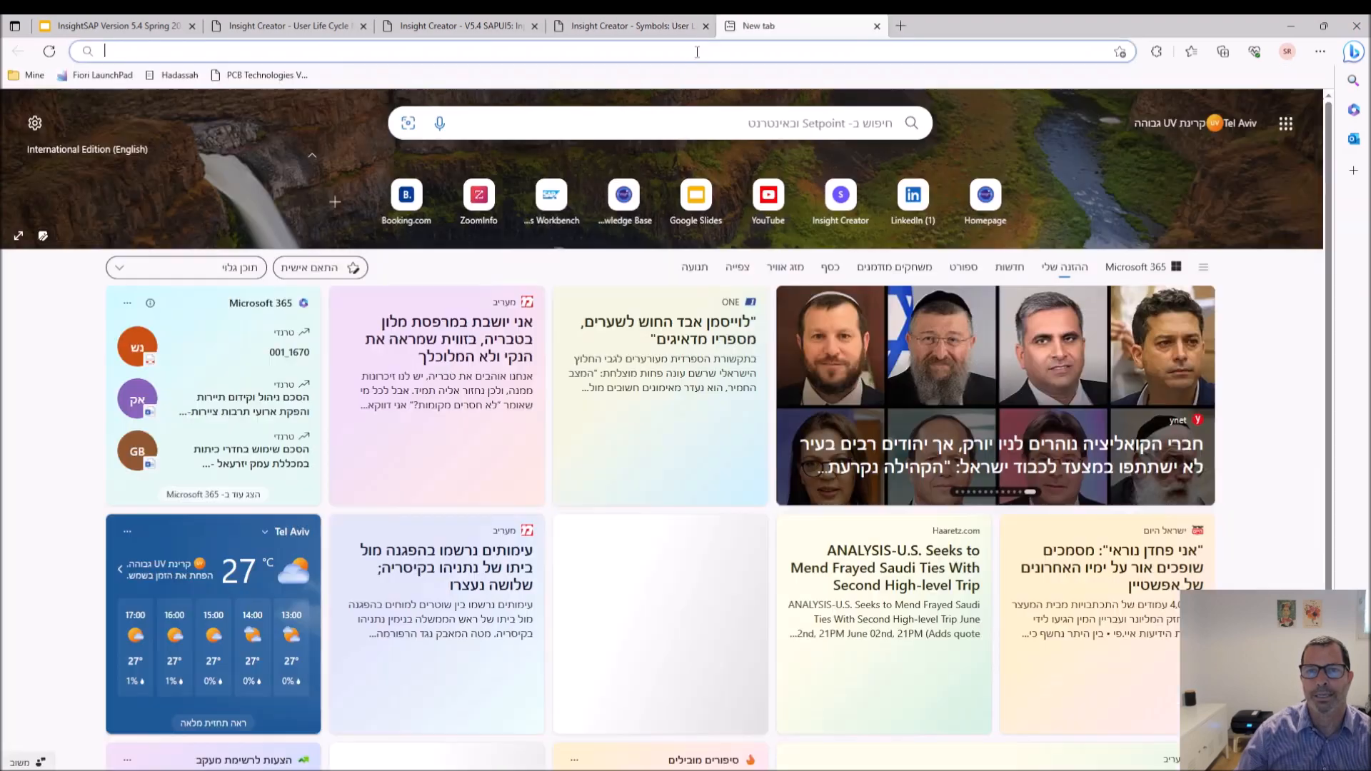
pyautogui.click(697, 51)
pyautogui.write('unic')
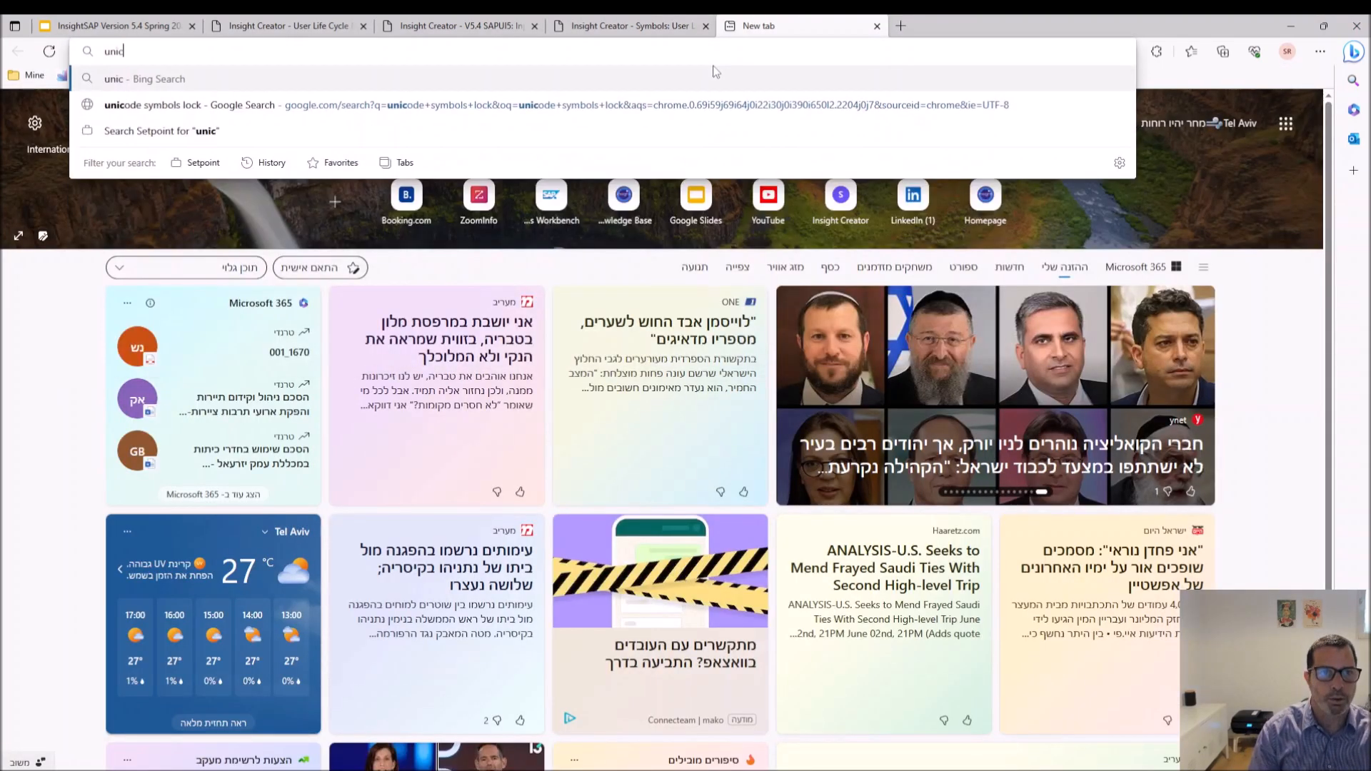
pyautogui.write('ode lo')
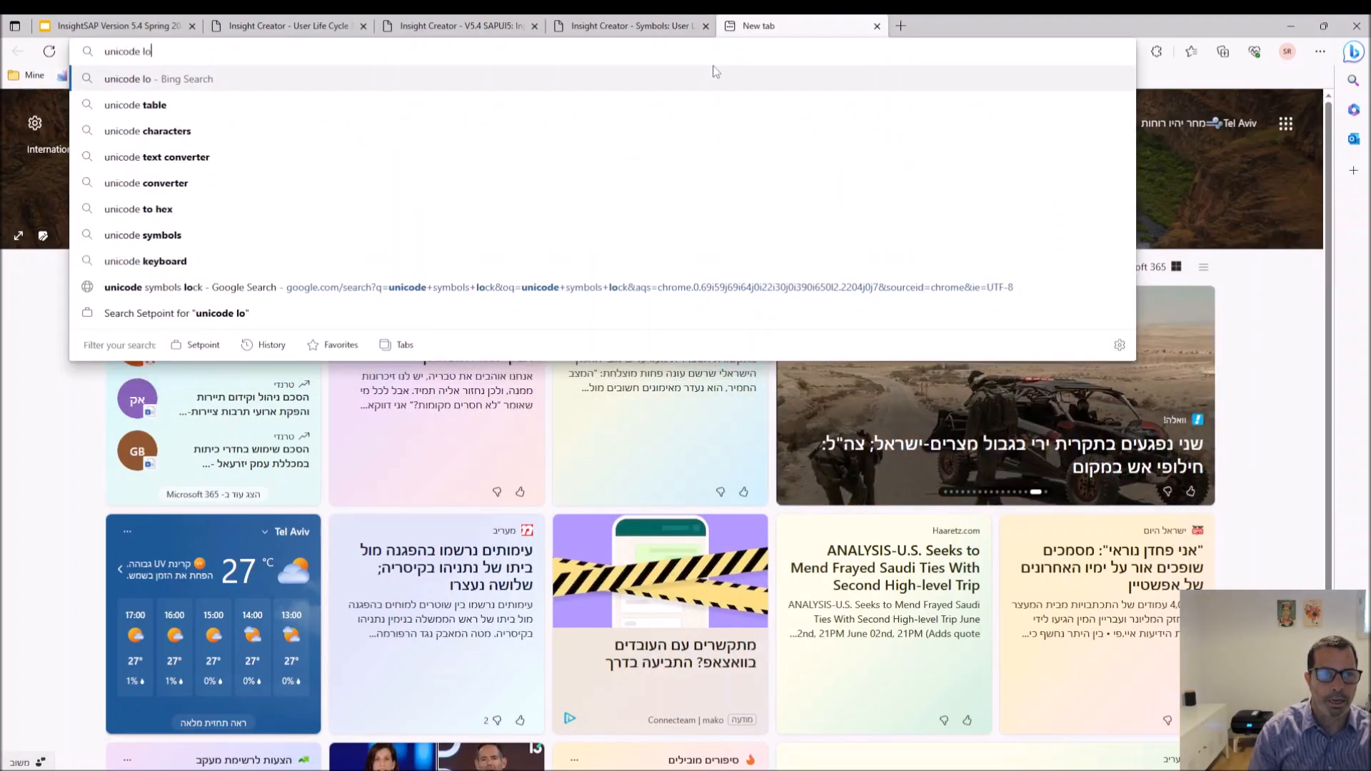
pyautogui.write('ve sy')
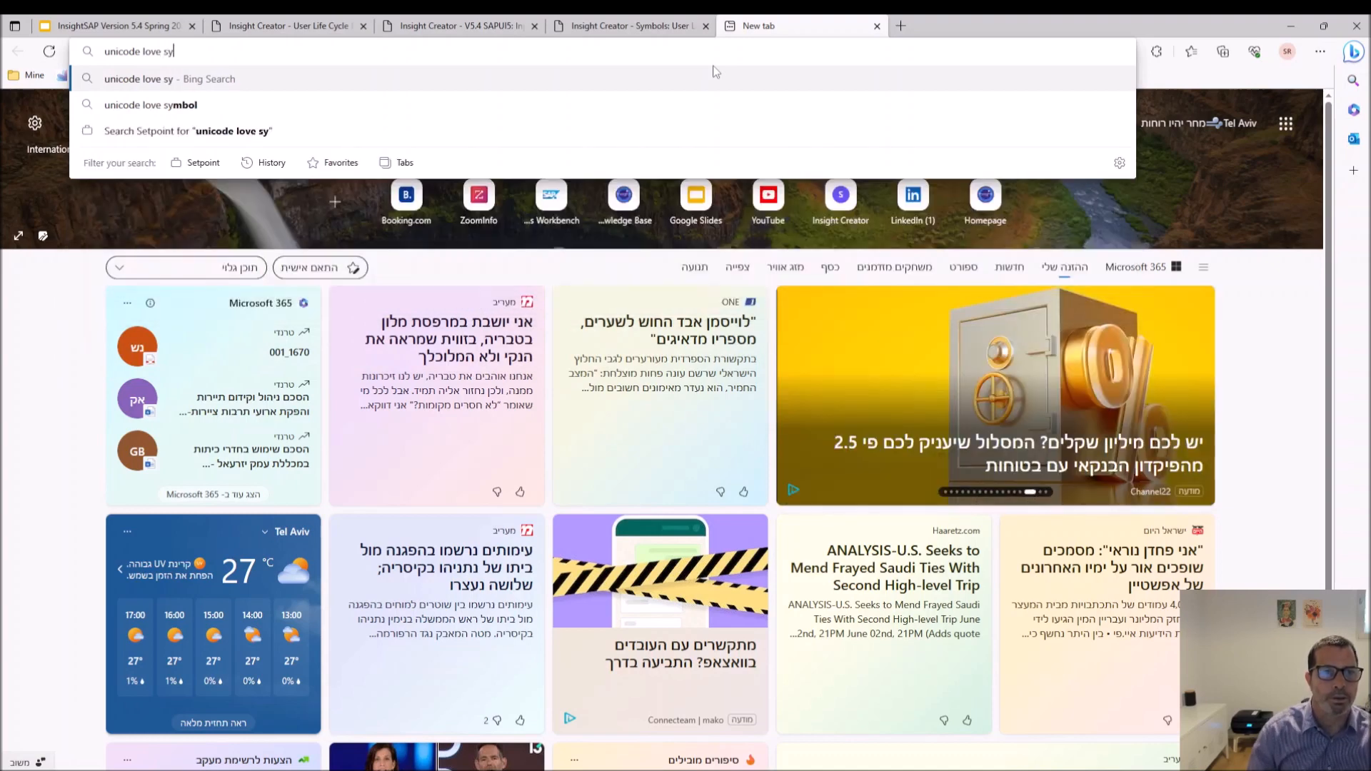
pyautogui.press('Down')
pyautogui.press('Return')
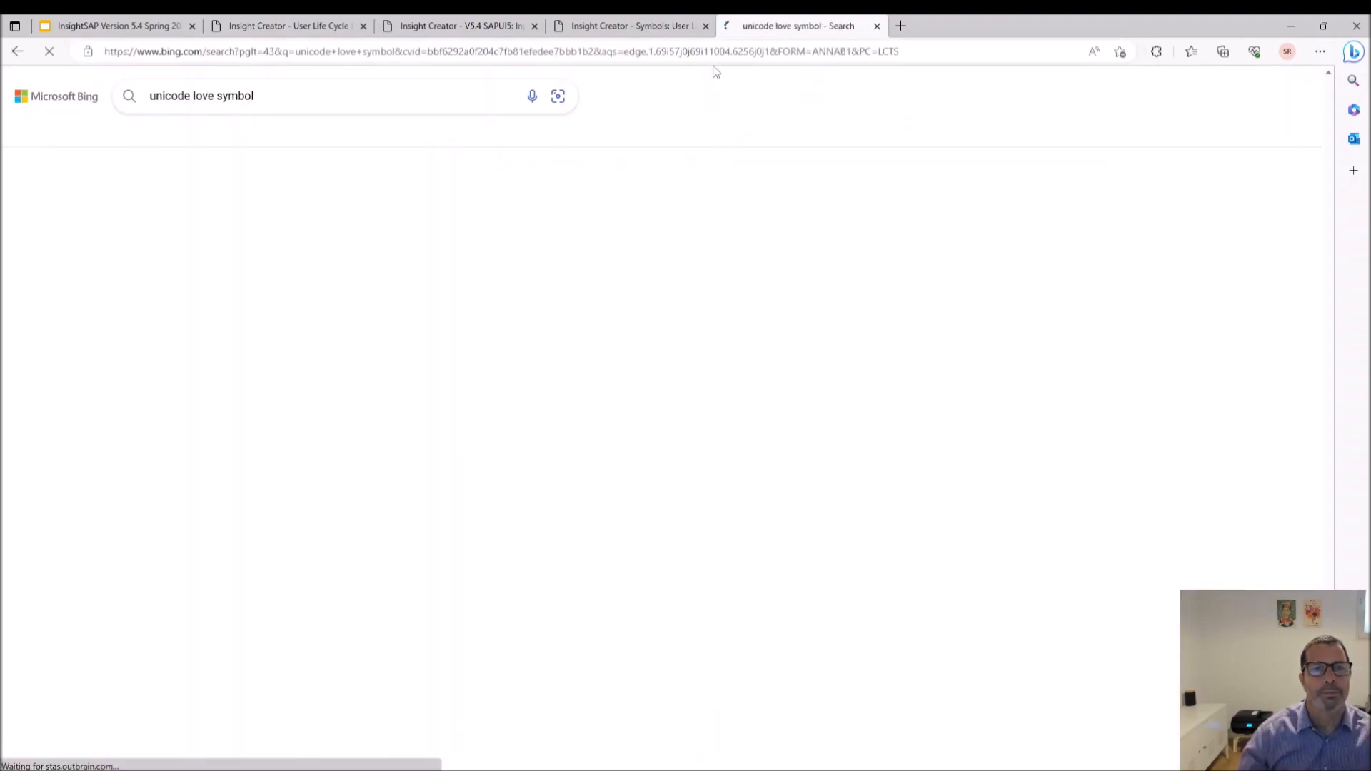
# Copy the purple heart symbol from the i2Symbol entry in the search results.
pyautogui.scroll(-6, 462, 481)
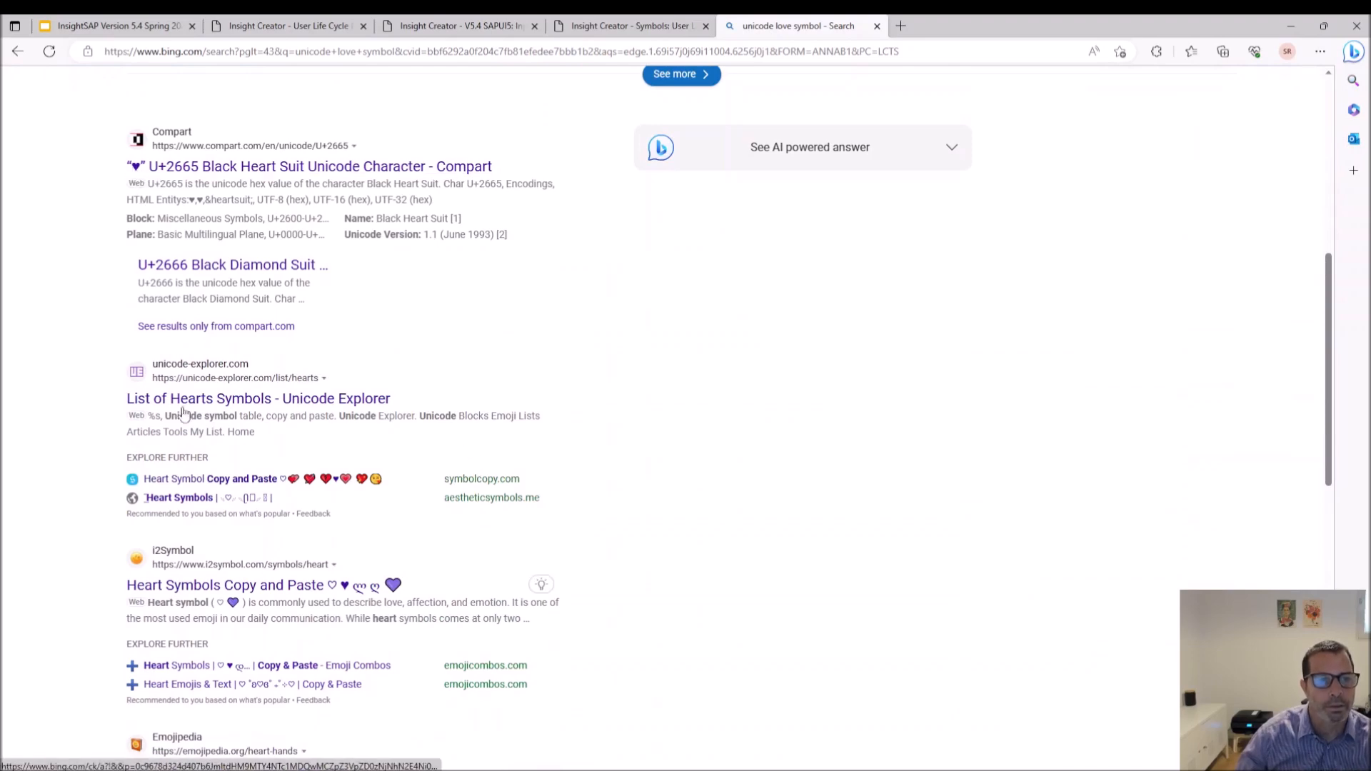
pyautogui.scroll(-4, 200, 428)
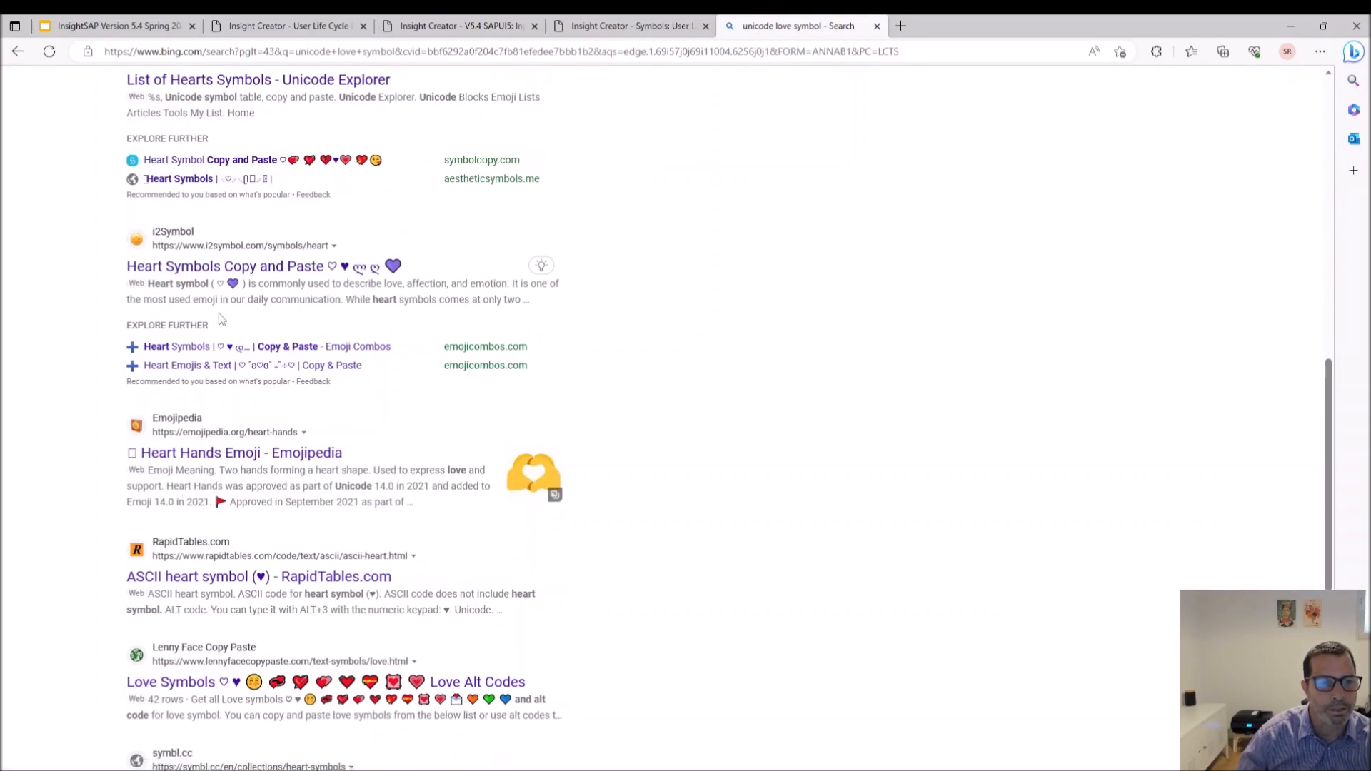
pyautogui.doubleClick(233, 283)
pyautogui.hotkey('ctrl', 'c')
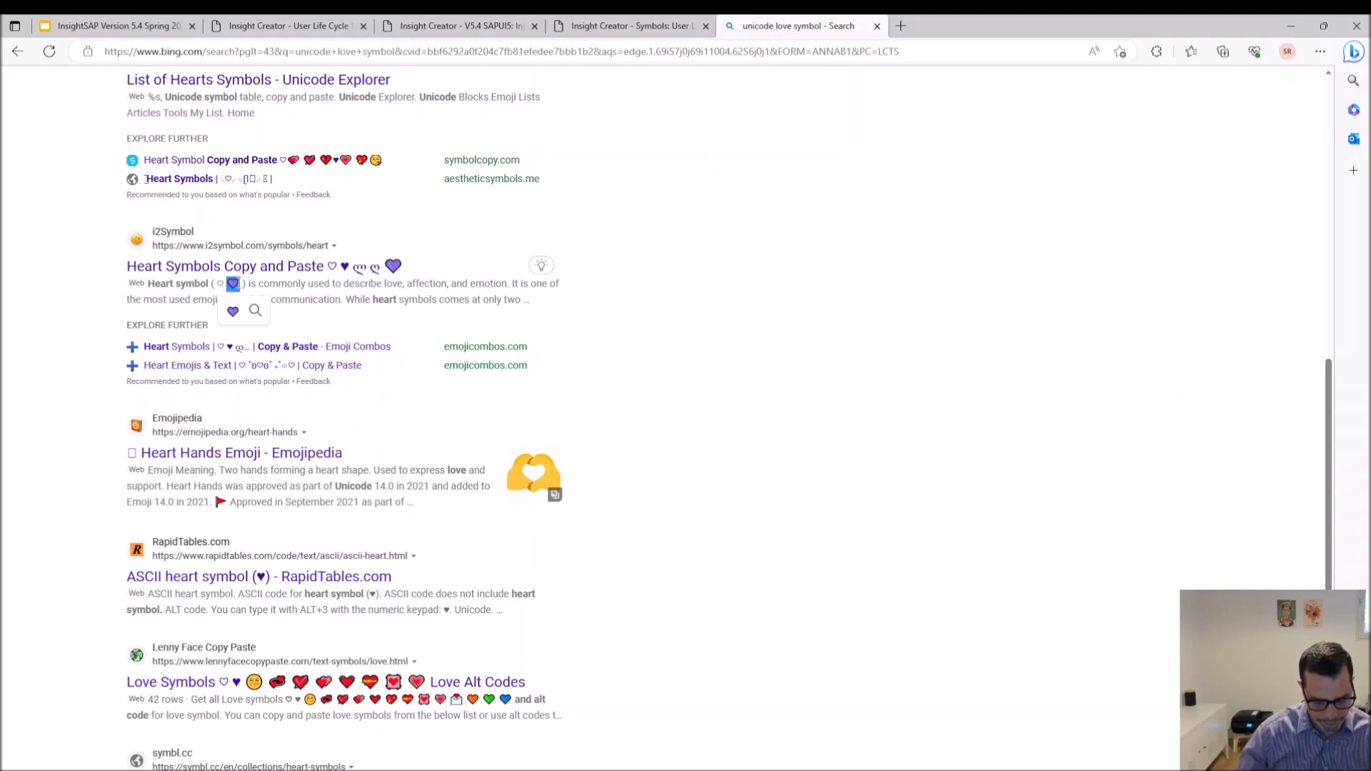
# Back in SAP GUI, append the copied heart symbol to the end of the User Lock column heading.
pyautogui.hotkey('alt', 'Tab')
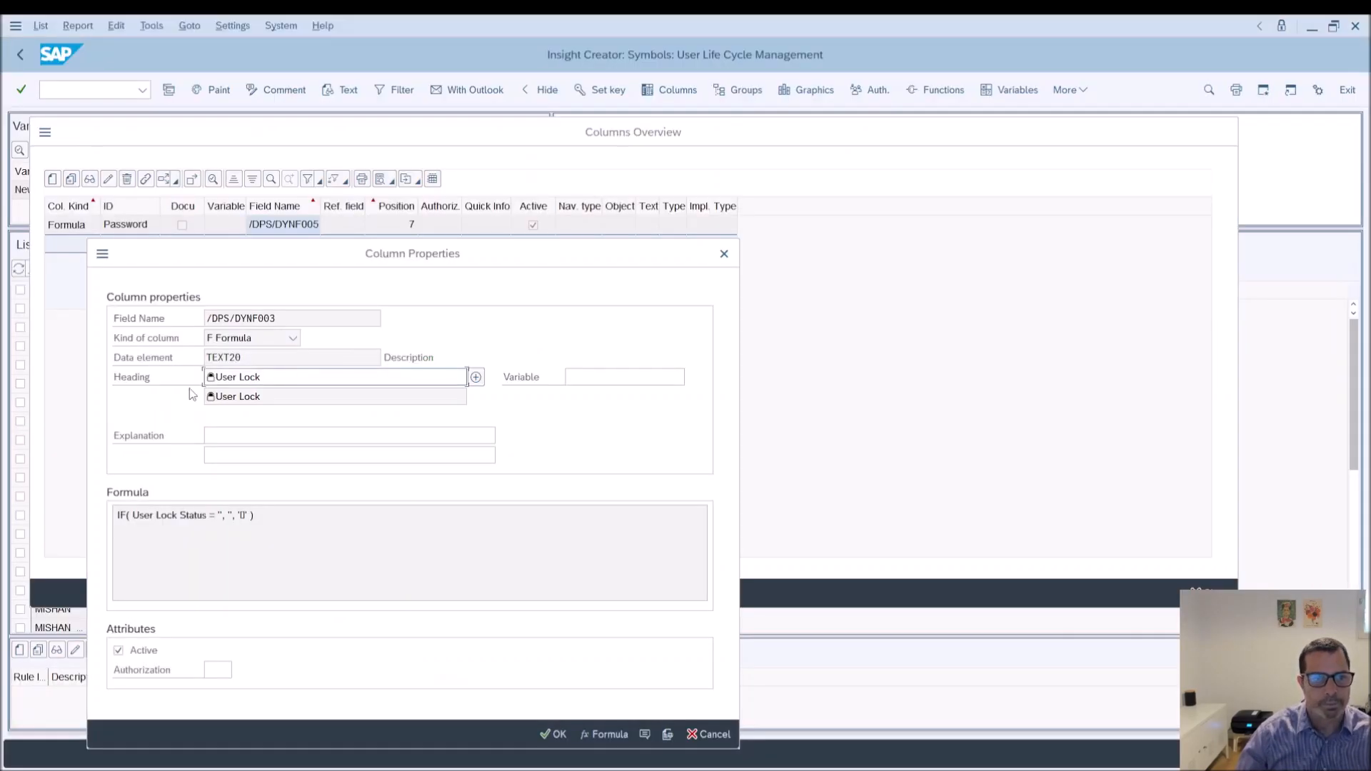
pyautogui.click(262, 382)
pyautogui.hotkey('ctrl', 'v')
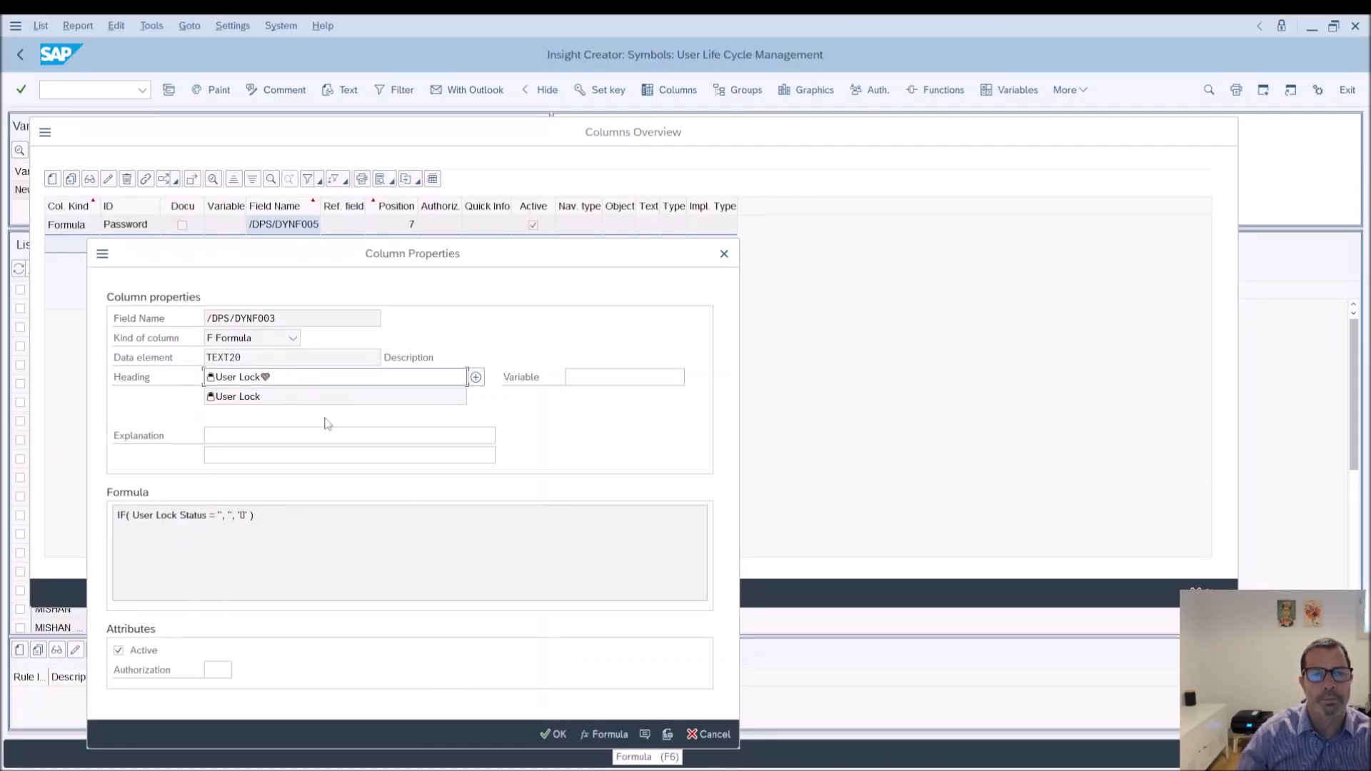
# Open the User Lock formula and delete the empty constant in the IF true branch, keeping the comma separators.
pyautogui.click(620, 737)
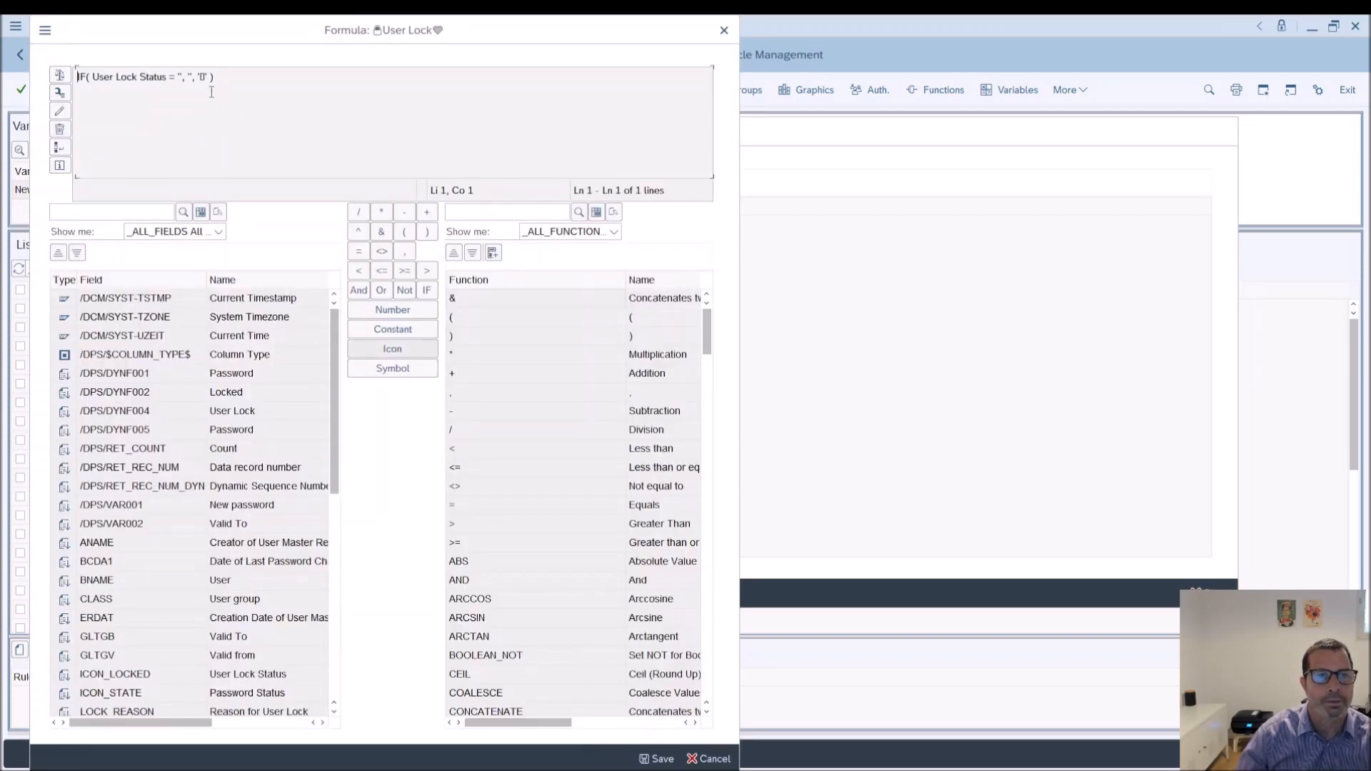
pyautogui.doubleClick(187, 77)
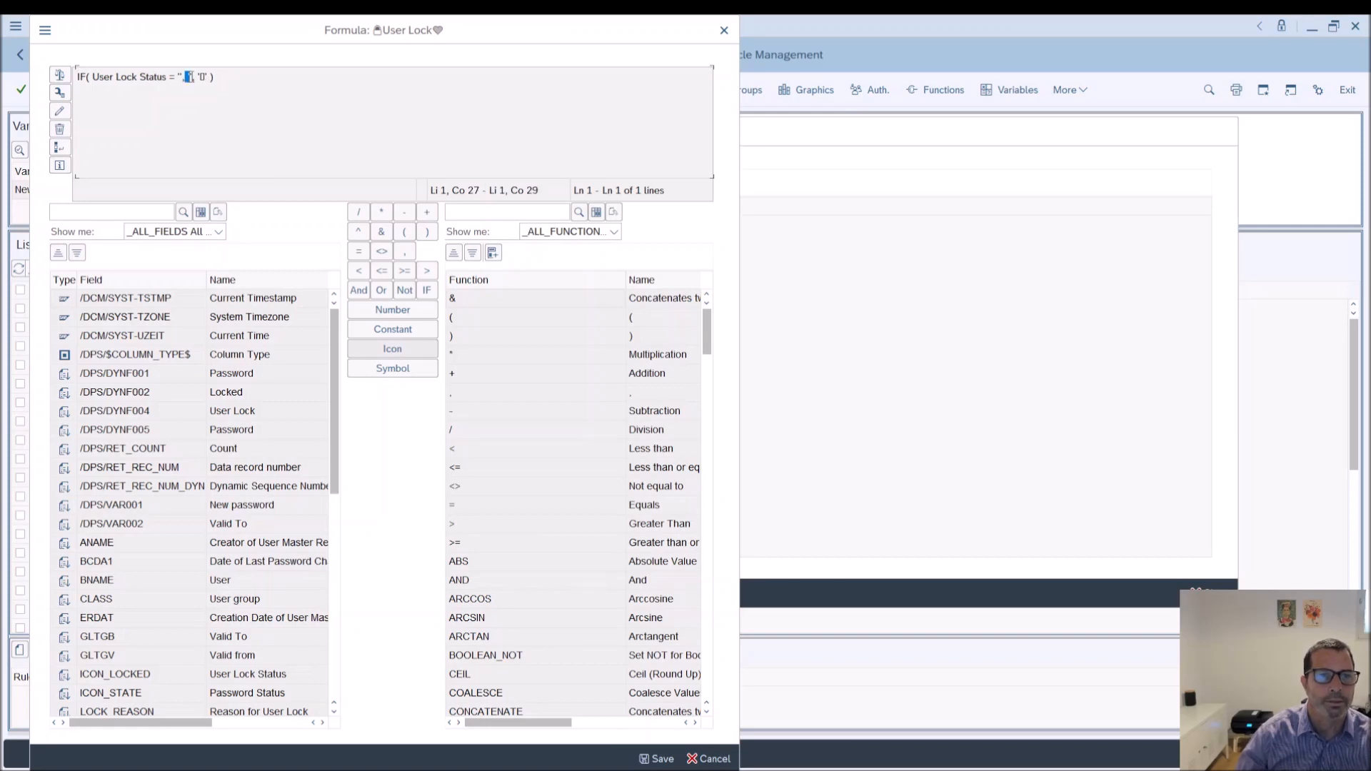
pyautogui.click(192, 77)
pyautogui.click(61, 130)
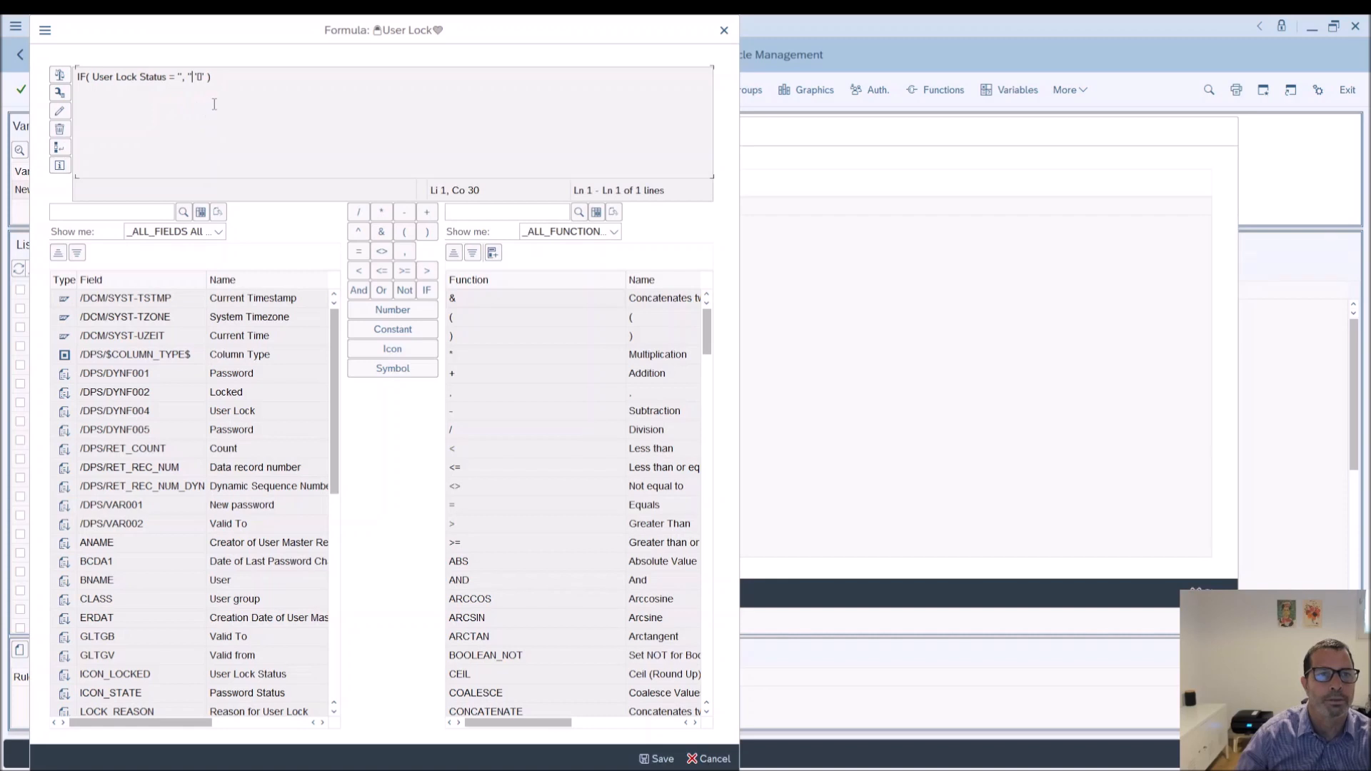
pyautogui.moveTo(190, 74); pyautogui.dragTo(194, 74)
pyautogui.click(61, 129)
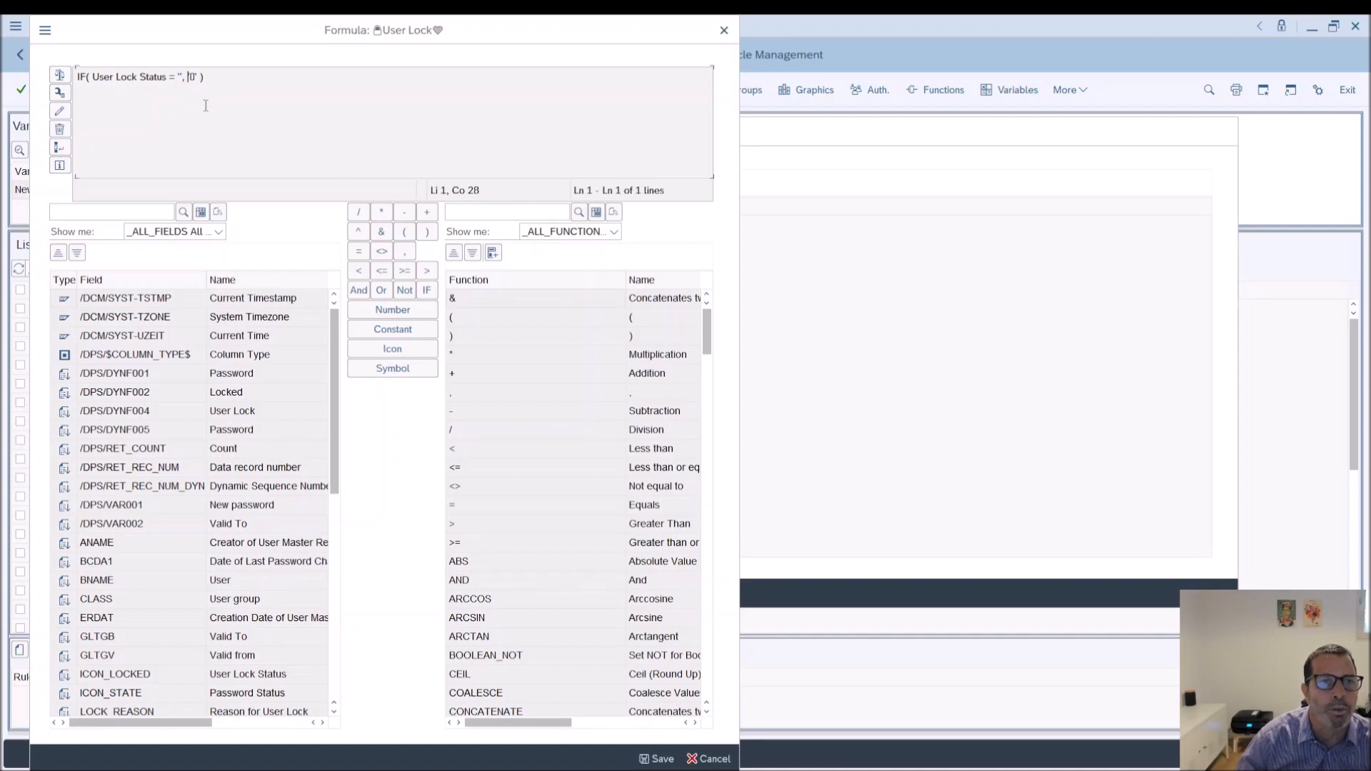
pyautogui.click(404, 251)
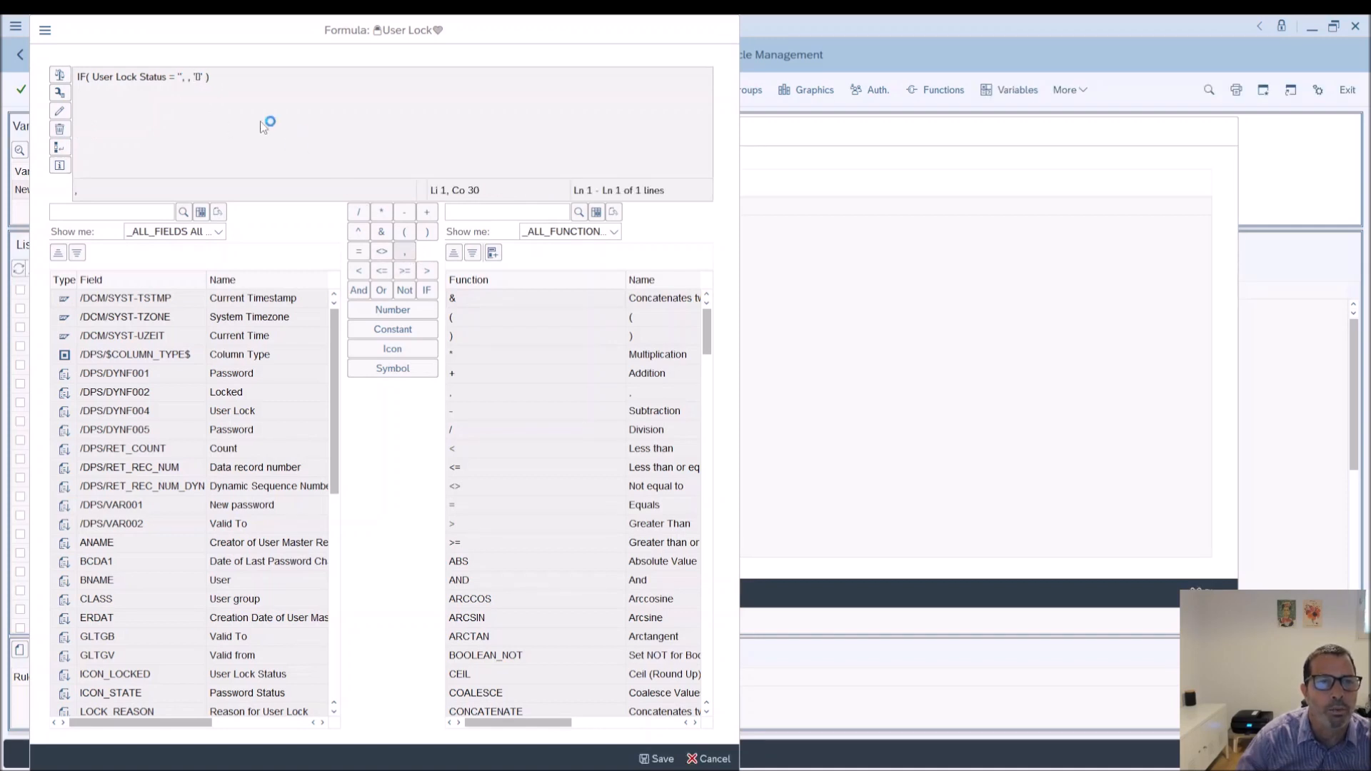
pyautogui.click(383, 369)
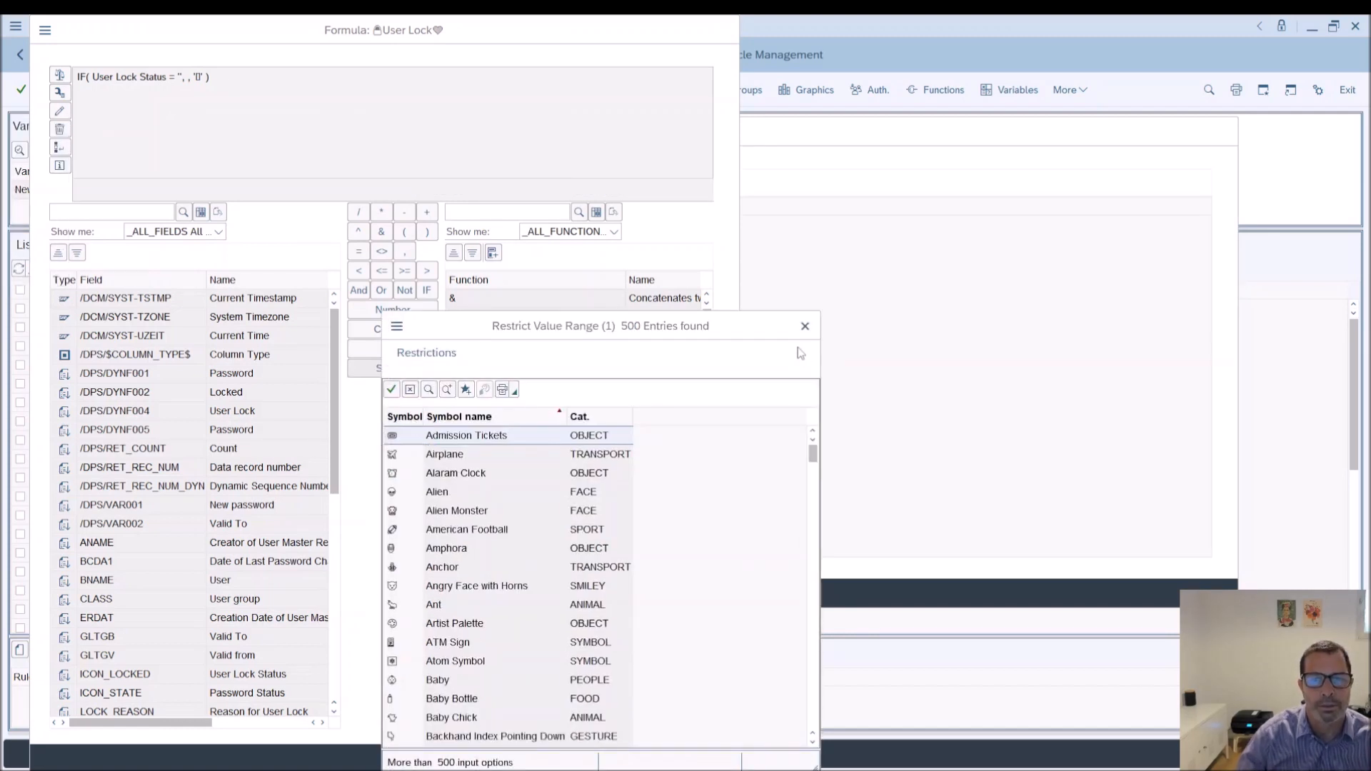
pyautogui.press('Escape')
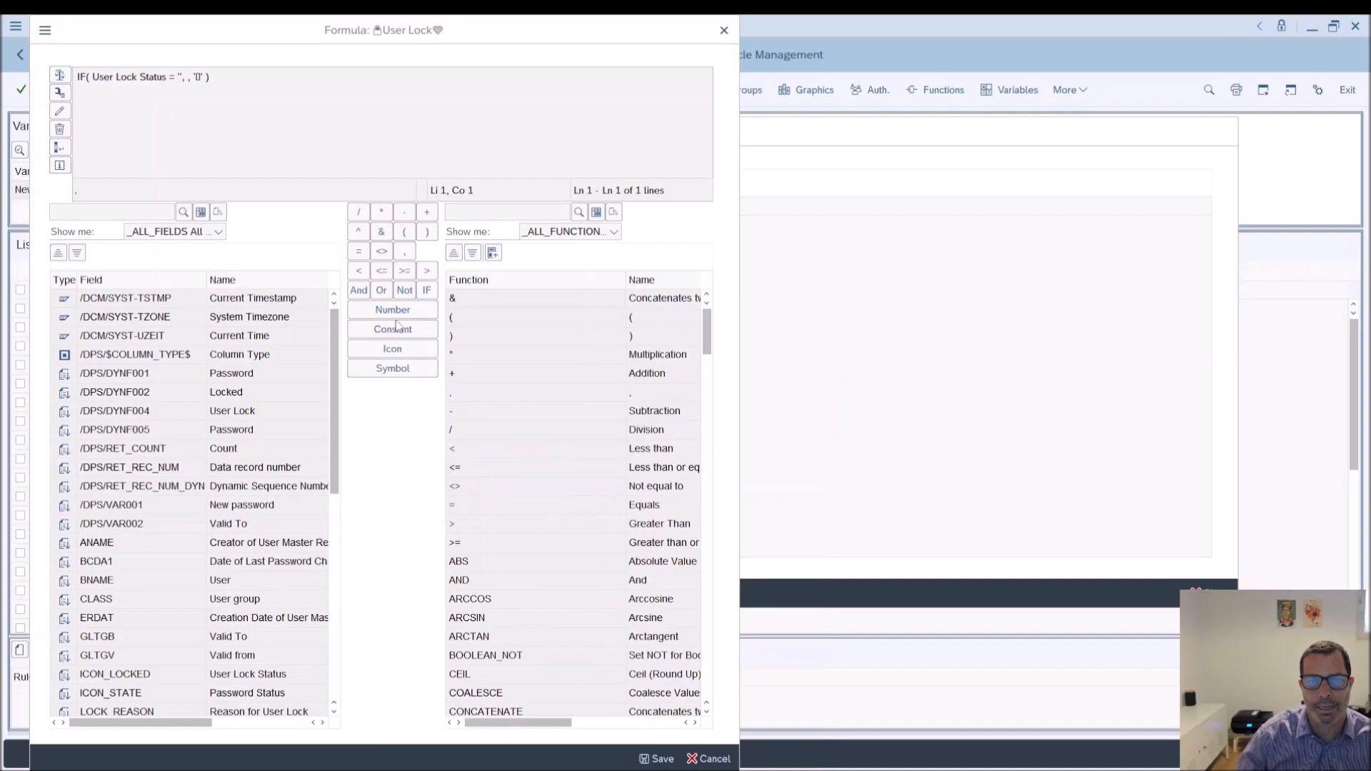
pyautogui.click(393, 331)
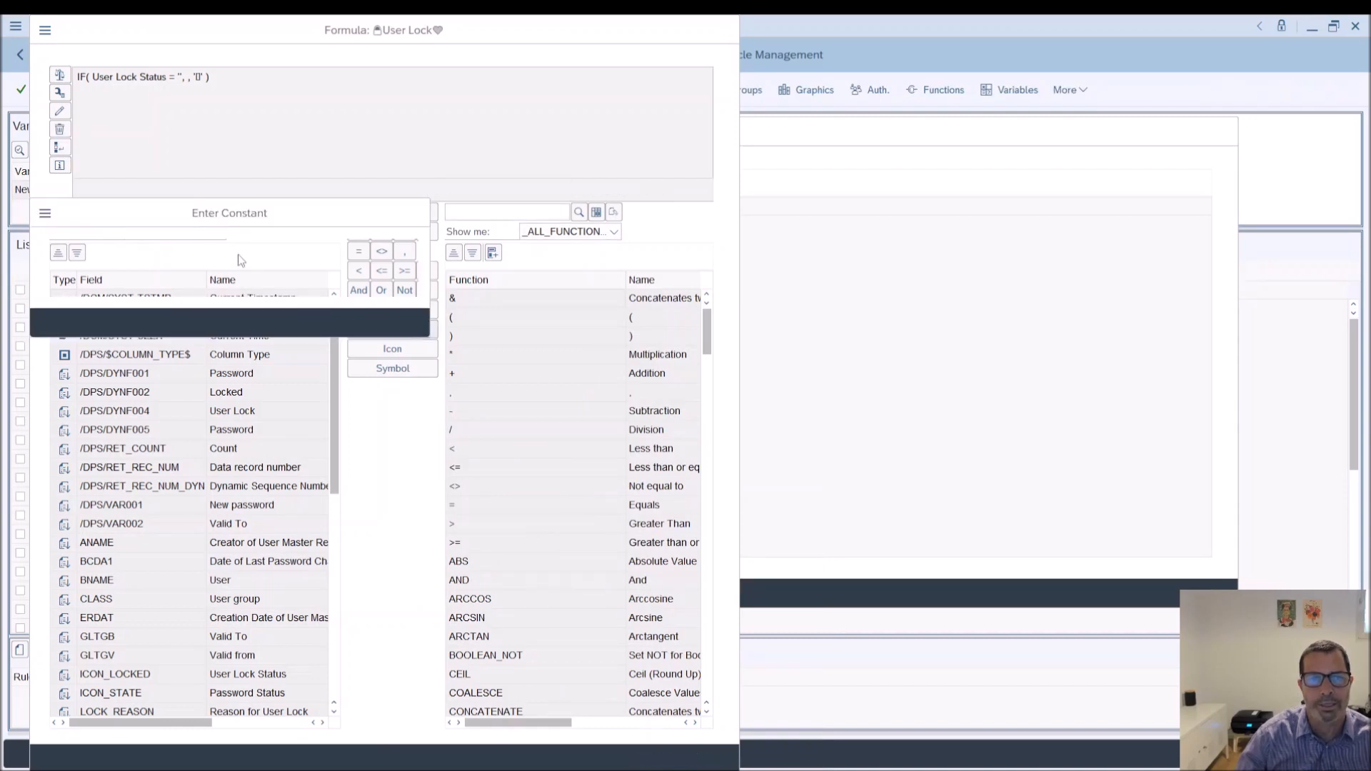
pyautogui.write('0')
pyautogui.click(369, 322)
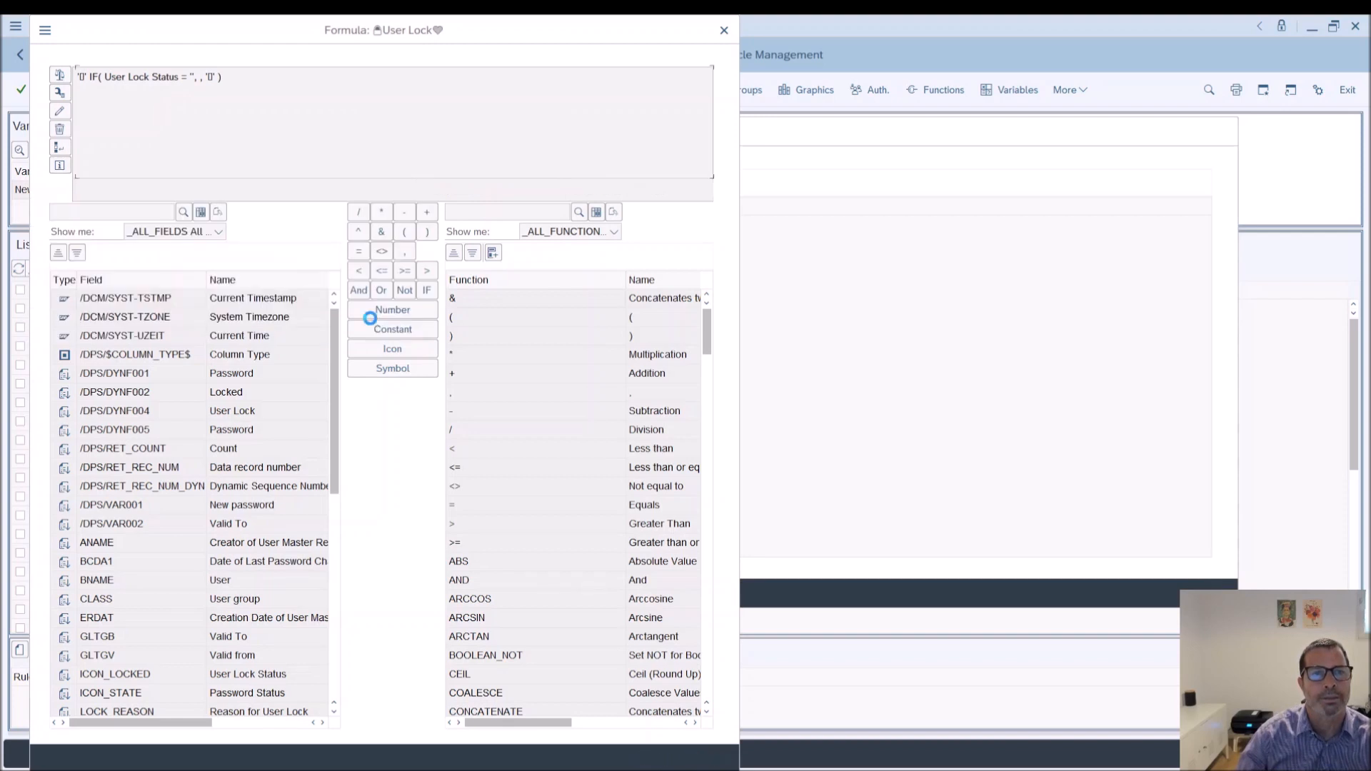
pyautogui.press('BackSpace')
pyautogui.press('BackSpace')
pyautogui.press('BackSpace')
pyautogui.press('BackSpace')
pyautogui.press('BackSpace')
# Insert the heart symbol as a constant in the true branch of the IF formula, between the two commas.
pyautogui.click(188, 77)
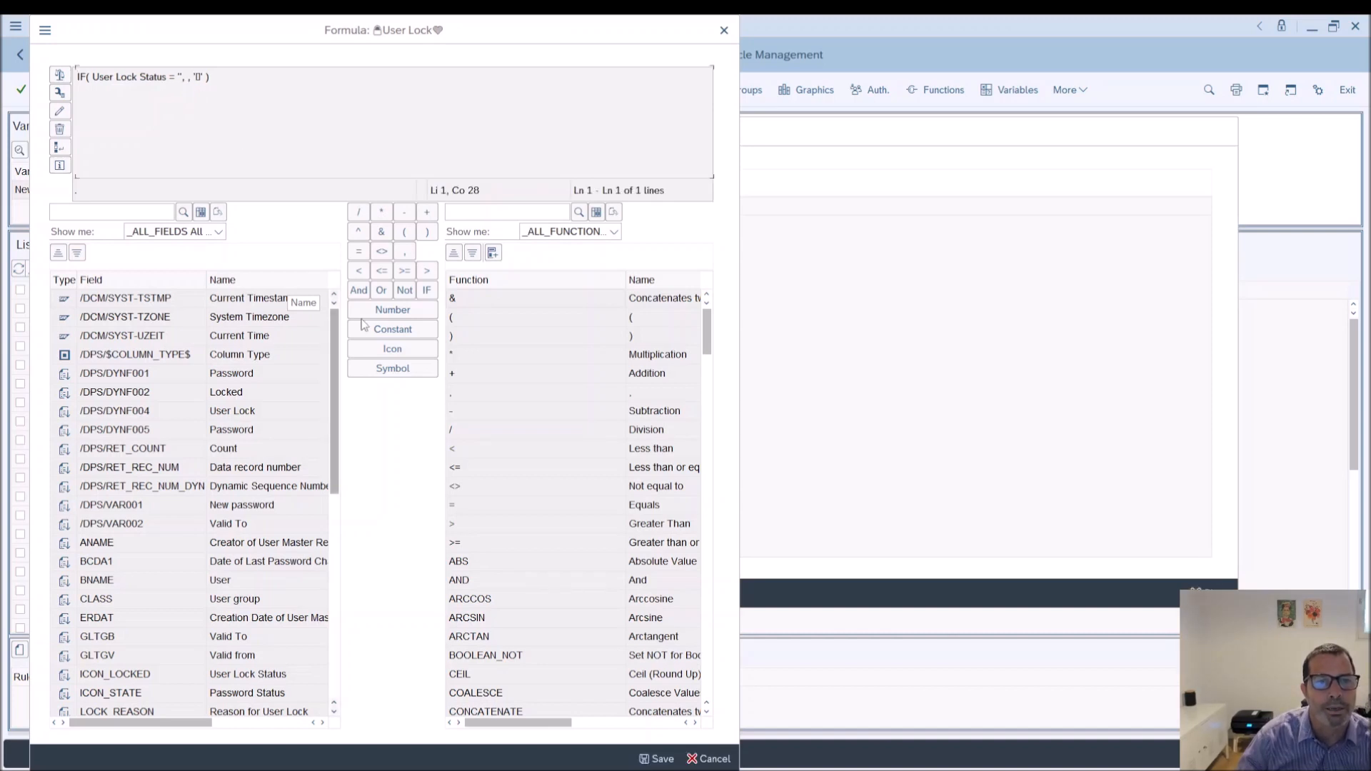
pyautogui.click(382, 330)
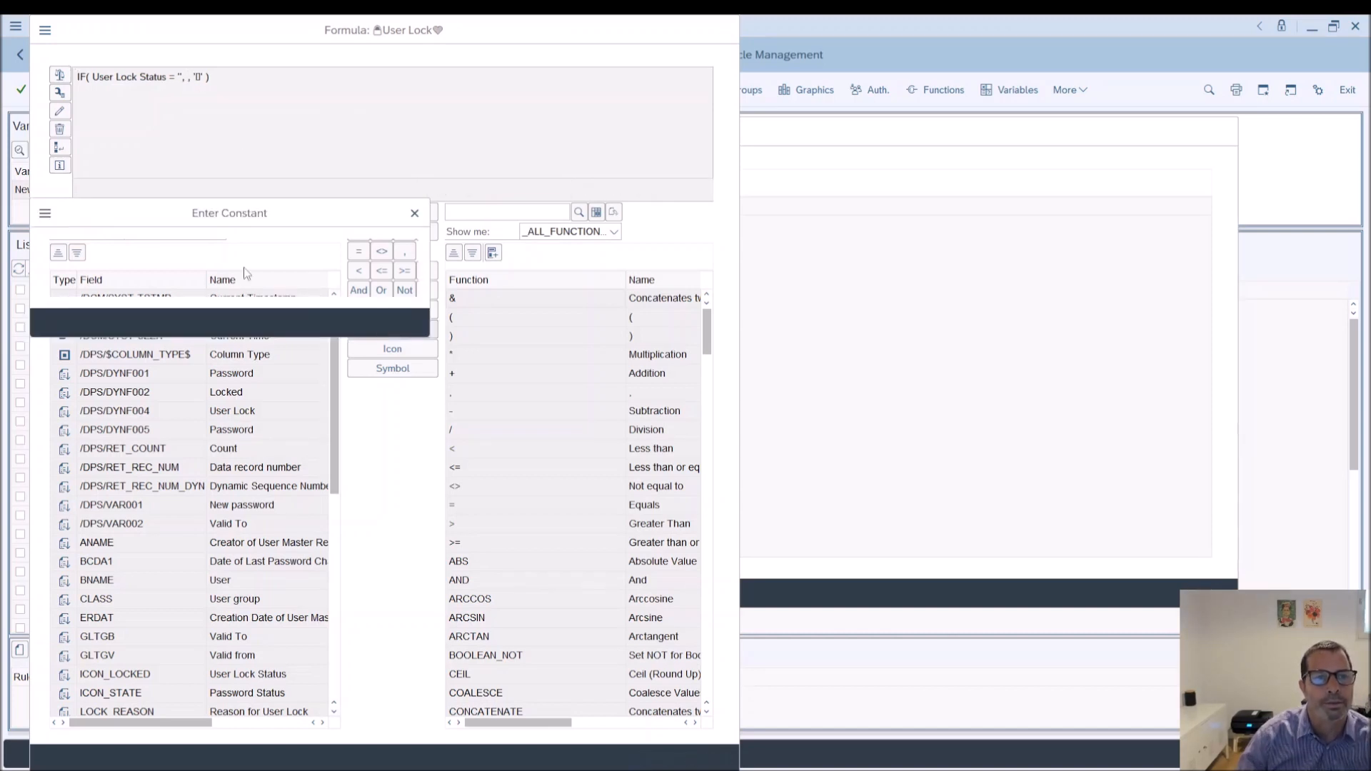
pyautogui.click(369, 325)
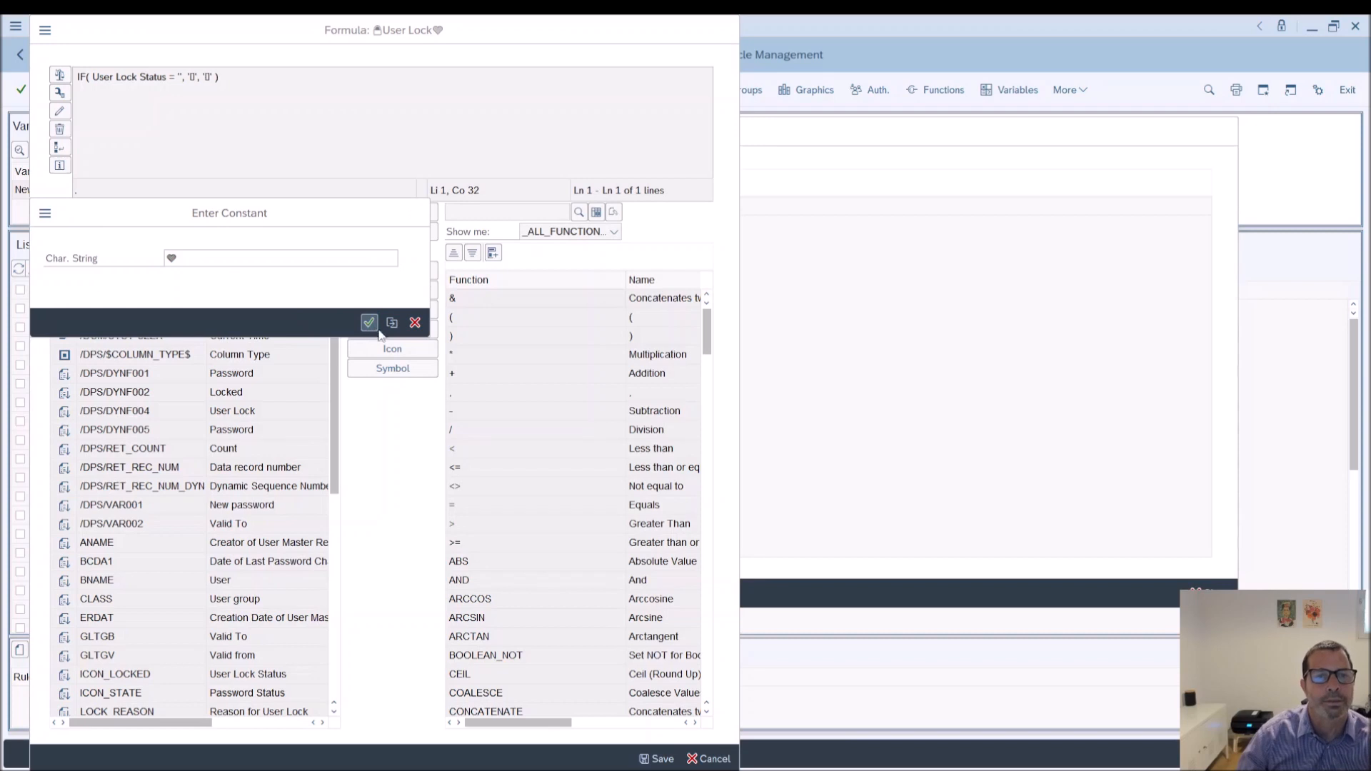
# Save the formula and the column changes, and reload the Symbols web report in Edge.
pyautogui.click(654, 759)
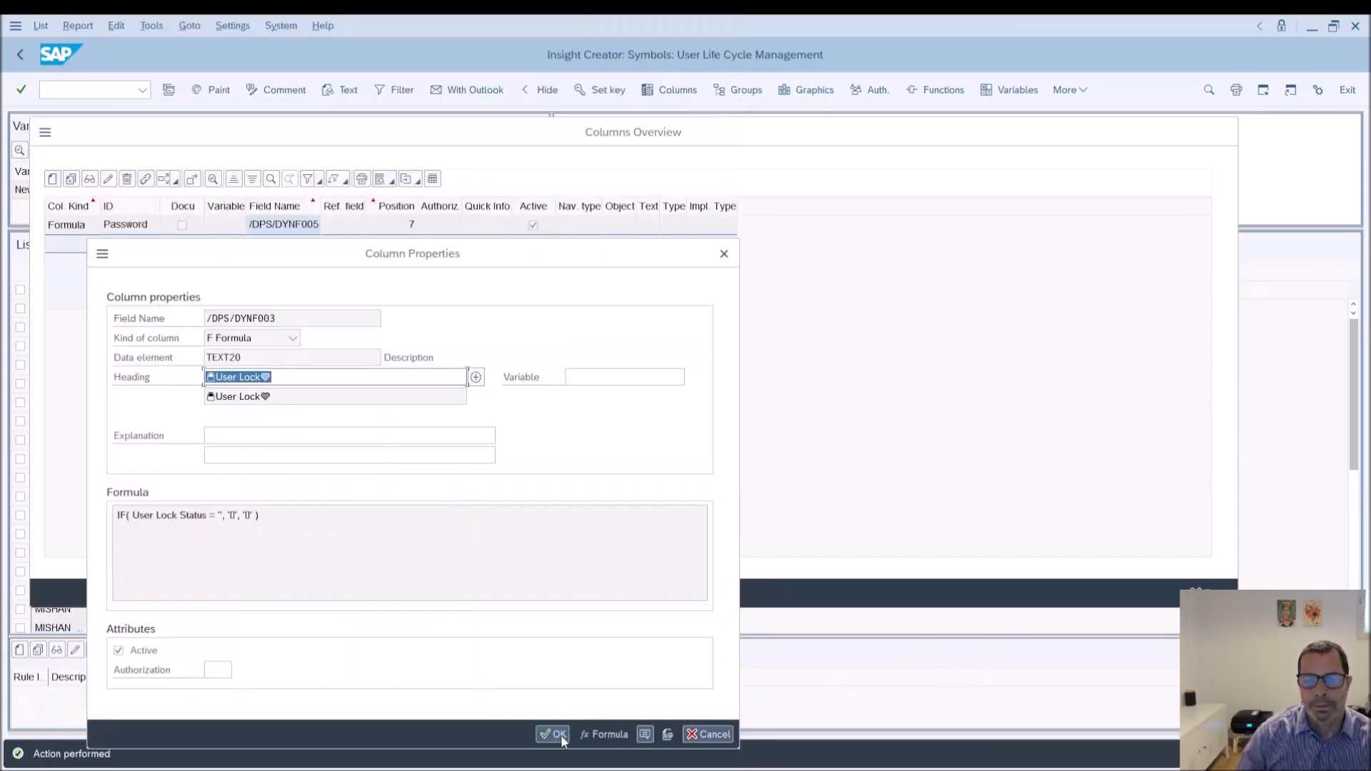
pyautogui.click(556, 734)
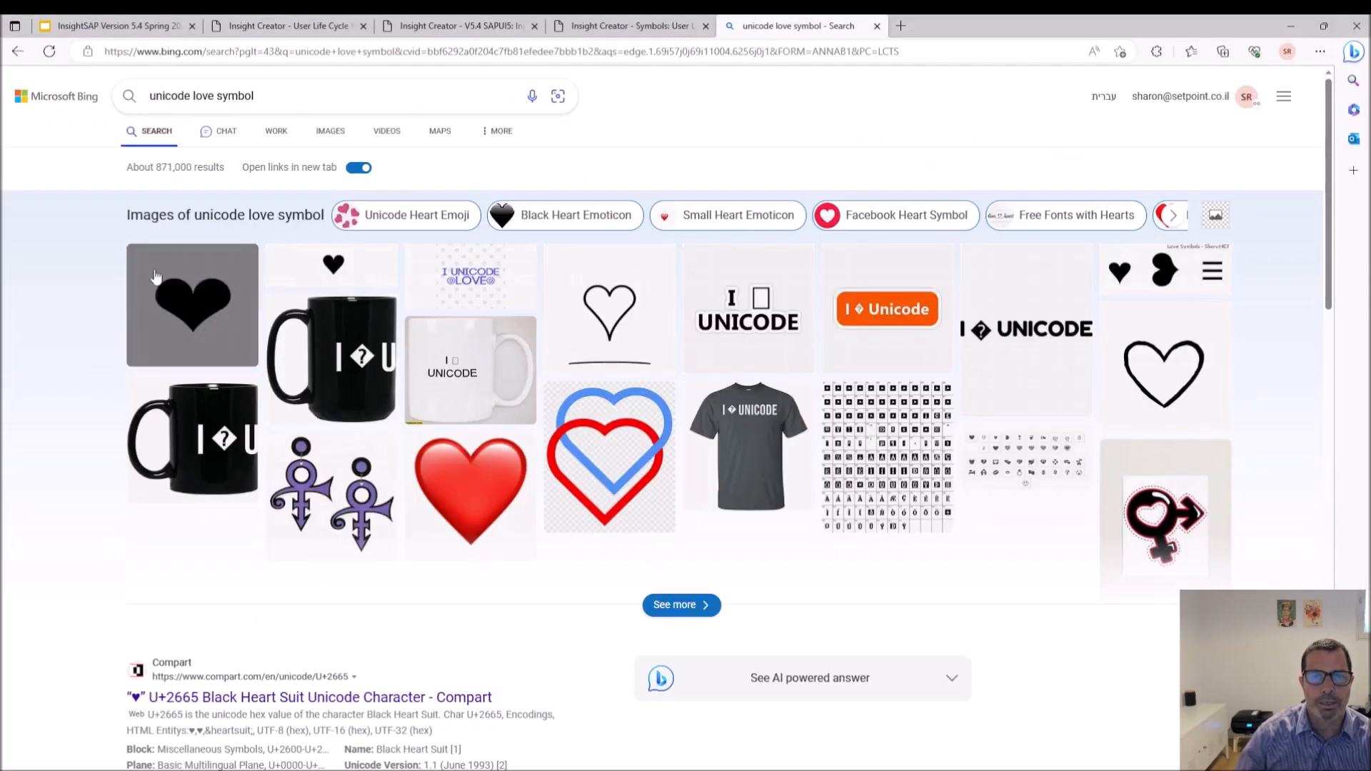
pyautogui.click(628, 26)
pyautogui.click(50, 53)
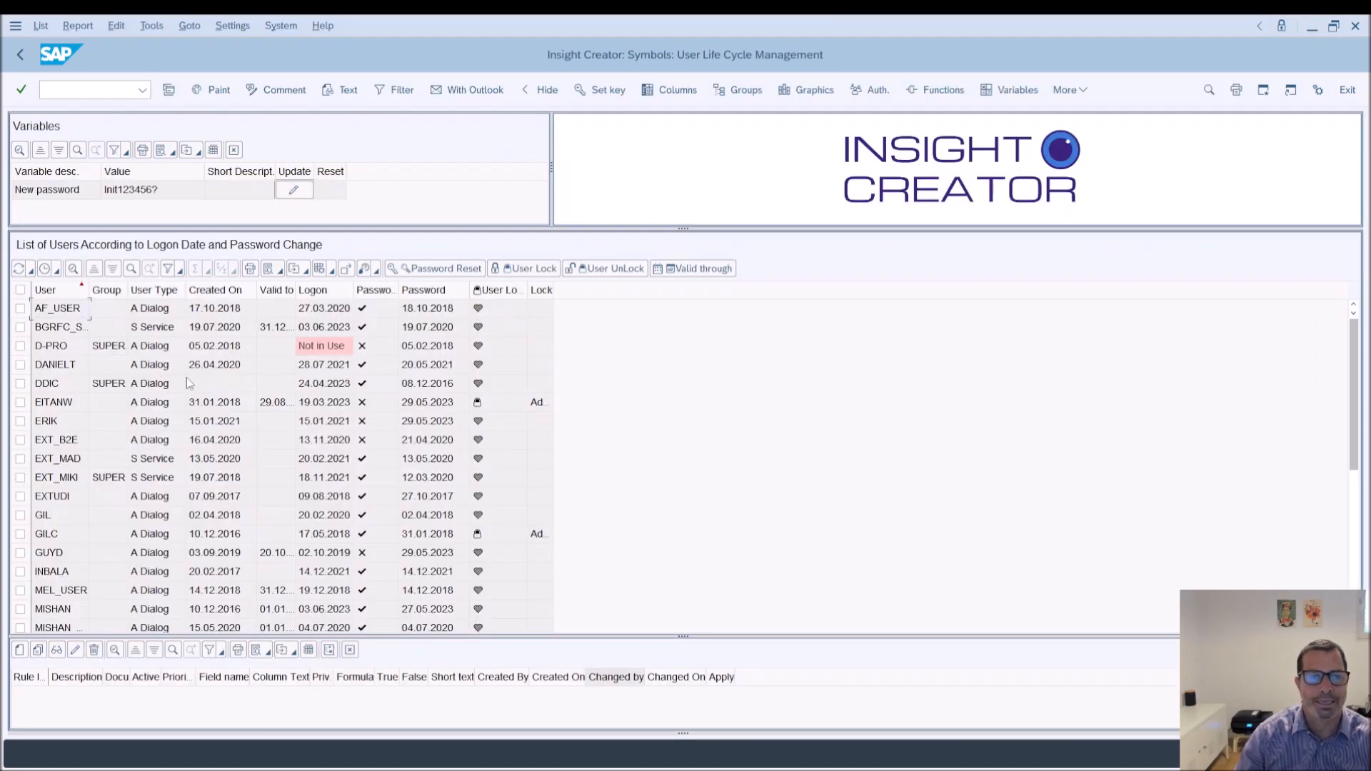
# In SAP GUI, send the first 13 user rows to an Outlook message as an XLSX workbook and open the attached Data.xlsx.
pyautogui.moveTo(77, 313); pyautogui.dragTo(542, 540)
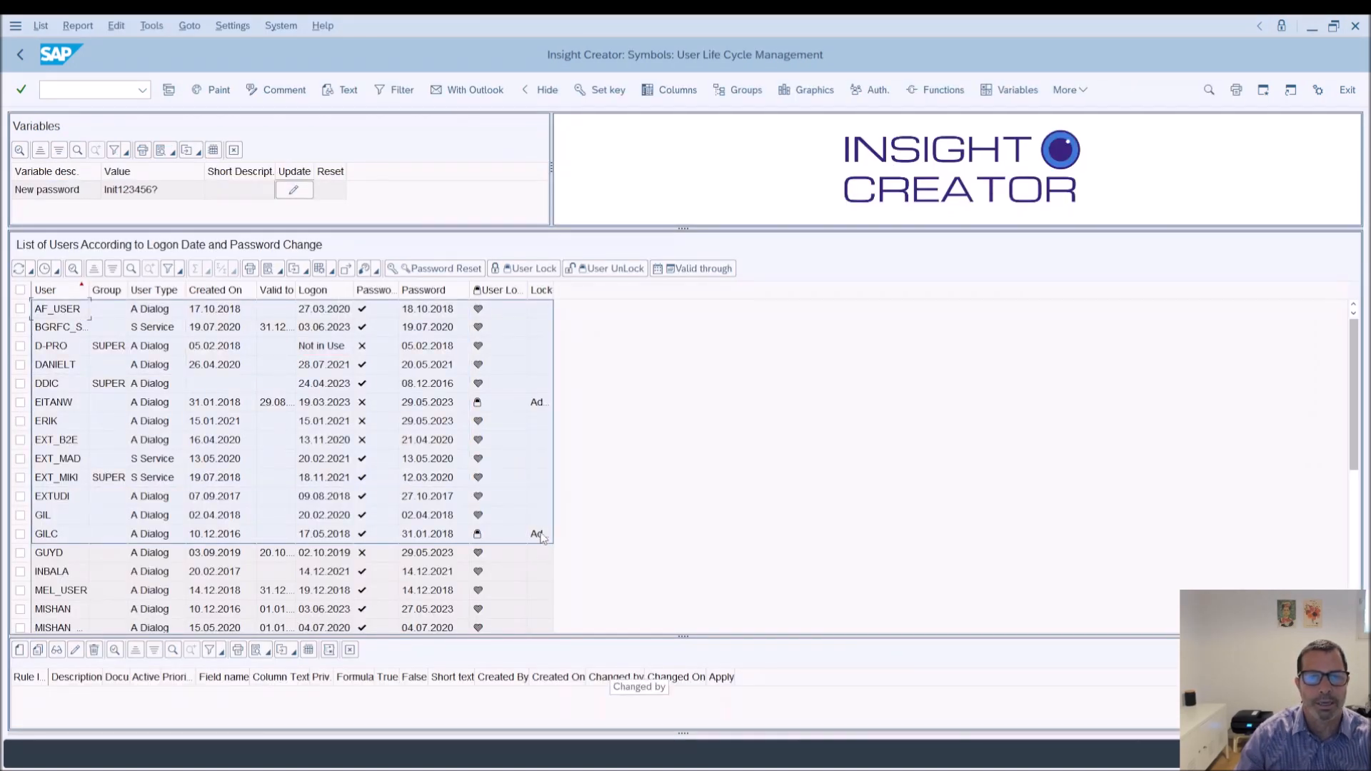
pyautogui.click(465, 92)
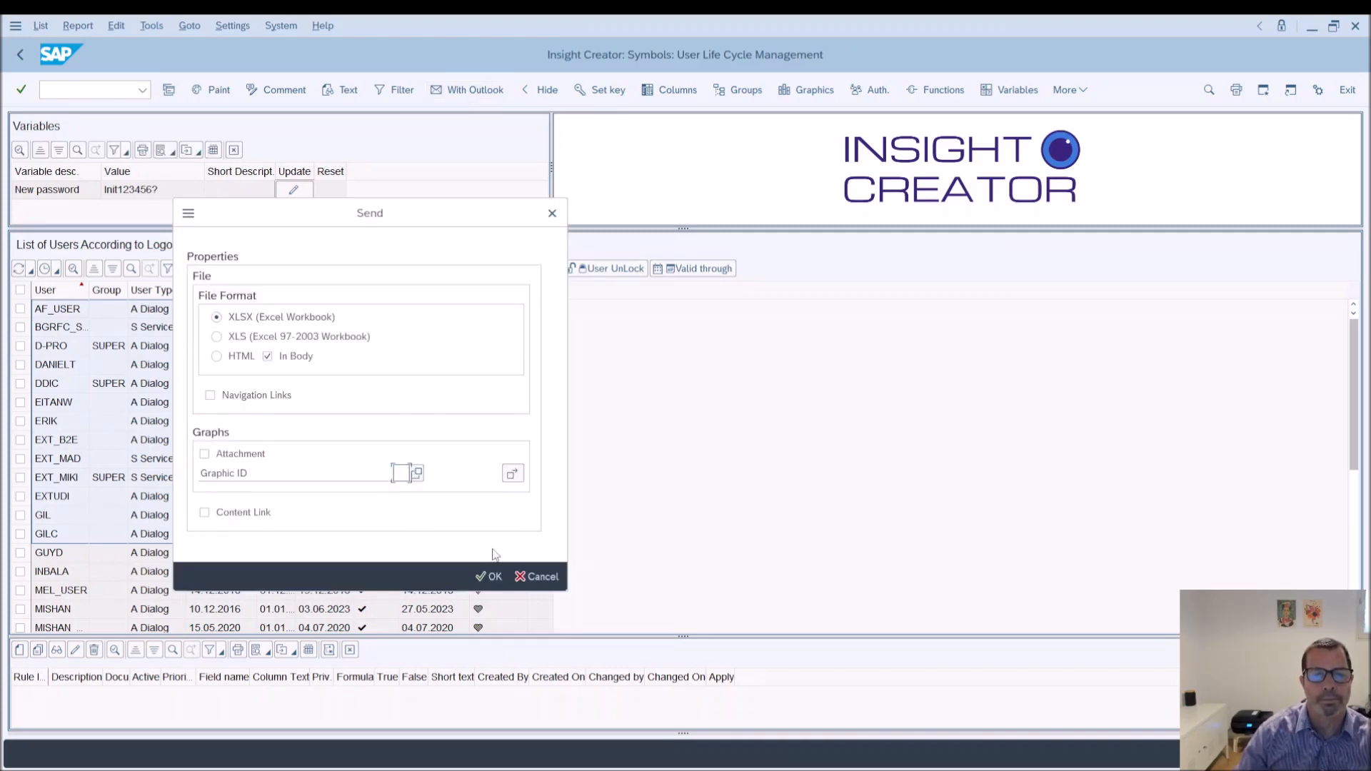
pyautogui.click(488, 576)
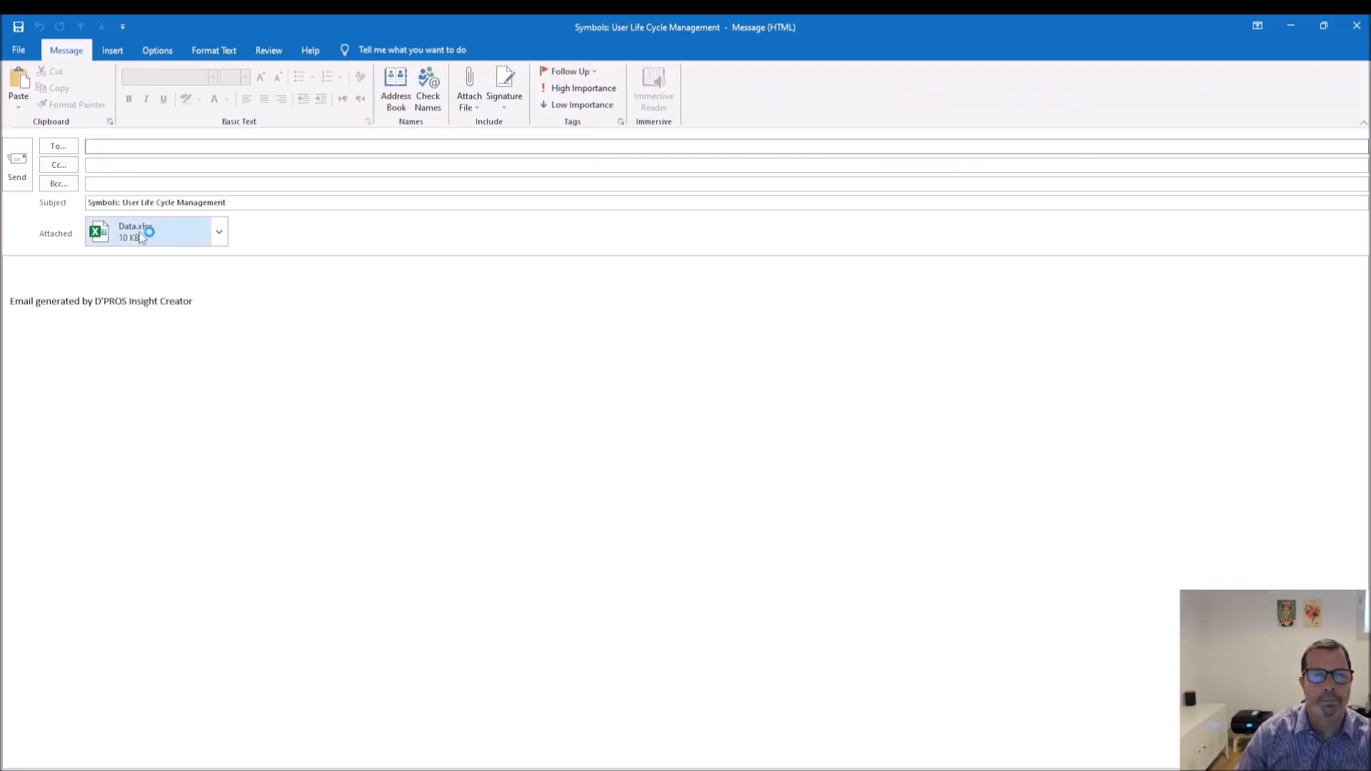
pyautogui.doubleClick(130, 227)
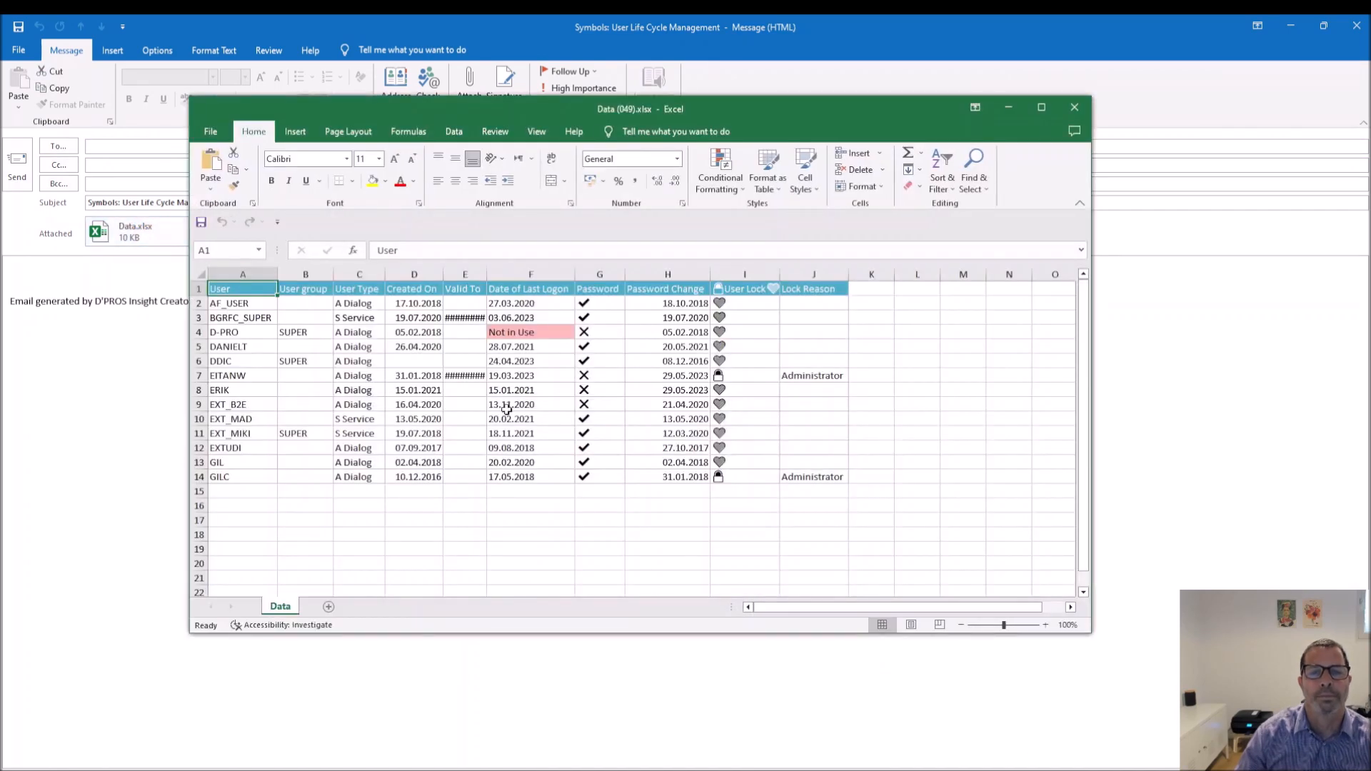
# Autofit the width of all columns in the Data workbook so the dates display in full.
pyautogui.click(202, 275)
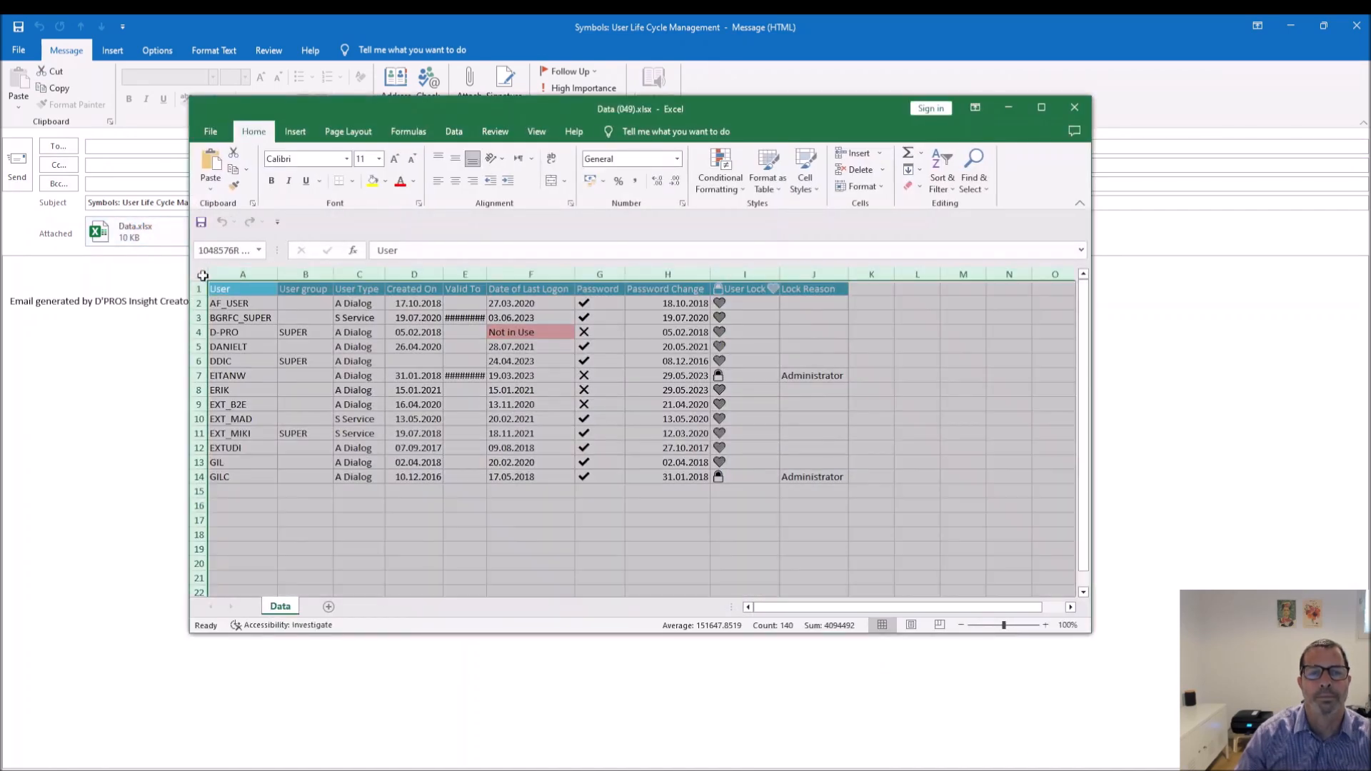
pyautogui.doubleClick(488, 283)
pyautogui.click(526, 491)
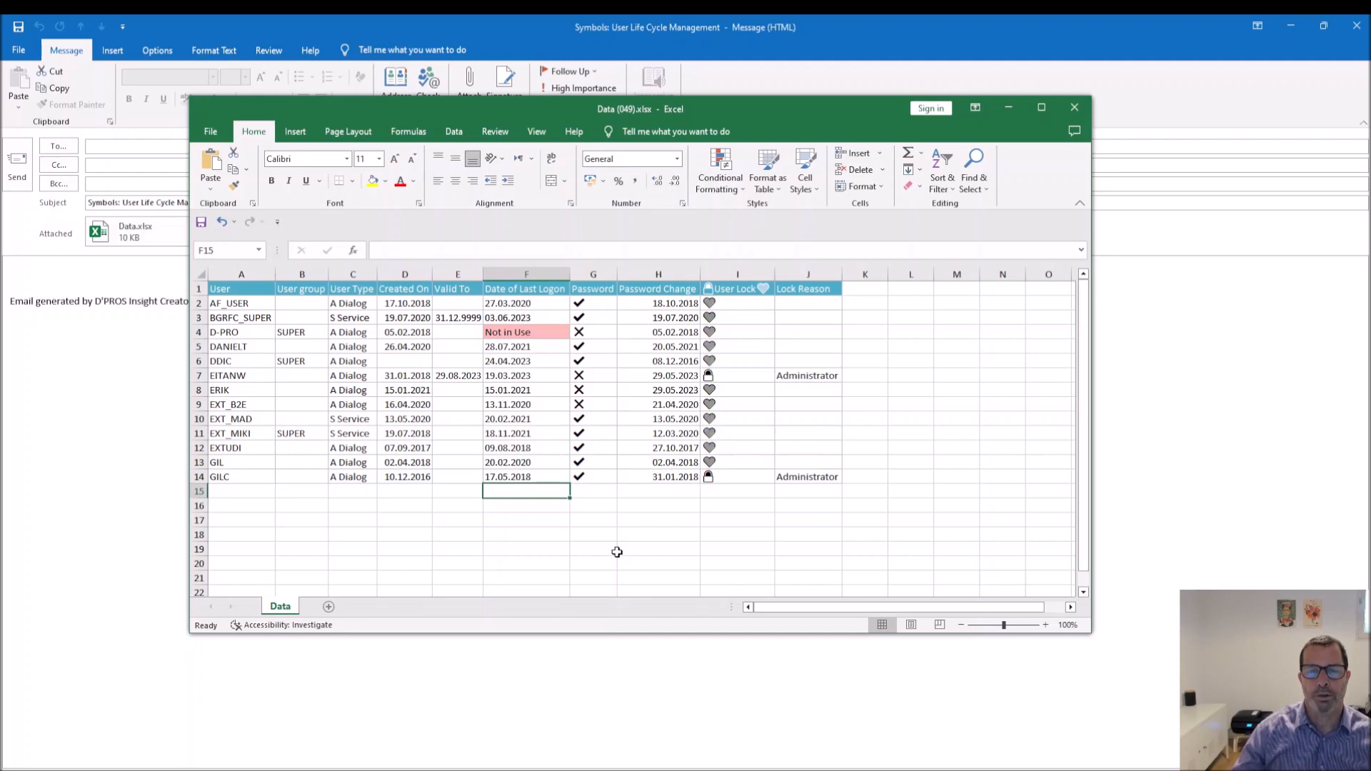
# Switch to Edge and show the Fun Features slide of the InsightSAP Version 5.4 Spring 2023 presentation.
pyautogui.click(309, 769)
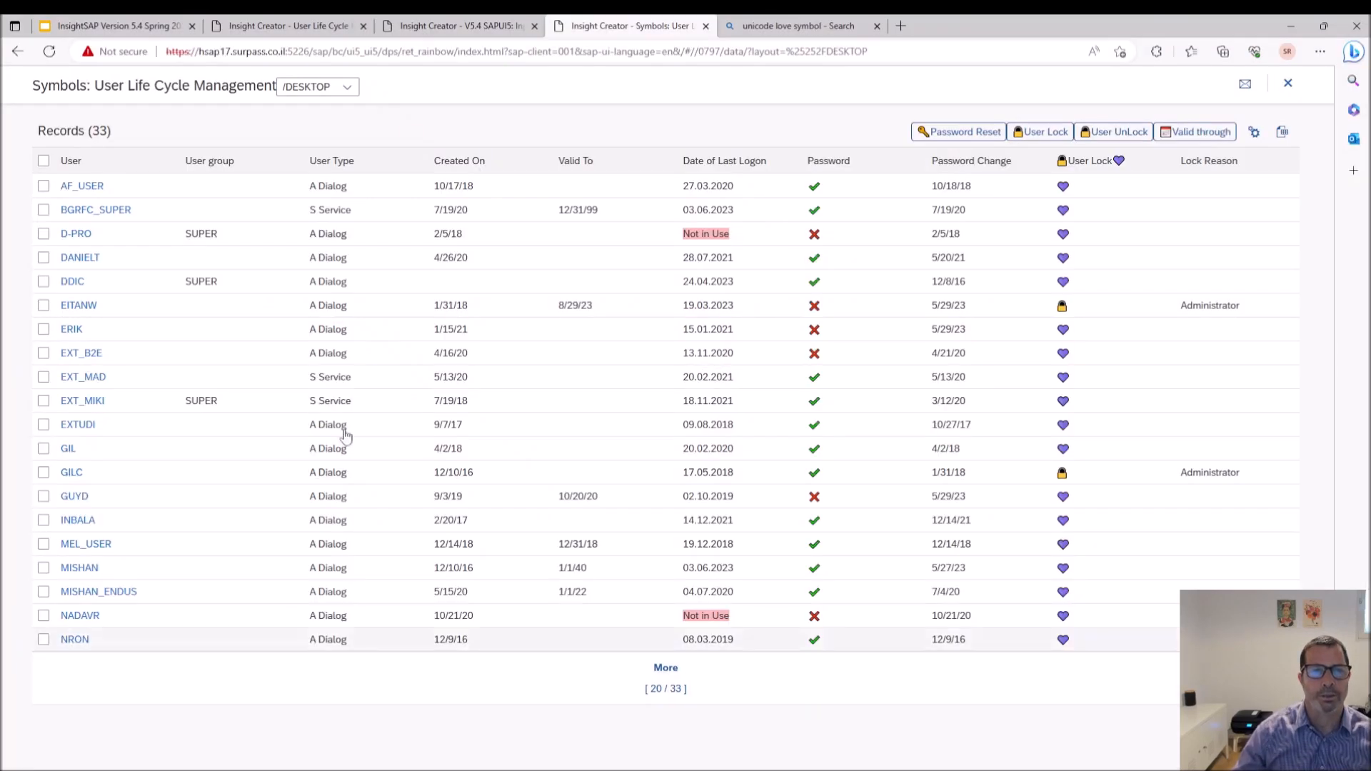
pyautogui.click(100, 22)
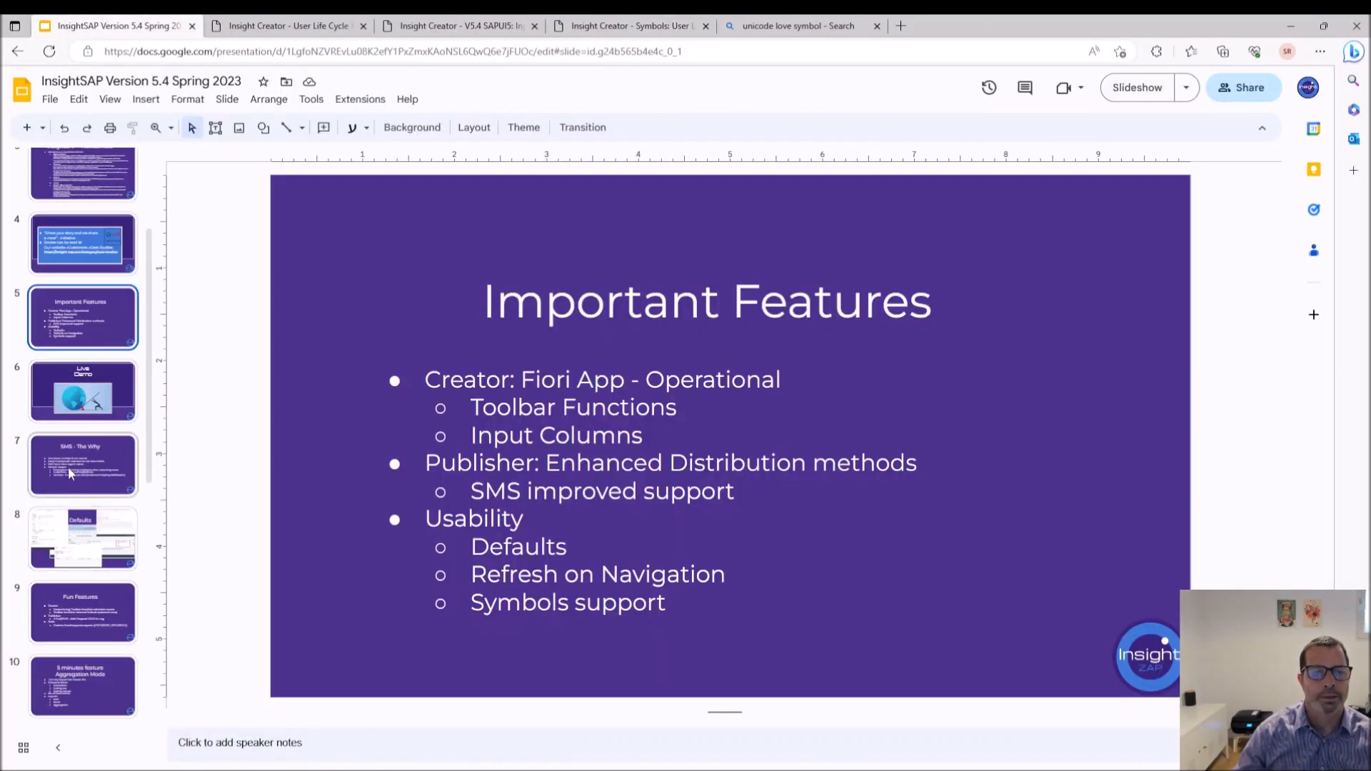
pyautogui.click(86, 607)
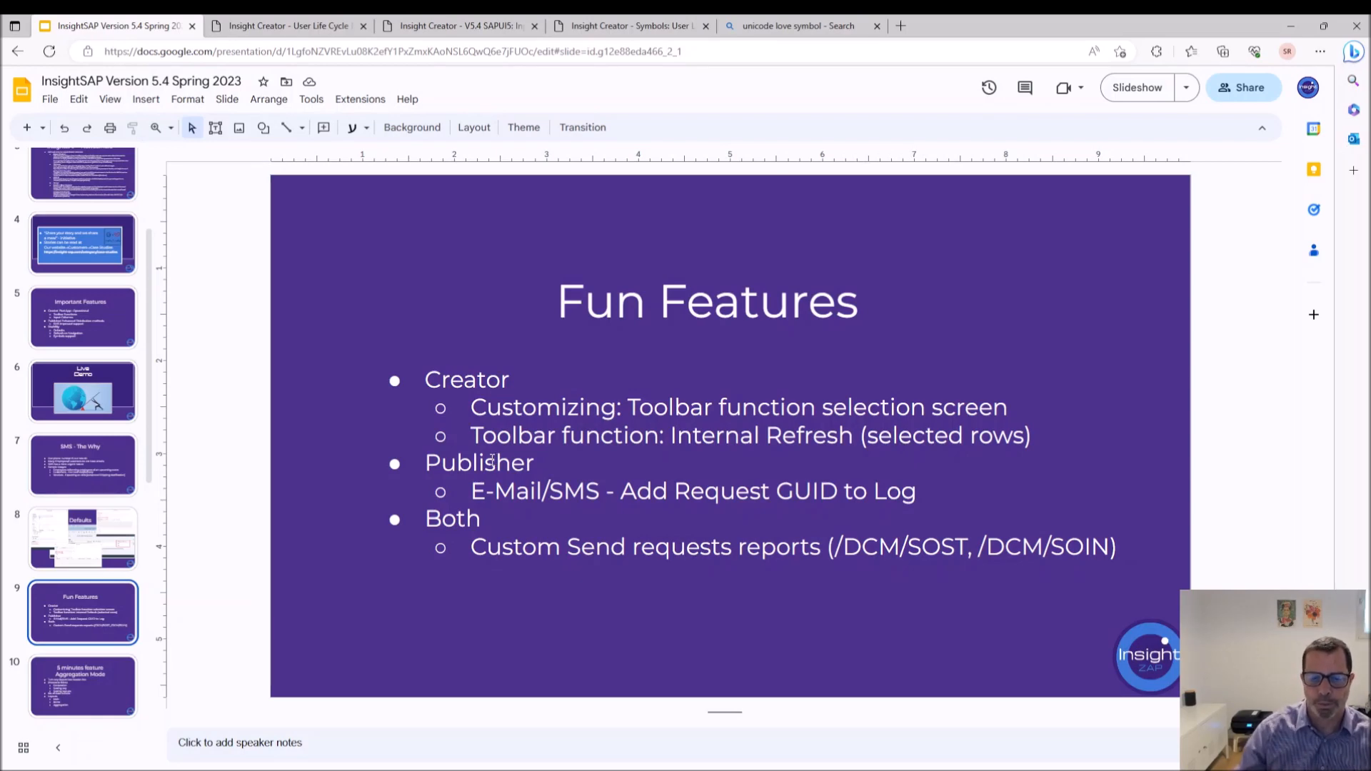
# In SAP GUI, leave the variant list and open the function definition under Toolbar Functions in the Insight Creator customizing.
pyautogui.click(472, 770)
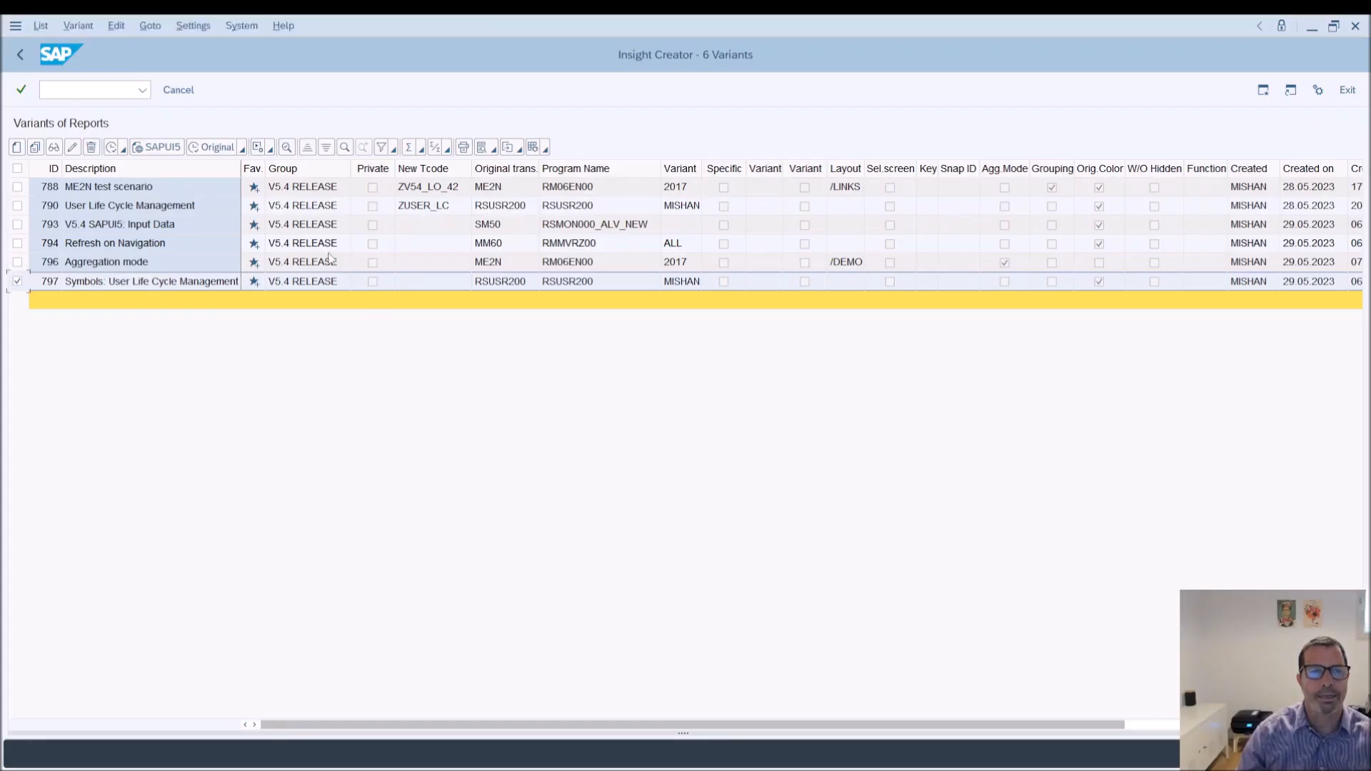
pyautogui.click(22, 60)
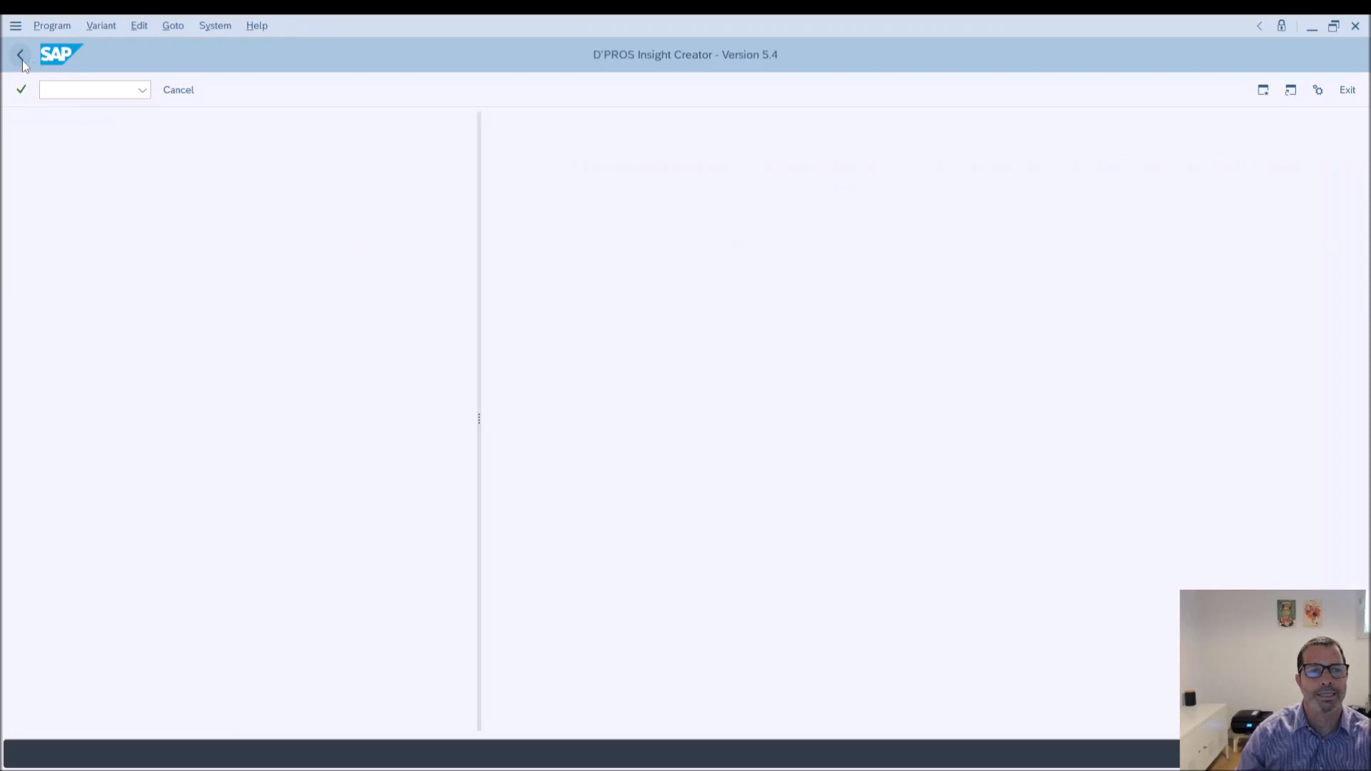
pyautogui.click(173, 26)
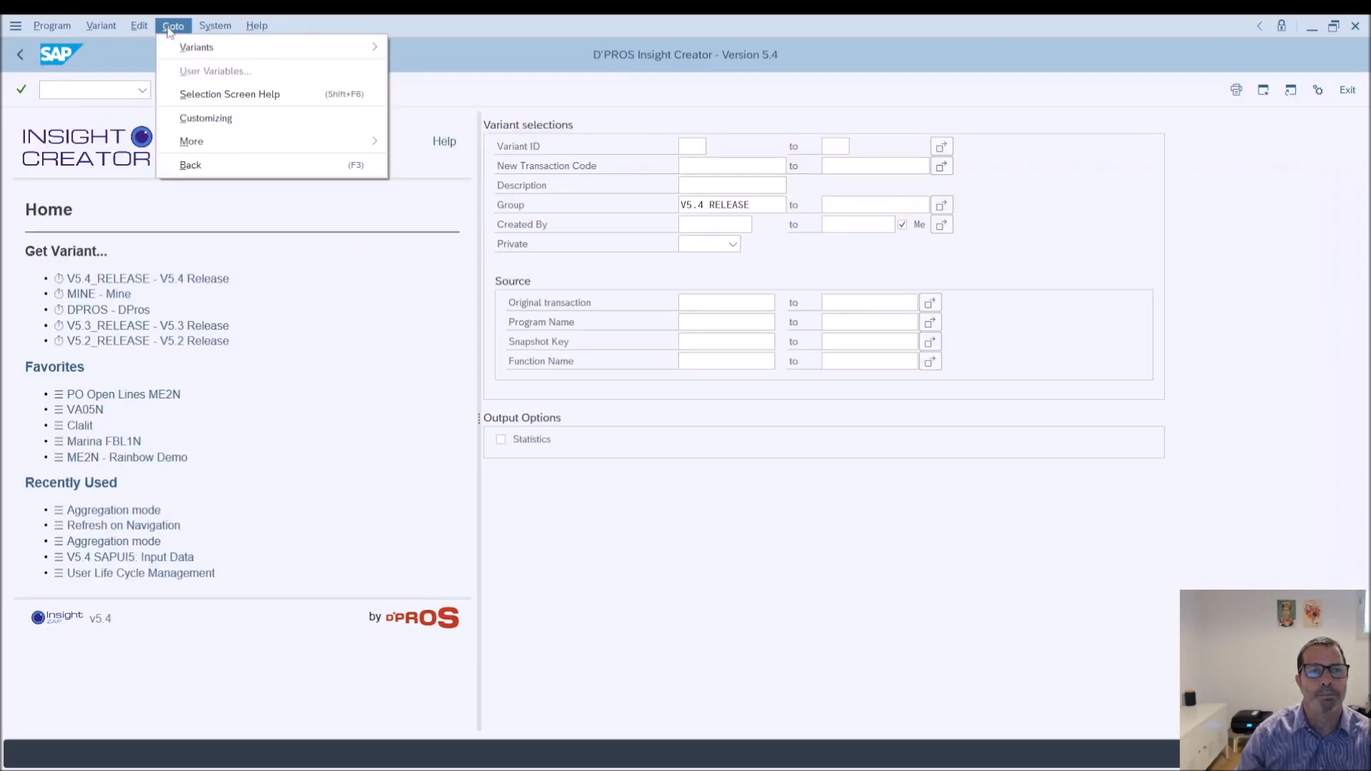
pyautogui.click(190, 120)
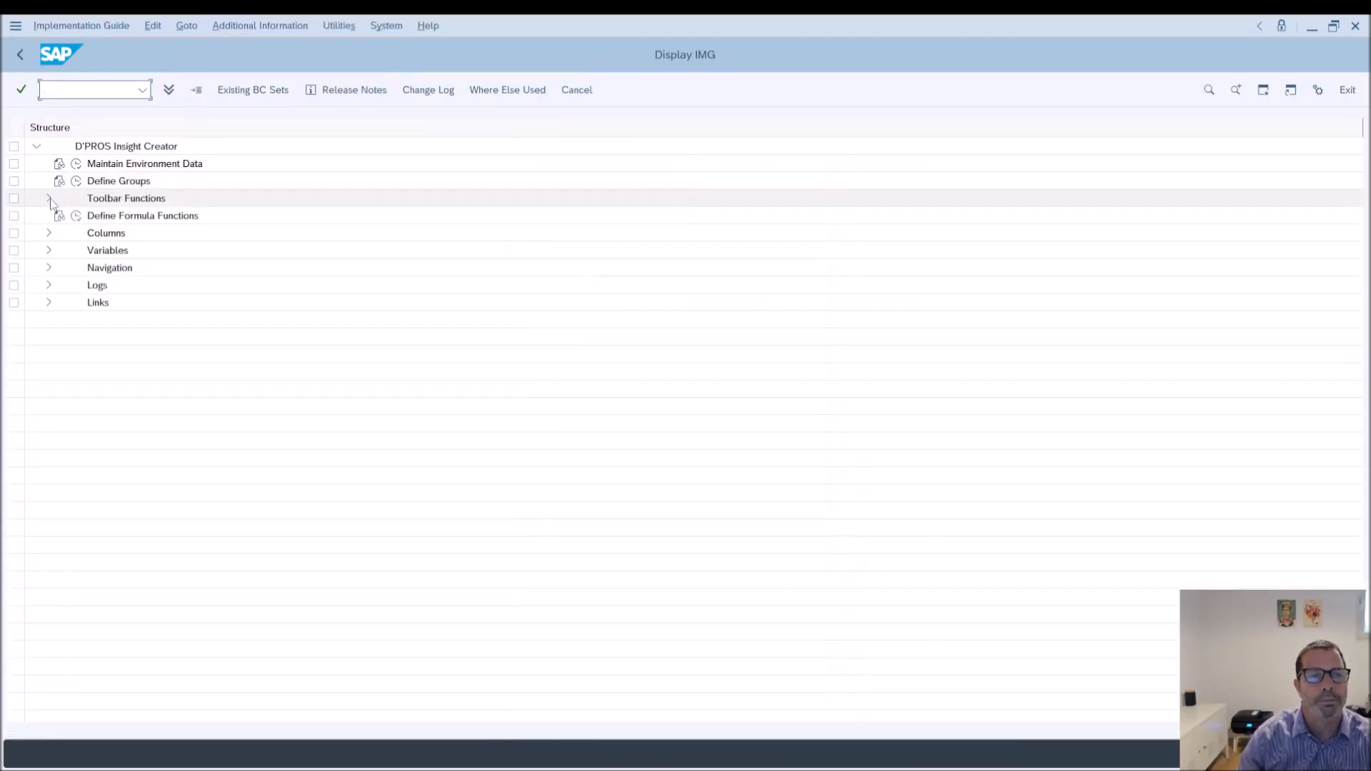
pyautogui.click(49, 199)
pyautogui.click(86, 216)
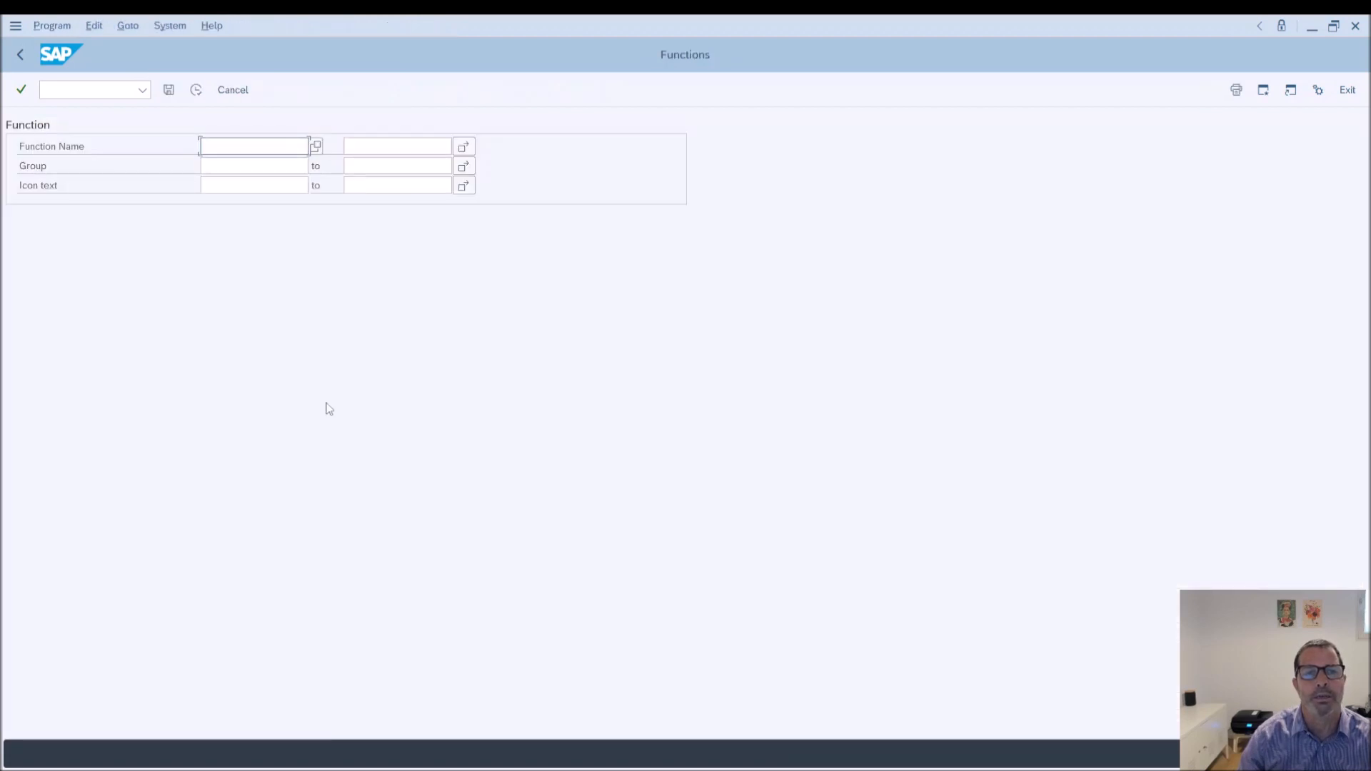
# Restrict the toolbar functions to names matching *lock* and run the selection.
pyautogui.click(246, 165)
pyautogui.click(240, 151)
pyautogui.click(235, 165)
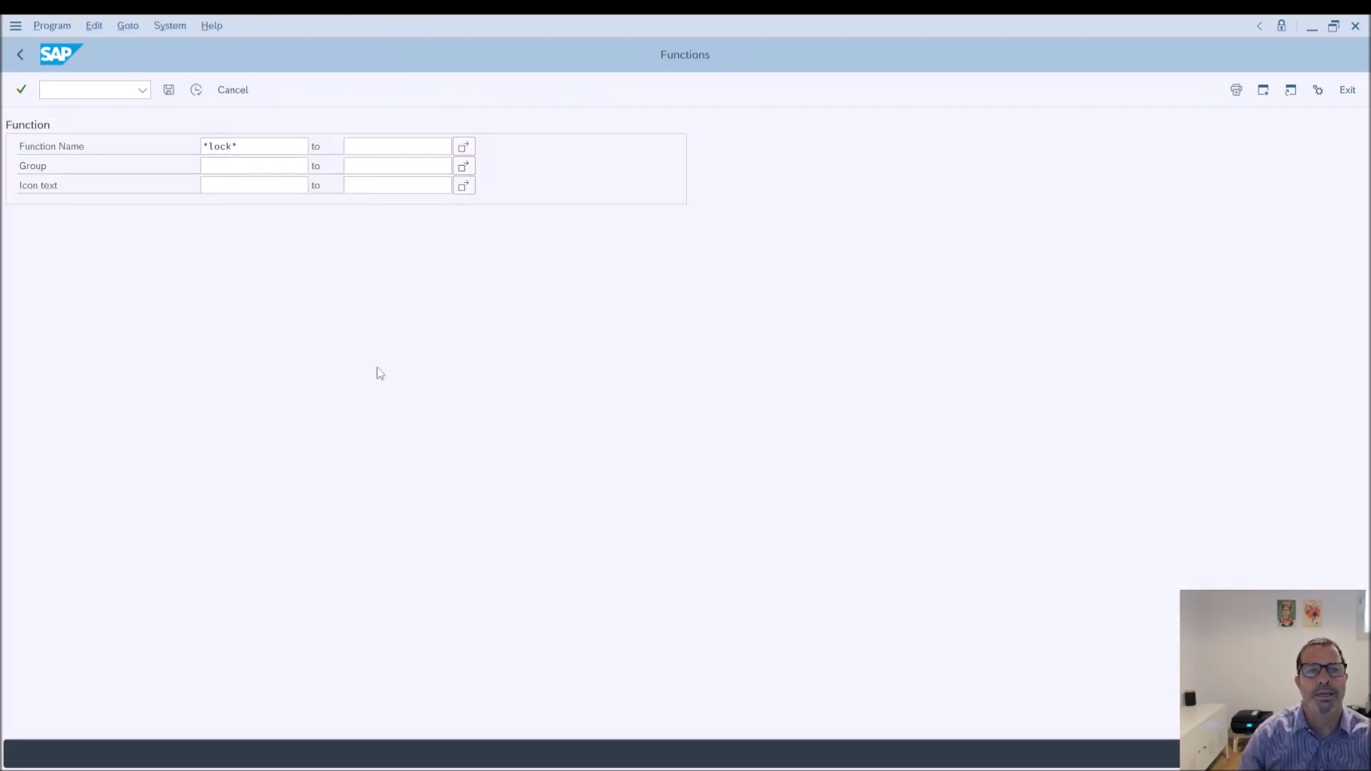
pyautogui.press('Return')
pyautogui.click(408, 525)
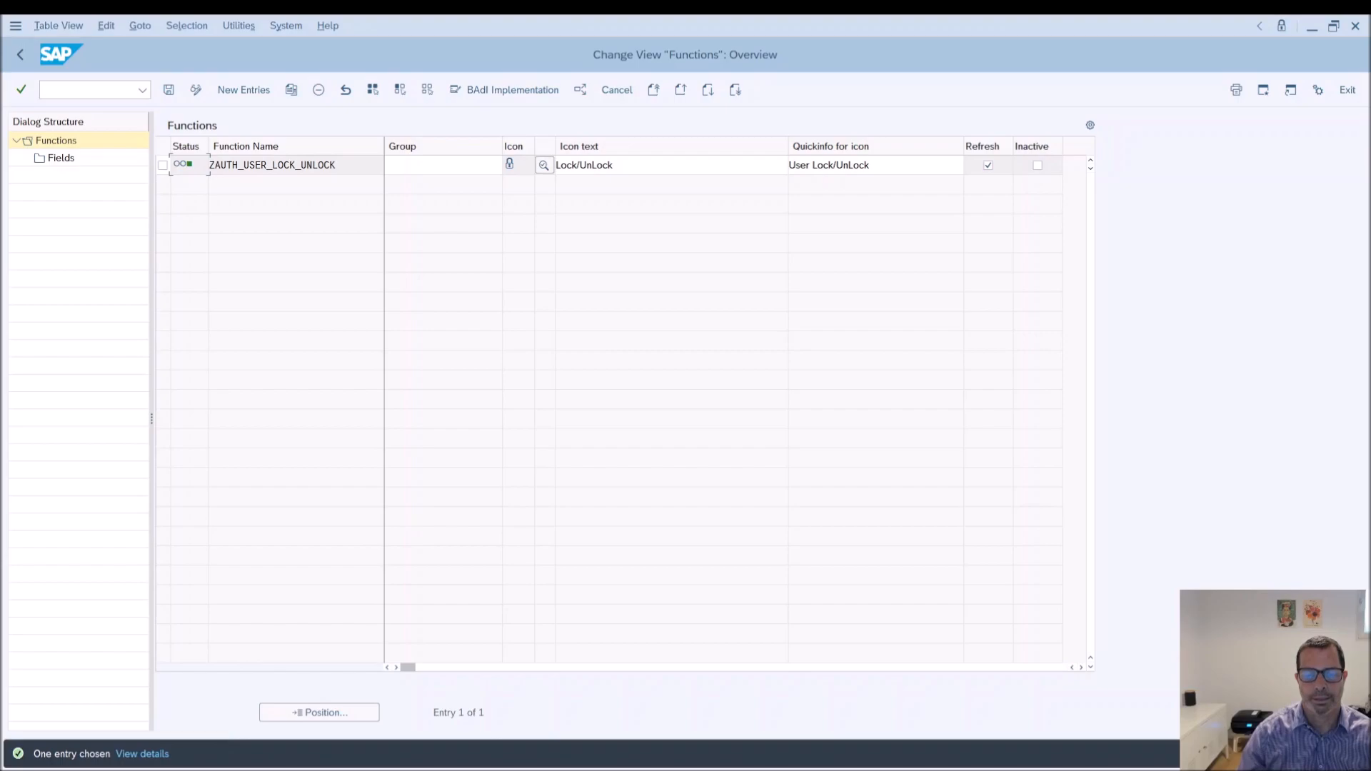
# Return to the presentation in Edge and show the Aggregation Mode slide.
pyautogui.hotkey('alt', 'Tab')
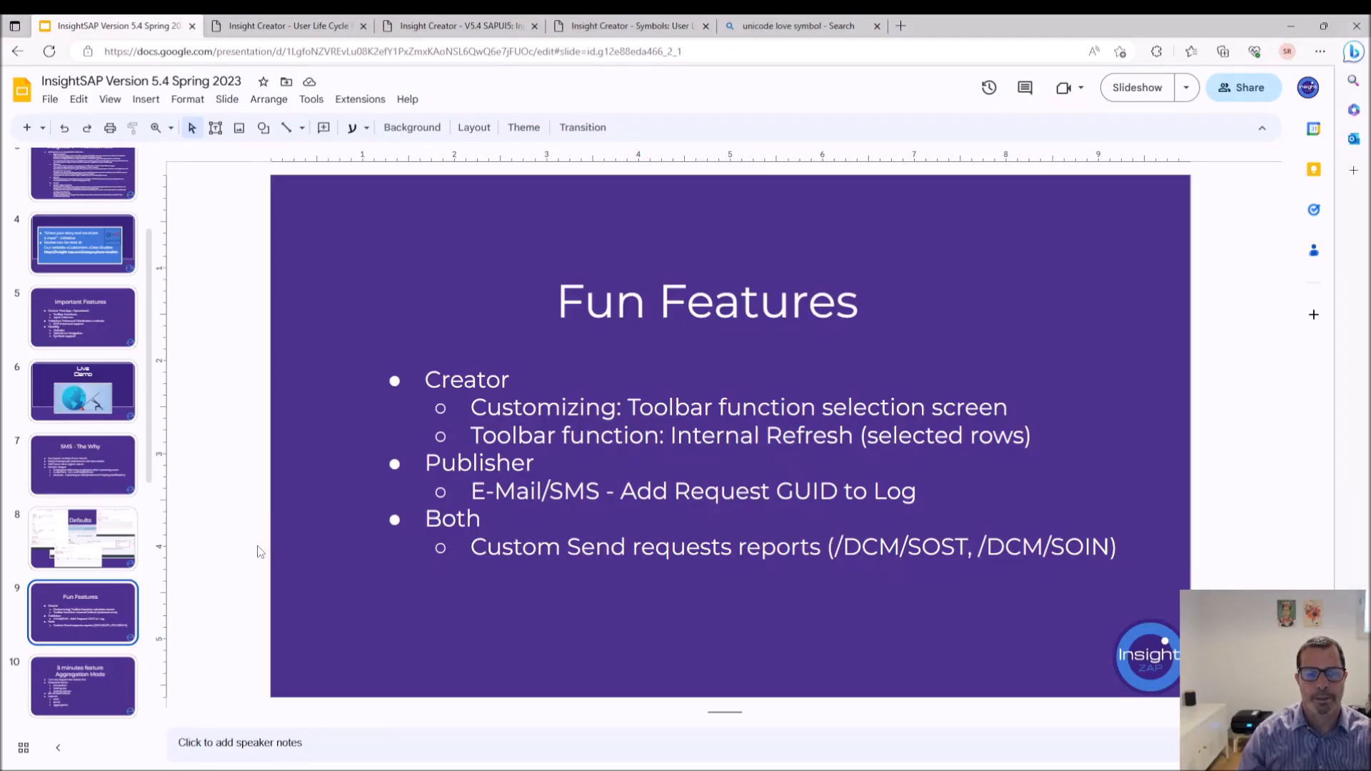
pyautogui.scroll(-3, 105, 677)
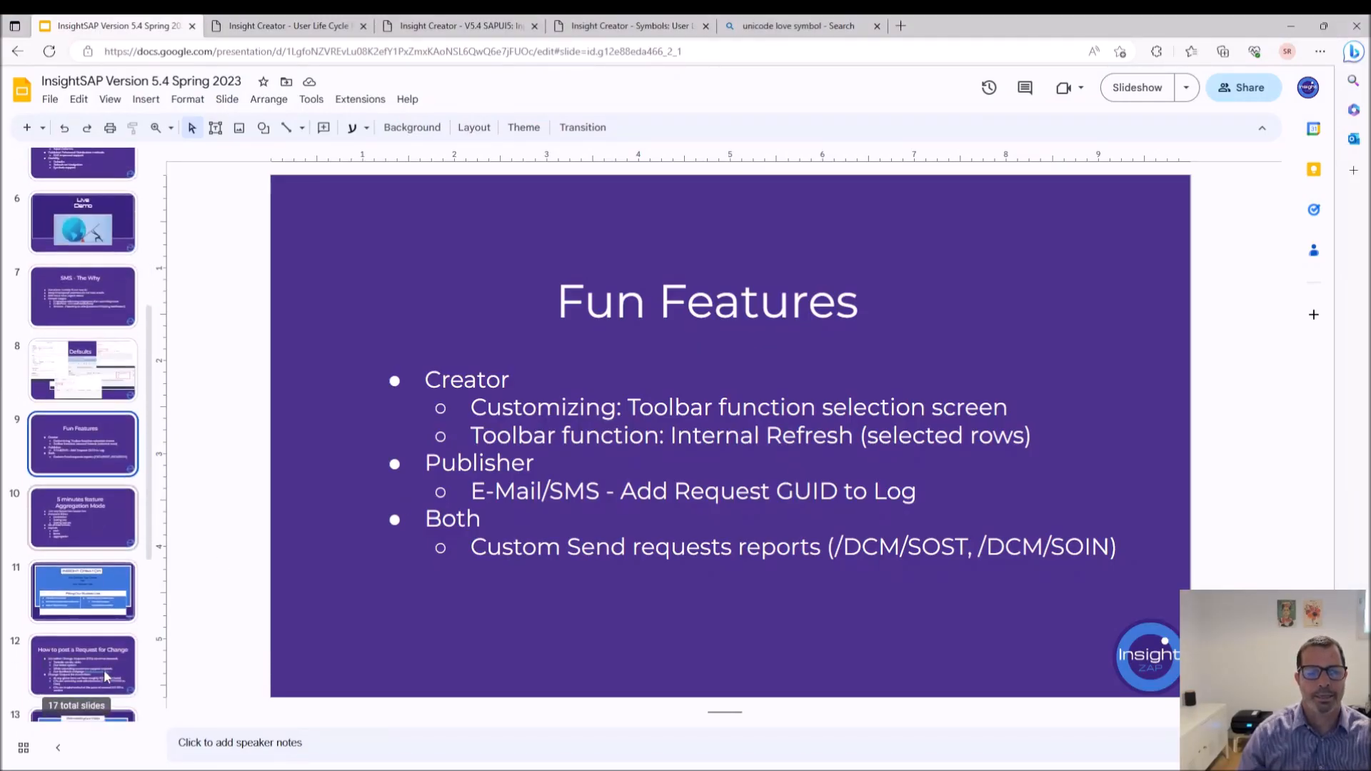
pyautogui.click(98, 516)
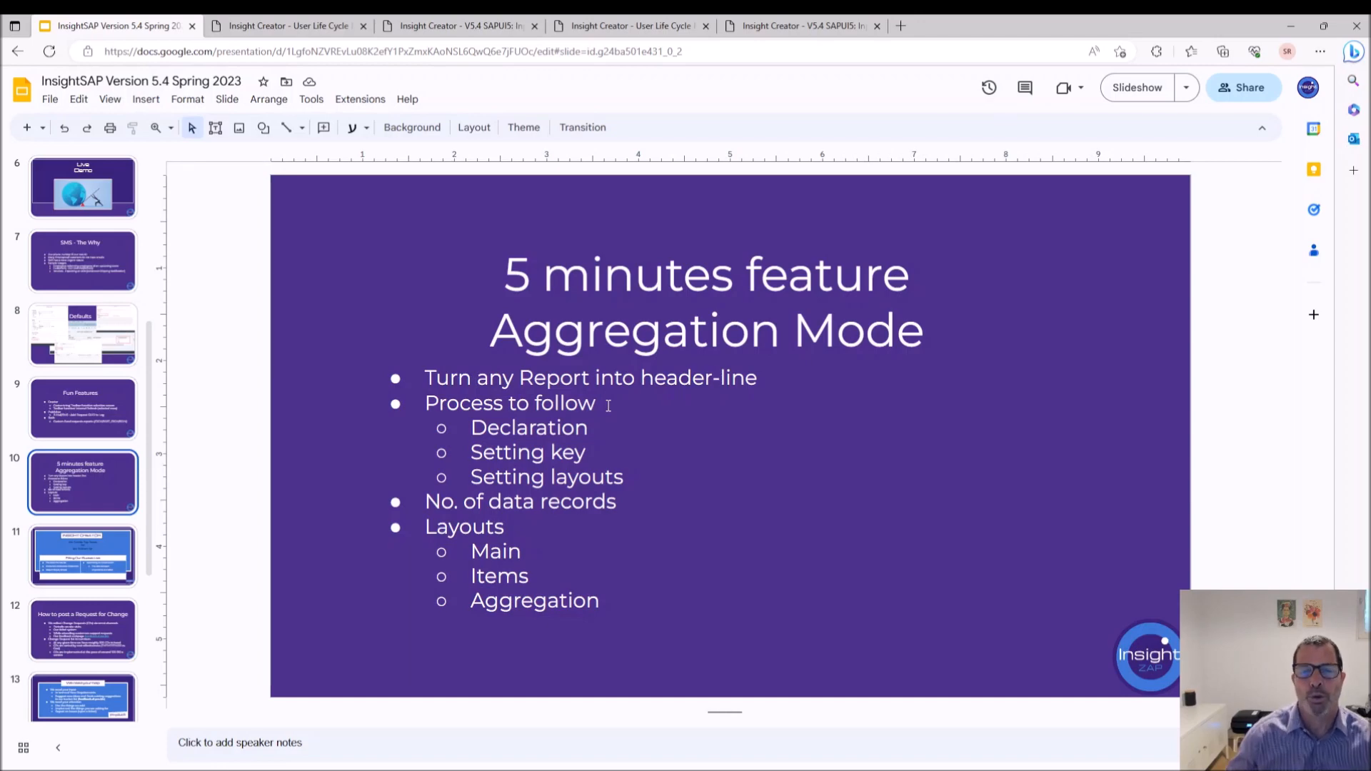
# In SAP GUI, start a new Insight Creator variant with the description Aggregation mode.
pyautogui.click(886, 768)
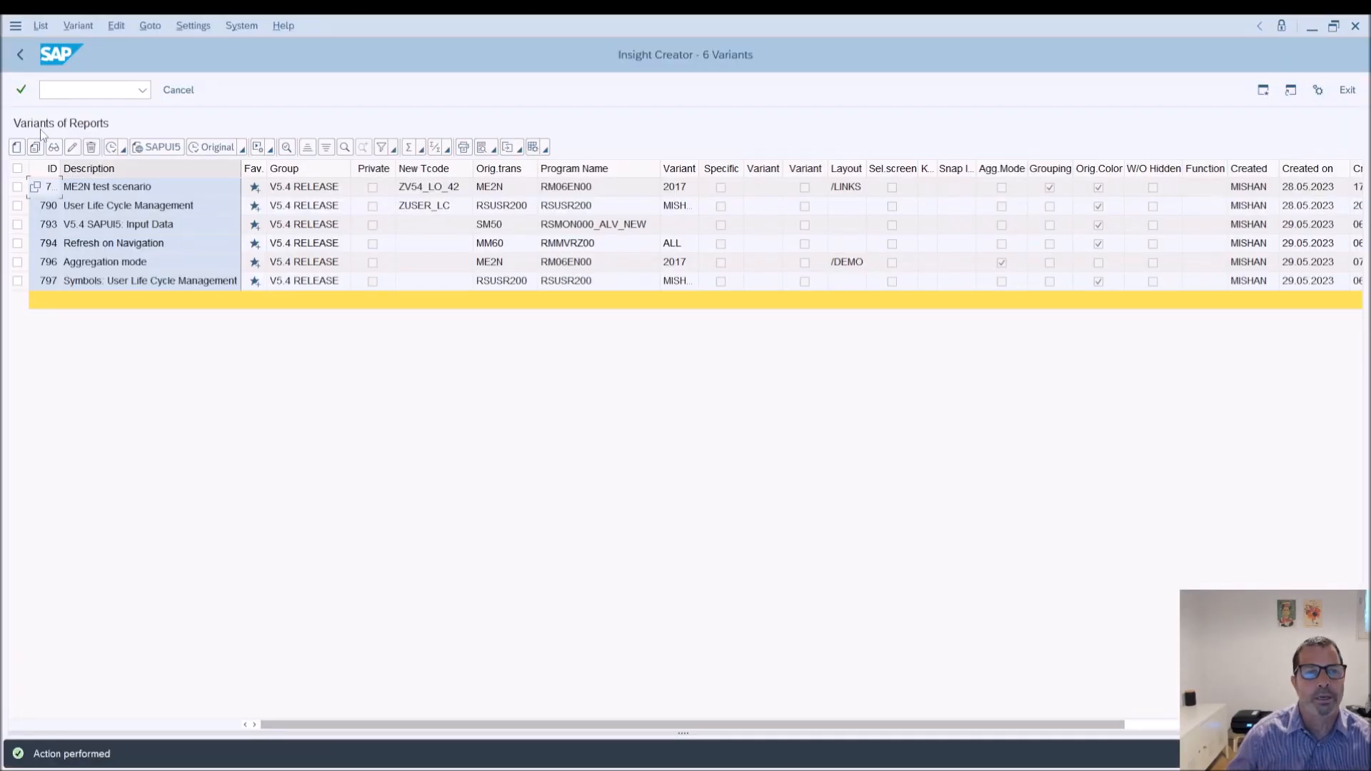
pyautogui.click(16, 147)
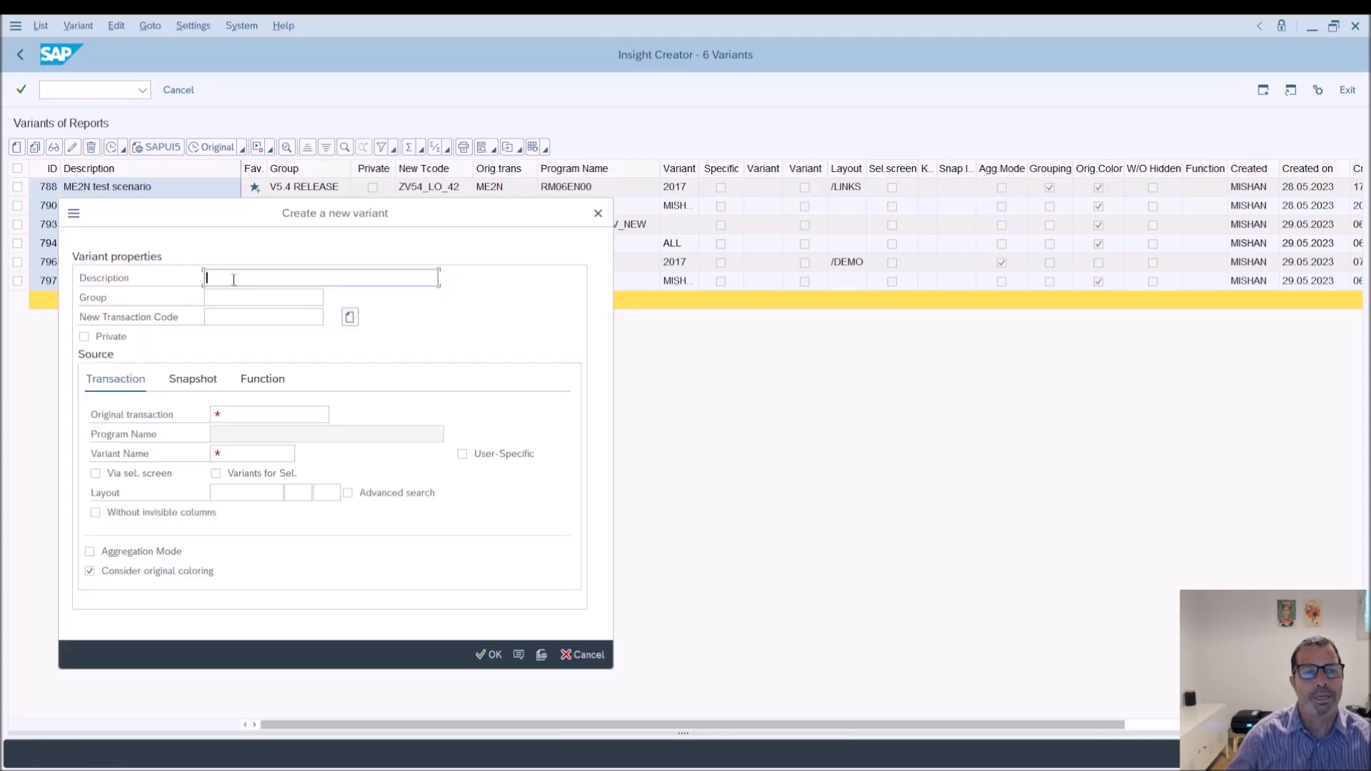
pyautogui.press('Down')
pyautogui.press('Down')
pyautogui.press('Return')
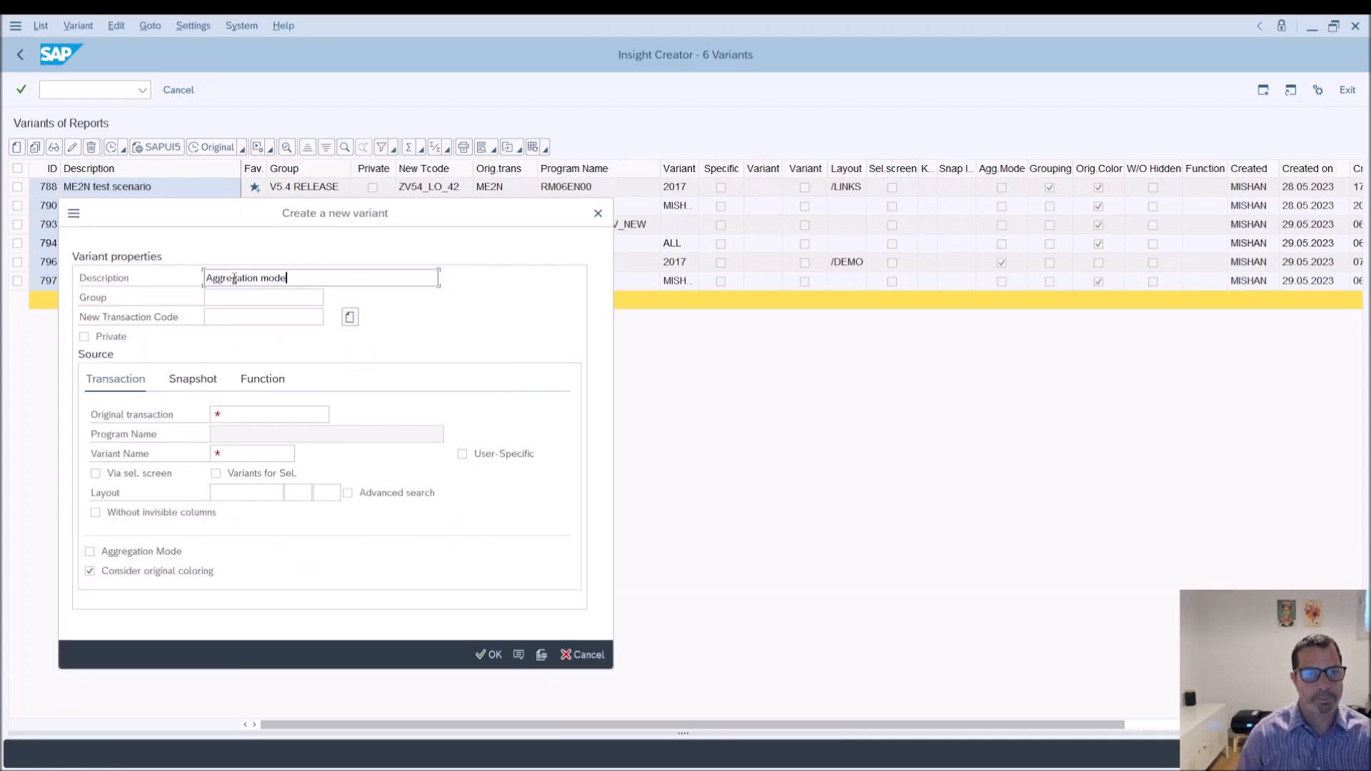
# Set the new variant's original transaction to ME2N and choose 2012 as its variant name.
pyautogui.click(214, 414)
pyautogui.write('me2n')
pyautogui.click(240, 455)
pyautogui.press('F4')
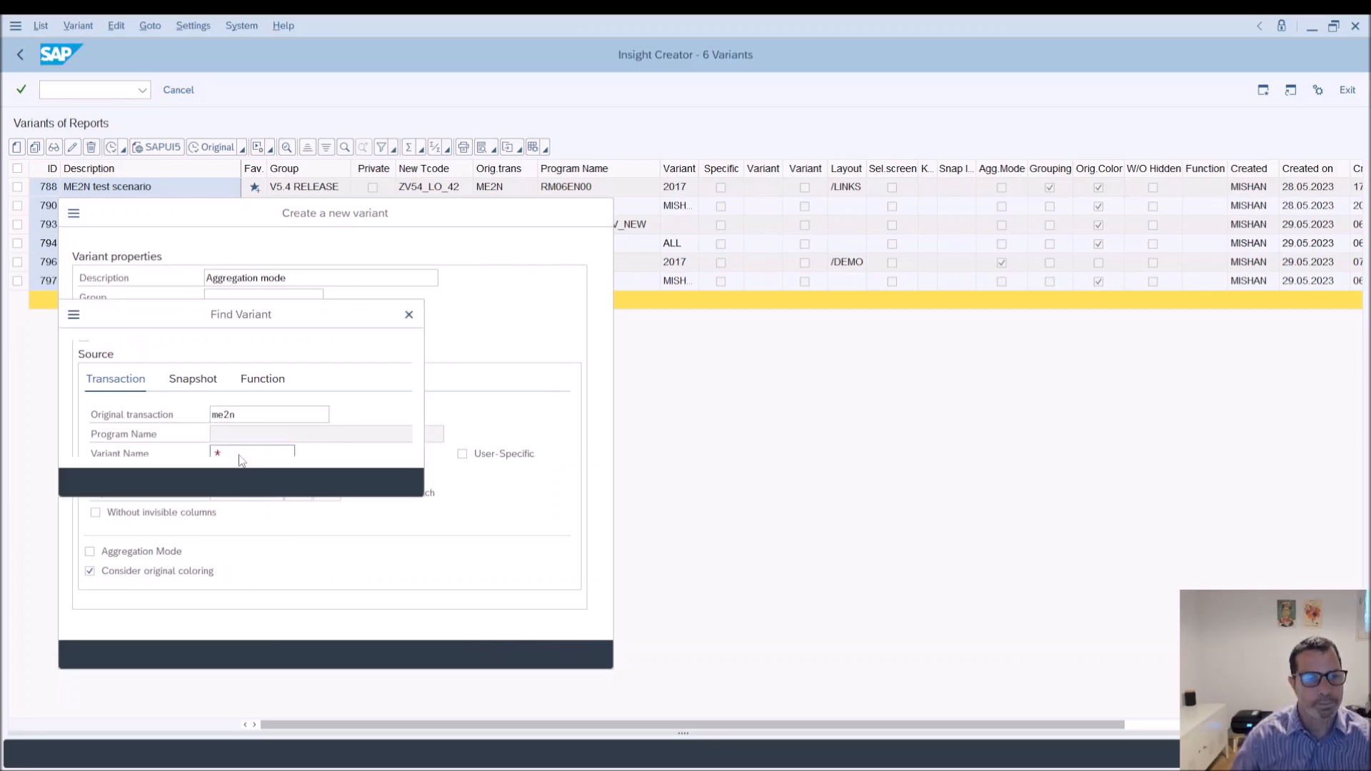
pyautogui.click(387, 484)
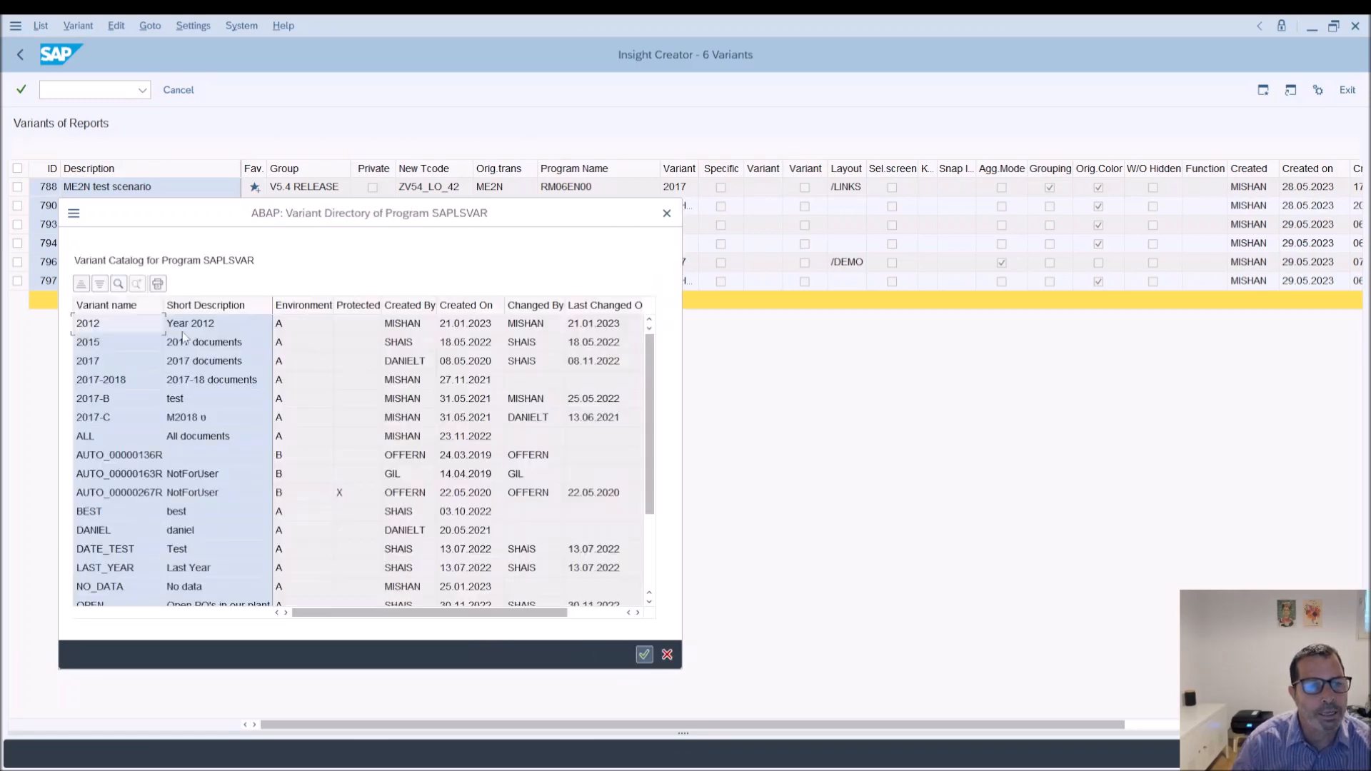
pyautogui.doubleClick(116, 333)
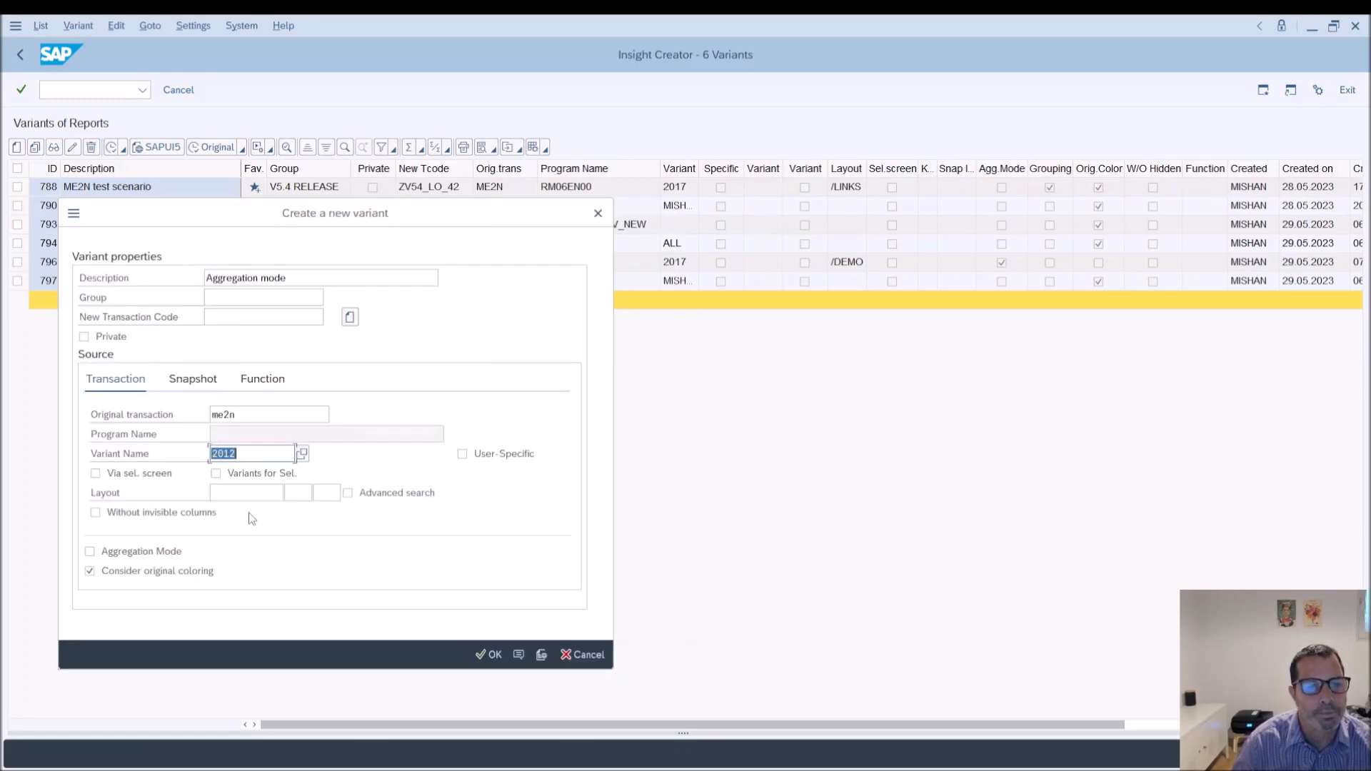
# Assign the /DEMO layout, enable Aggregation Mode, and confirm the new variant to open its report.
pyautogui.click(289, 493)
pyautogui.doubleClick(322, 524)
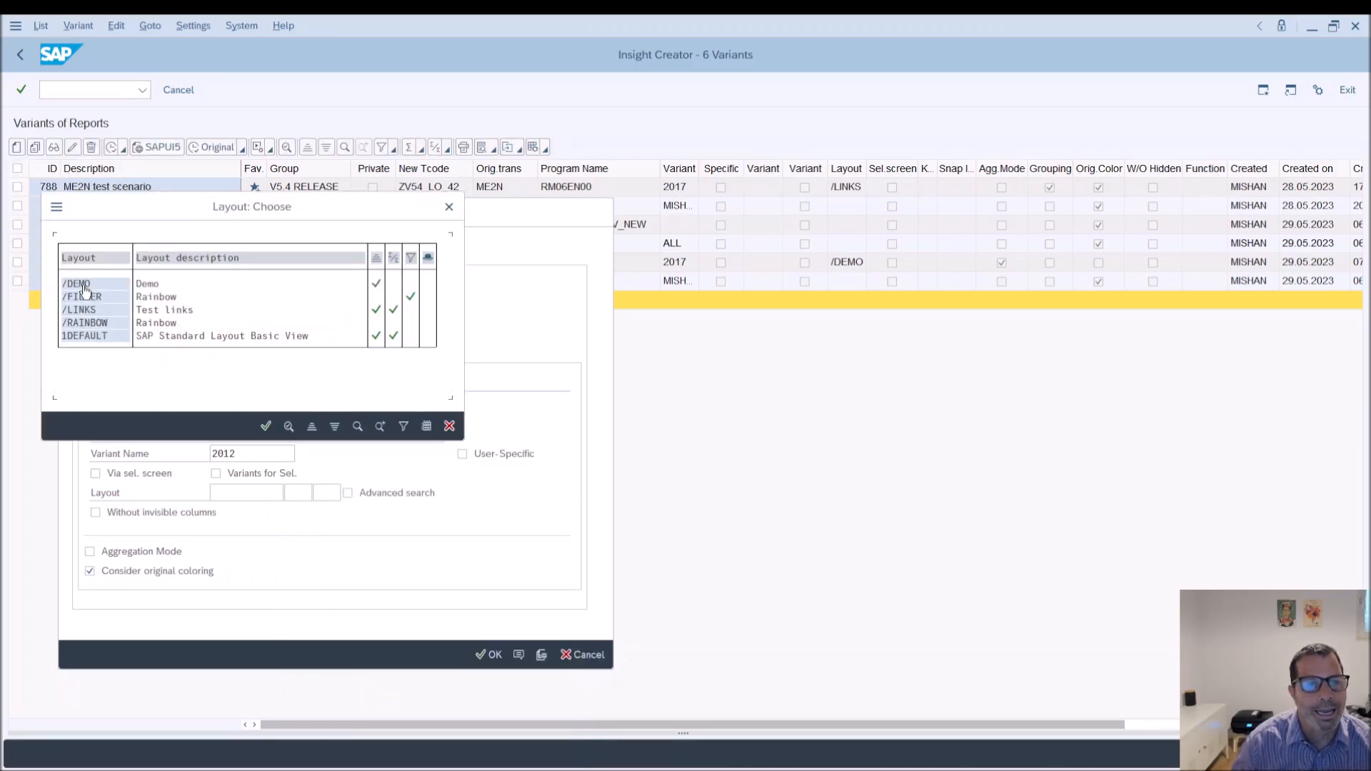
pyautogui.doubleClick(84, 290)
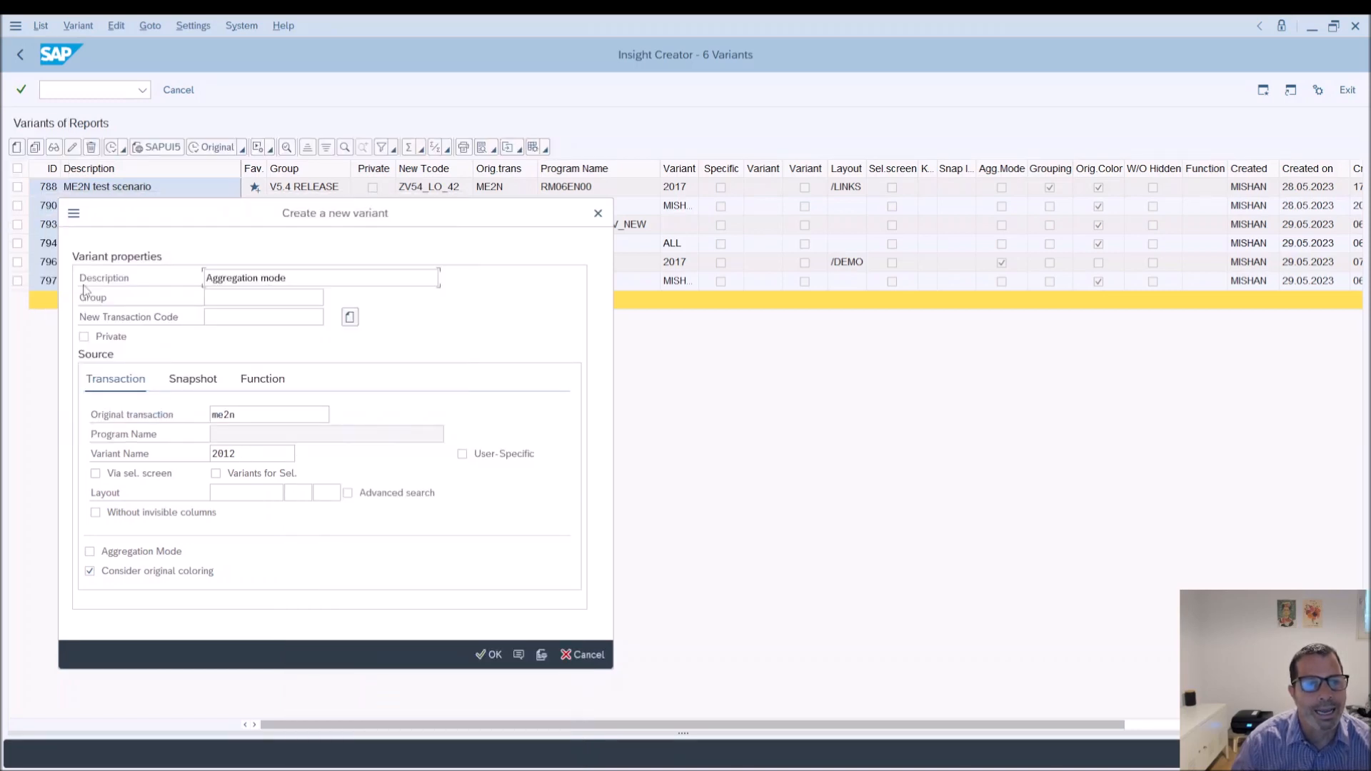
pyautogui.click(90, 554)
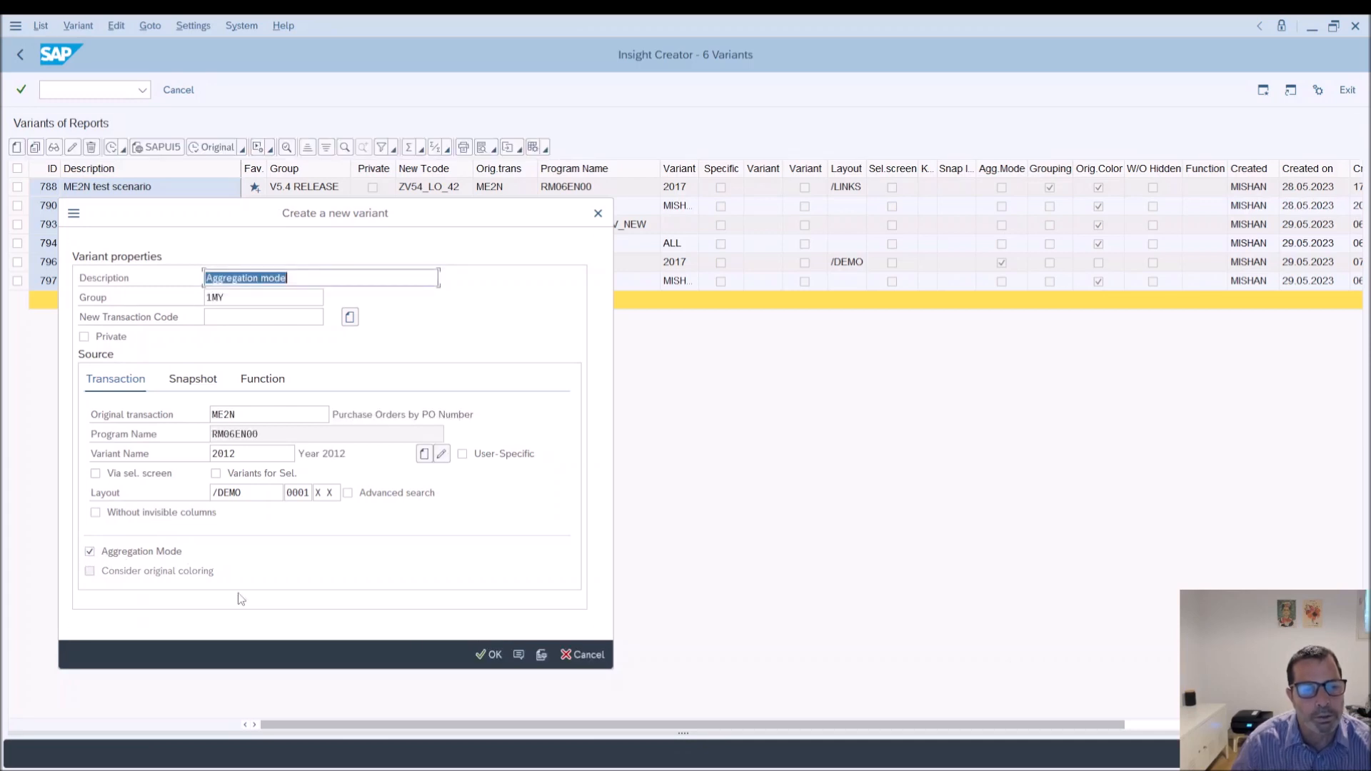
pyautogui.click(491, 655)
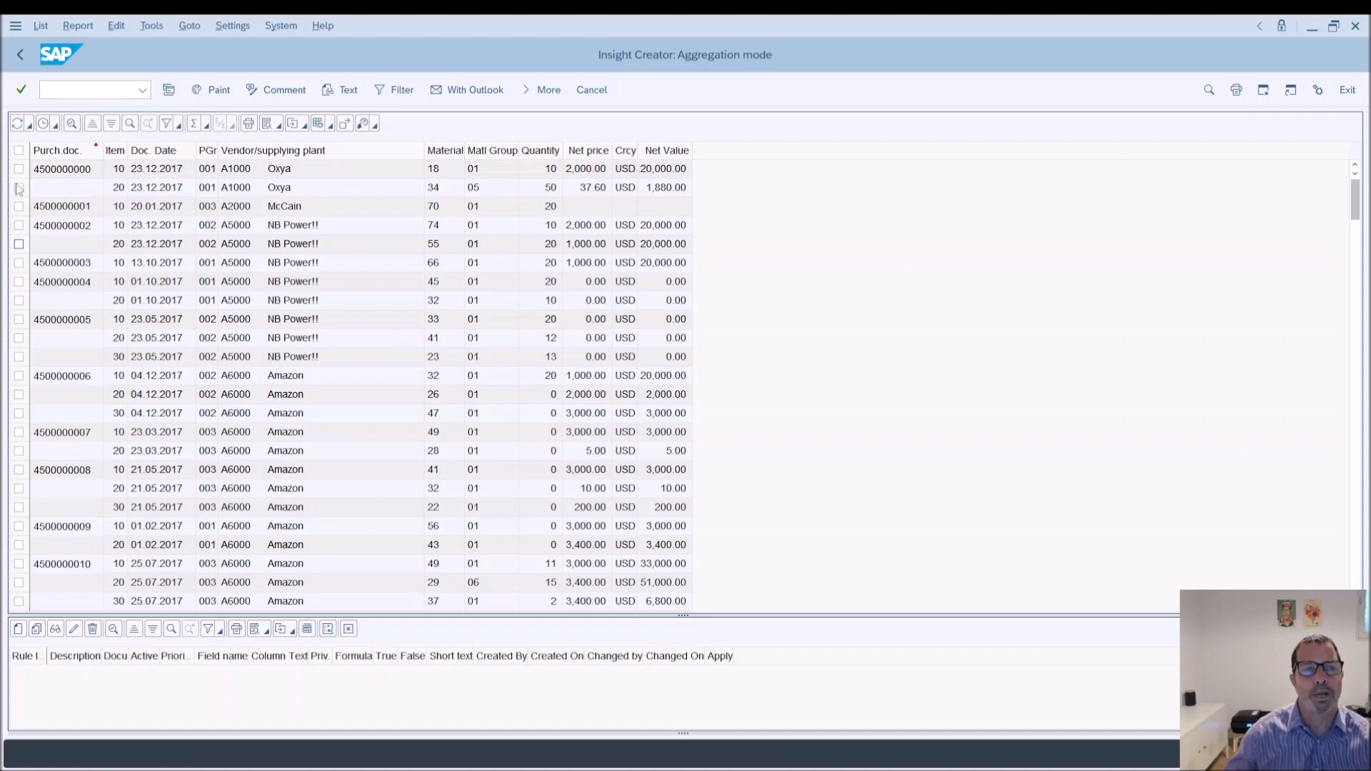
# Count the entries in the Purch.doc. column, and set the report key to Purchasing group and Vendor/supplying plant.
pyautogui.click(58, 151)
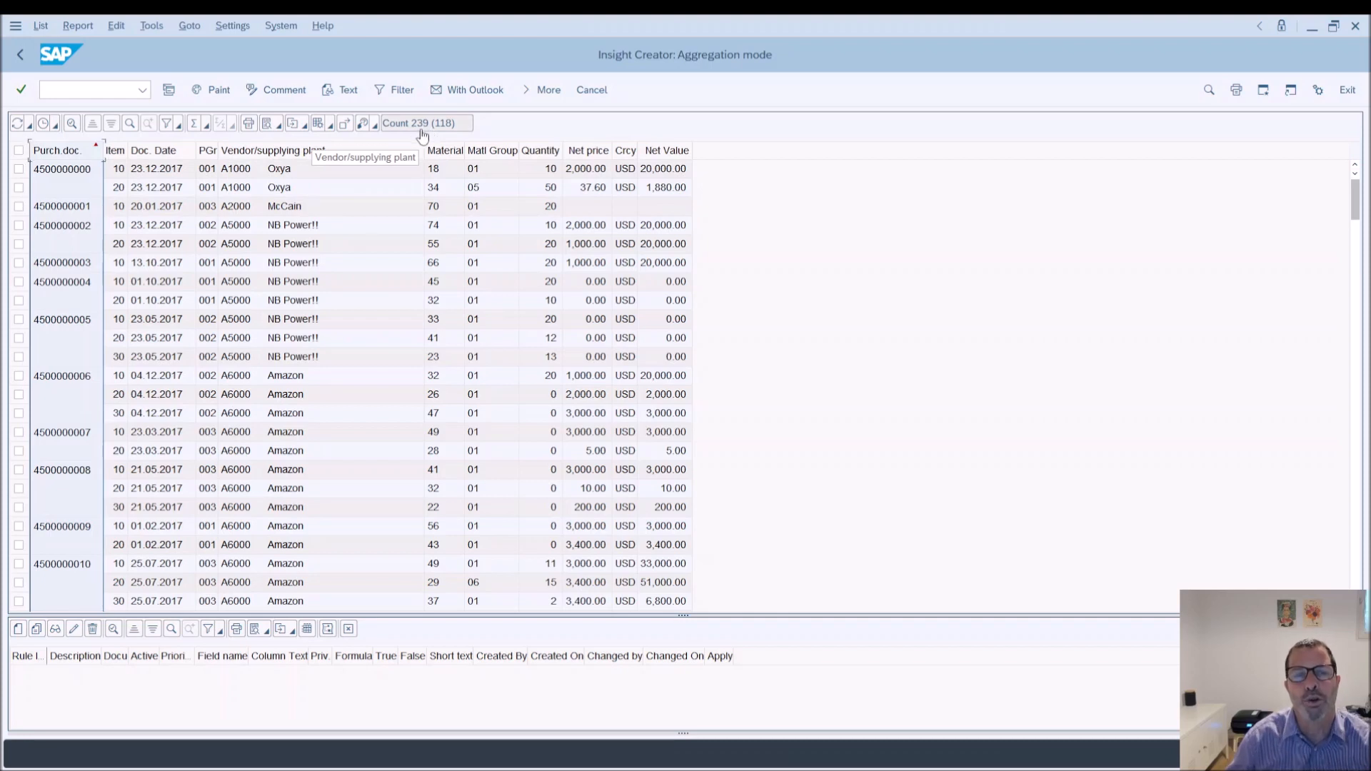
pyautogui.click(543, 90)
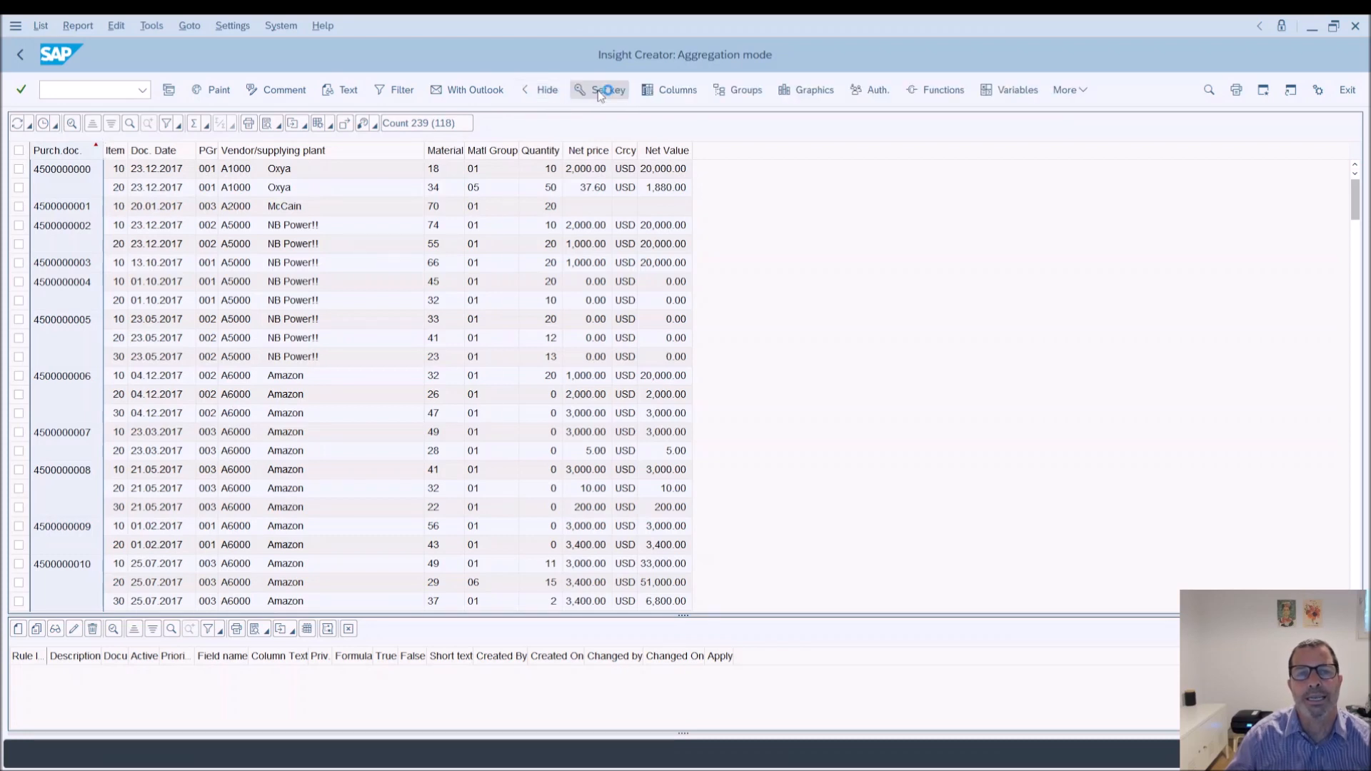
pyautogui.click(606, 90)
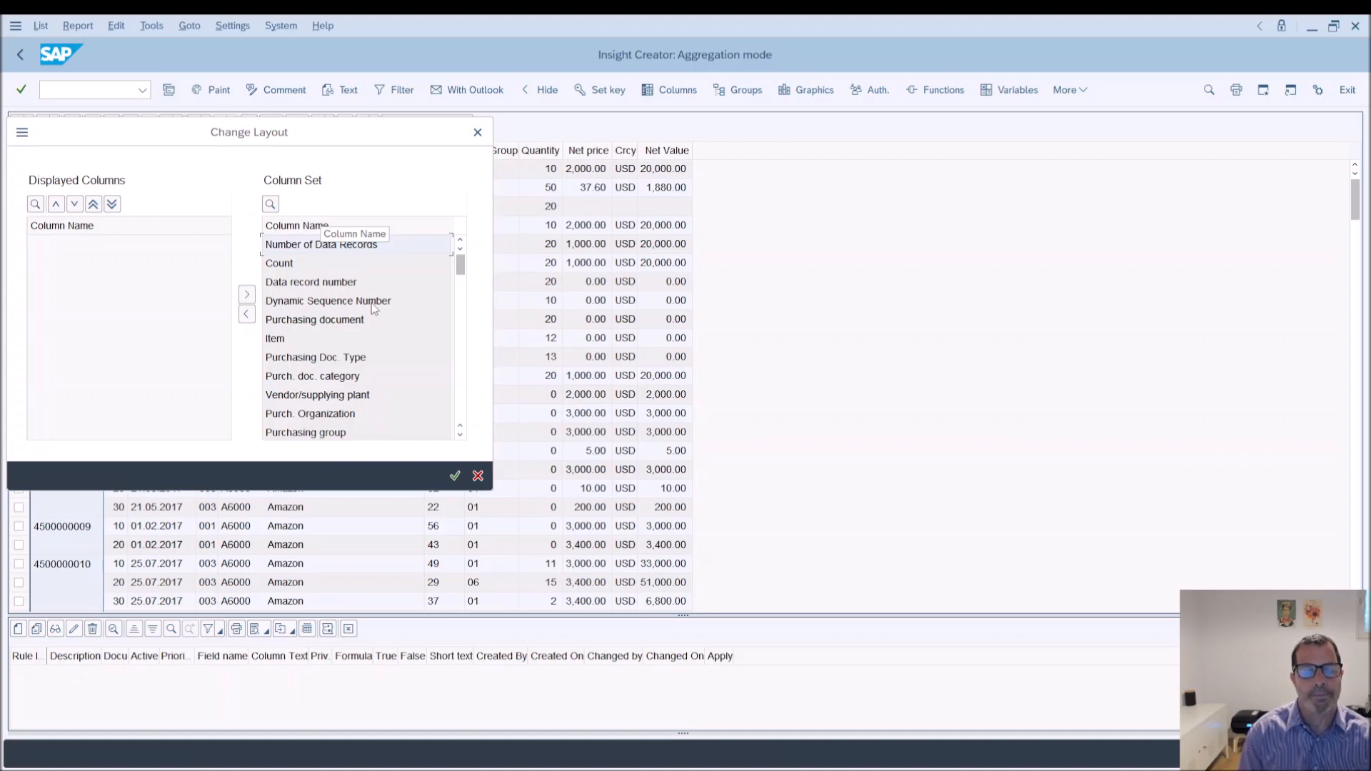
pyautogui.scroll(-3, 359, 402)
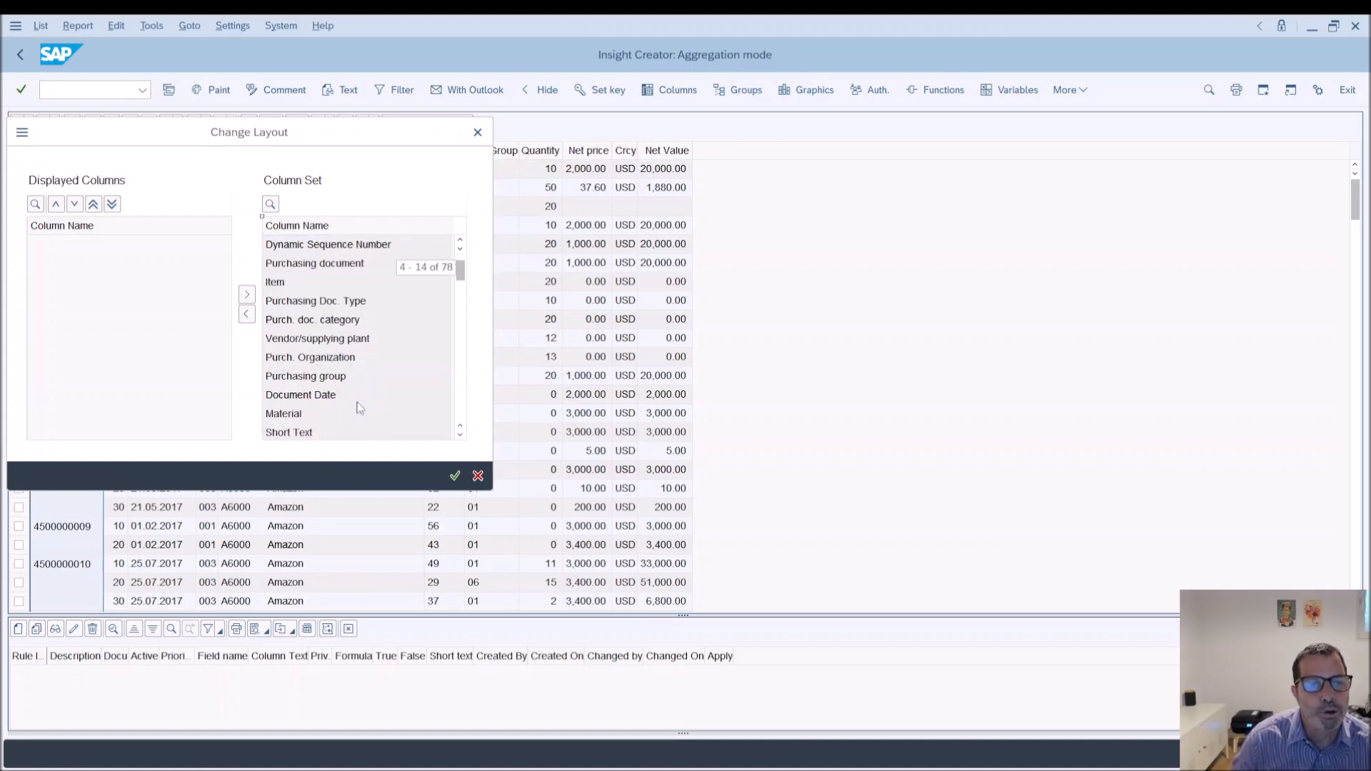
pyautogui.doubleClick(315, 378)
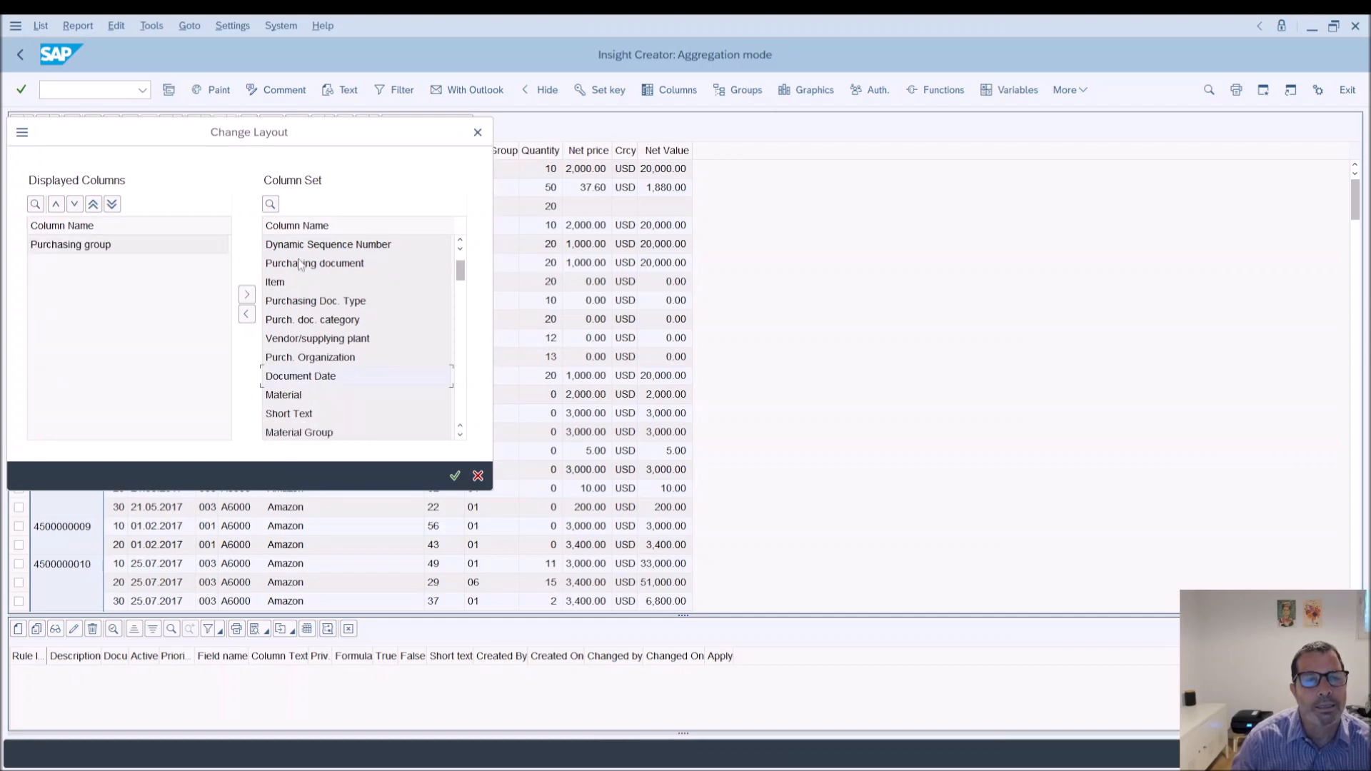
pyautogui.click(314, 225)
pyautogui.moveTo(460, 276); pyautogui.dragTo(469, 432)
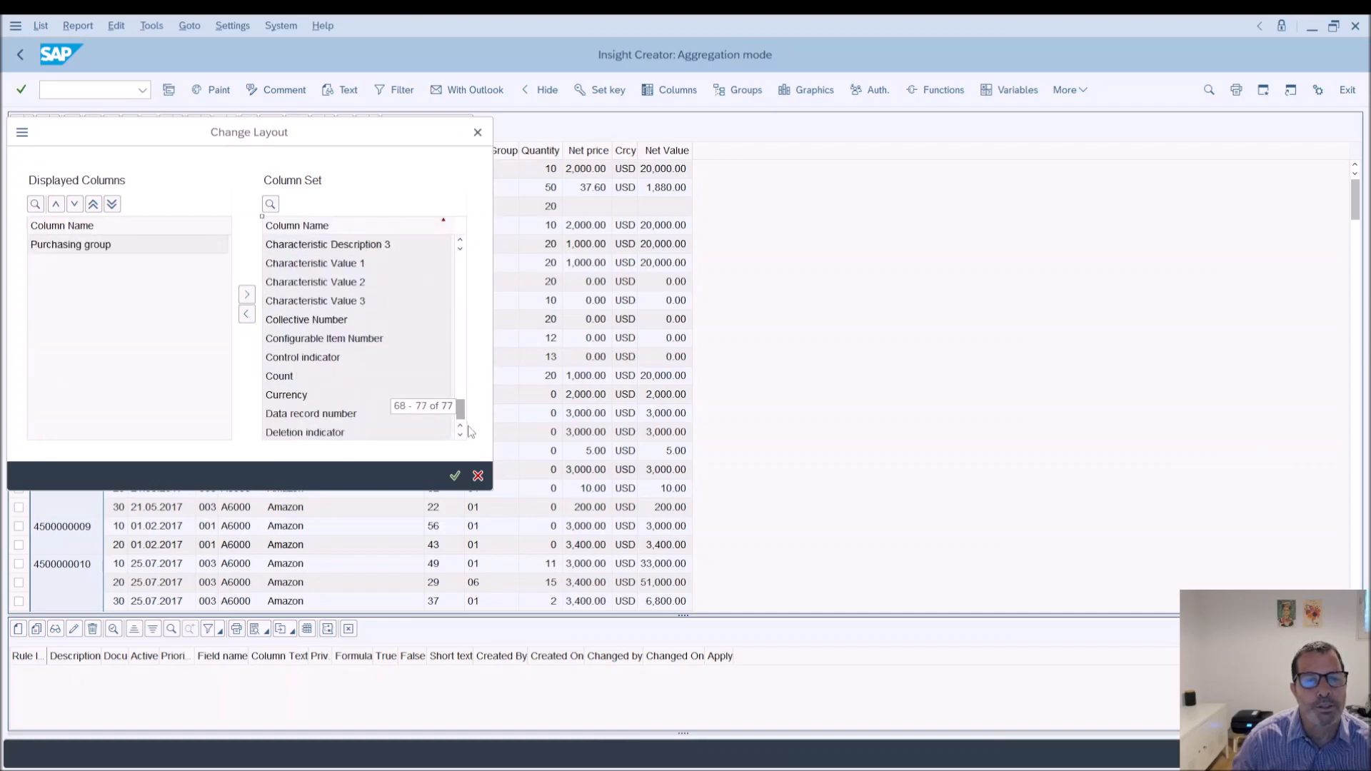
pyautogui.doubleClick(303, 430)
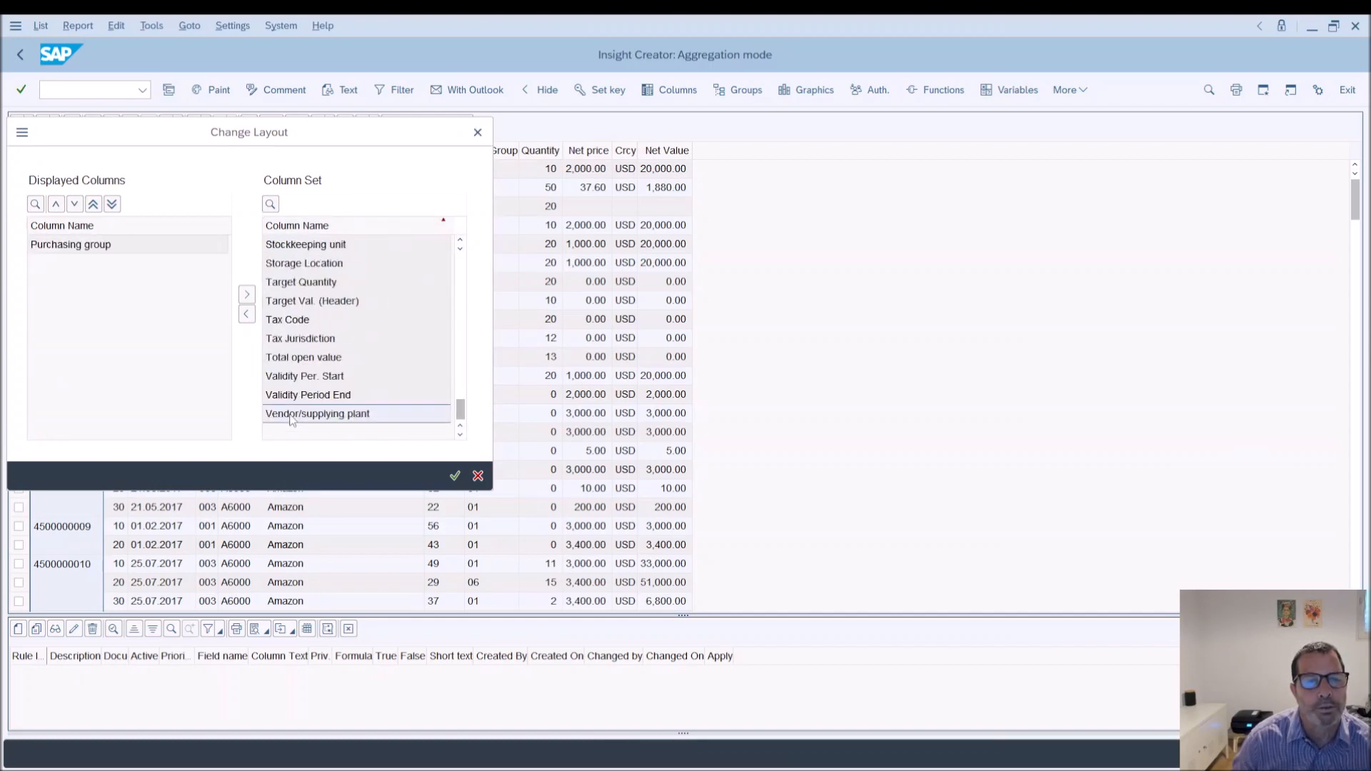
pyautogui.click(450, 476)
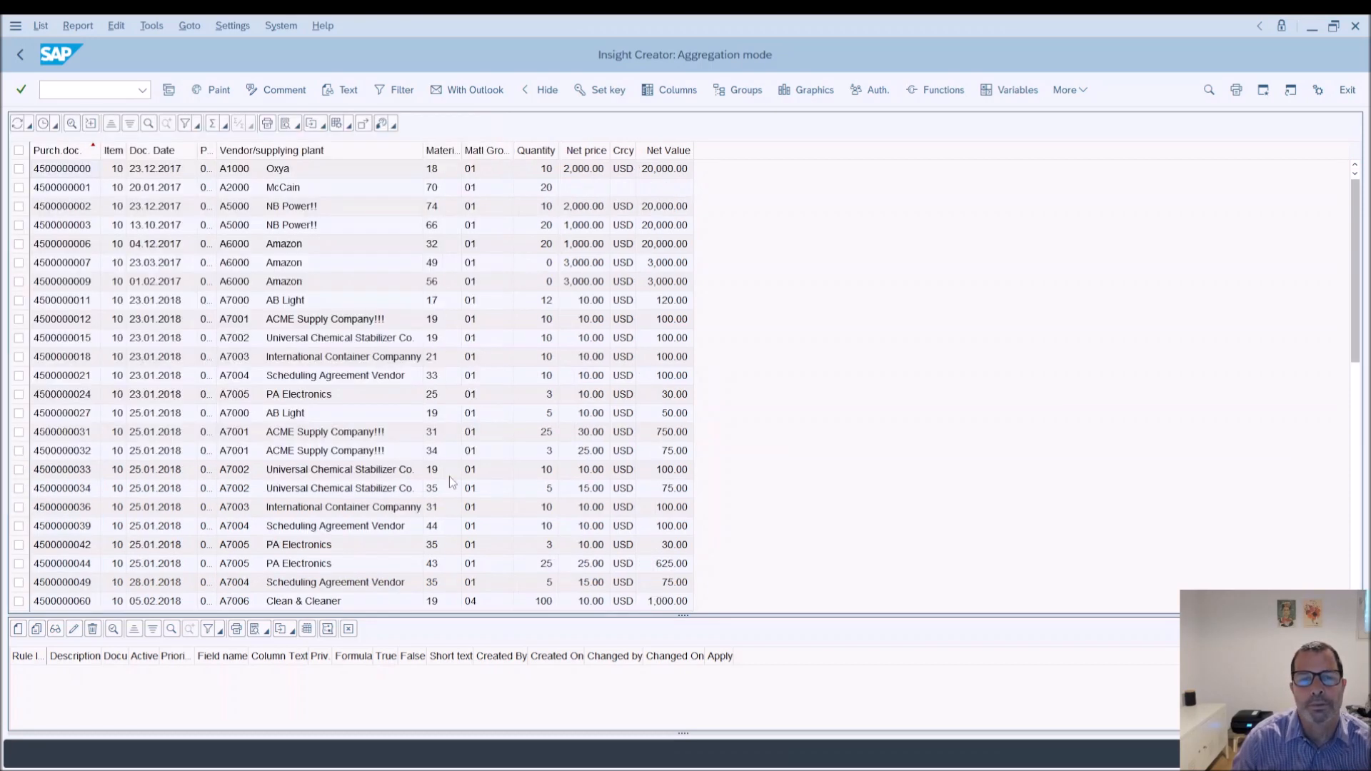
# Add the Number of Data Records field to the aggregated report's layout and make it the first displayed column.
pyautogui.scroll(-1, 451, 482)
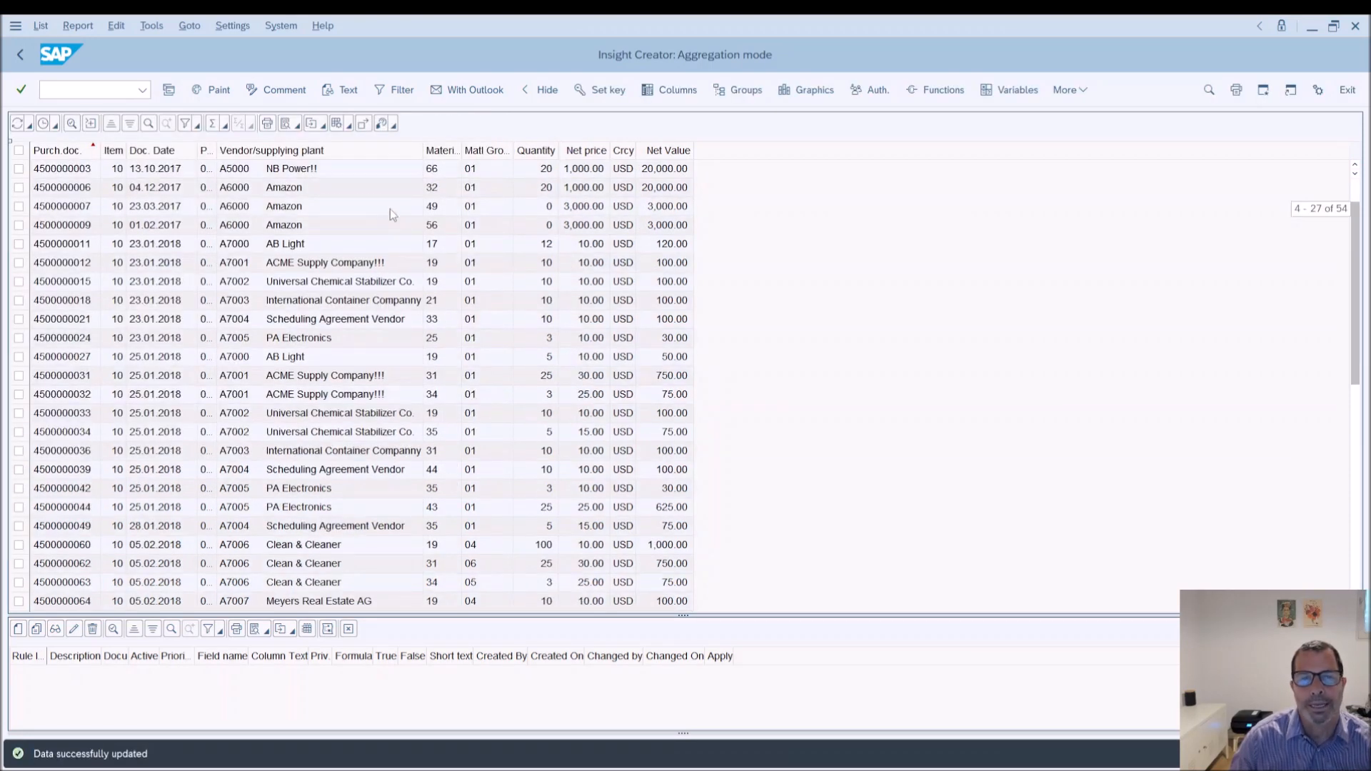
pyautogui.click(373, 153)
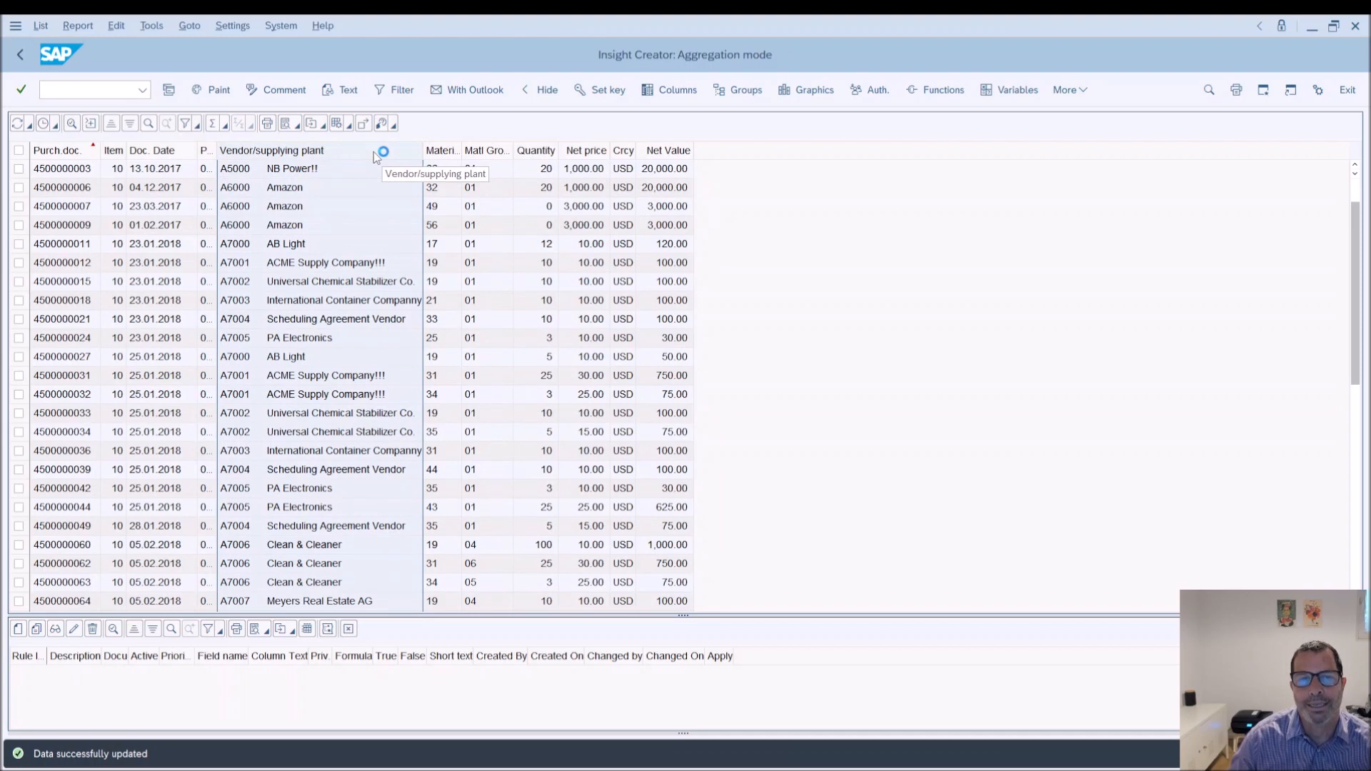
pyautogui.rightClick(375, 156)
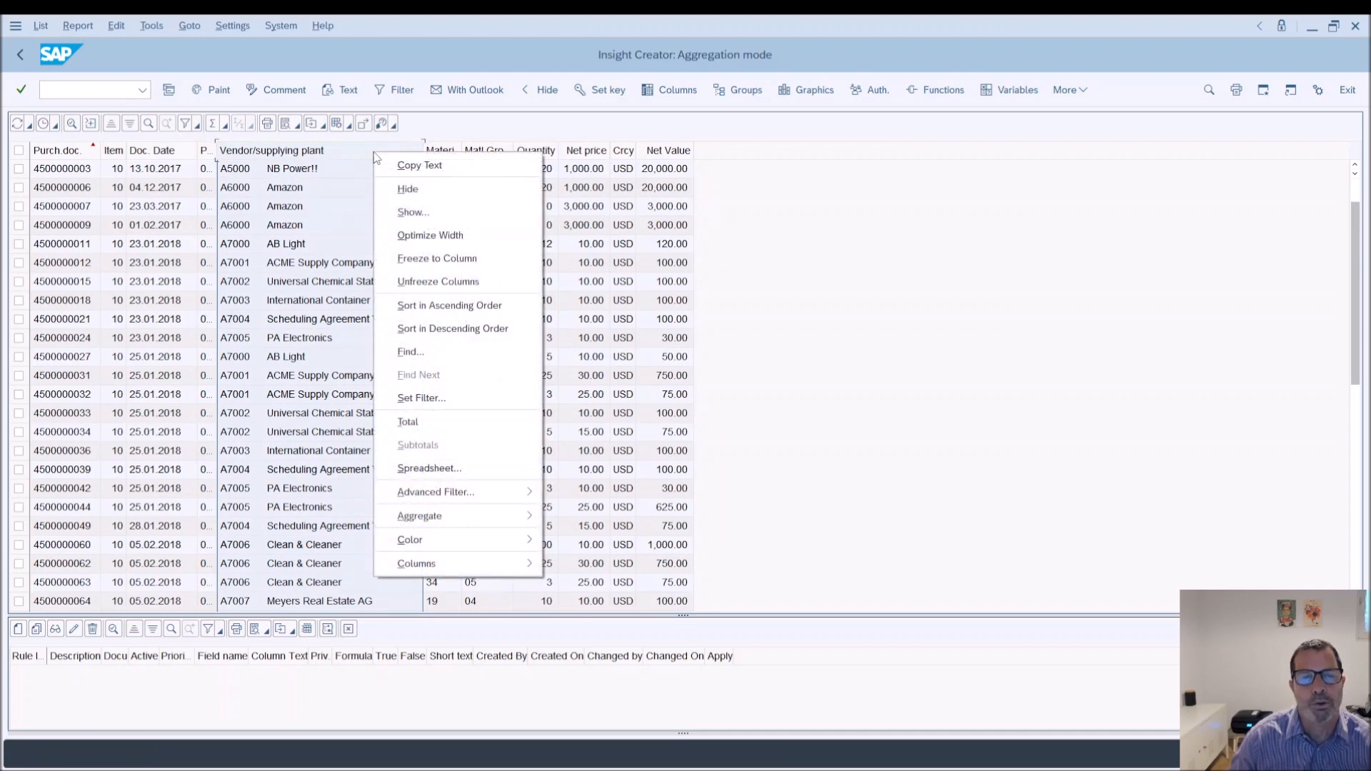
pyautogui.click(408, 211)
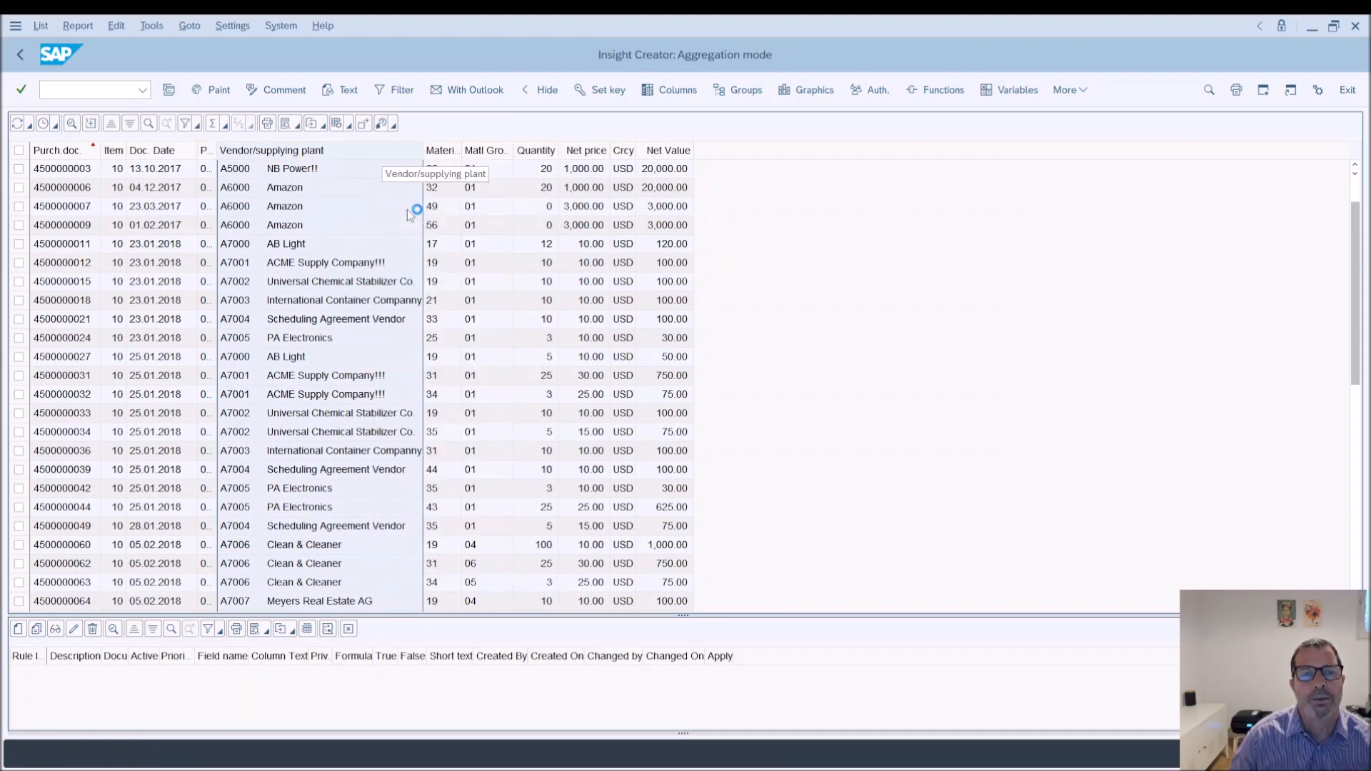
pyautogui.moveTo(470, 331); pyautogui.dragTo(470, 536)
pyautogui.doubleClick(311, 512)
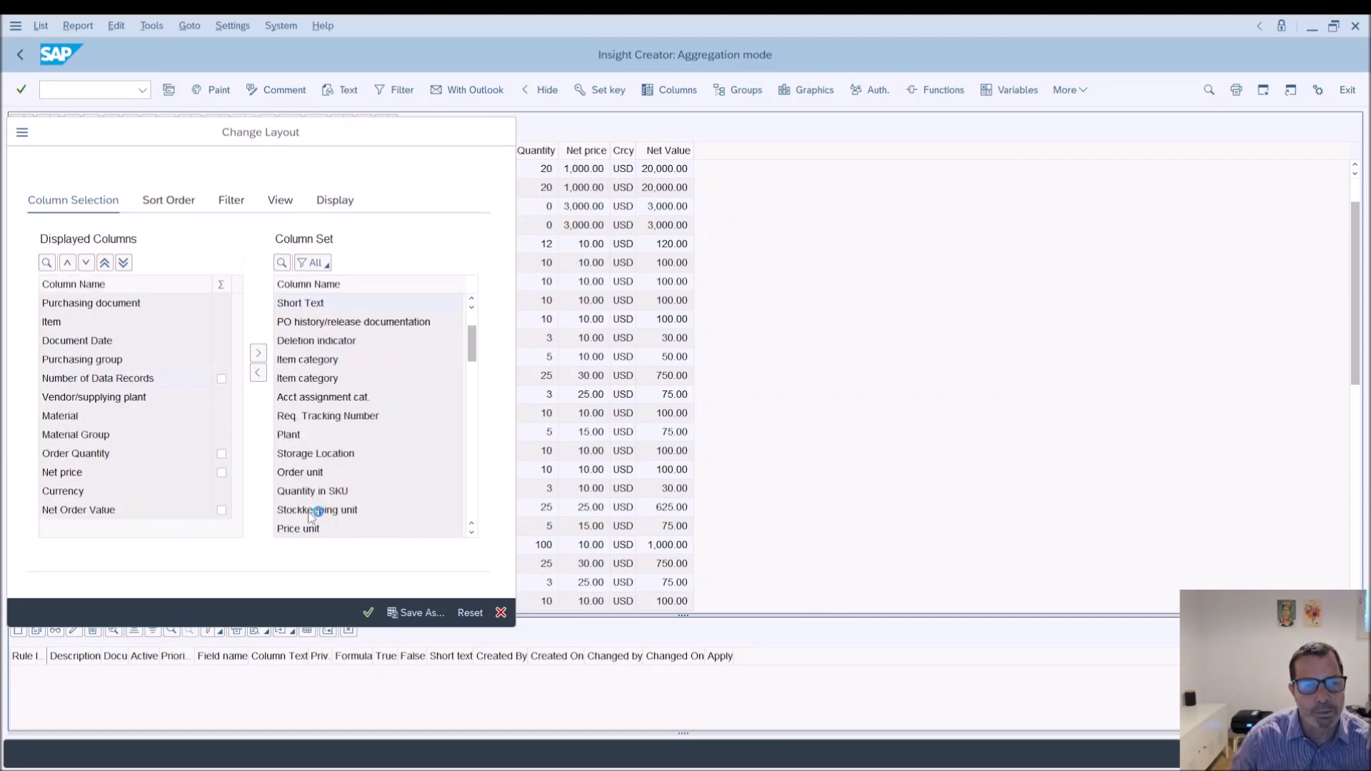
pyautogui.click(105, 263)
pyautogui.click(369, 613)
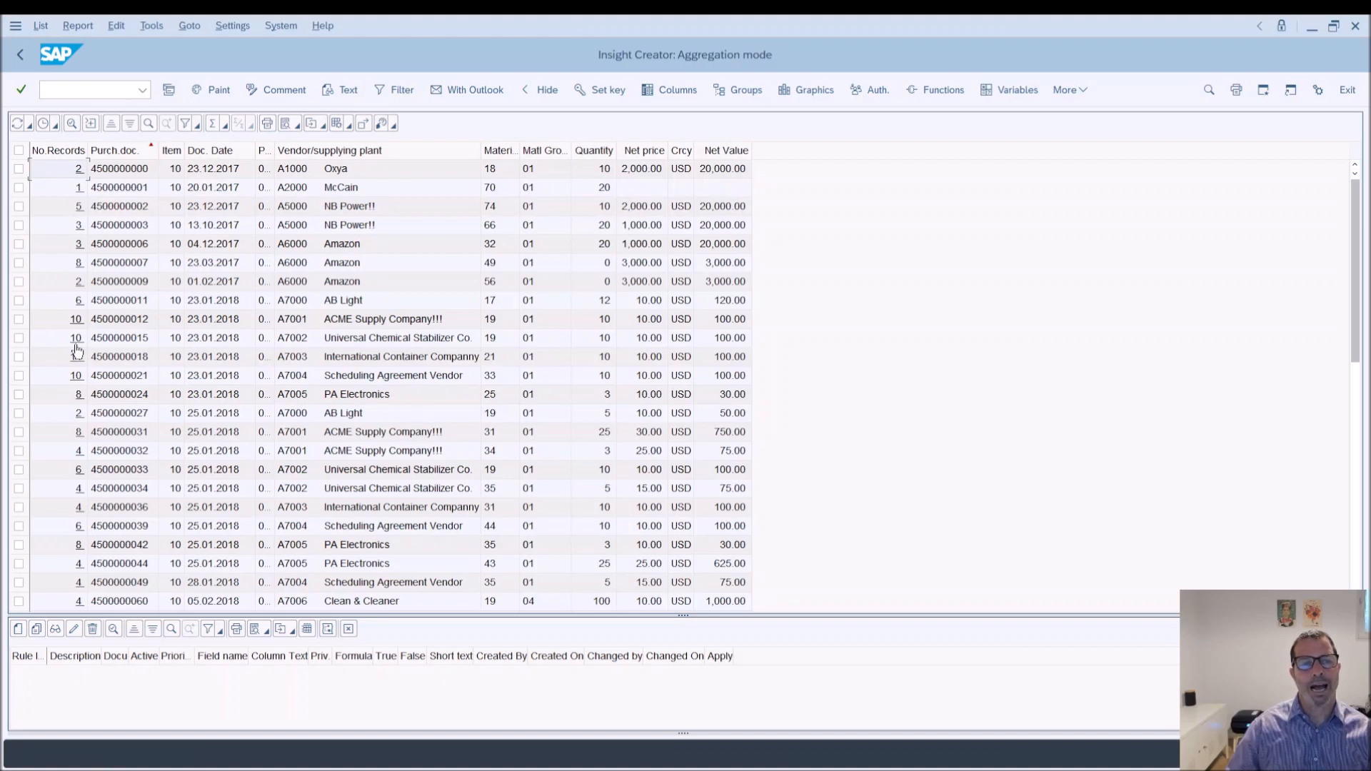
# Add the text column for the purchasing group and hide the Purch. group code column.
pyautogui.click(19, 320)
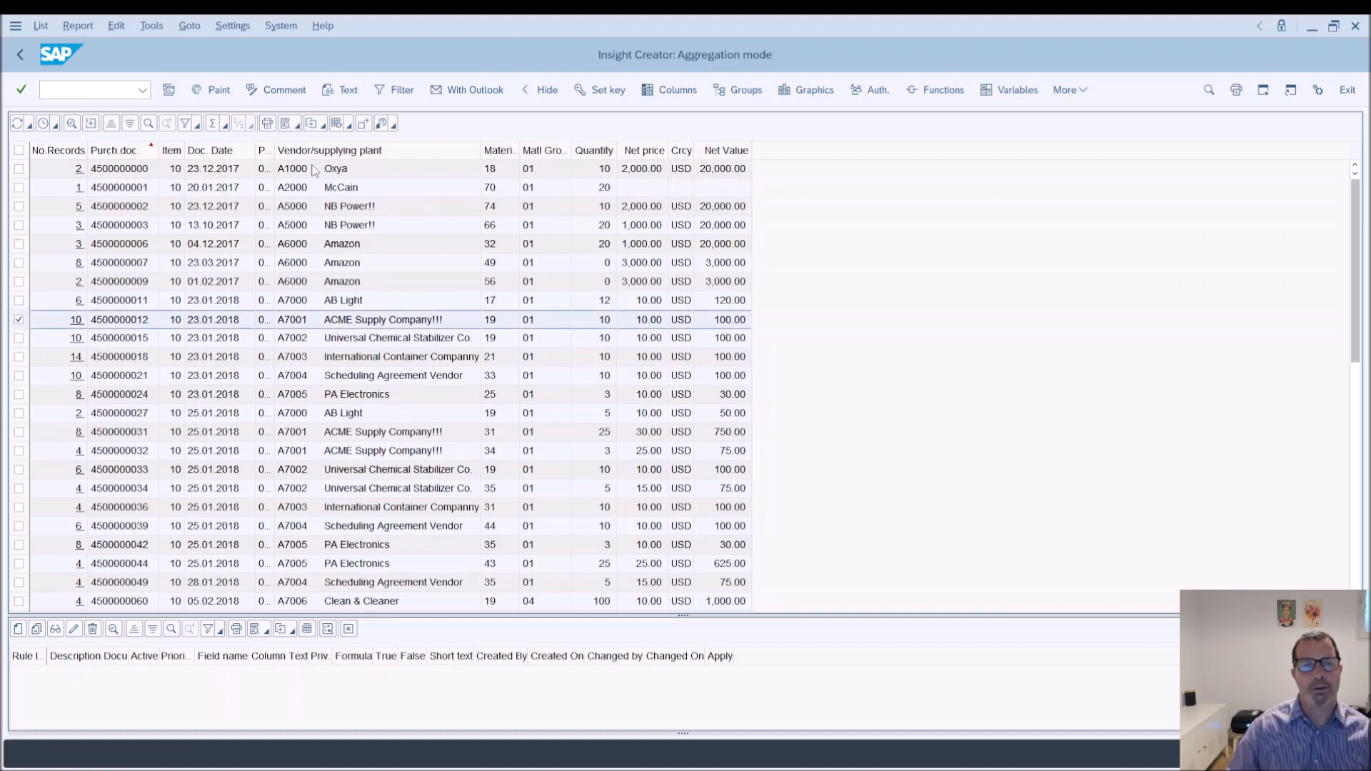
pyautogui.doubleClick(275, 151)
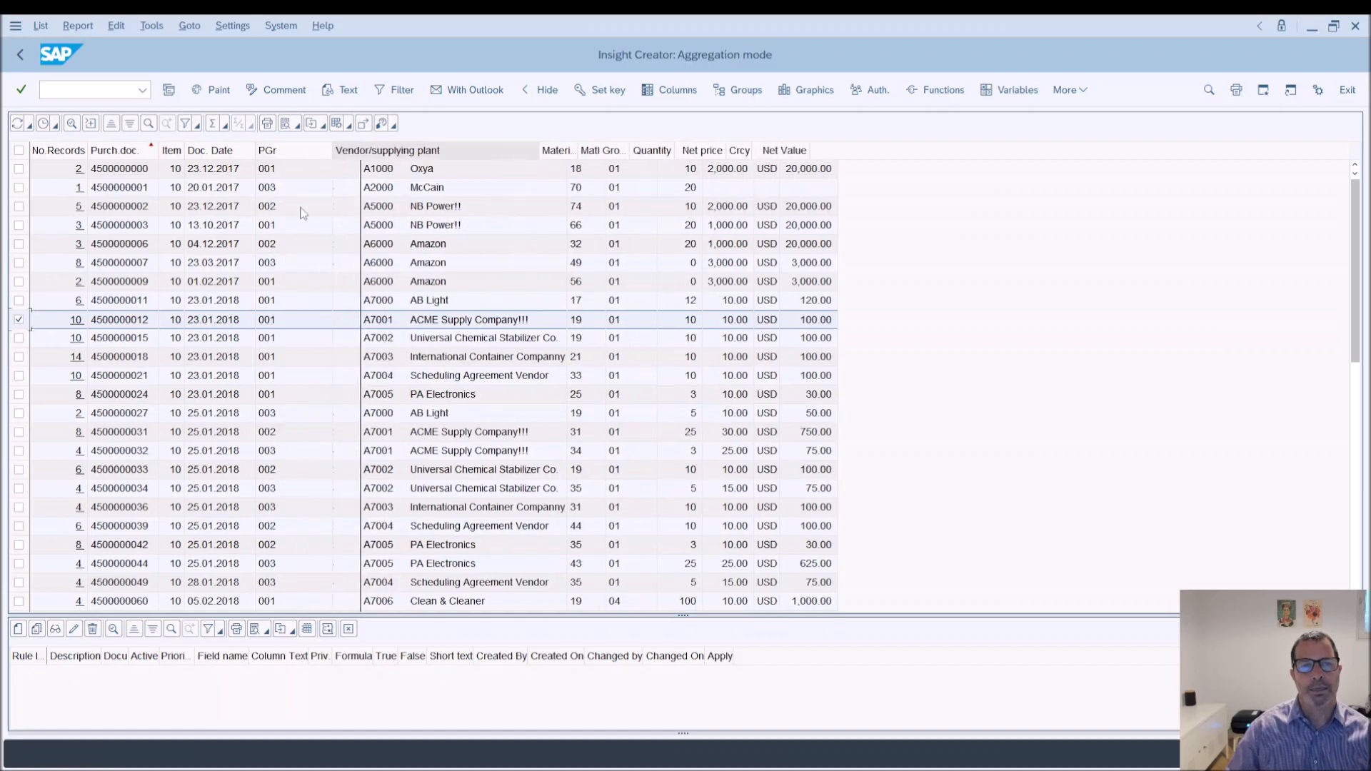
pyautogui.click(296, 152)
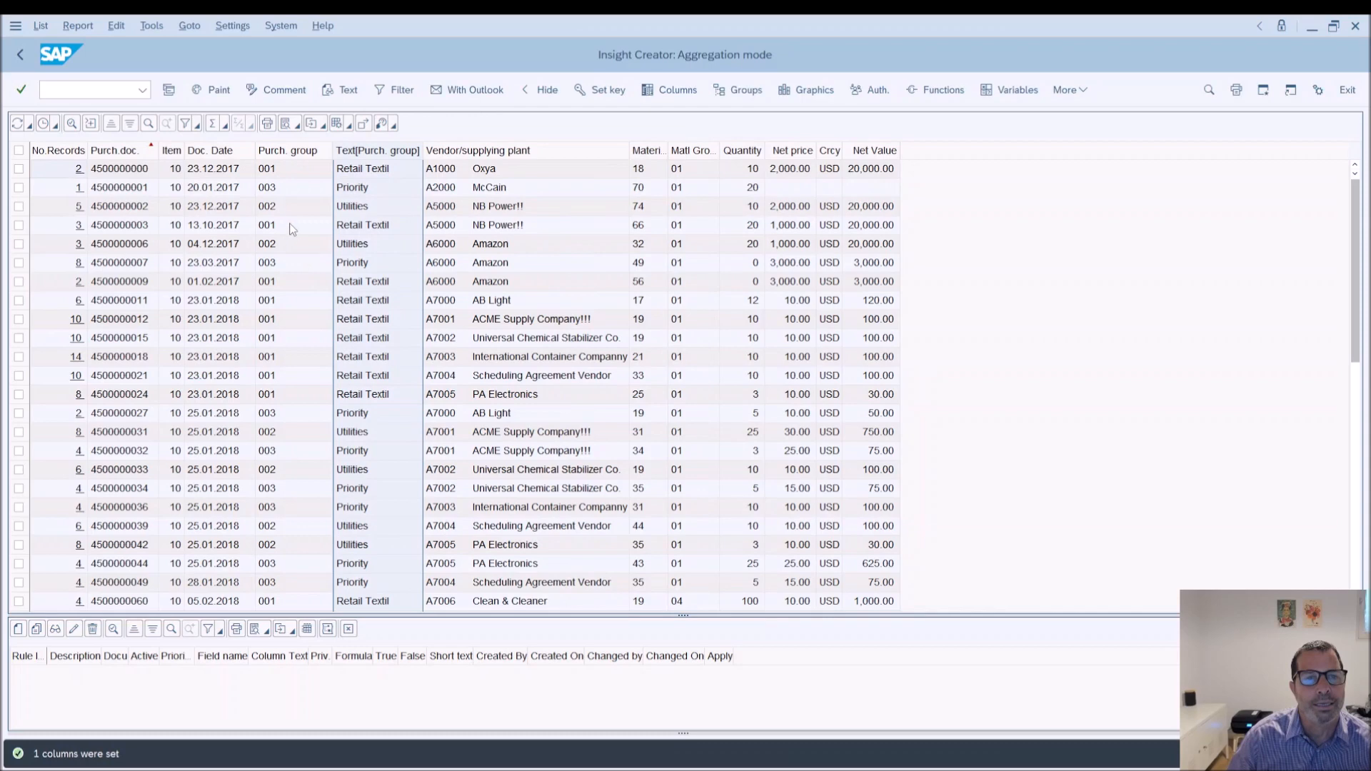
pyautogui.rightClick(284, 156)
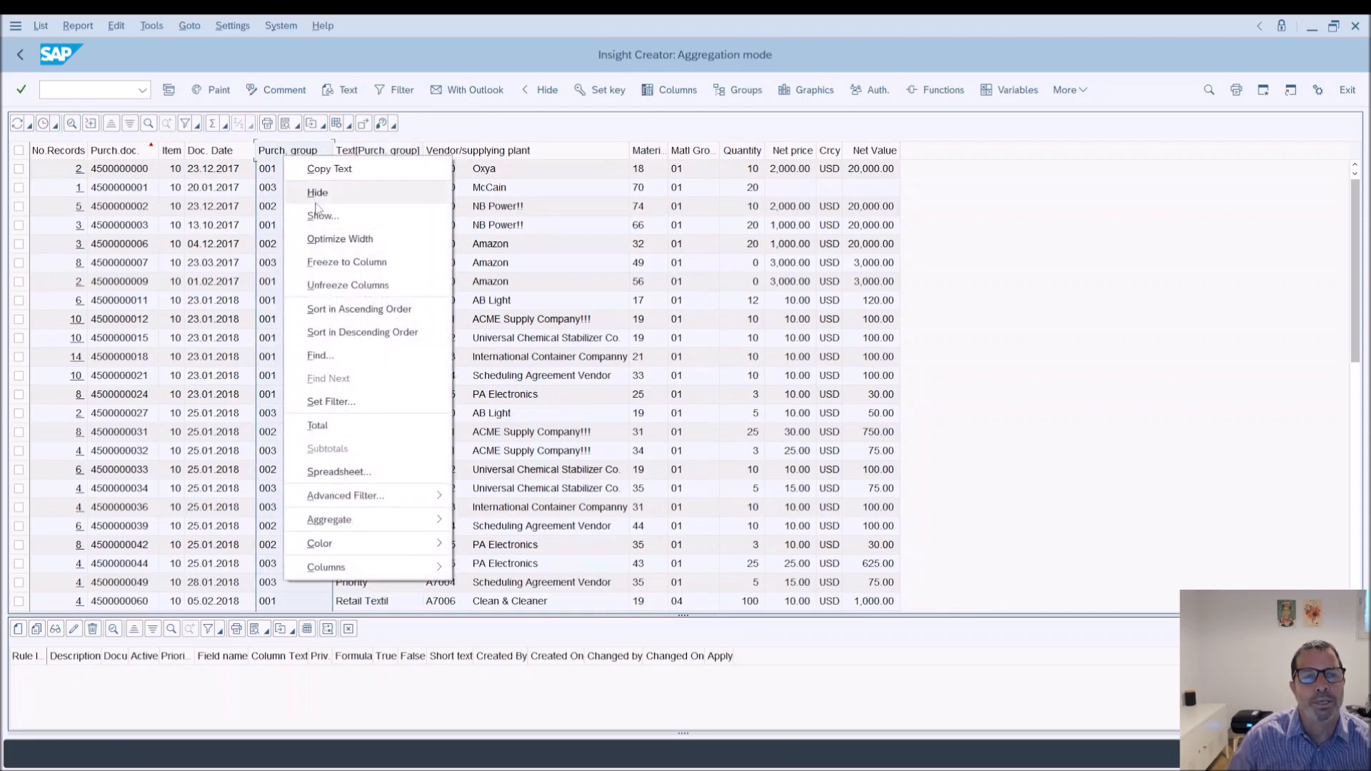
pyautogui.click(317, 191)
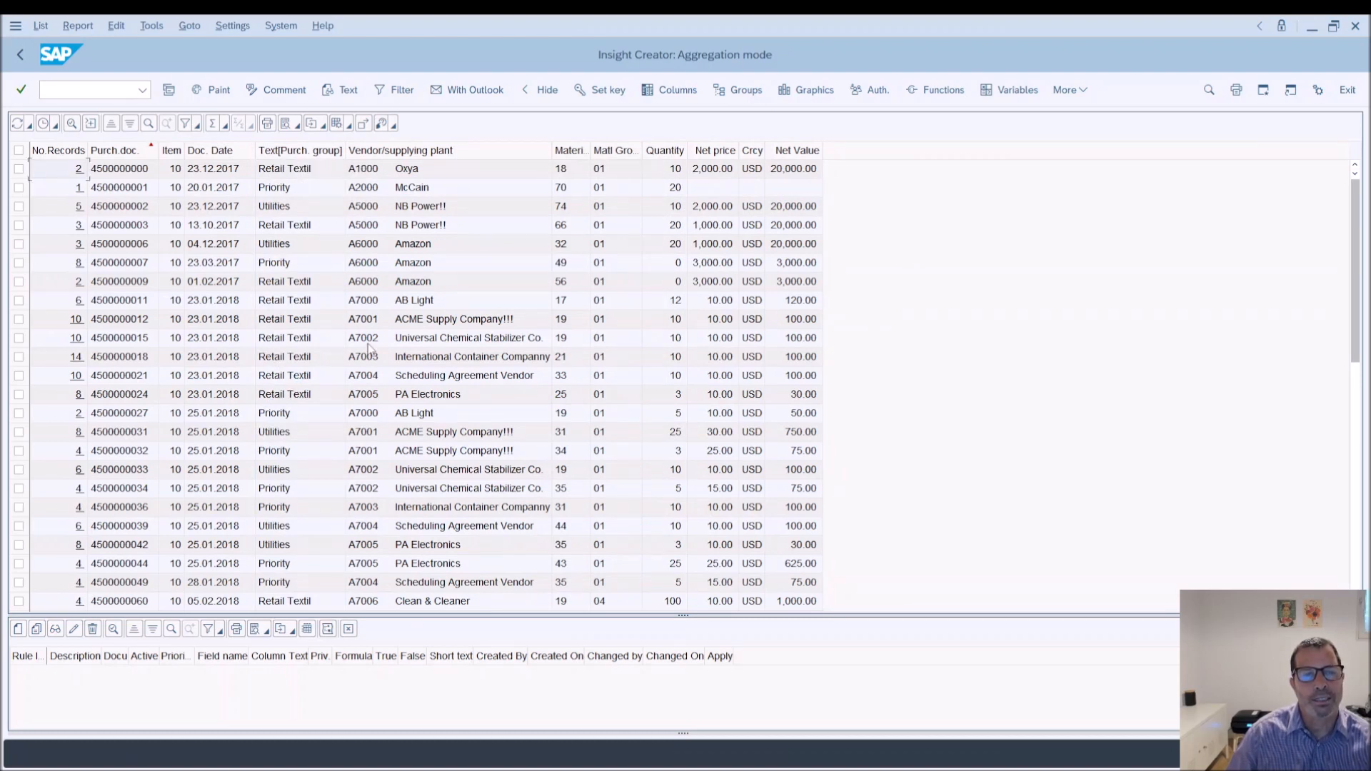
# Expand the first Universal Chemical Stabilizer Co. row, save the detail layout as default /default_det named default_details, and return to the aggregated list.
pyautogui.click(19, 339)
pyautogui.click(77, 342)
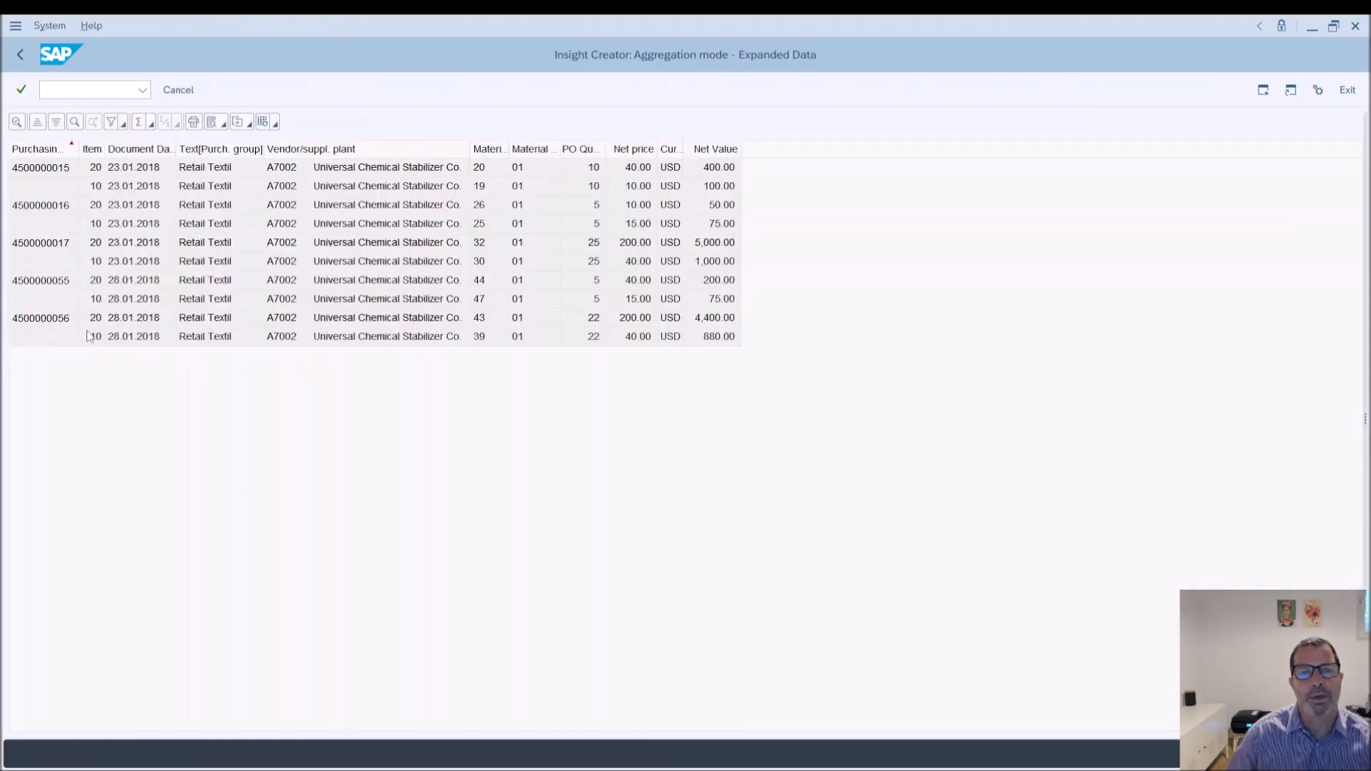
pyautogui.rightClick(373, 150)
pyautogui.click(327, 109)
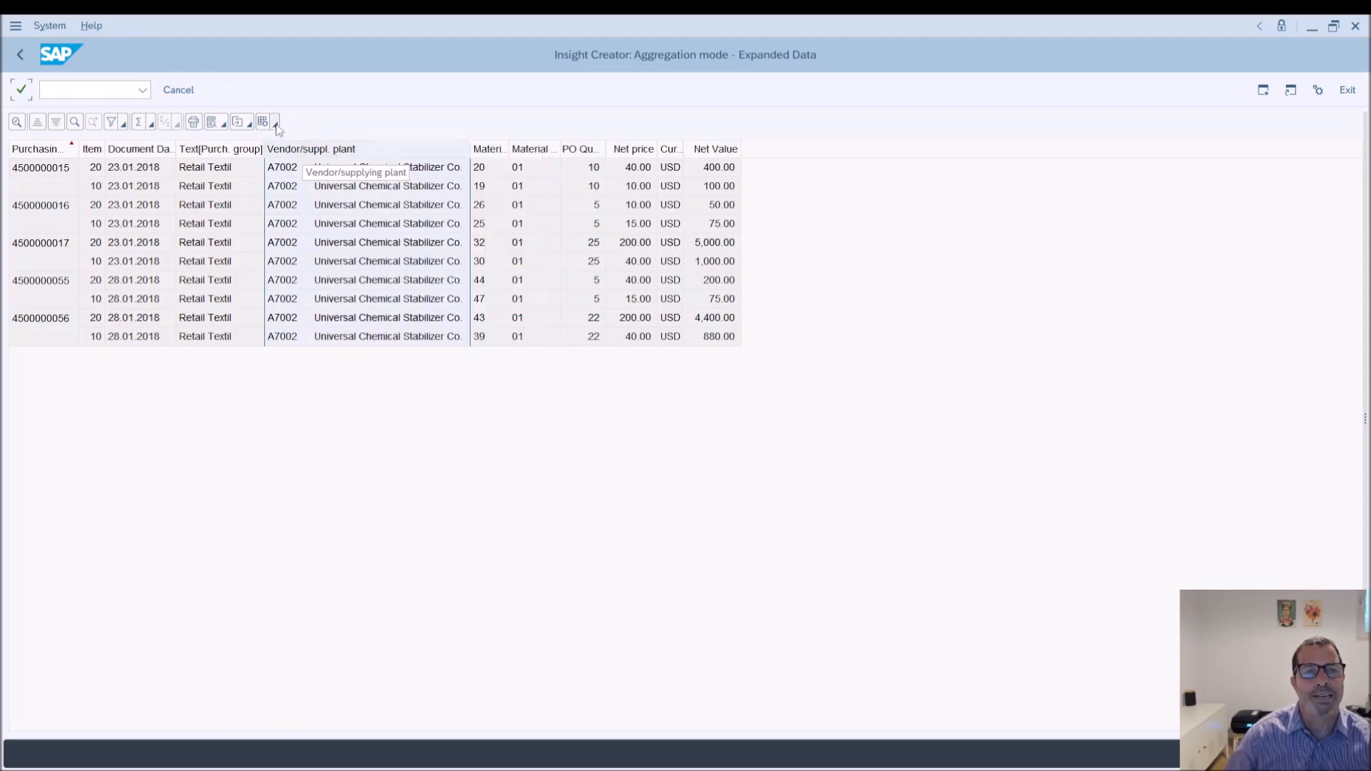
pyautogui.click(276, 124)
pyautogui.click(324, 190)
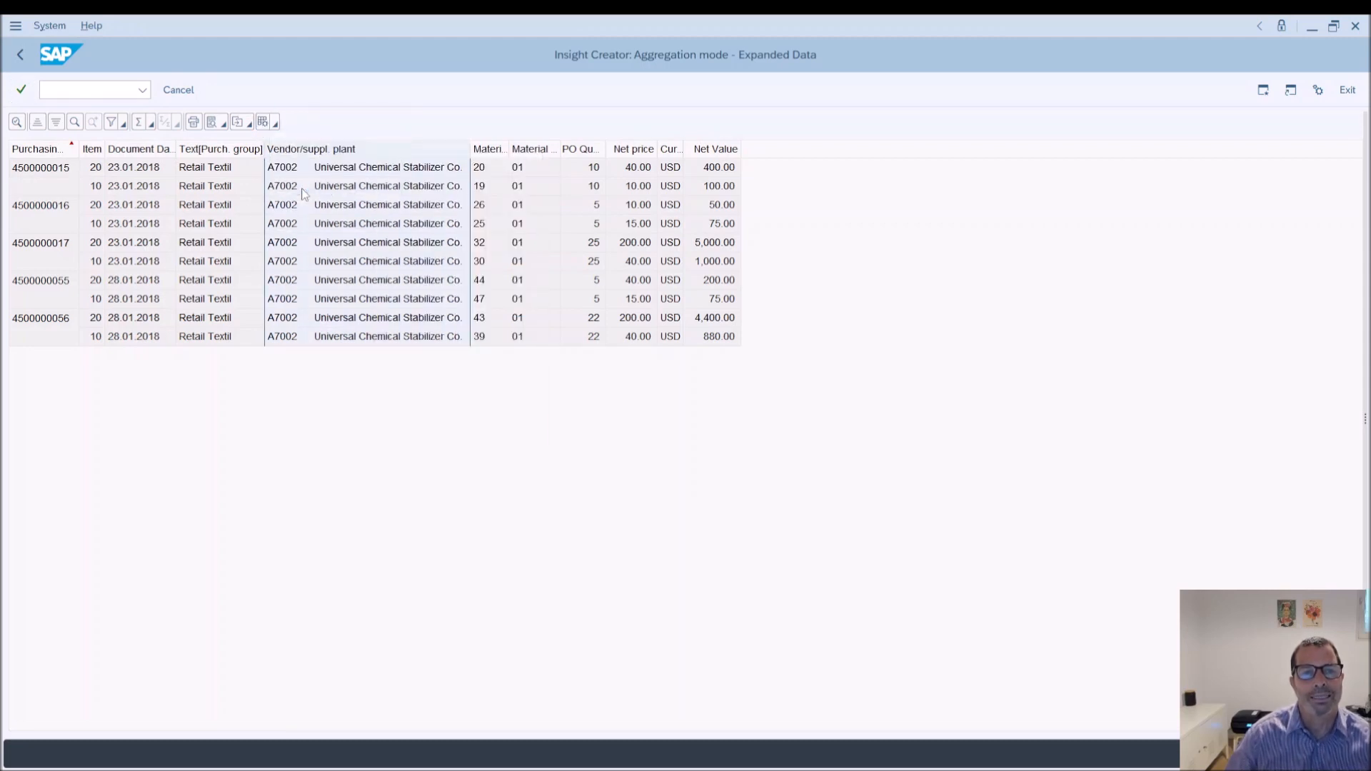
pyautogui.click(205, 509)
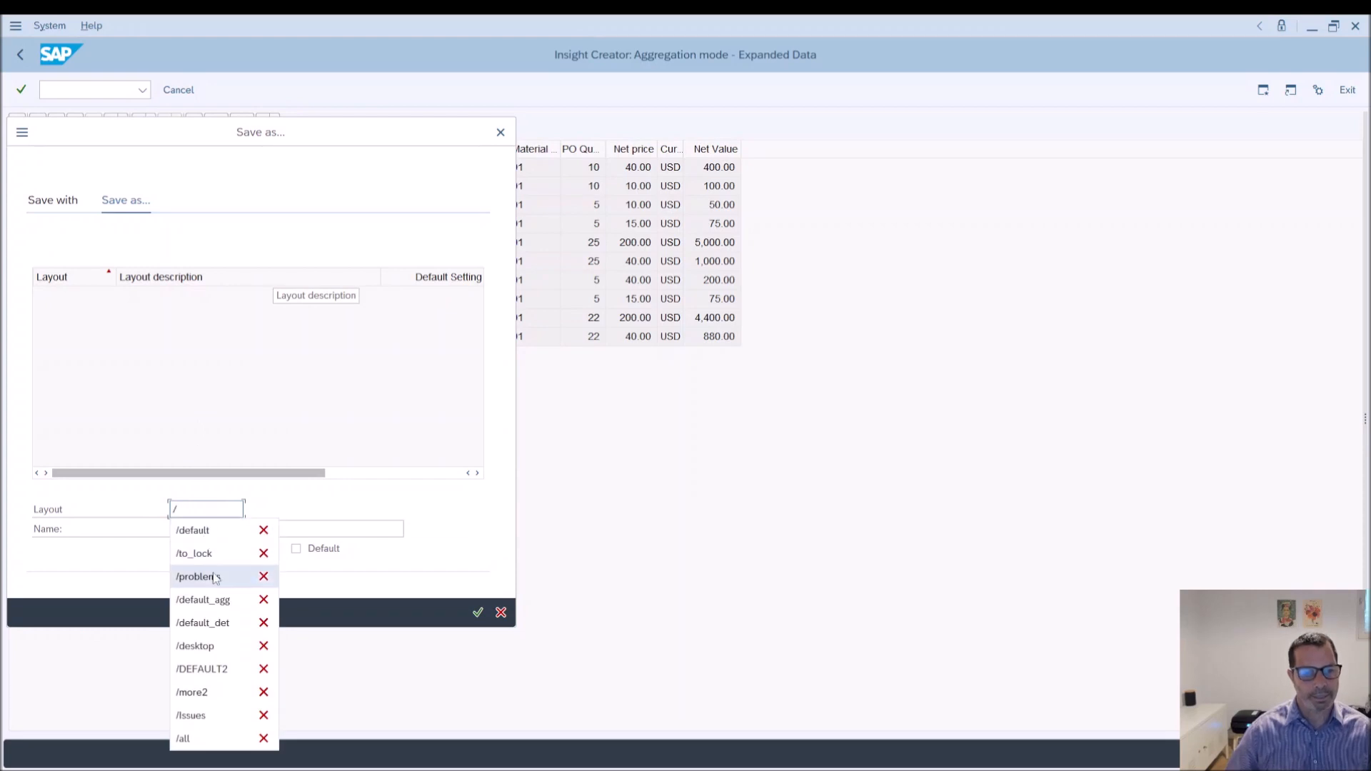
pyautogui.click(214, 622)
pyautogui.click(222, 532)
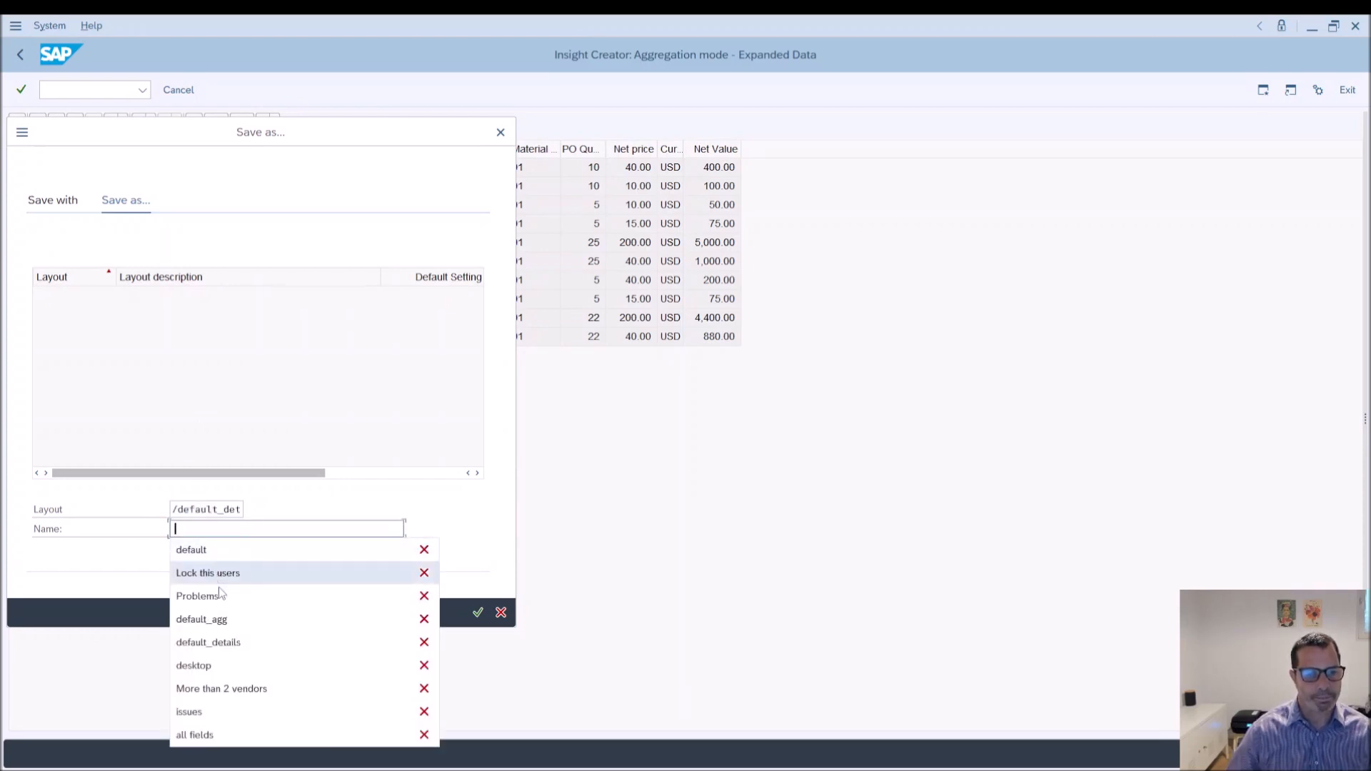
pyautogui.click(214, 642)
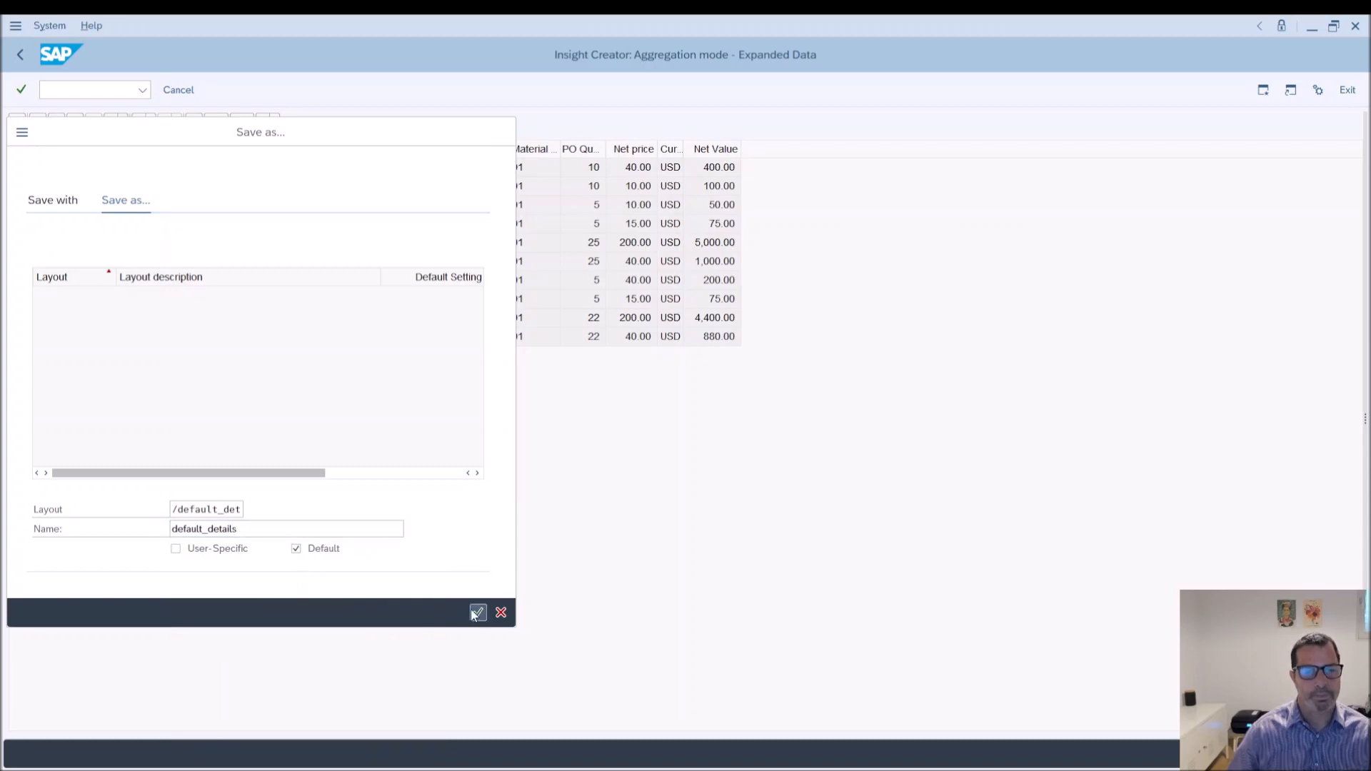
pyautogui.click(477, 612)
pyautogui.click(19, 54)
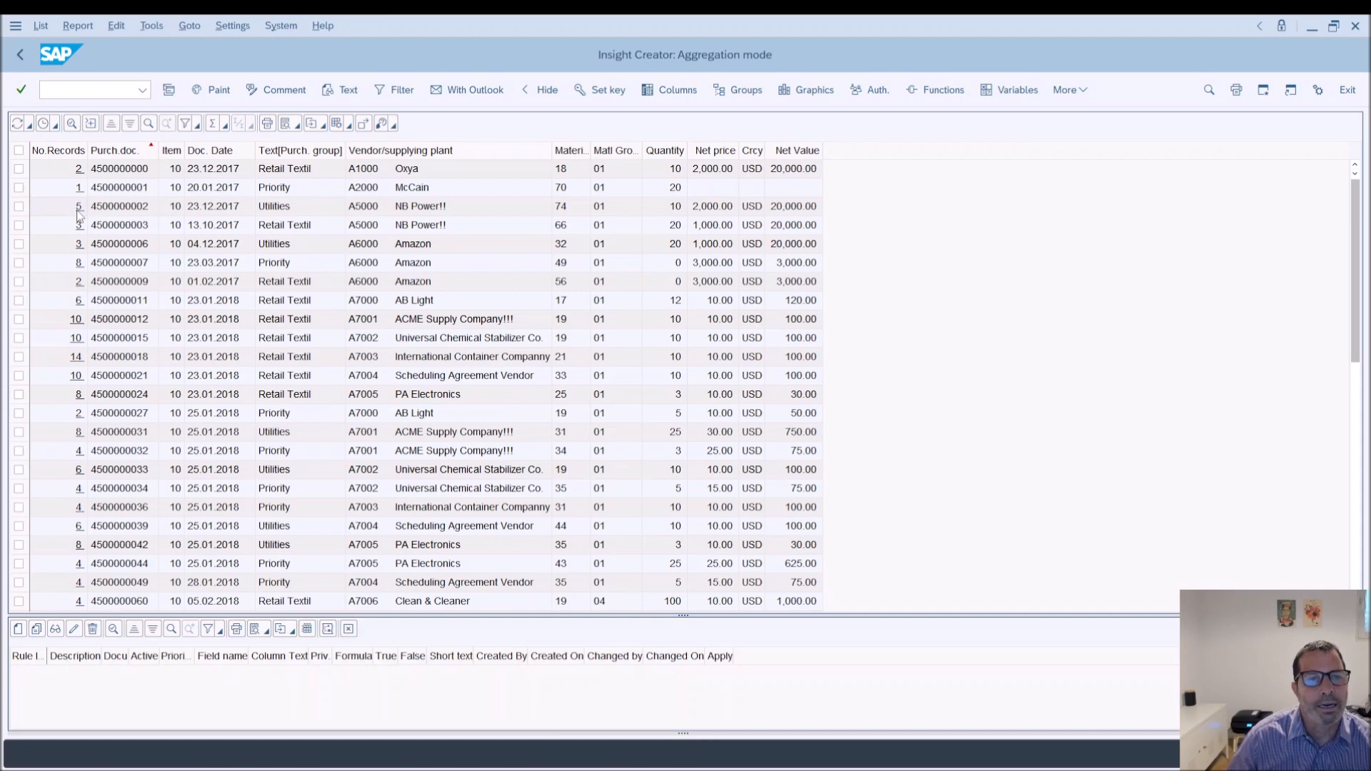
# View the expanded records of the first NB Power!! row, and those of the first three rows together.
pyautogui.click(79, 208)
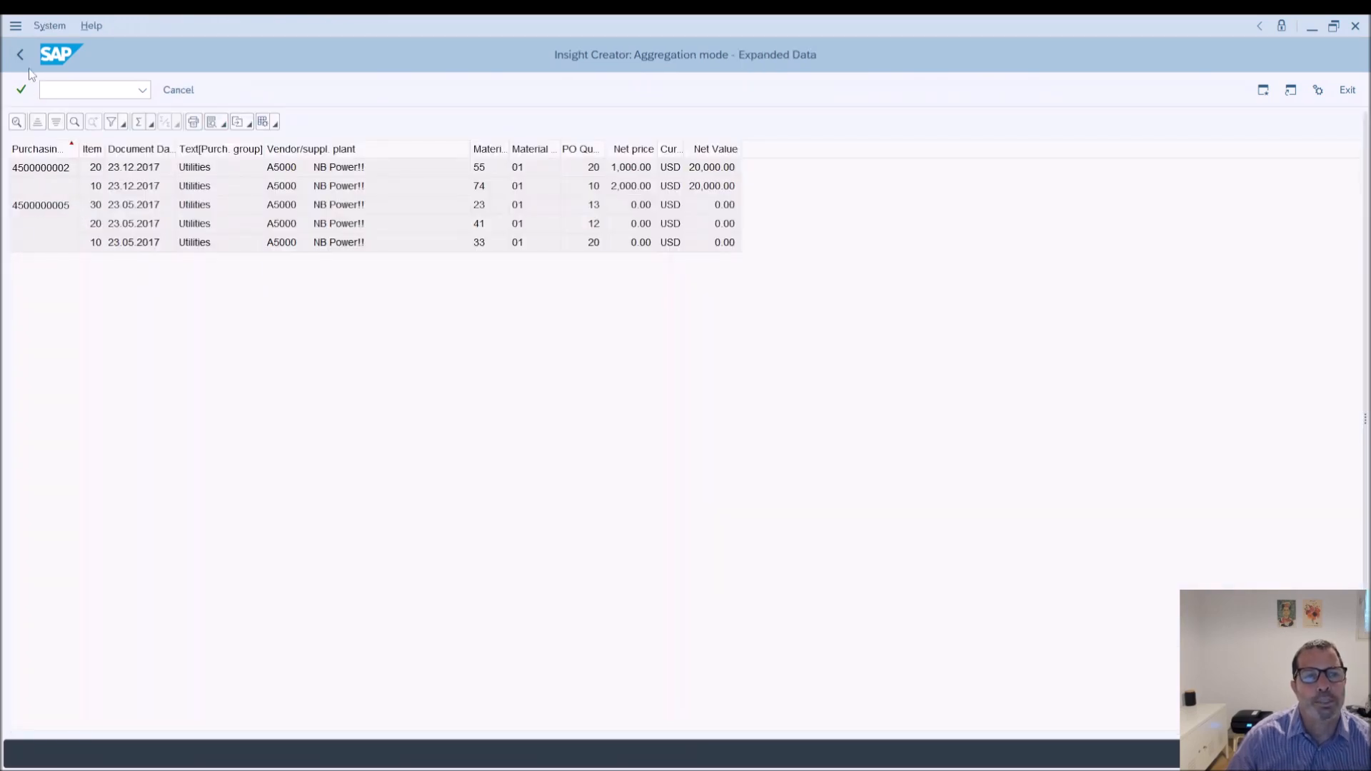
pyautogui.click(19, 170)
pyautogui.click(19, 187)
pyautogui.click(19, 206)
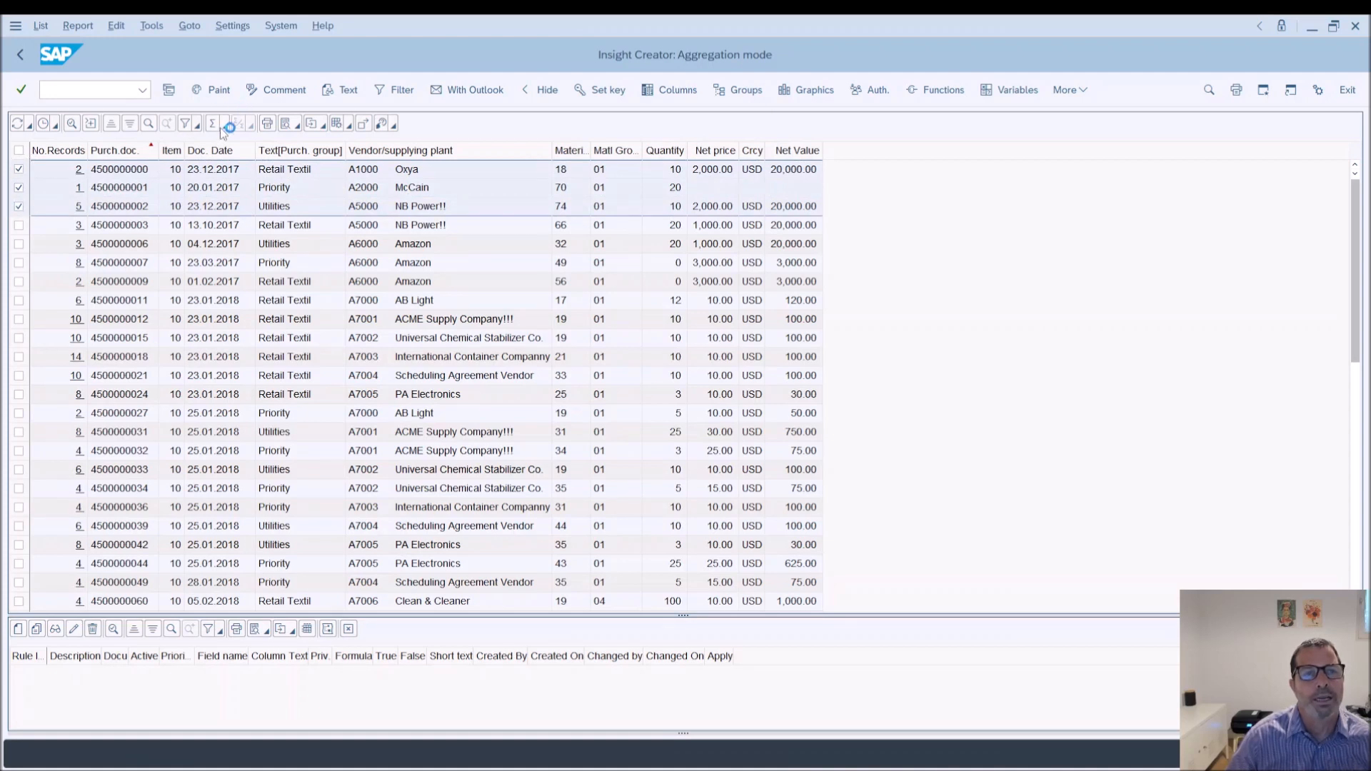
pyautogui.click(91, 125)
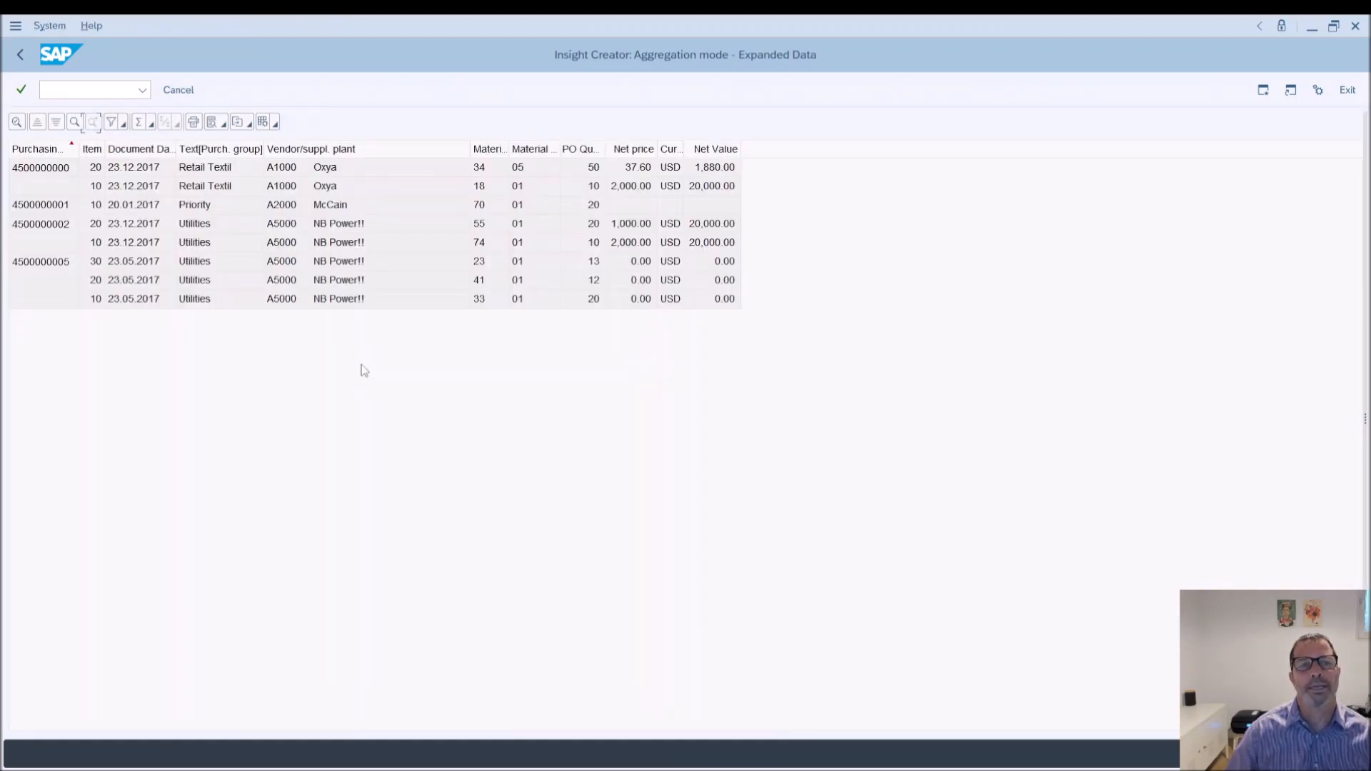
pyautogui.click(21, 56)
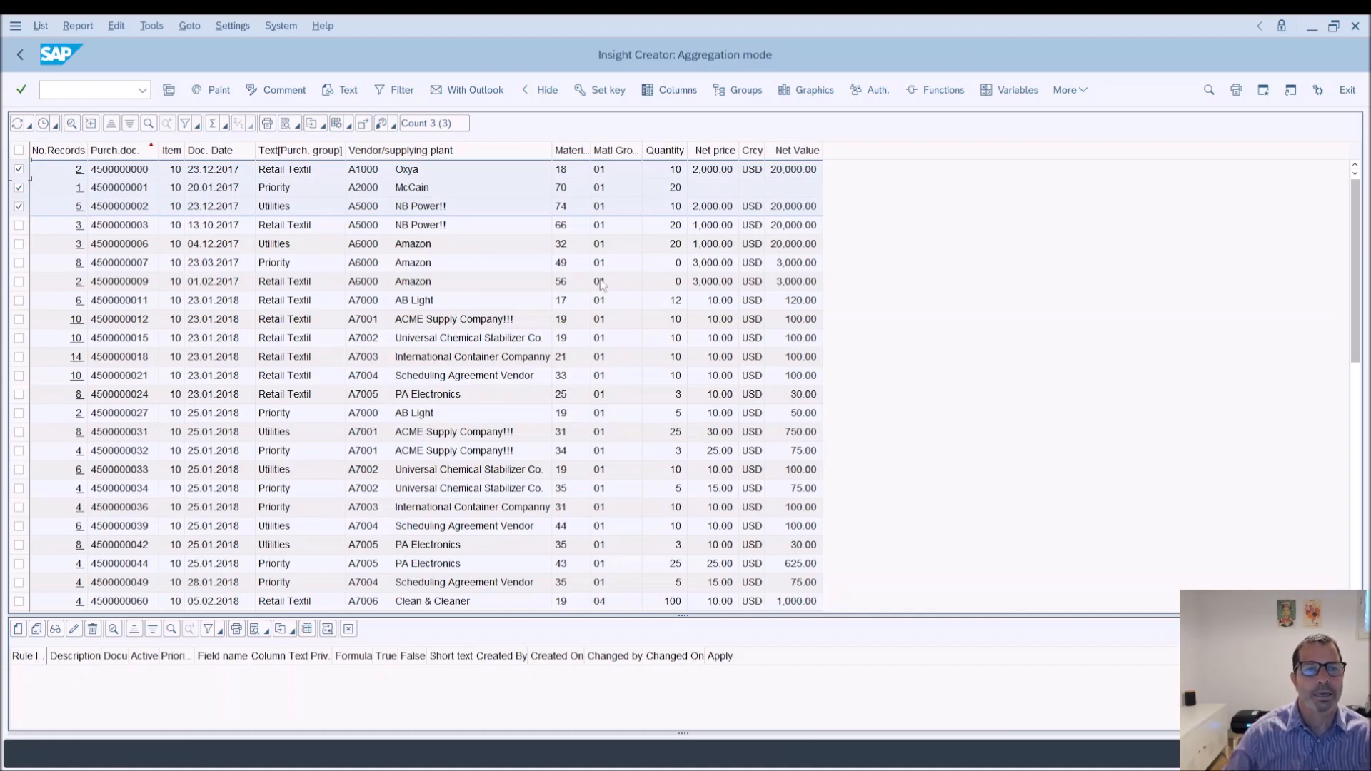
# Hide the purchasing document, item, material, material group, quantity and net price columns, and move Doc. Date after Vendor/supplying plant.
pyautogui.click(477, 154)
pyautogui.click(129, 152)
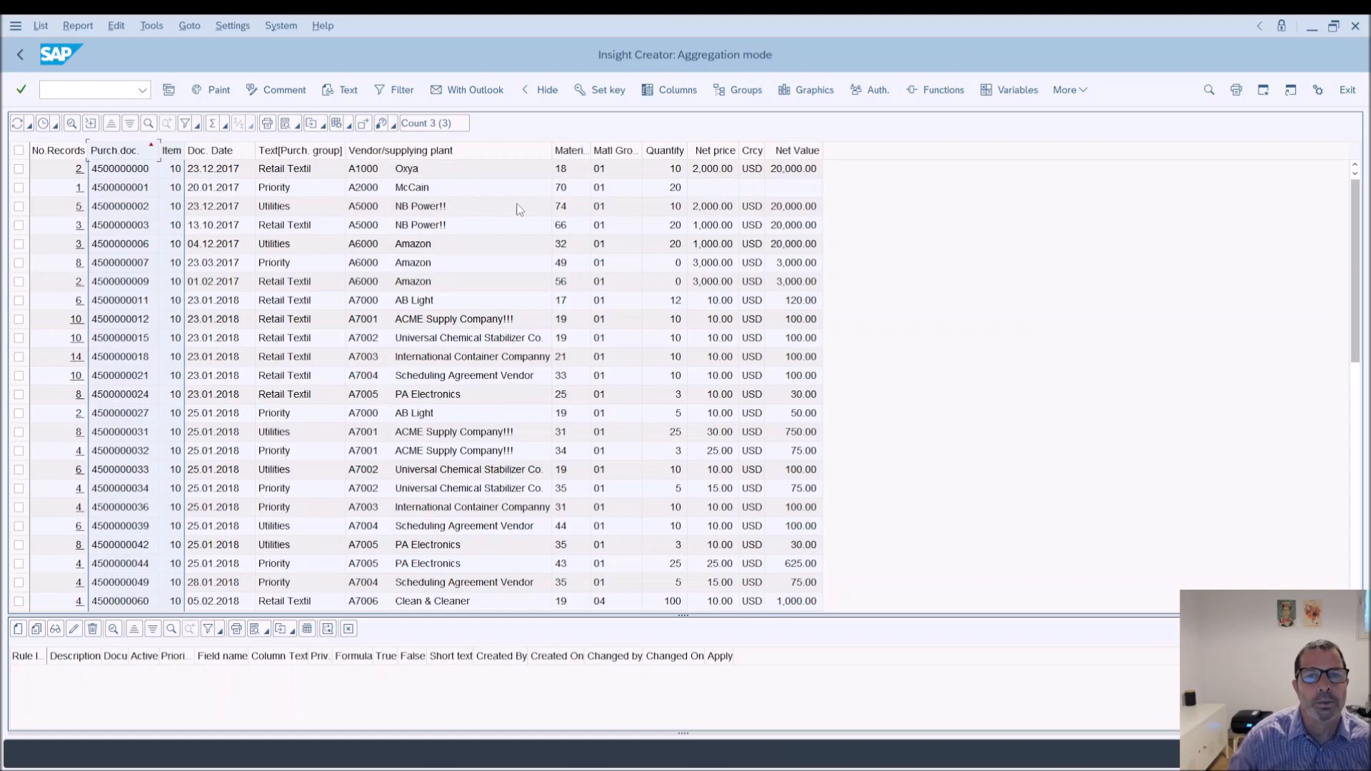
pyautogui.click(569, 152)
pyautogui.moveTo(602, 160); pyautogui.dragTo(714, 152)
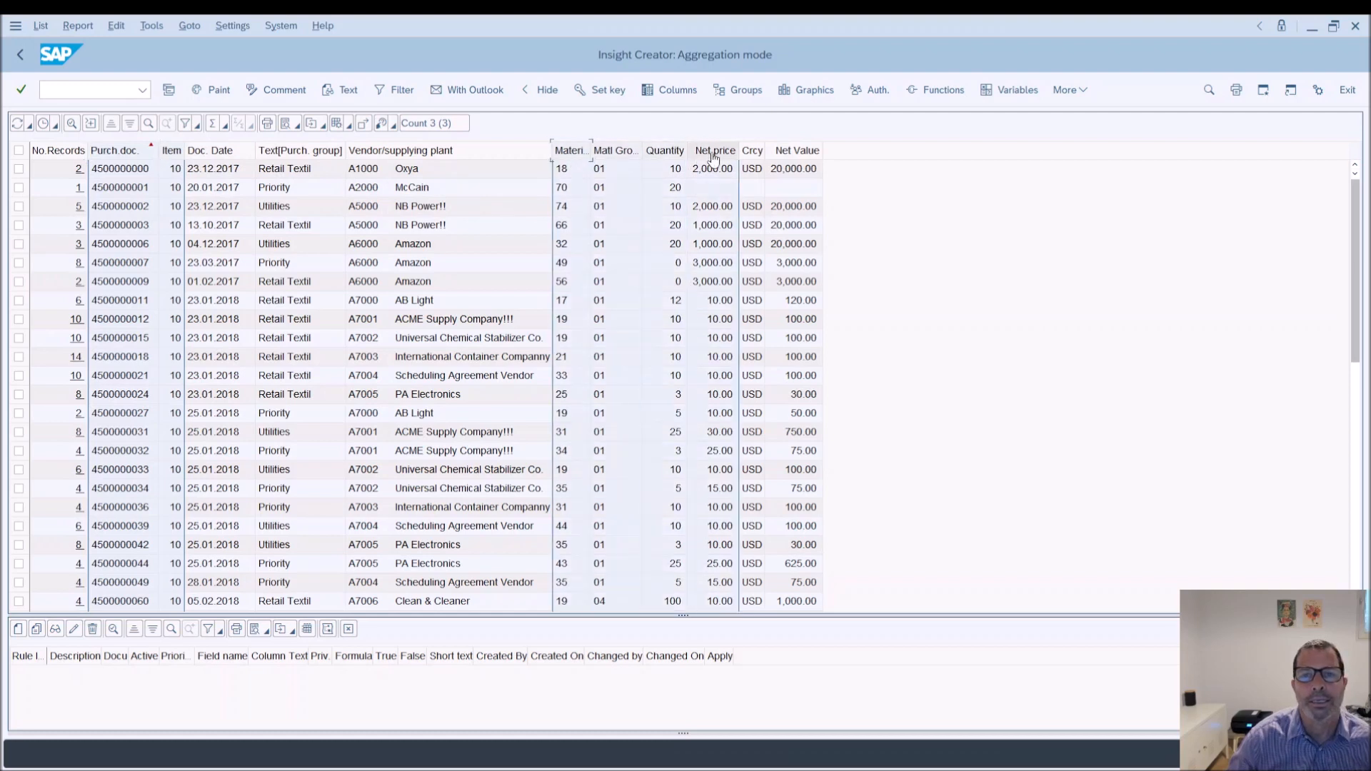
pyautogui.rightClick(576, 156)
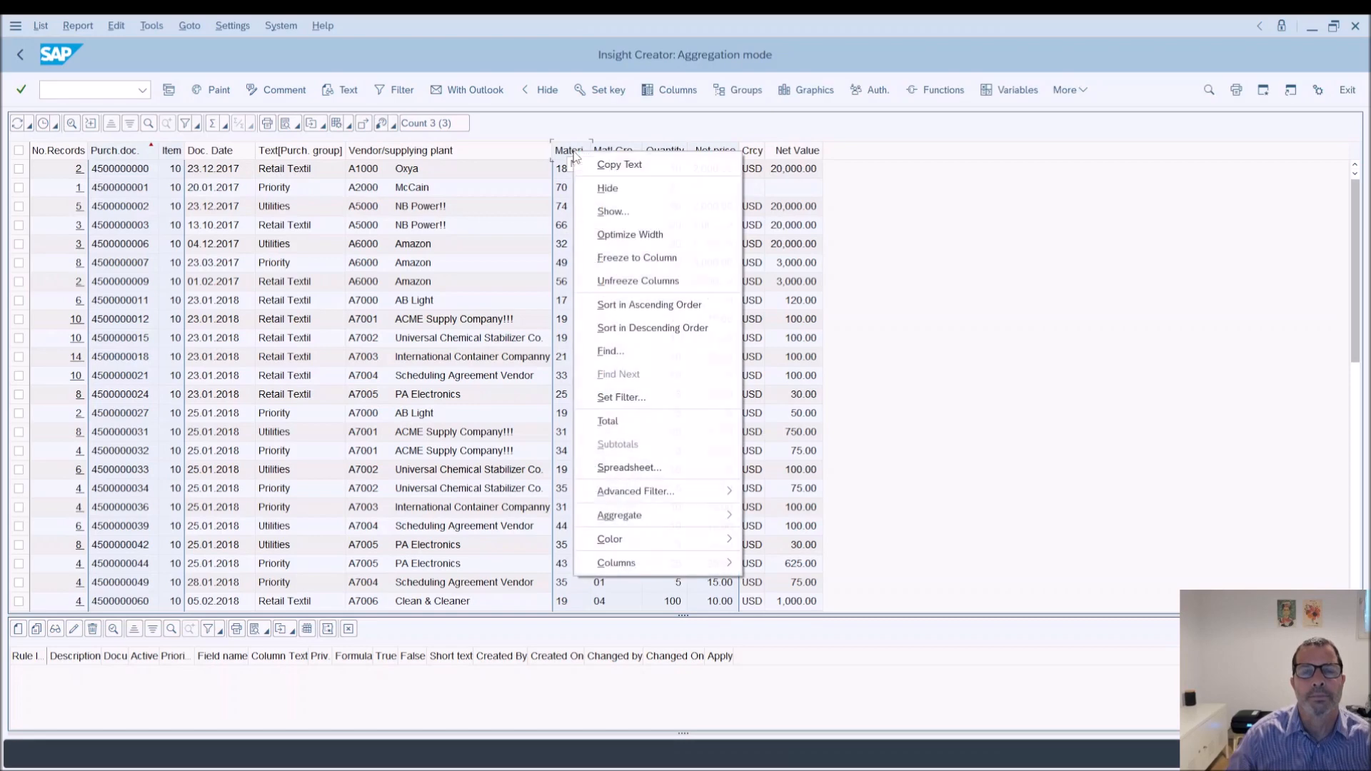
pyautogui.click(610, 190)
pyautogui.click(116, 153)
pyautogui.moveTo(115, 159); pyautogui.dragTo(461, 169)
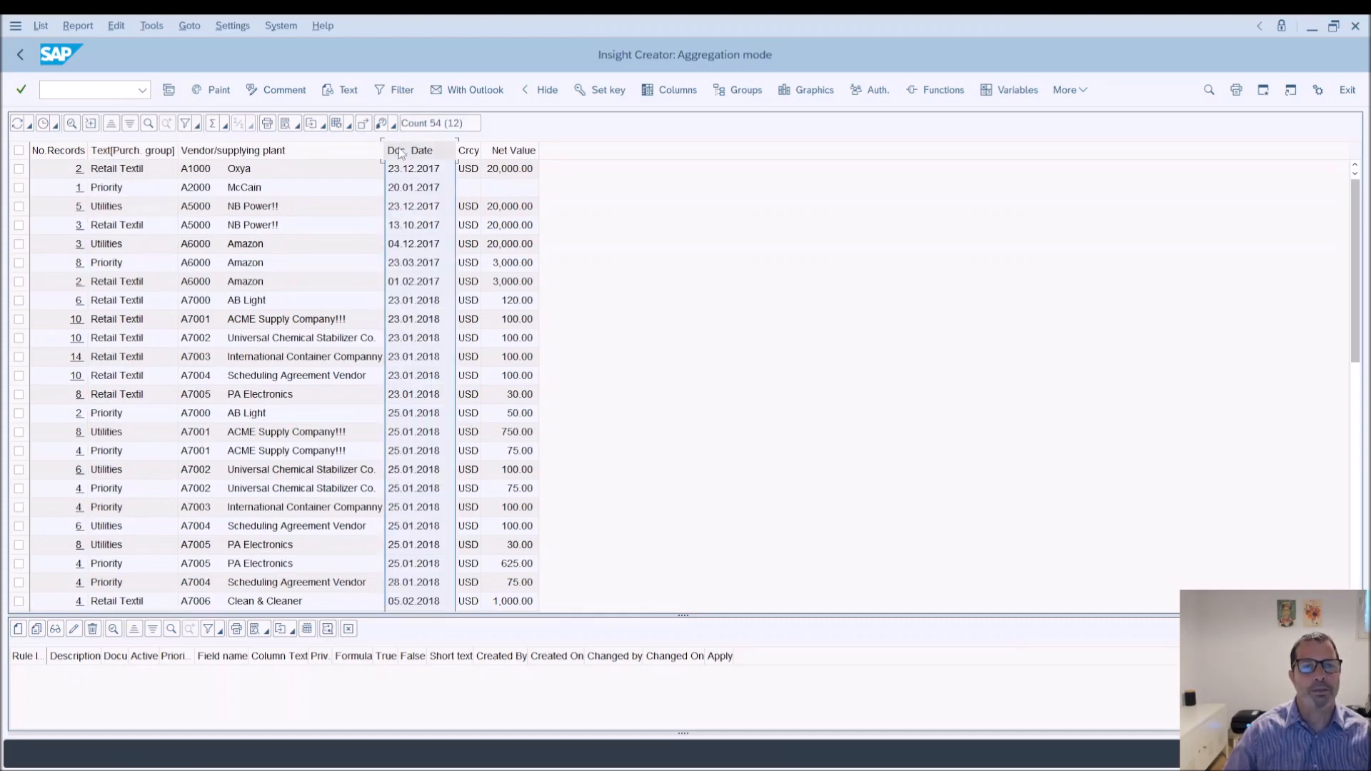
# Save the aggregated list's layout as /default_agg with the name default_agg and make it the default.
pyautogui.click(350, 126)
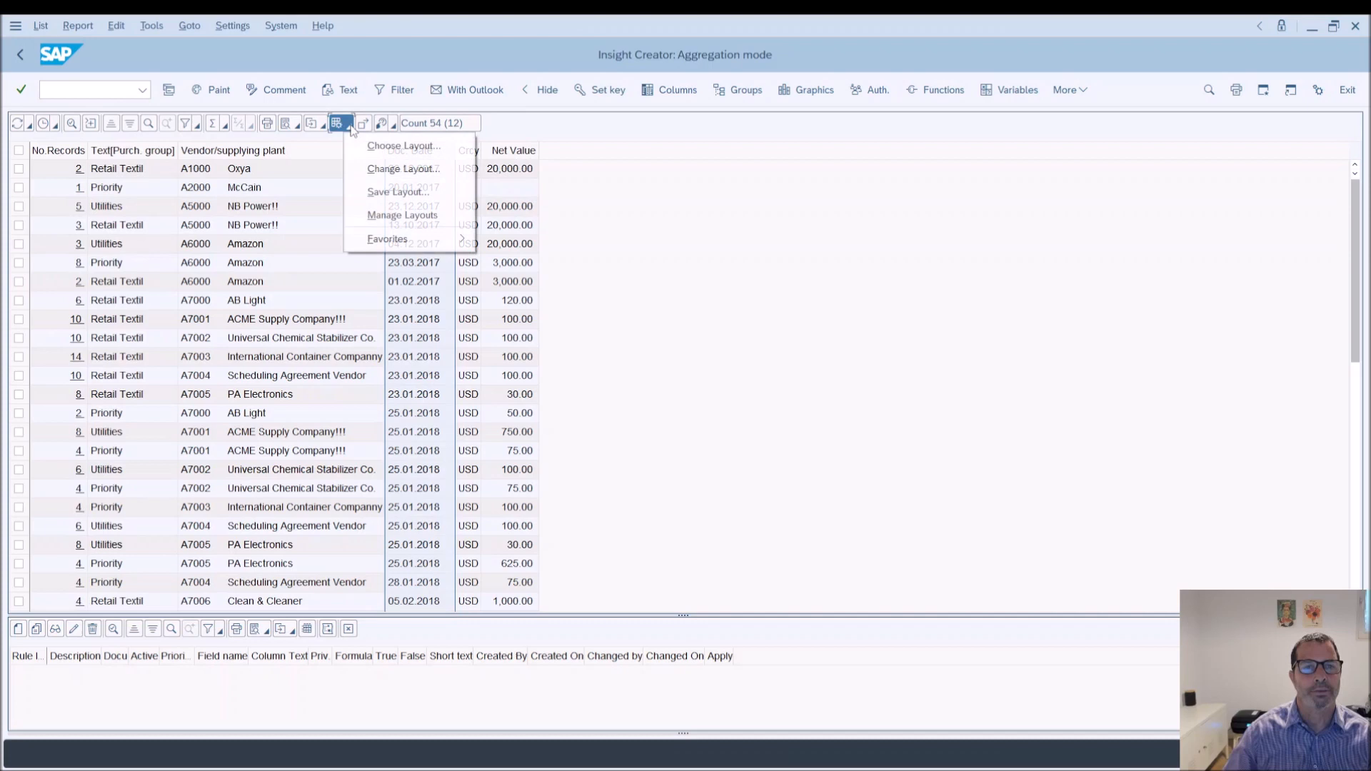
pyautogui.click(389, 190)
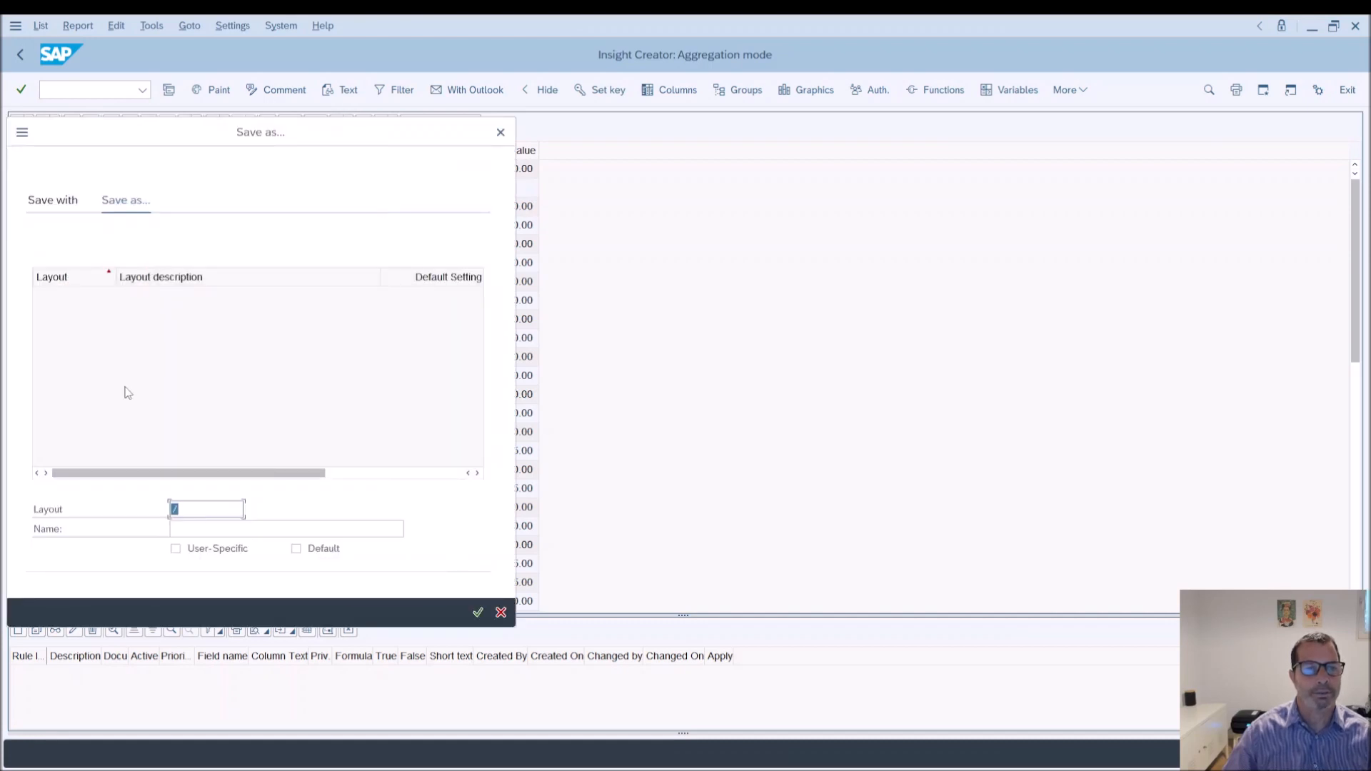
pyautogui.write('/')
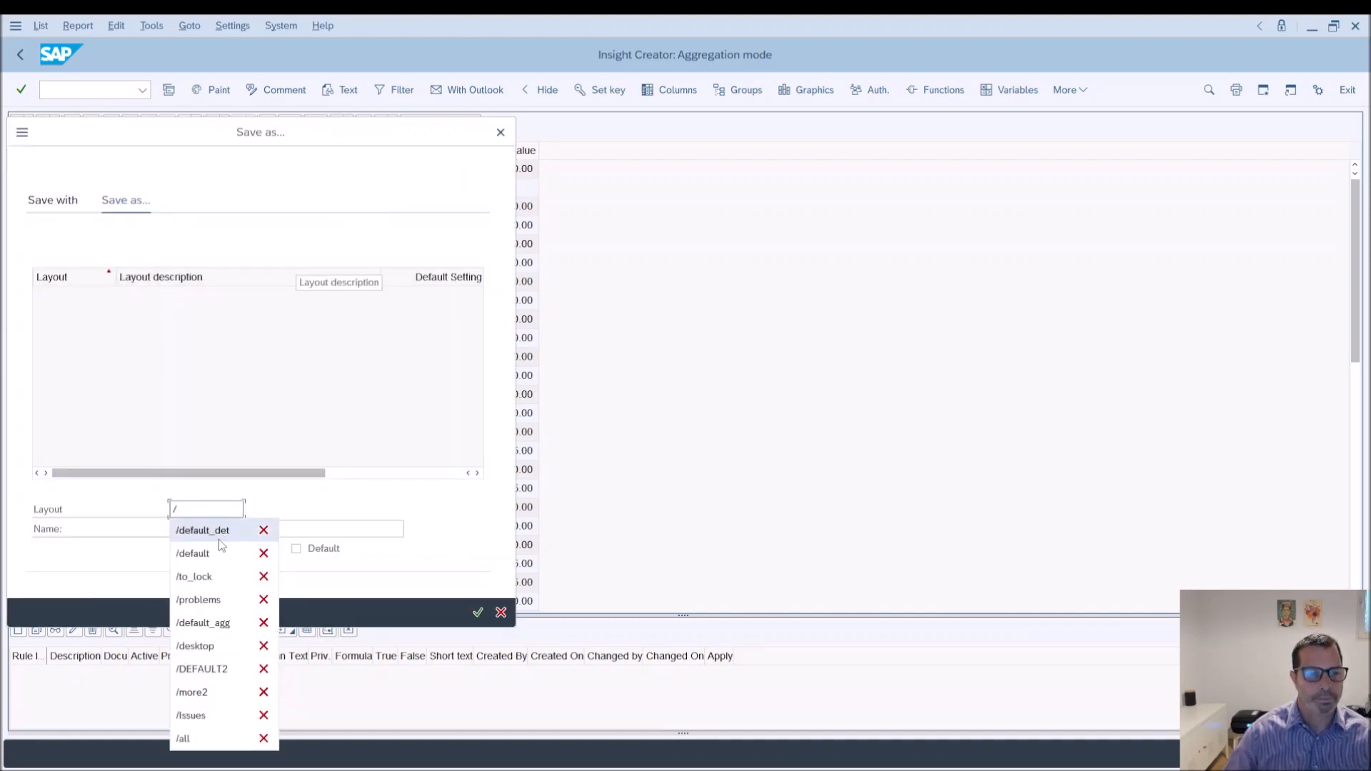
pyautogui.click(233, 597)
pyautogui.click(227, 528)
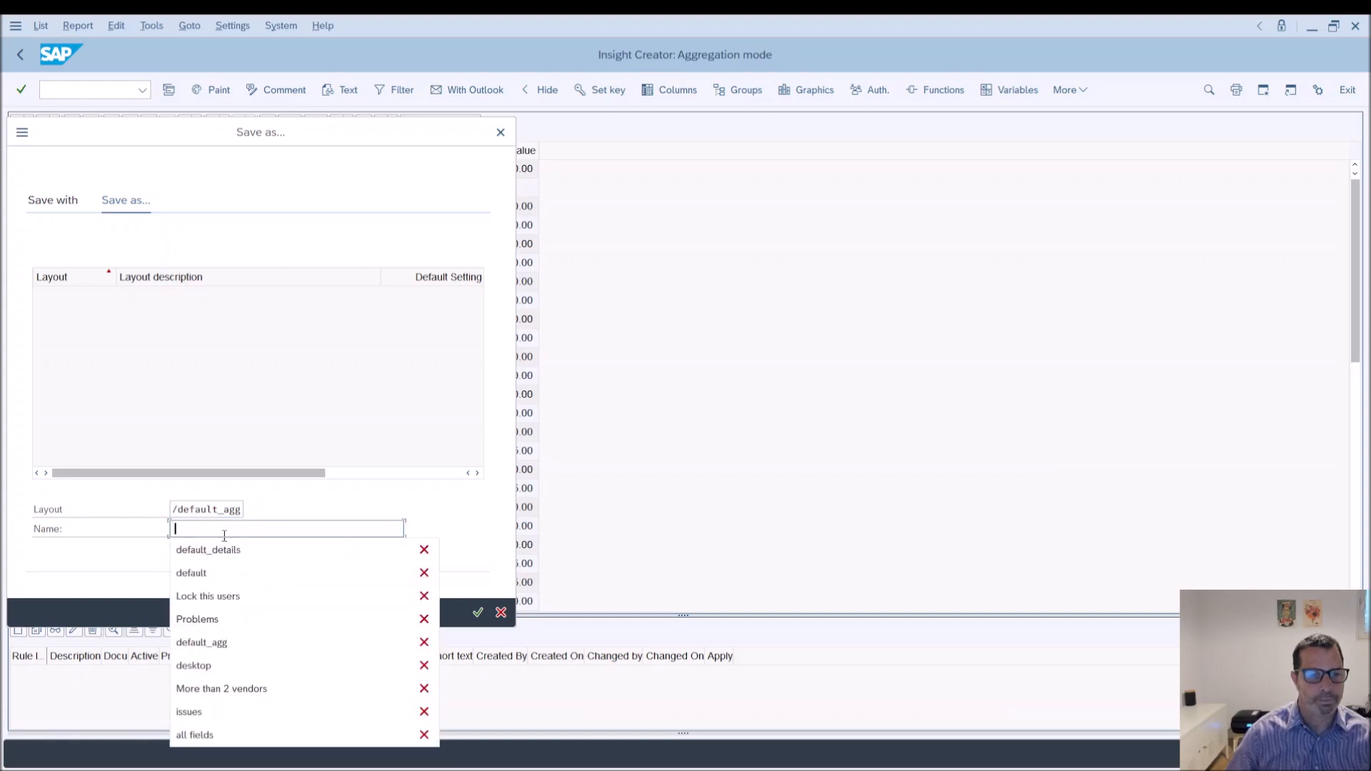
pyautogui.click(220, 642)
pyautogui.click(296, 548)
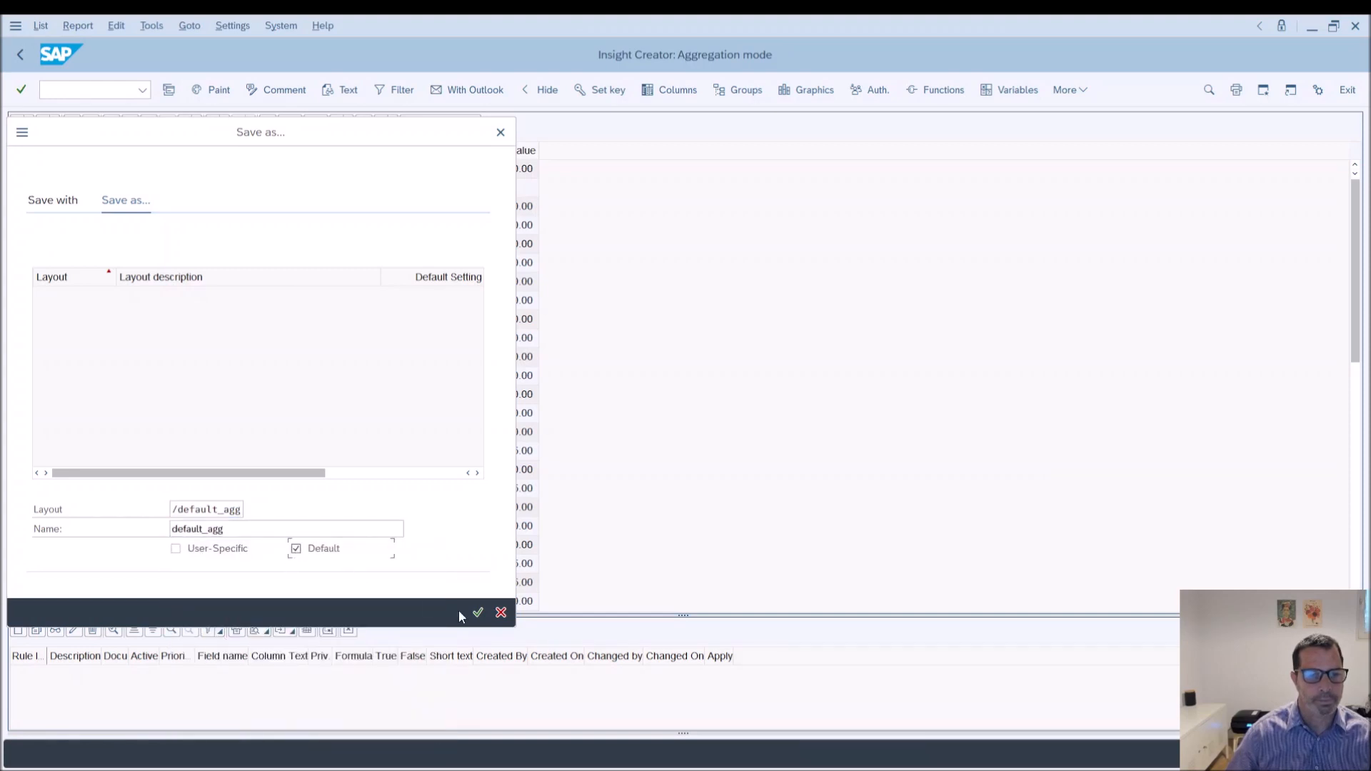
pyautogui.click(479, 614)
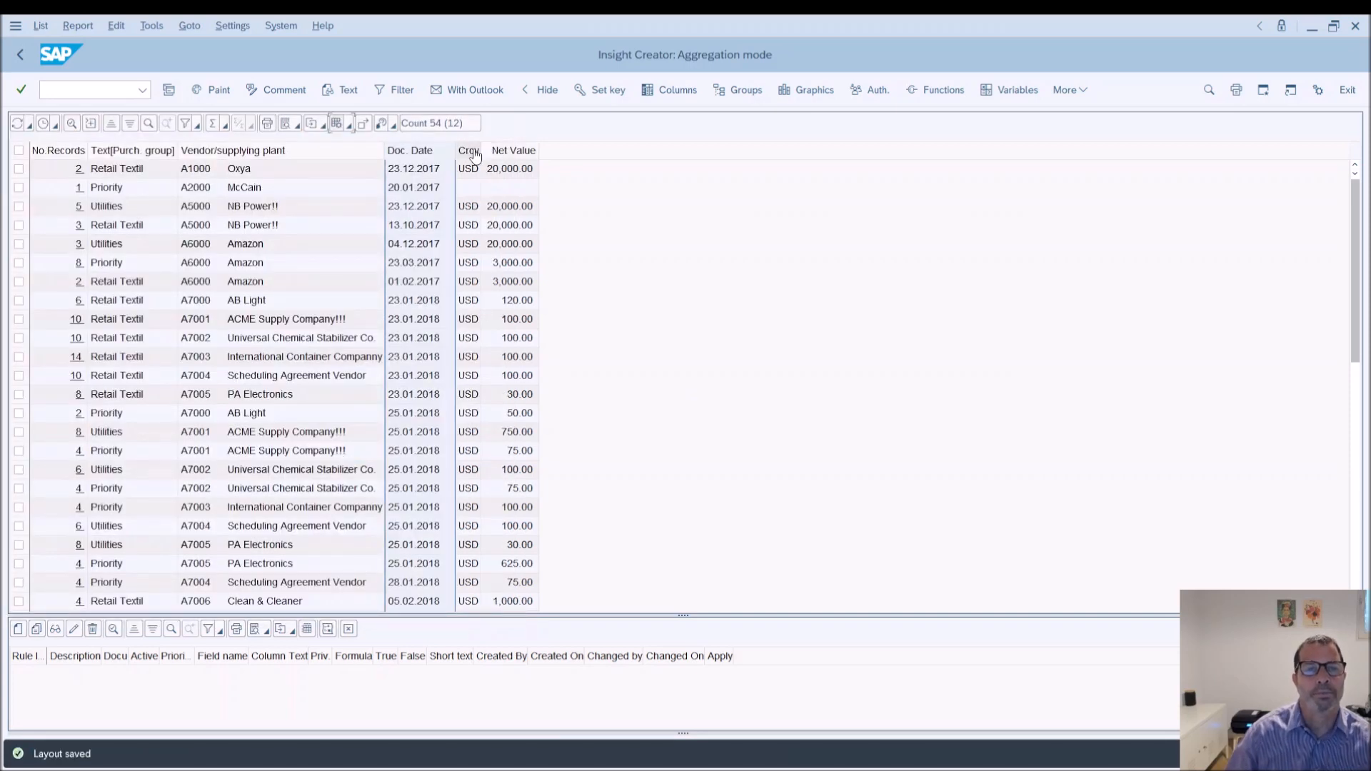
# Expand the Oxya row's records, total the Net Value column, and select the Purchasing document column.
pyautogui.click(80, 171)
pyautogui.click(716, 150)
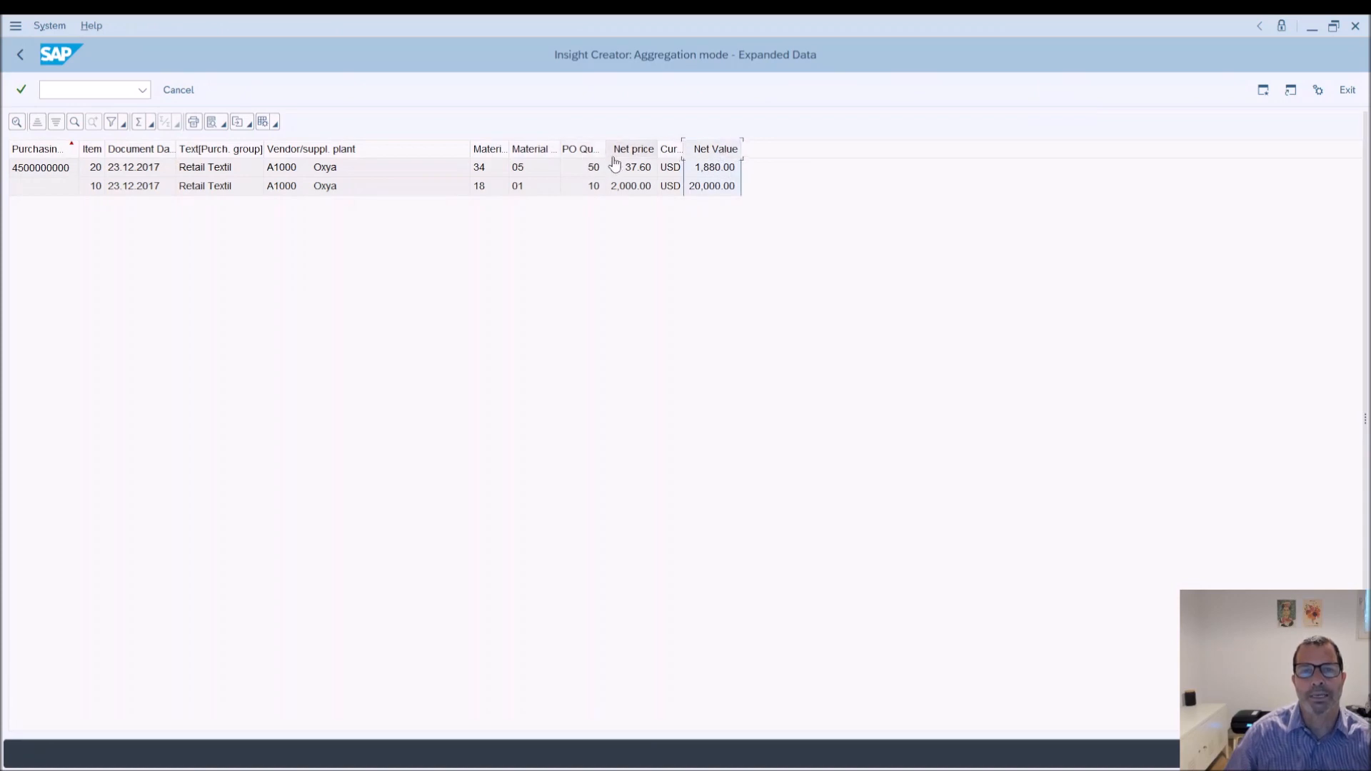
pyautogui.click(139, 123)
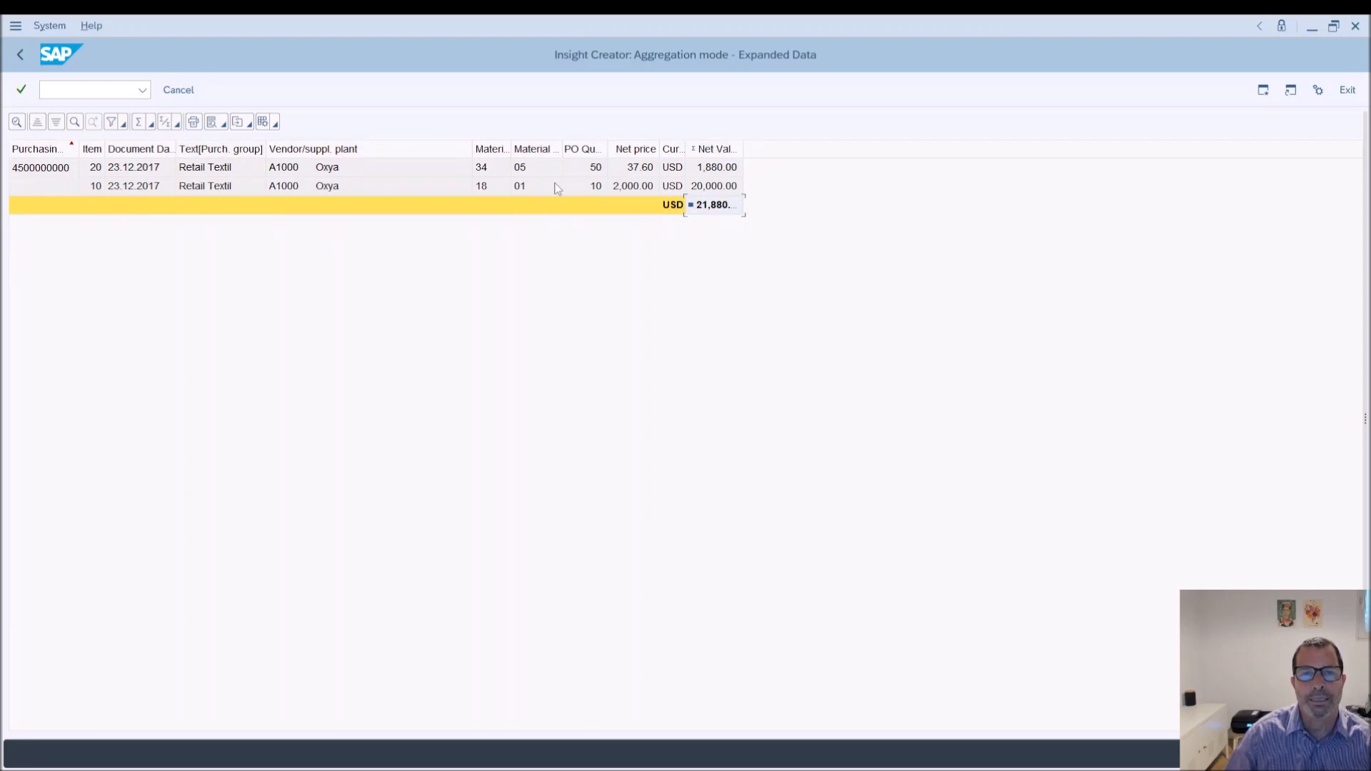
pyautogui.click(50, 151)
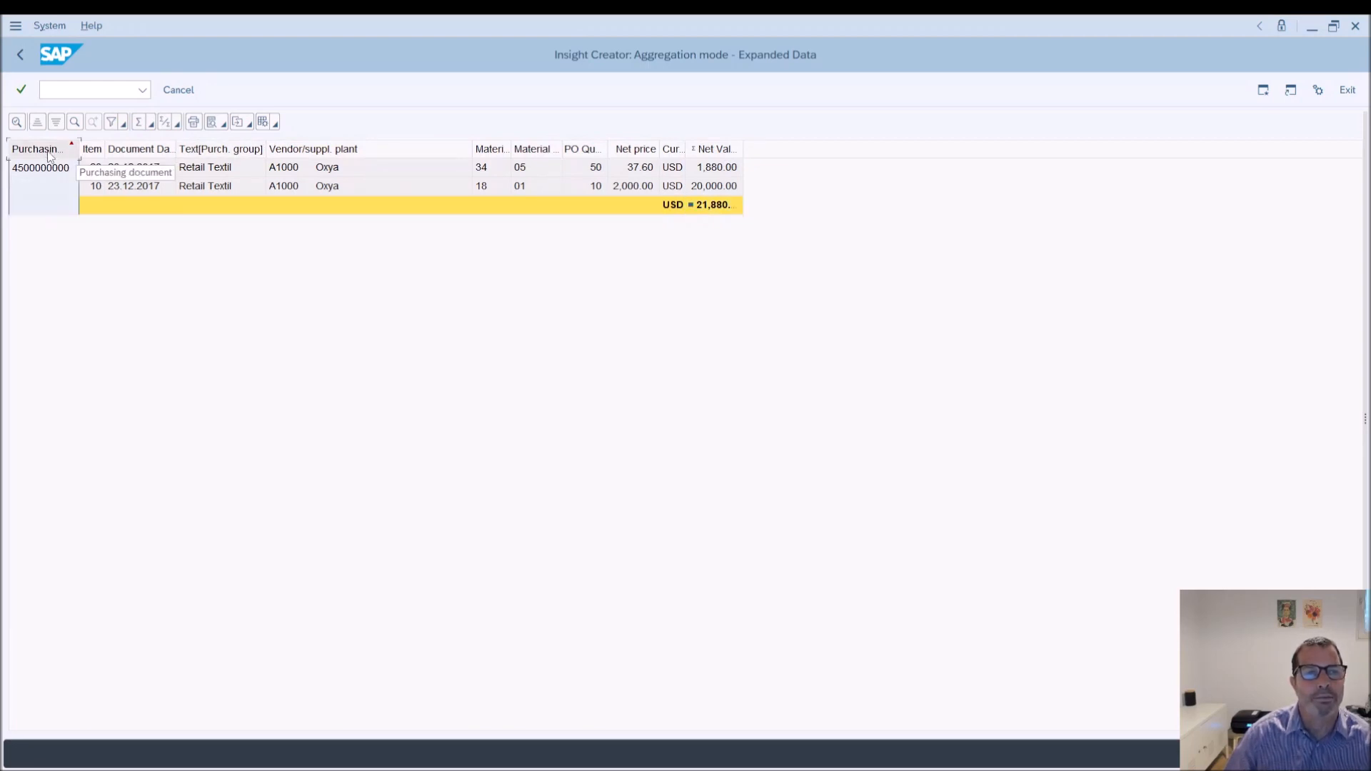
# Add a Count column to the expanded records and sort them by Document Date in descending order.
pyautogui.click(151, 127)
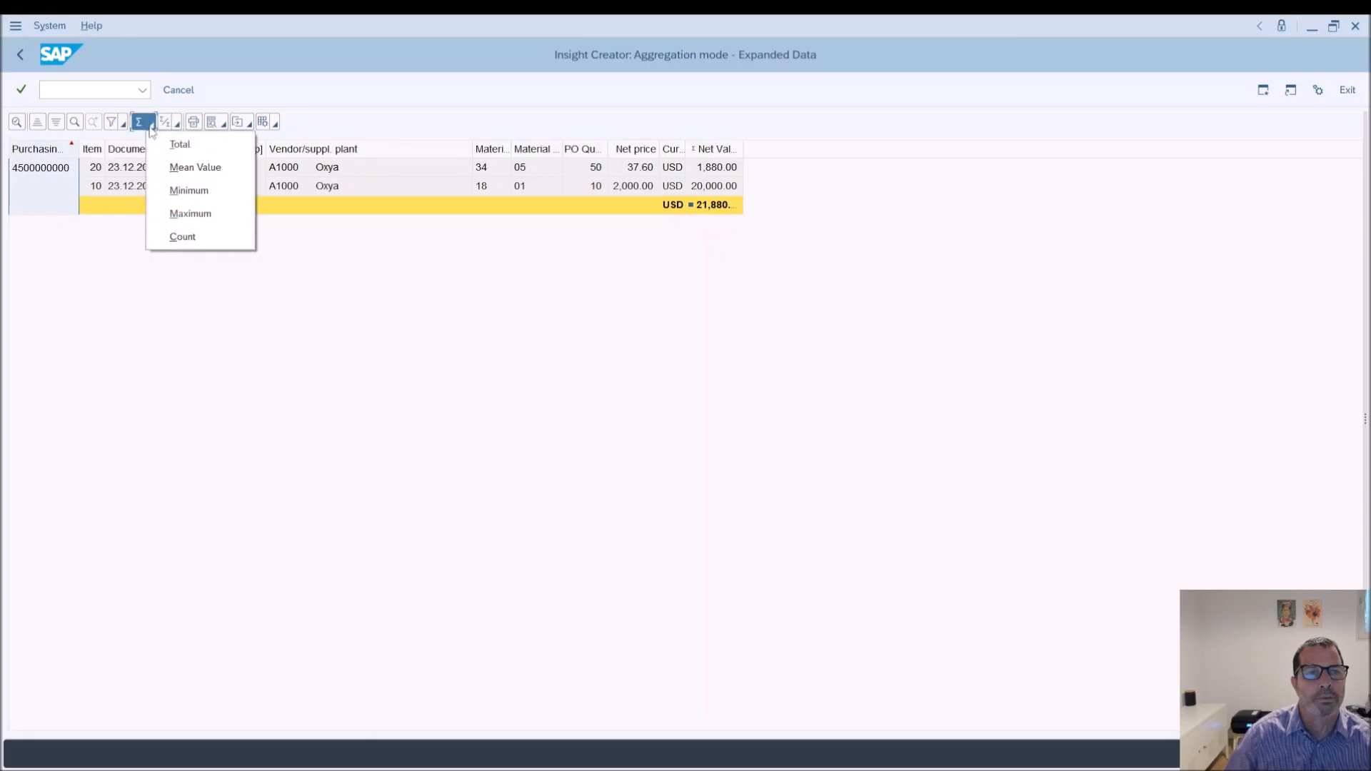
pyautogui.click(181, 236)
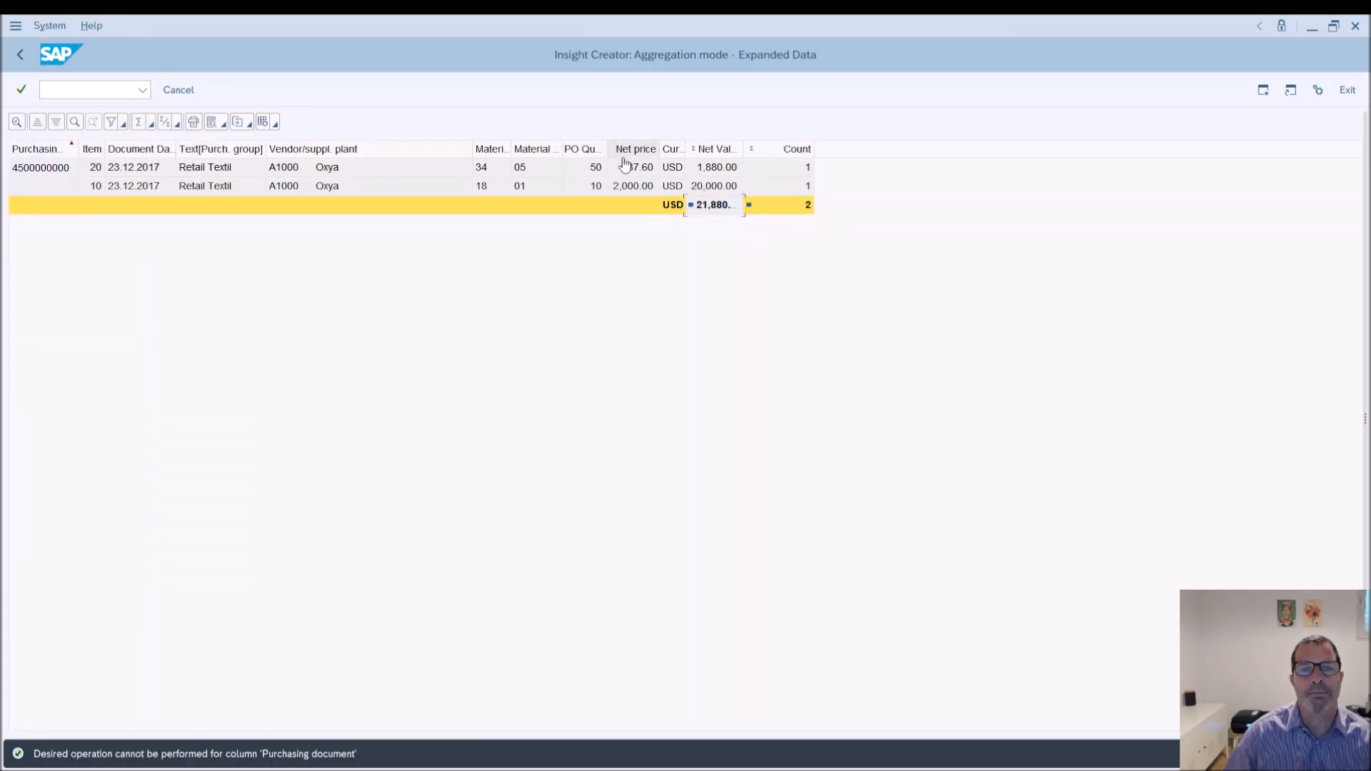
pyautogui.click(136, 150)
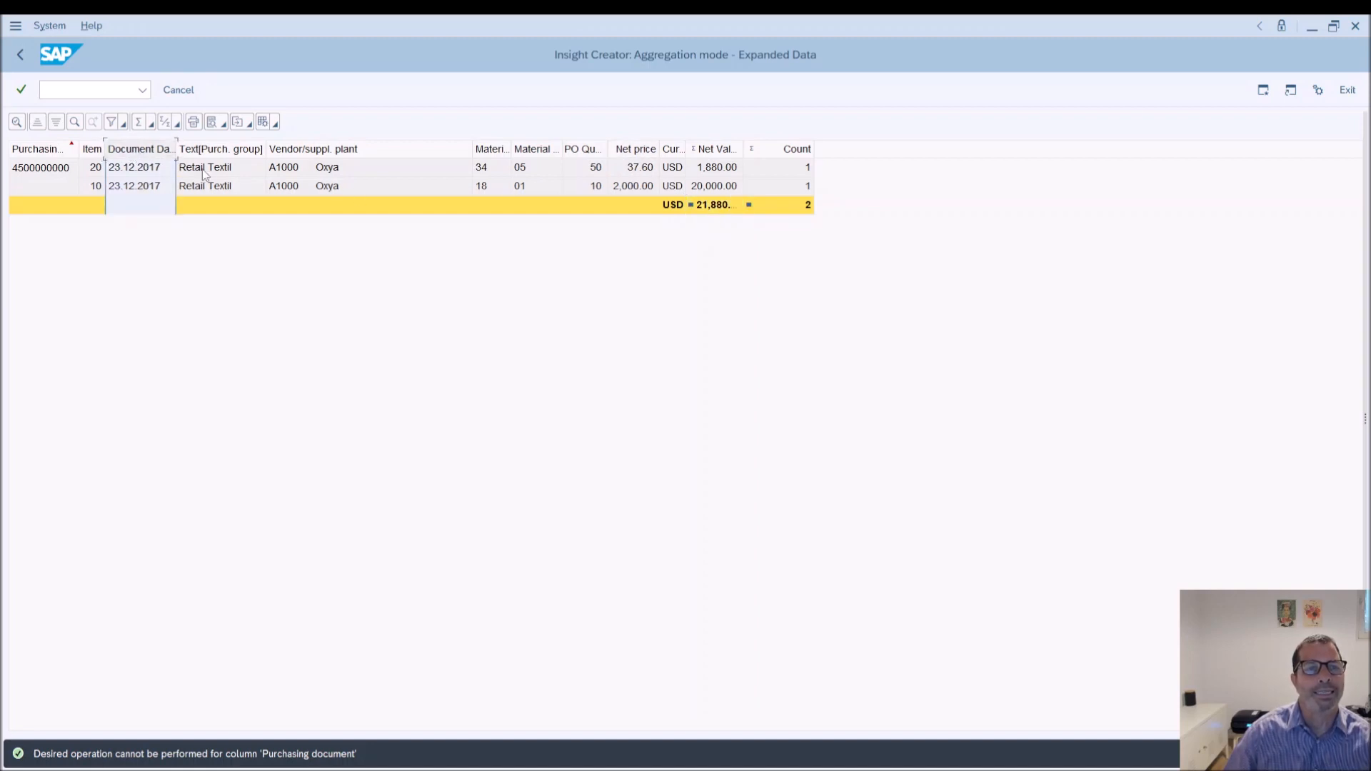
pyautogui.click(56, 122)
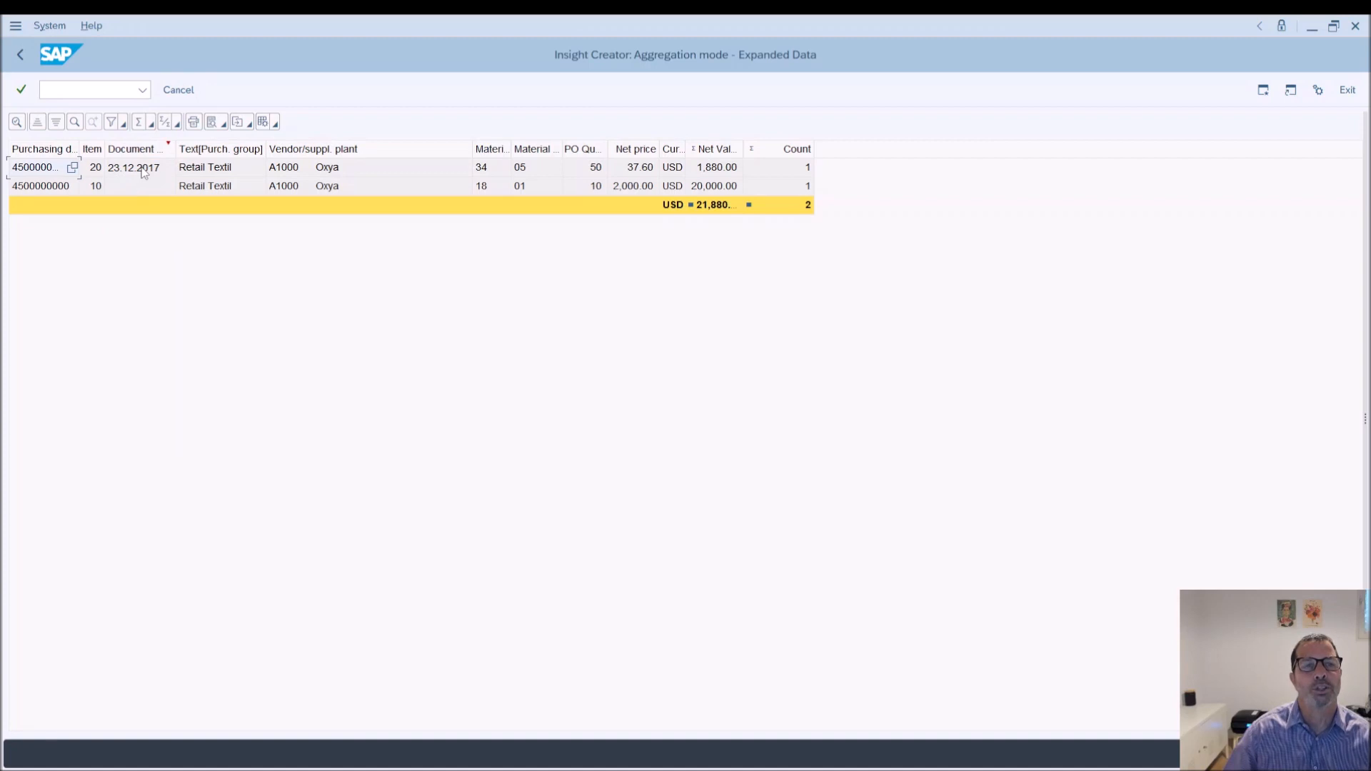
# Overwrite the default detail layout /DEFAULT_DET with the current settings and check it on the Retail Textil ACME Supply Company!!! records.
pyautogui.click(277, 126)
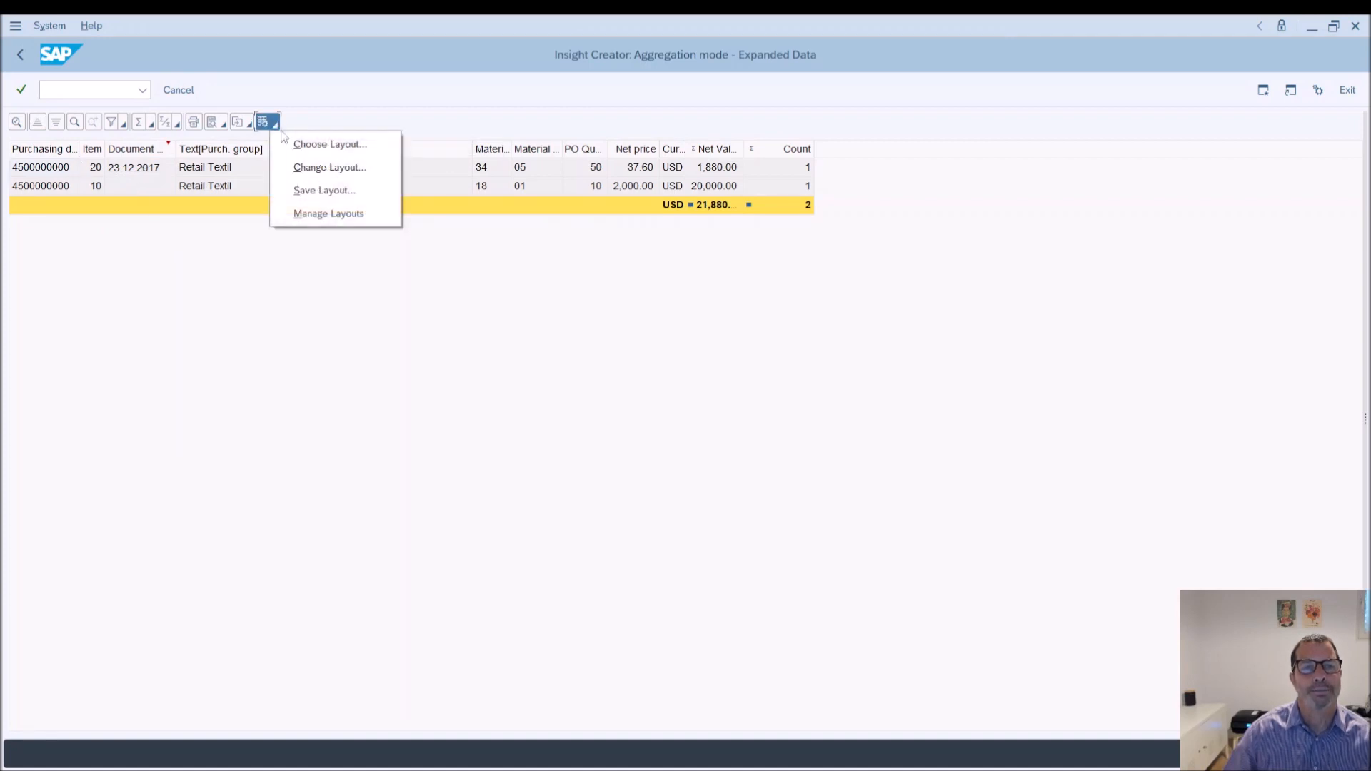
pyautogui.click(307, 189)
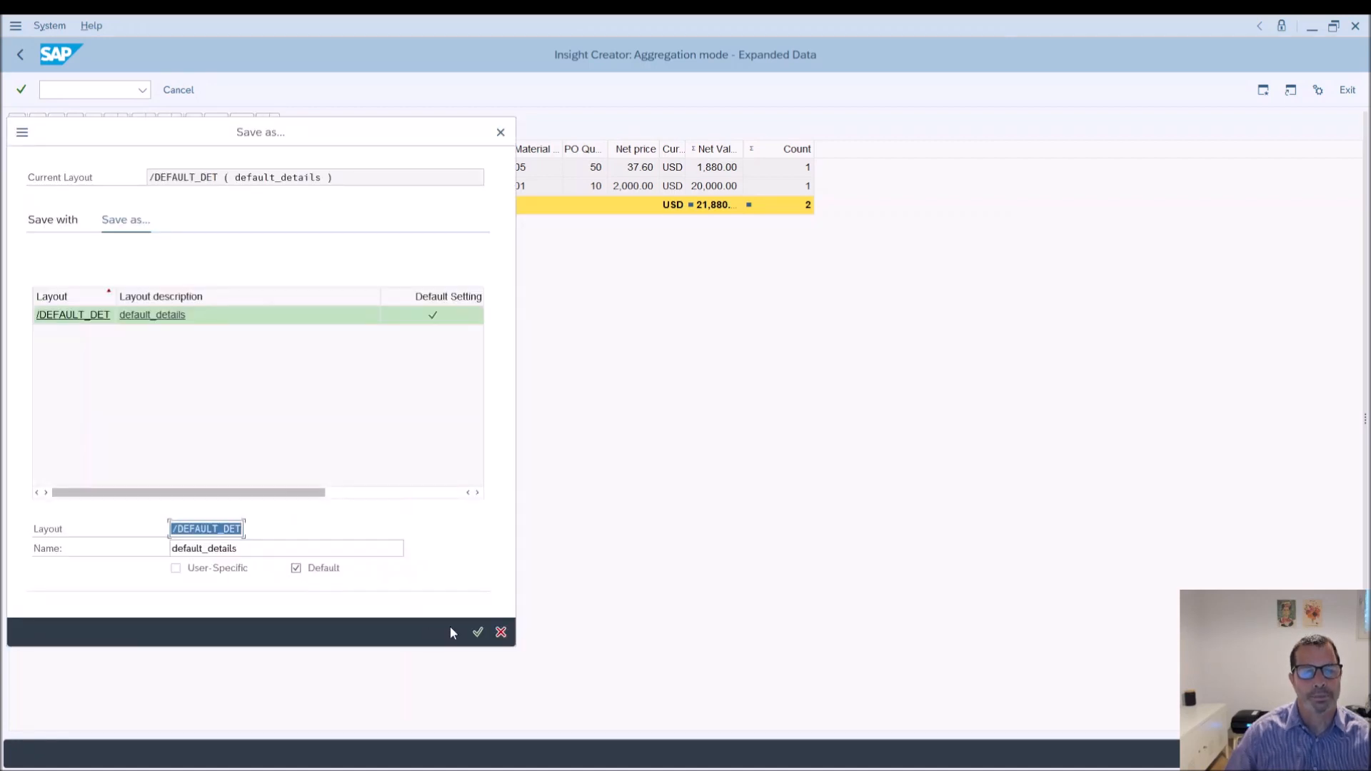
pyautogui.click(478, 632)
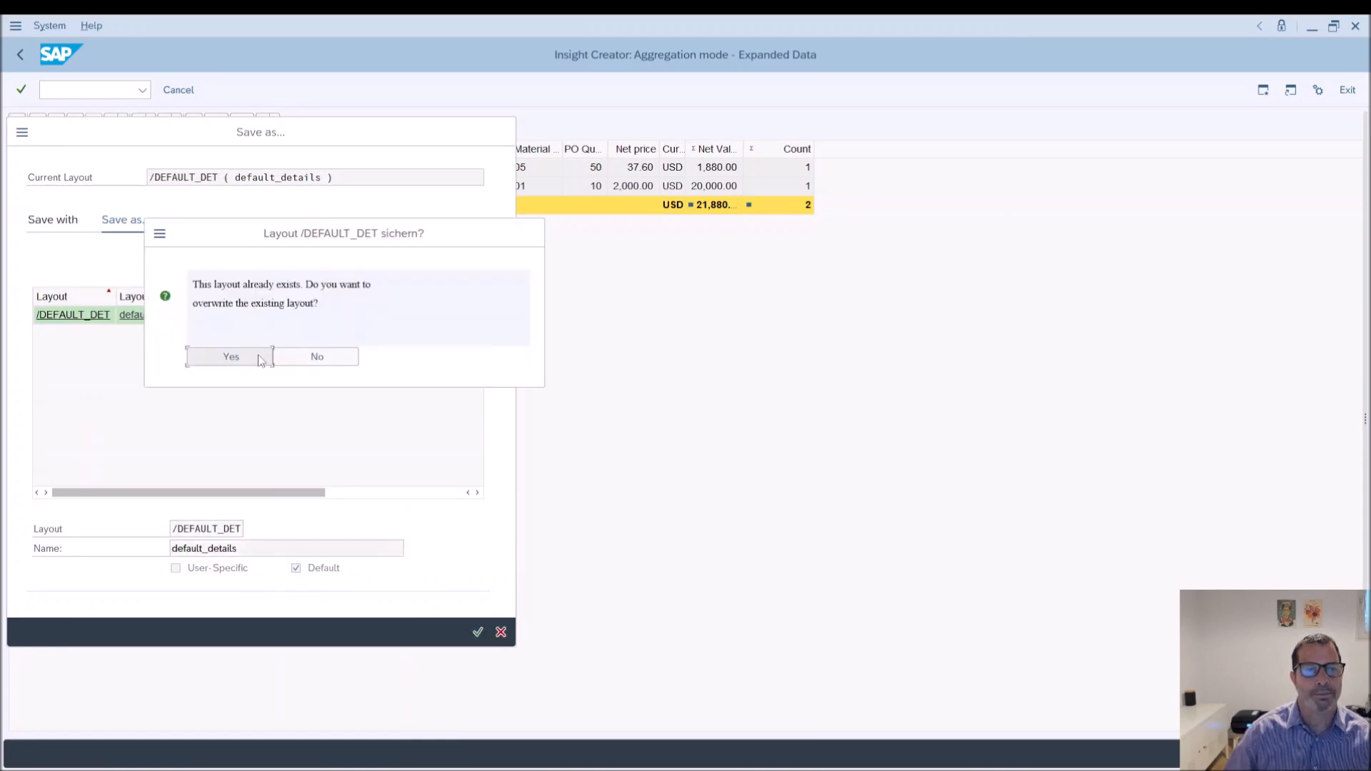
pyautogui.click(231, 357)
pyautogui.click(24, 54)
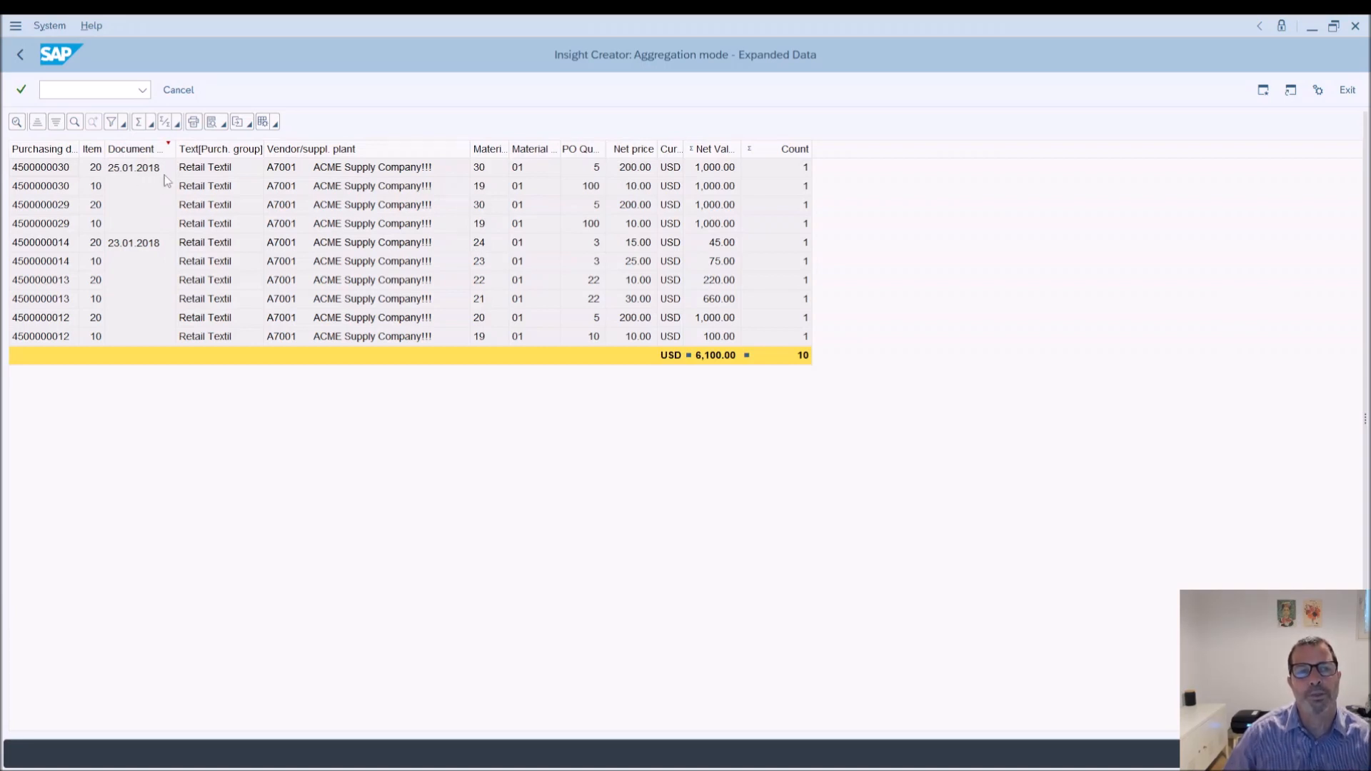
pyautogui.click(20, 55)
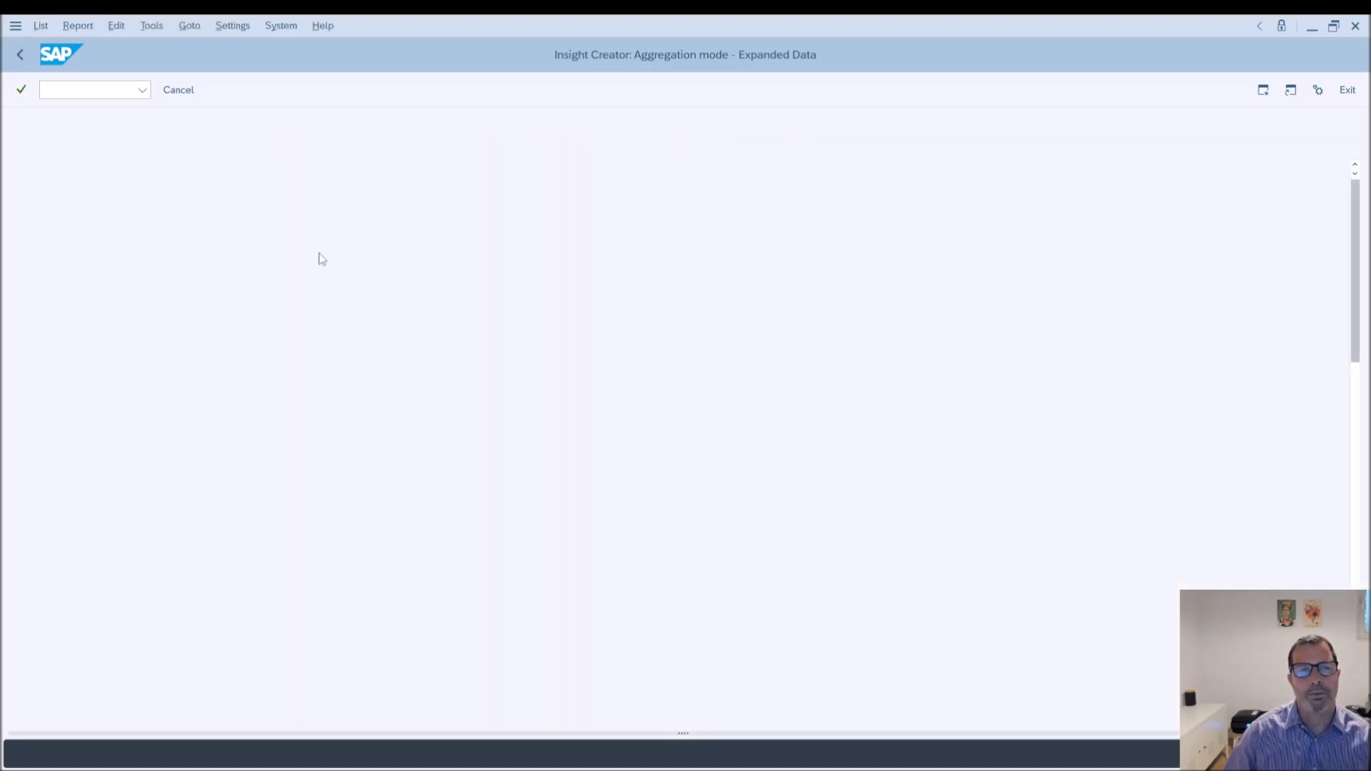
# Set the aggregation layout to total the Net Value column and sort by Document Date in descending order.
pyautogui.click(229, 29)
pyautogui.moveTo(258, 140)
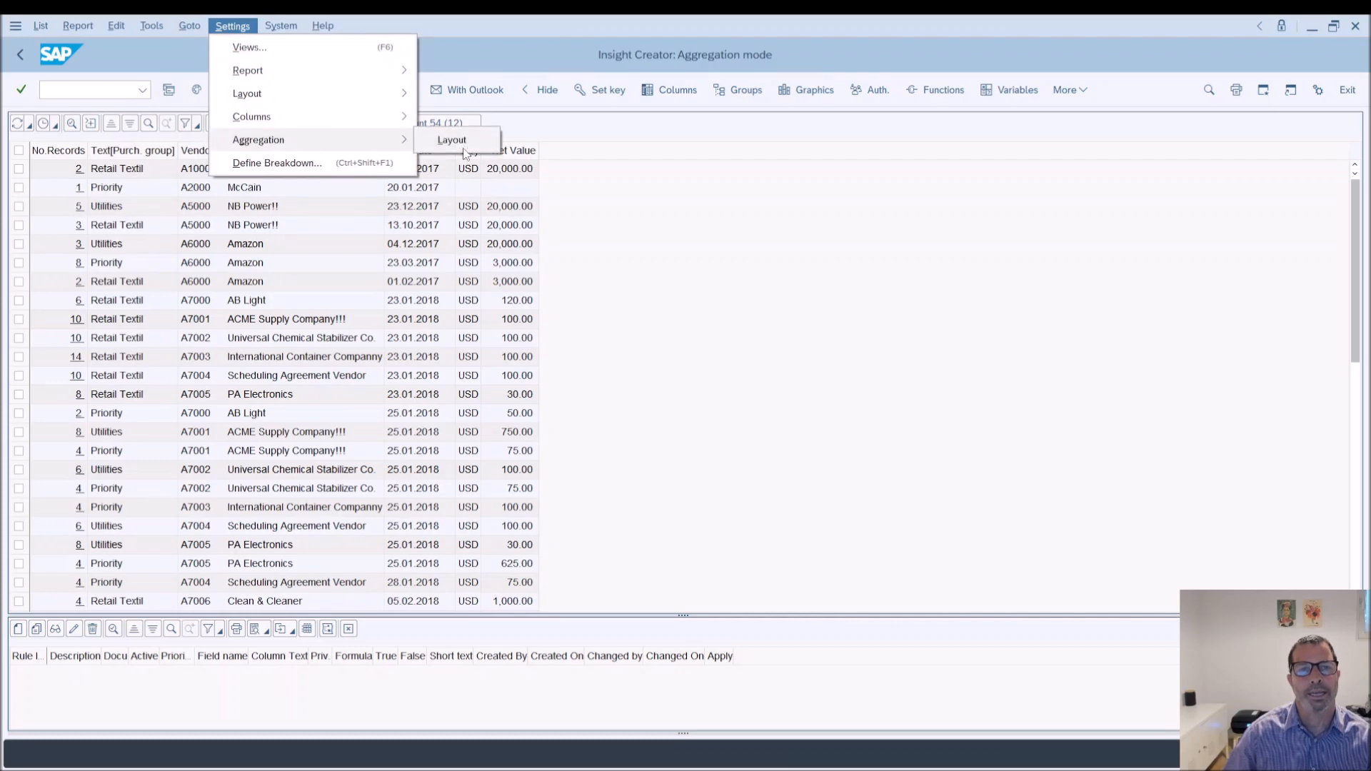
pyautogui.click(464, 142)
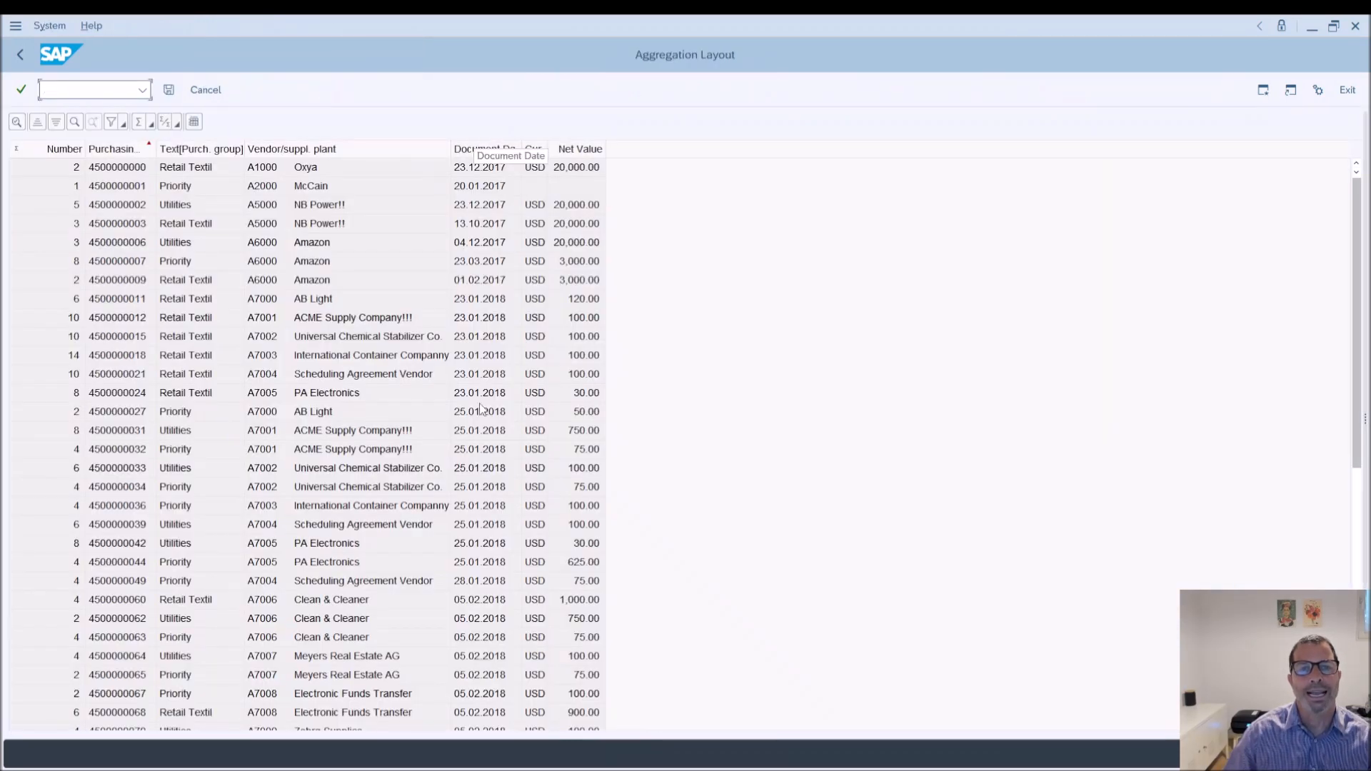
pyautogui.moveTo(575, 147); pyautogui.dragTo(147, 132)
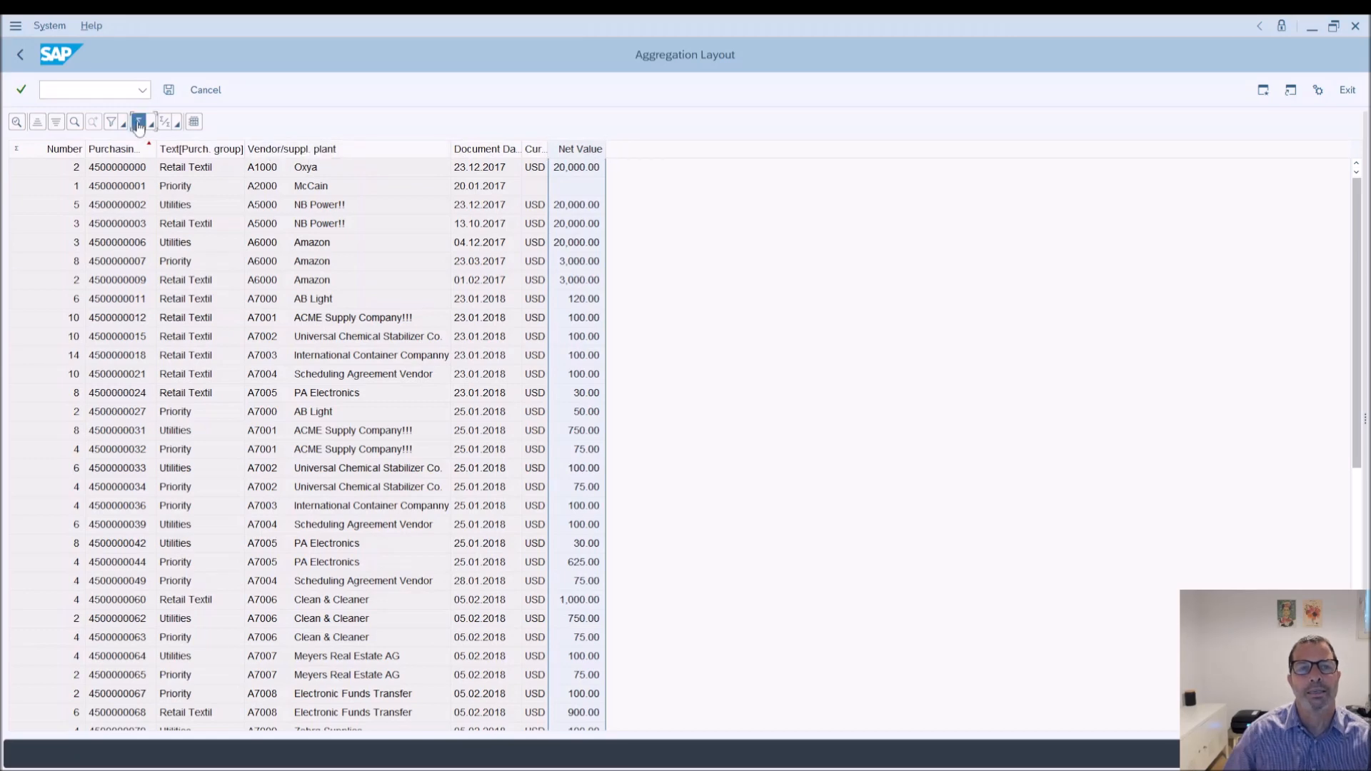
pyautogui.click(140, 123)
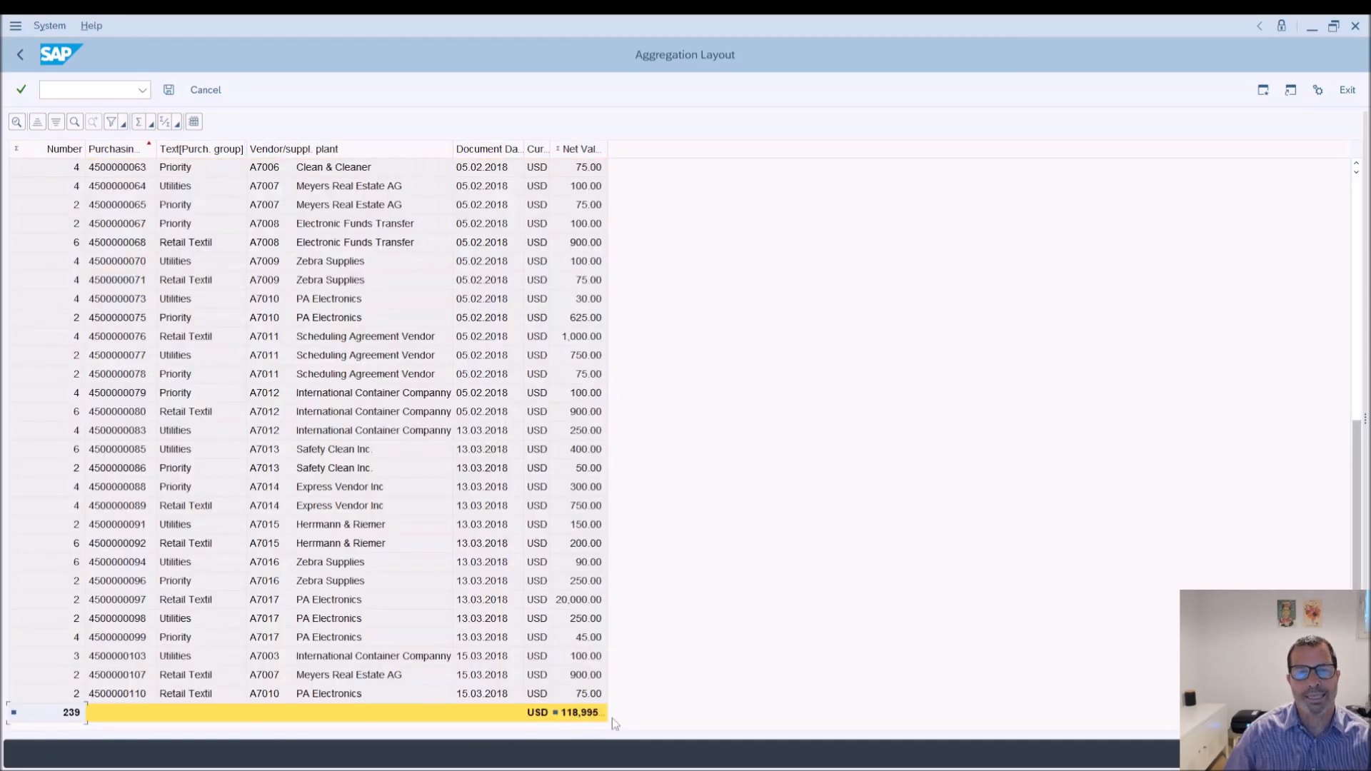
pyautogui.click(487, 149)
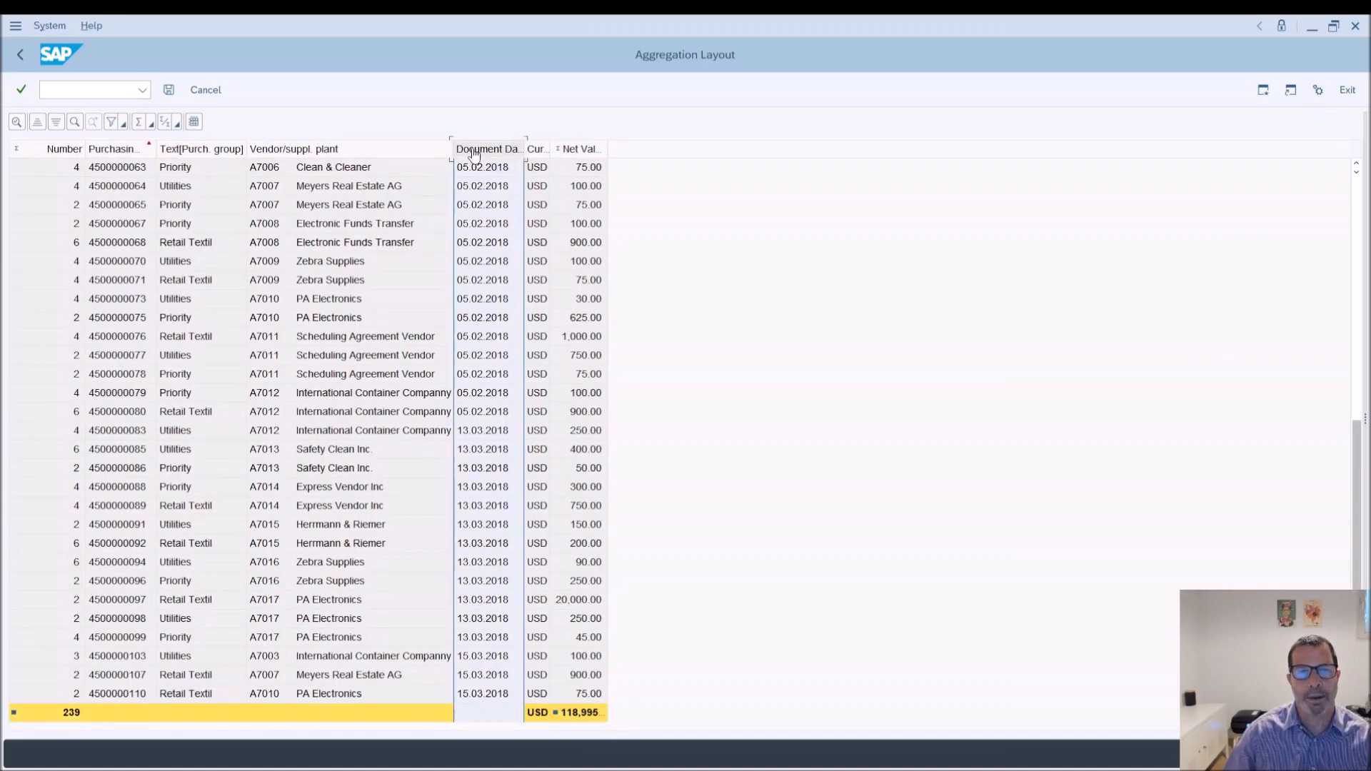
pyautogui.click(56, 122)
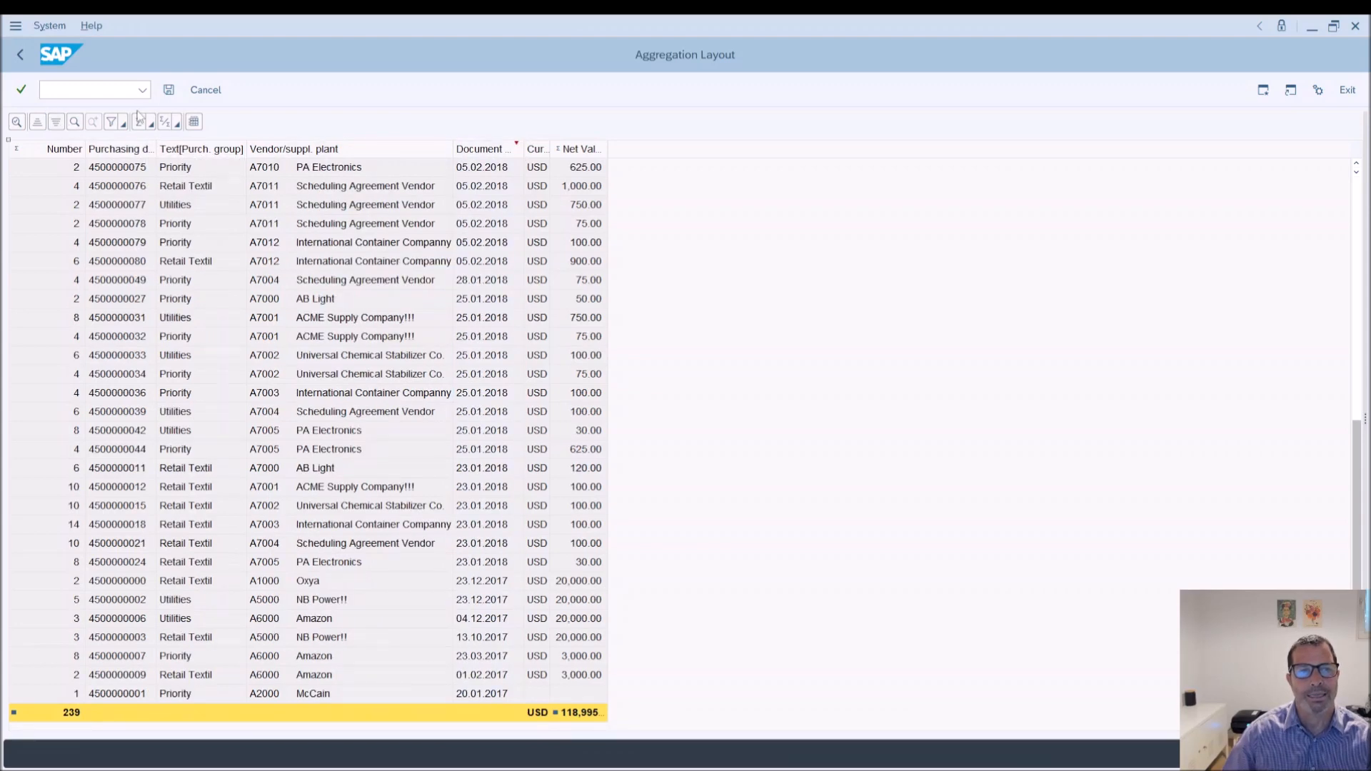
pyautogui.click(20, 55)
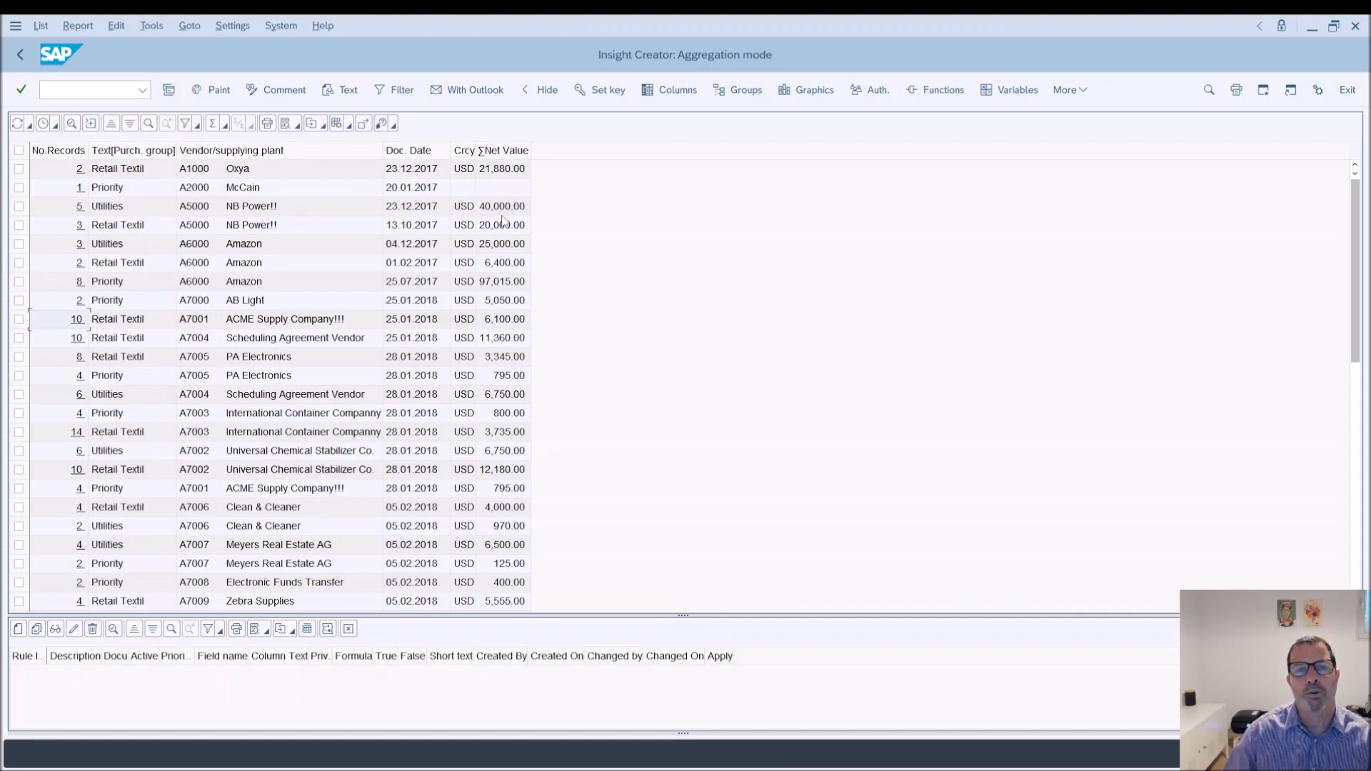
# View the expanded records of the Utilities NB Power!! row, with the Net Value column widened, and return to the list.
pyautogui.click(79, 206)
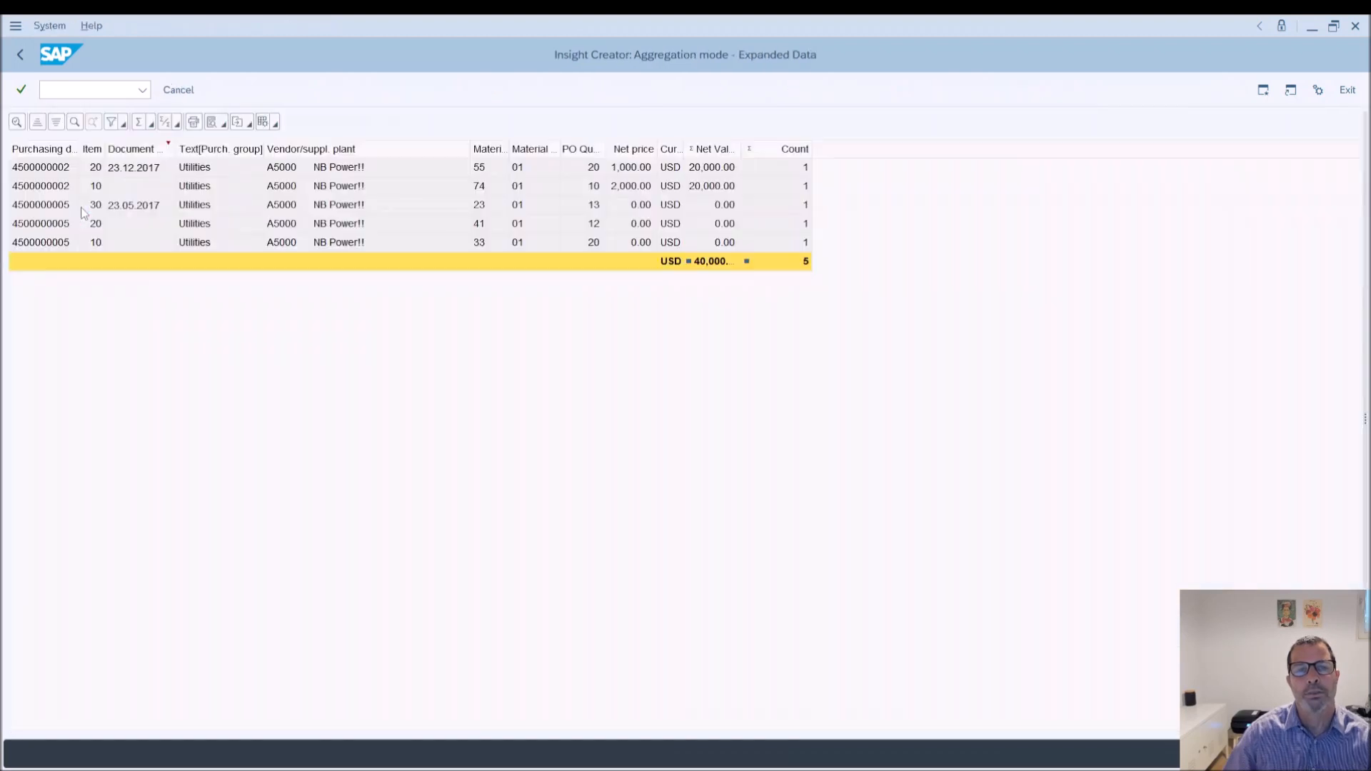
pyautogui.doubleClick(741, 150)
pyautogui.click(20, 55)
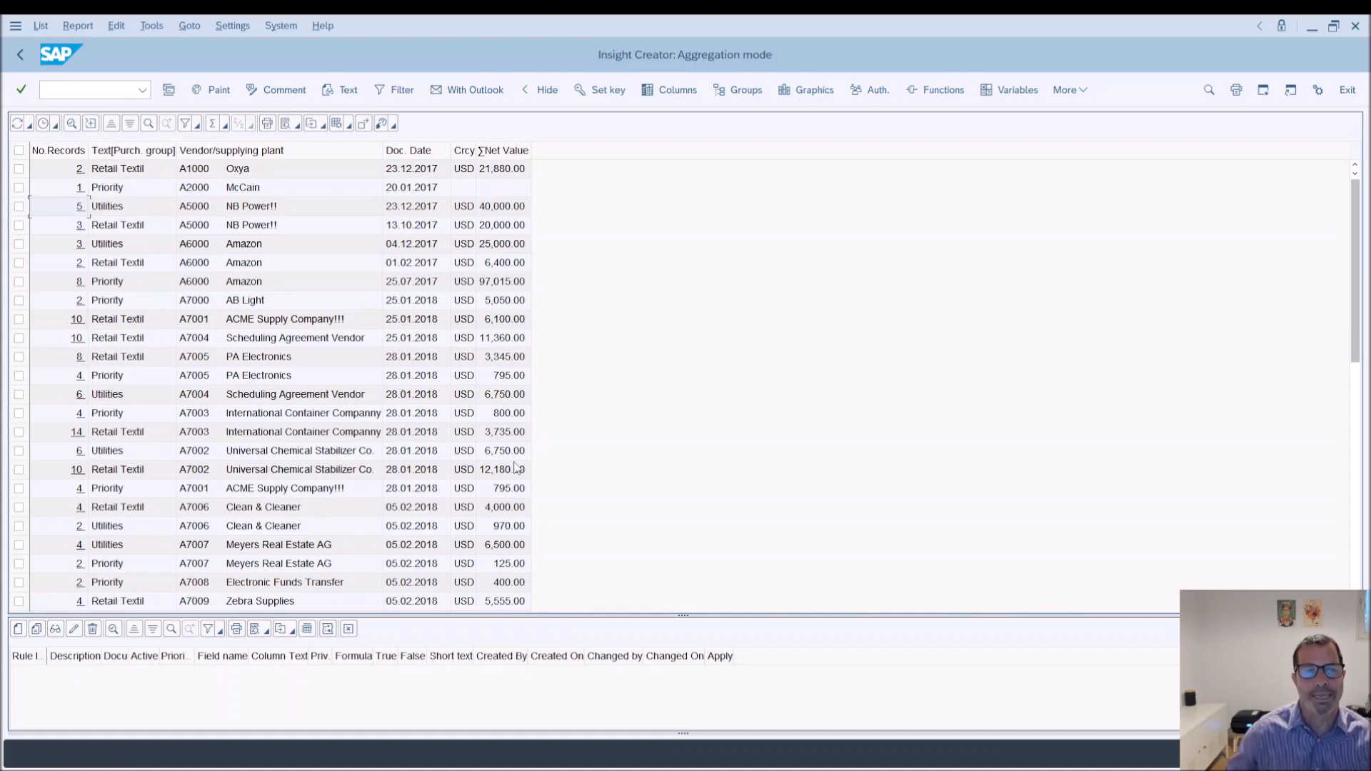
# View the combined expanded records of the Retail Textil ACME Supply Company!!! and Scheduling Agreement Vendor rows, and return to the list.
pyautogui.moveTo(18, 318); pyautogui.dragTo(18, 339)
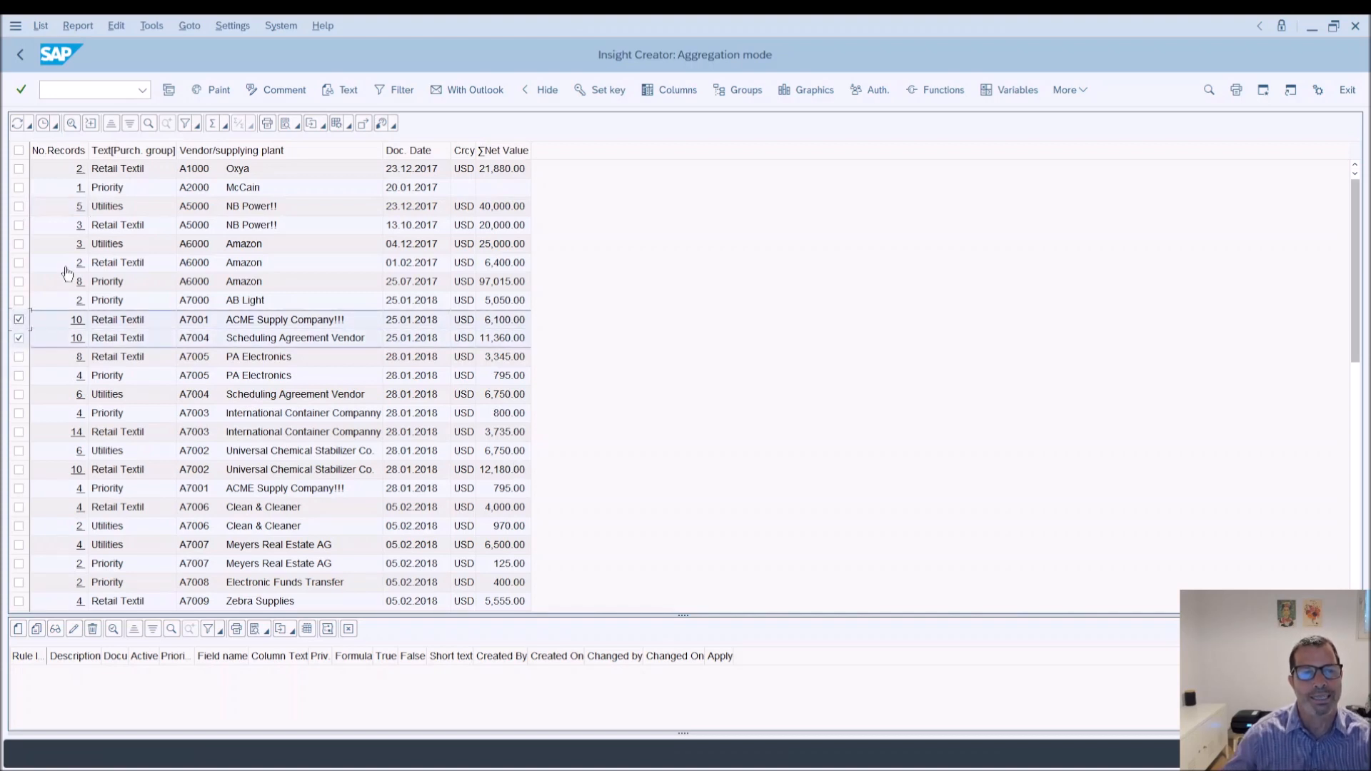
pyautogui.click(72, 125)
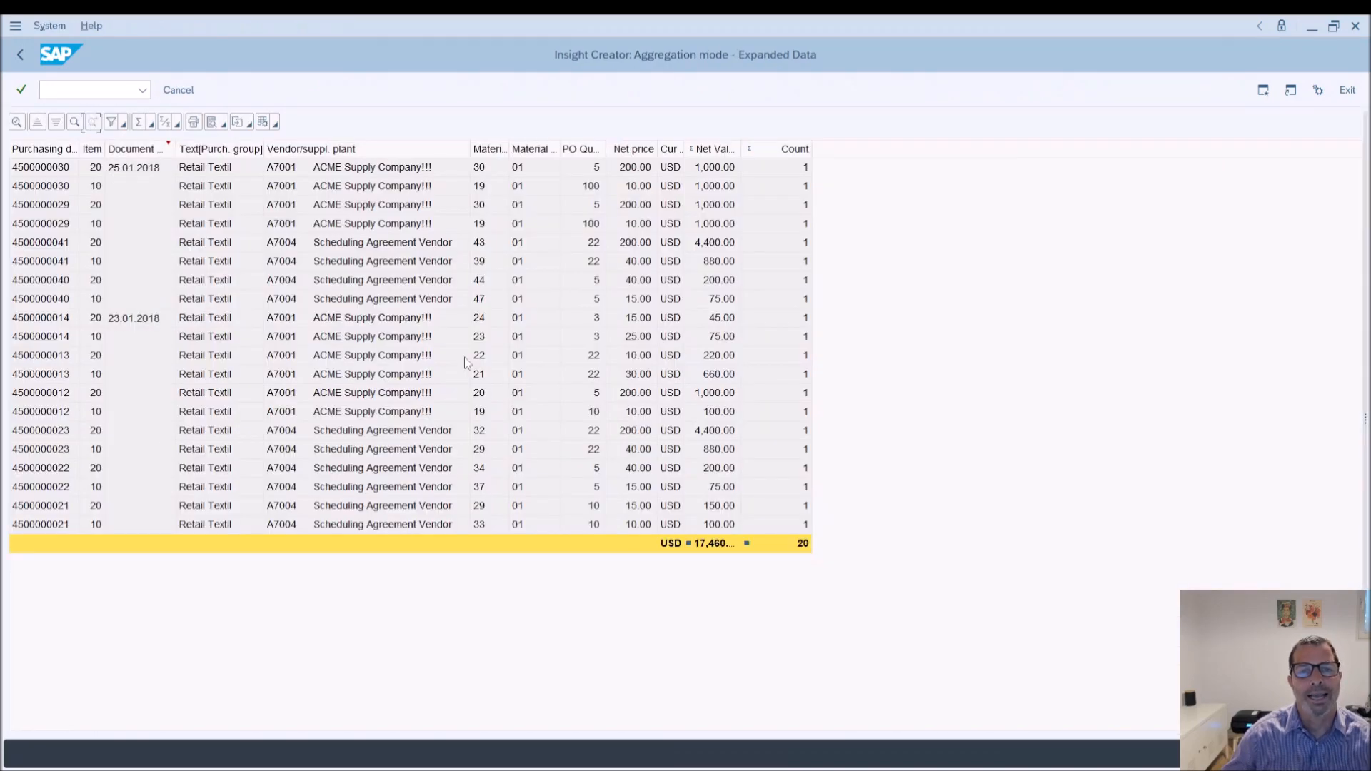
pyautogui.click(21, 55)
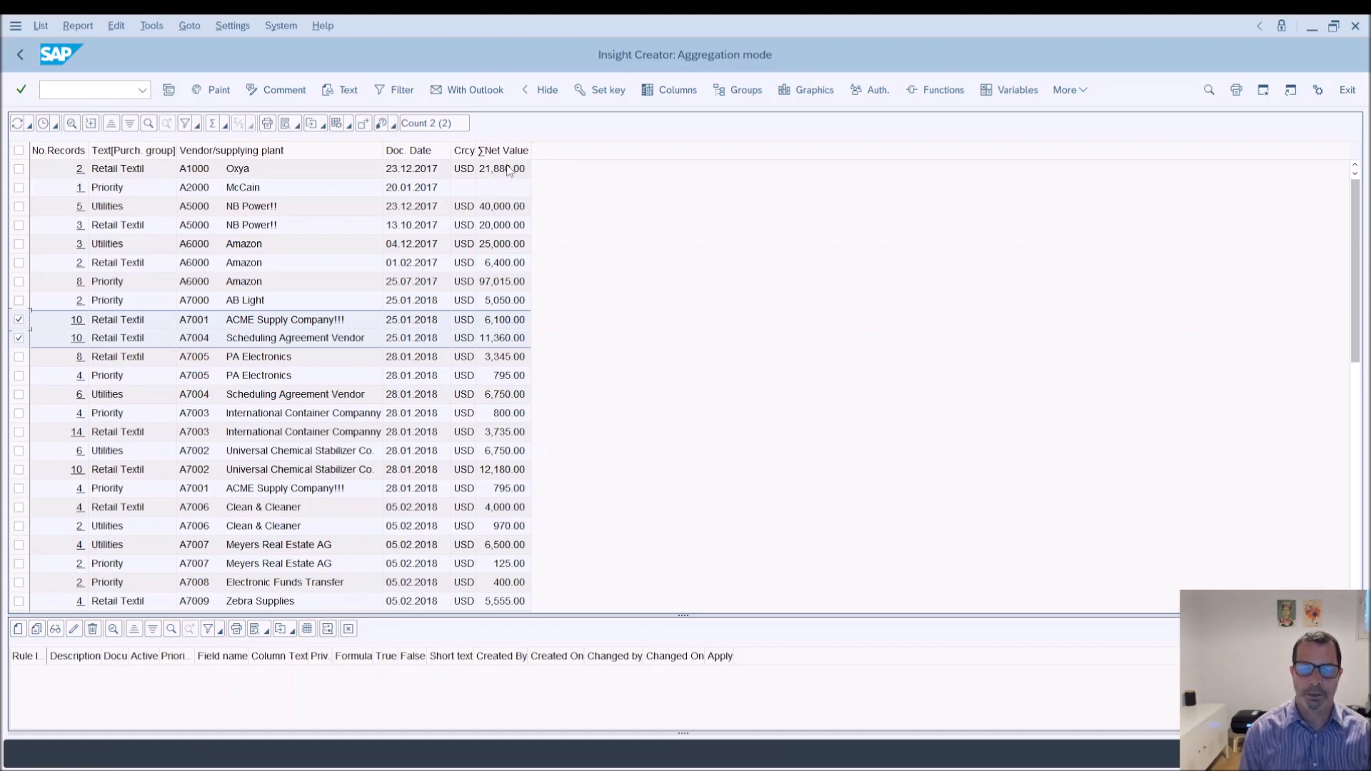
# Switch to the Google Slides presentation and show slide 11, Insight Creator, and slide 12, How to post a Request for Change.
pyautogui.click(302, 770)
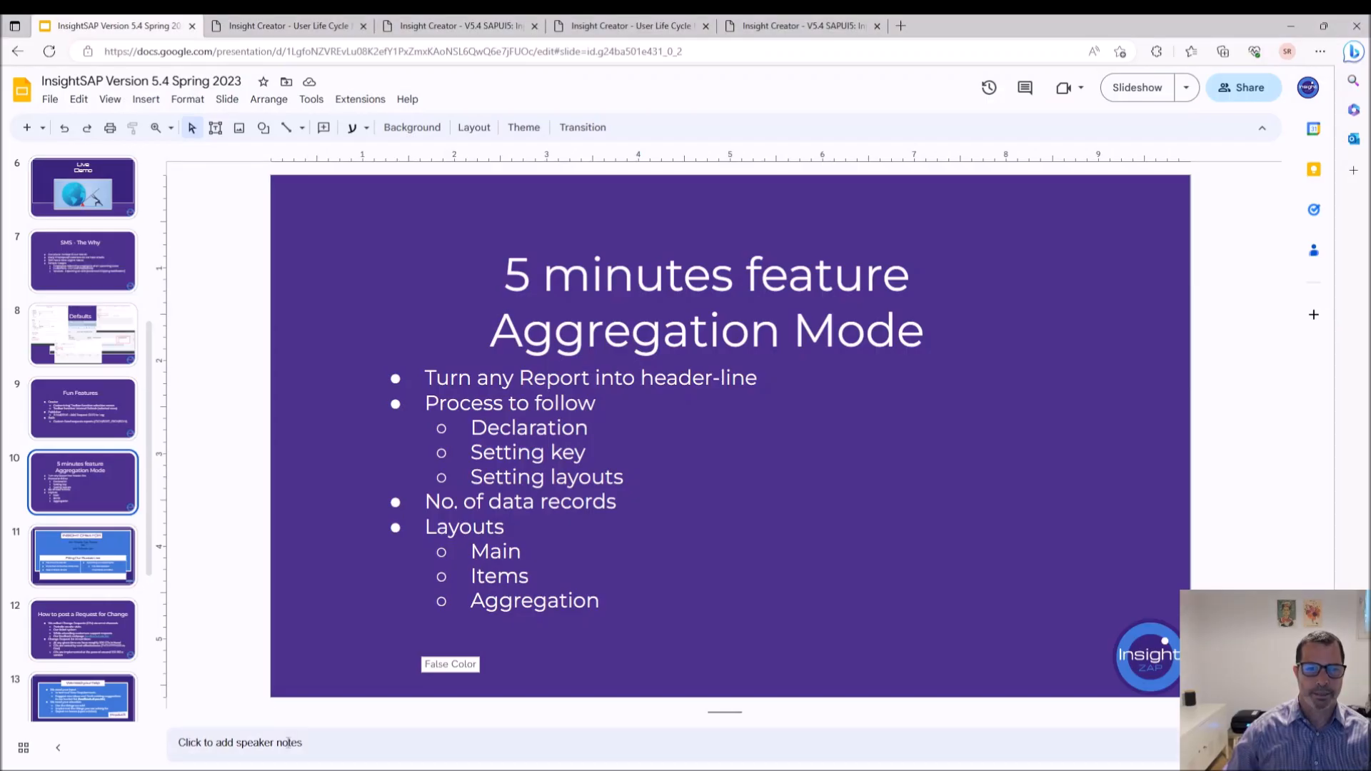
pyautogui.scroll(-3, 80, 612)
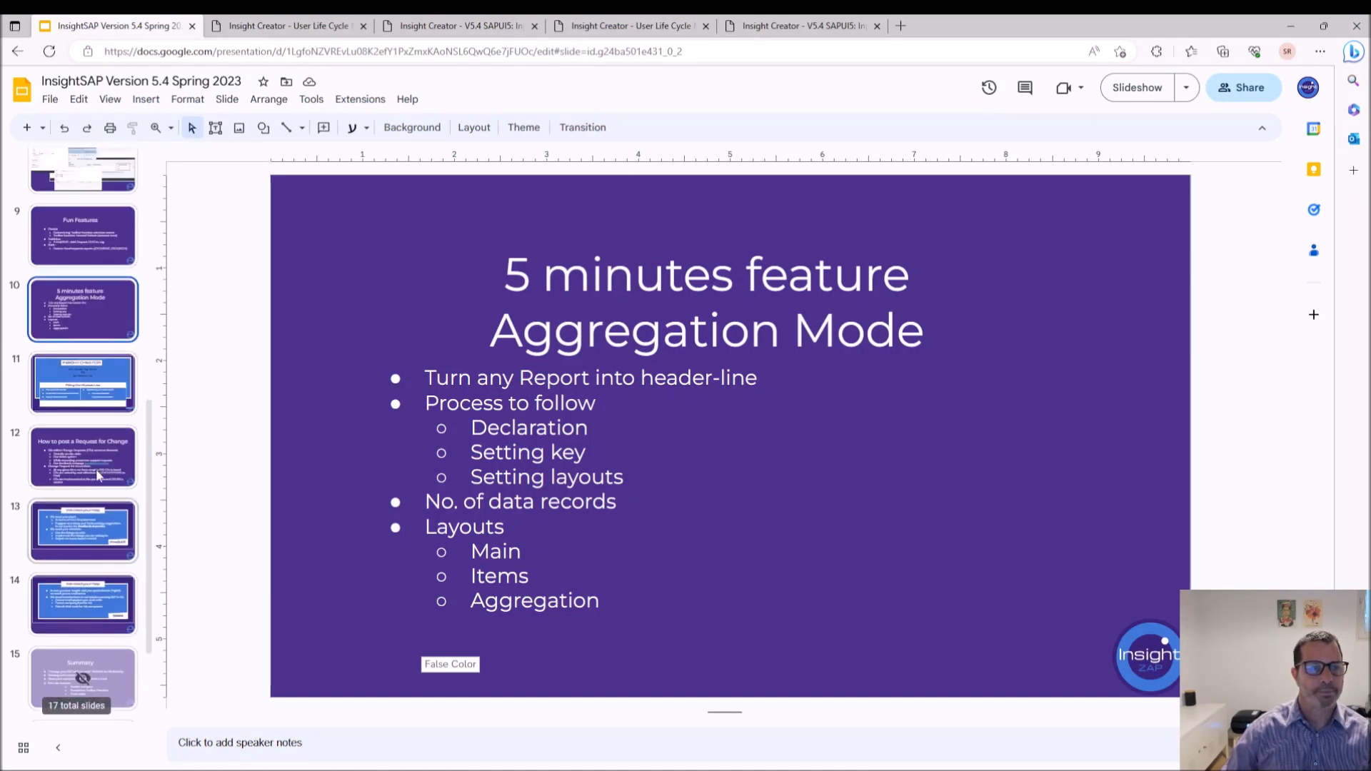
pyautogui.click(82, 365)
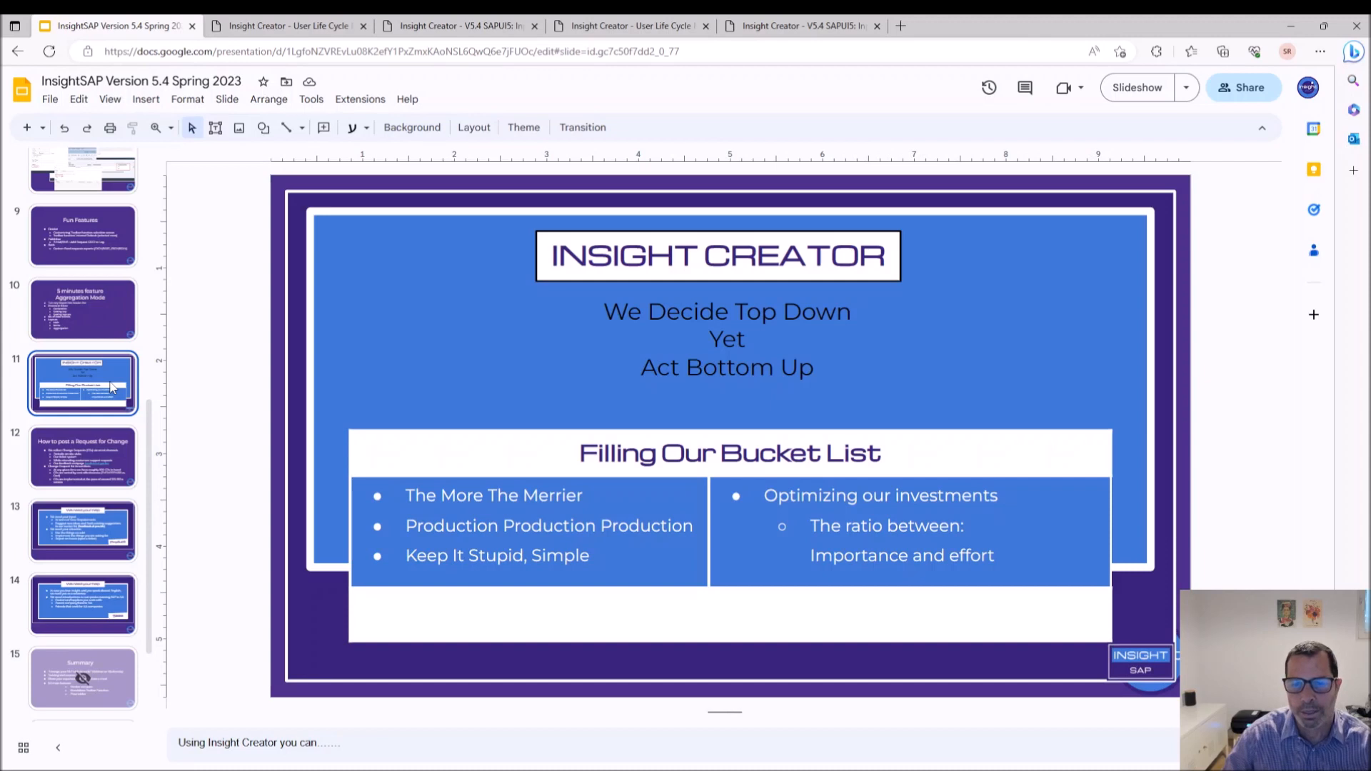
pyautogui.click(97, 448)
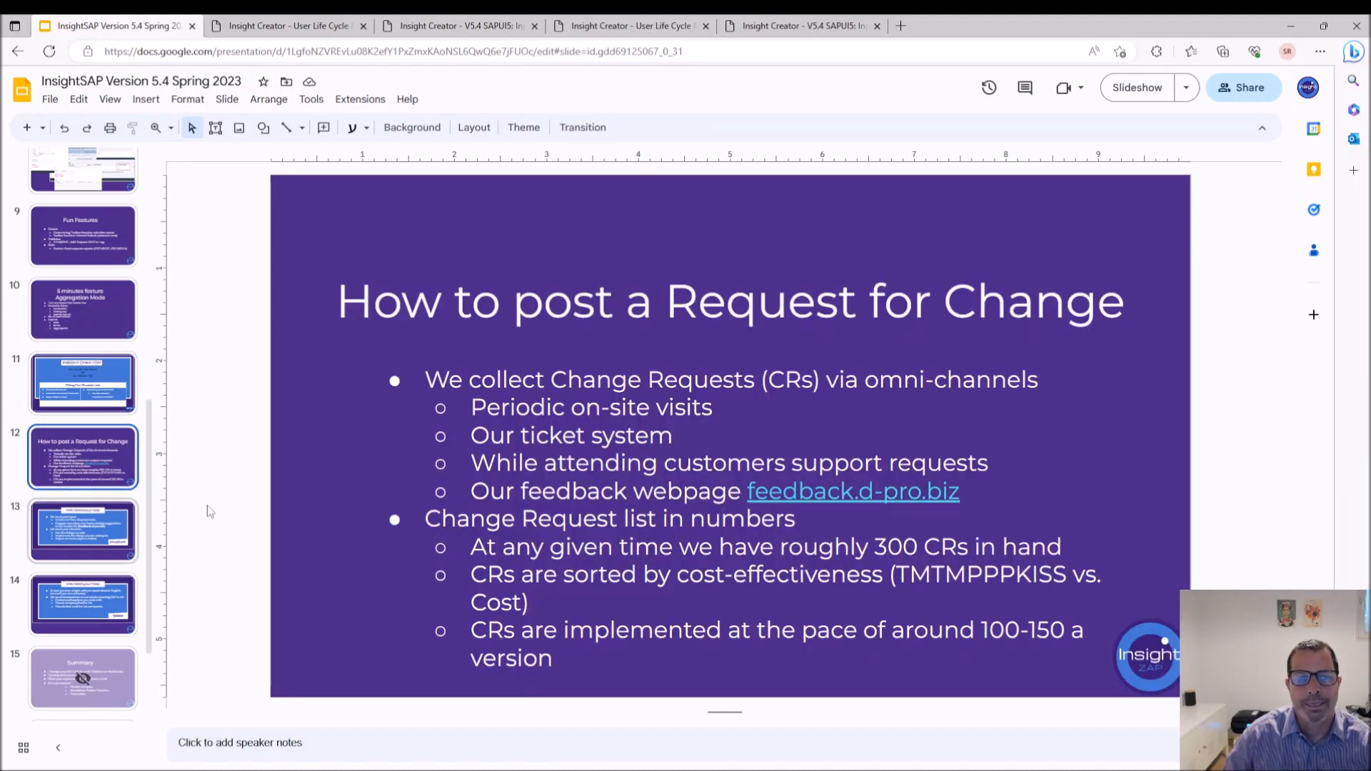